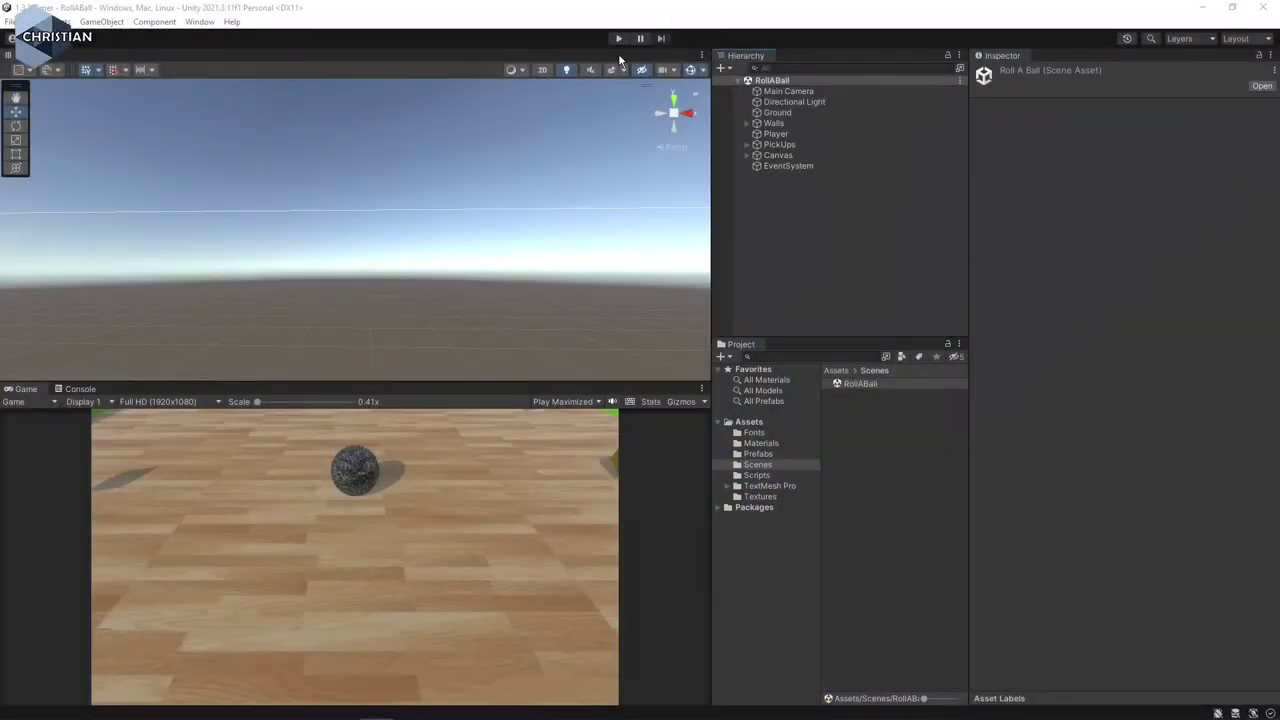
# Play-test the game with W/A/S/D, collecting every cube until the win text shows, then stop.
pyautogui.click(618, 39)
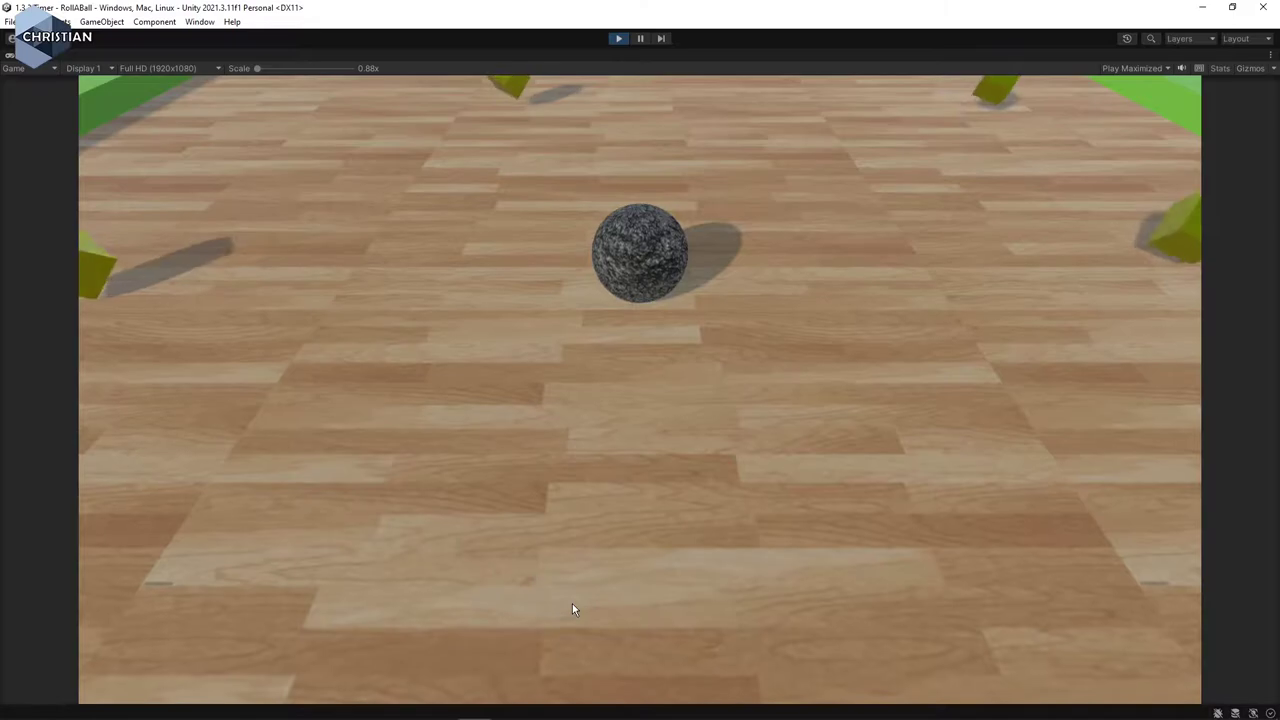
pyautogui.press('w')
pyautogui.press('d')
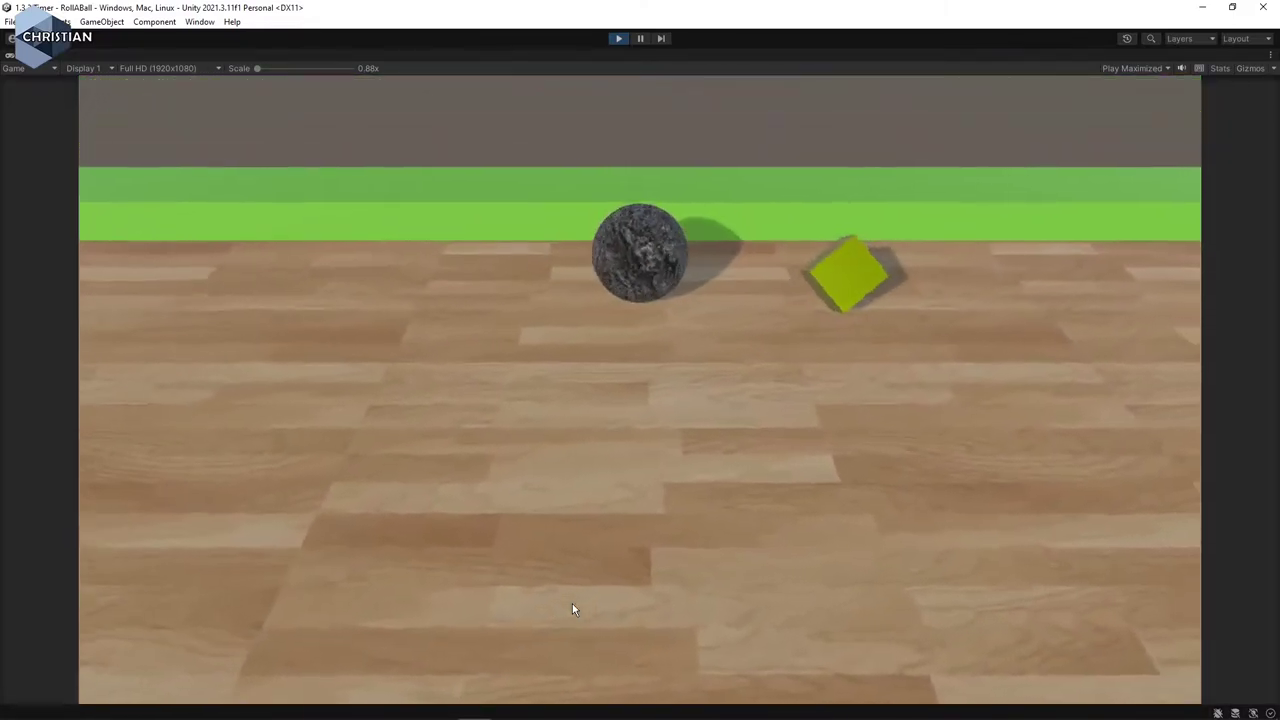
pyautogui.press('a')
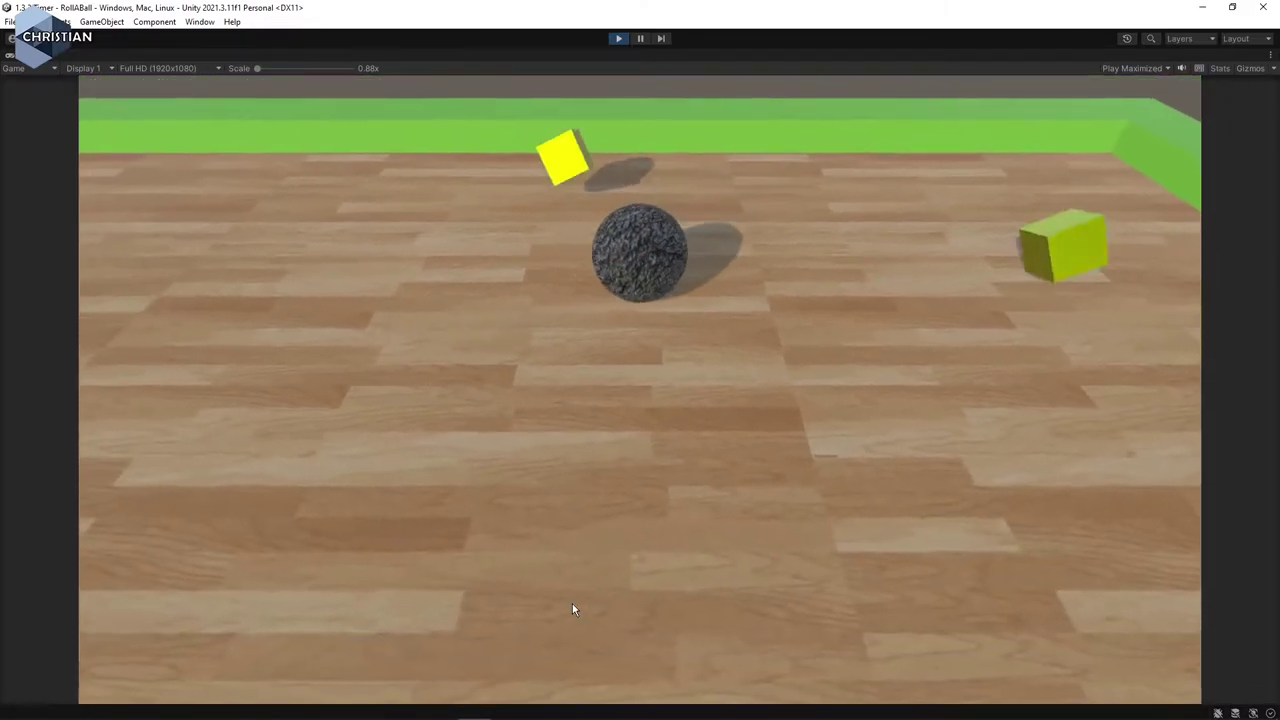
pyautogui.press('d')
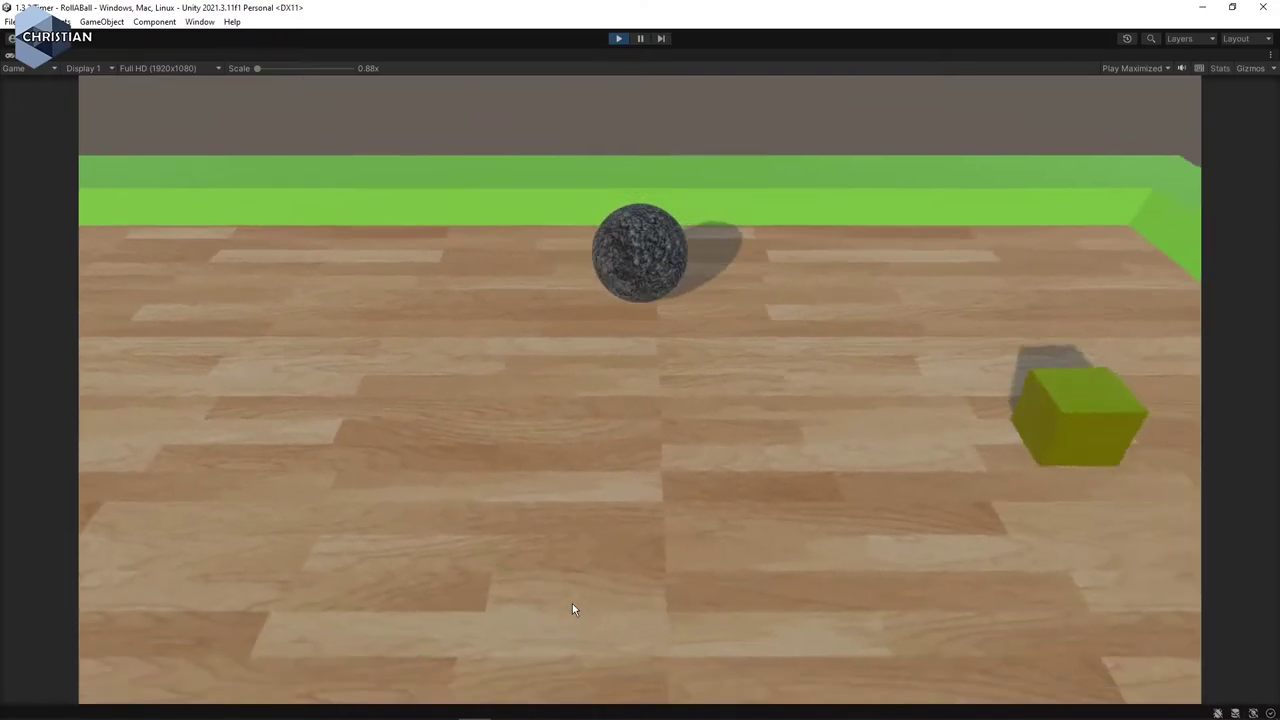
pyautogui.press('s')
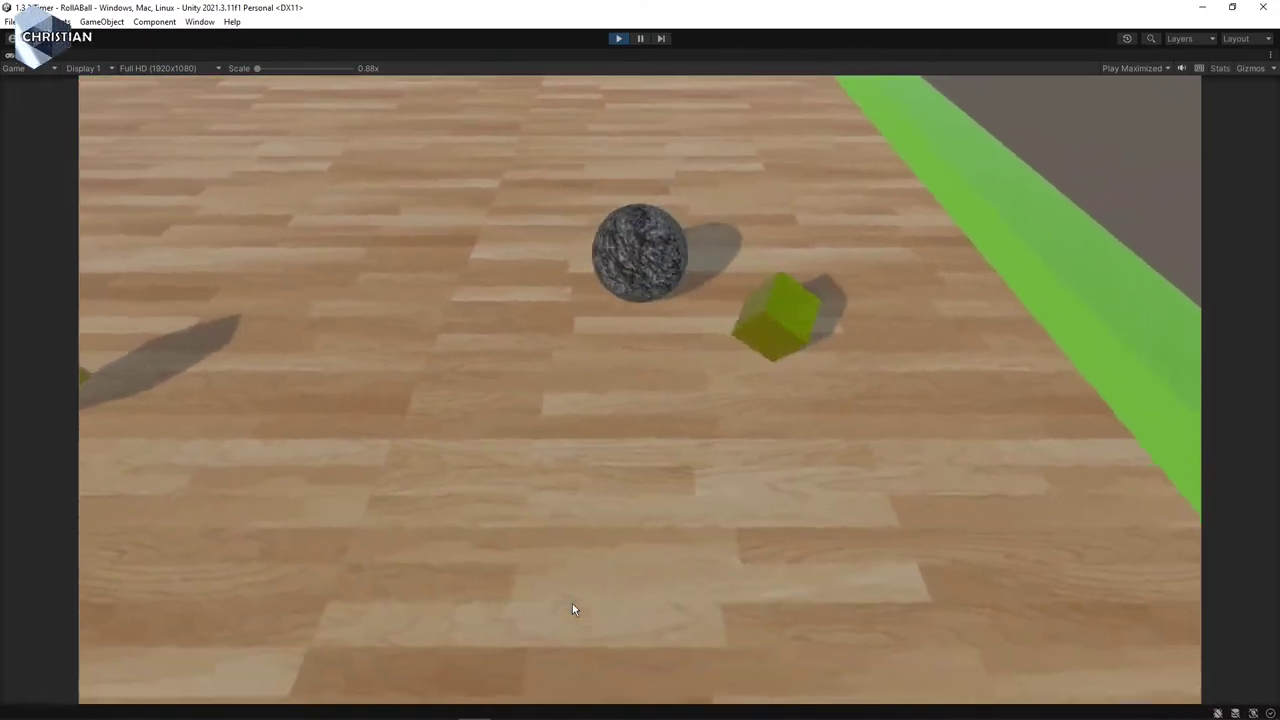
pyautogui.press('a')
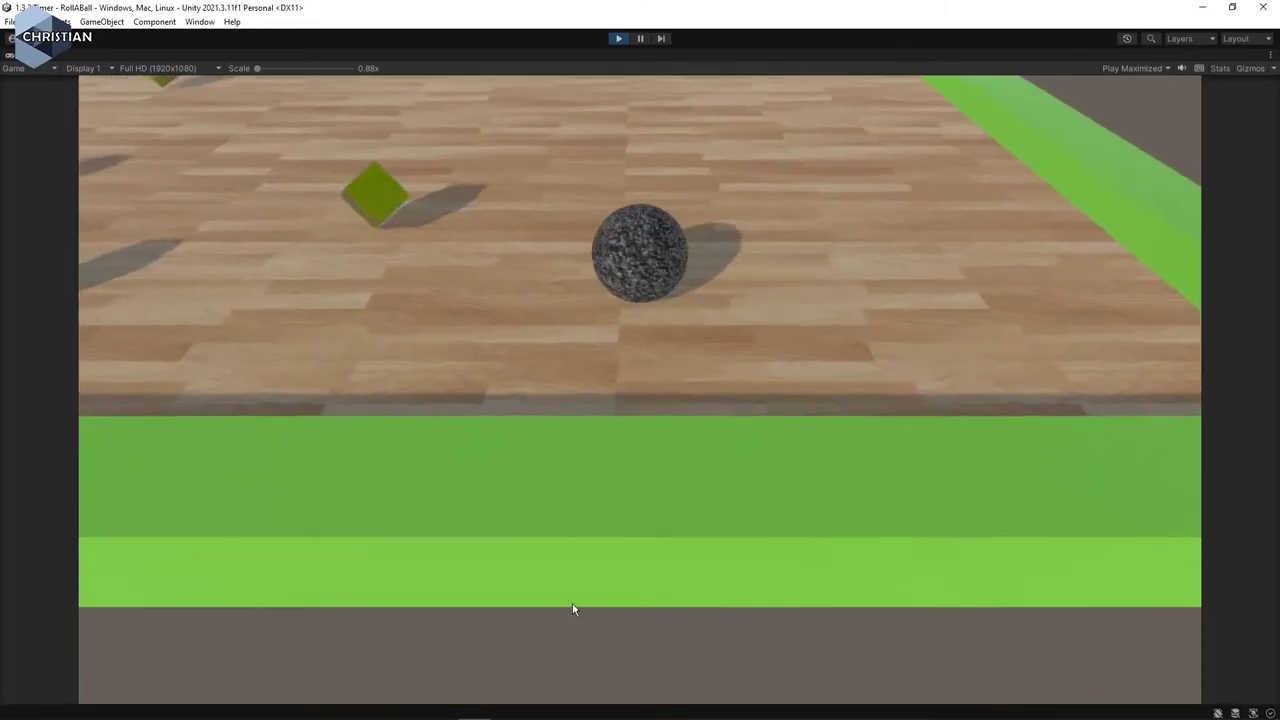
pyautogui.press('w')
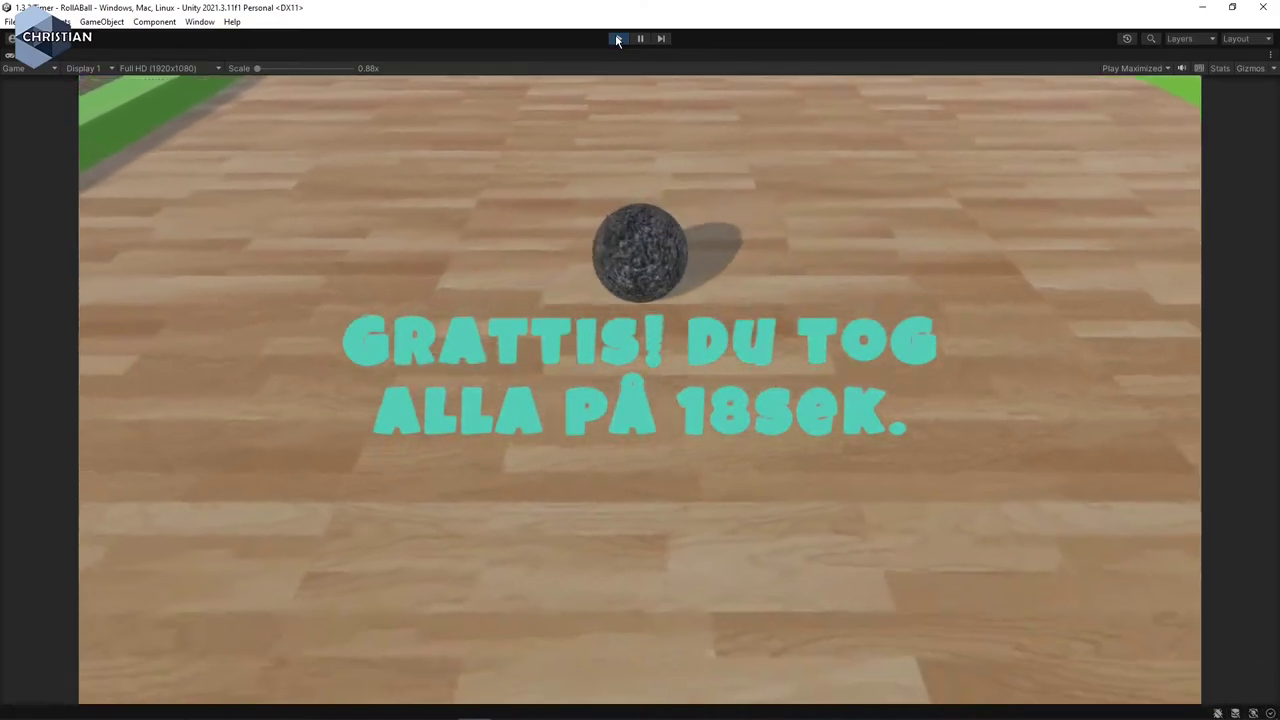
pyautogui.click(617, 40)
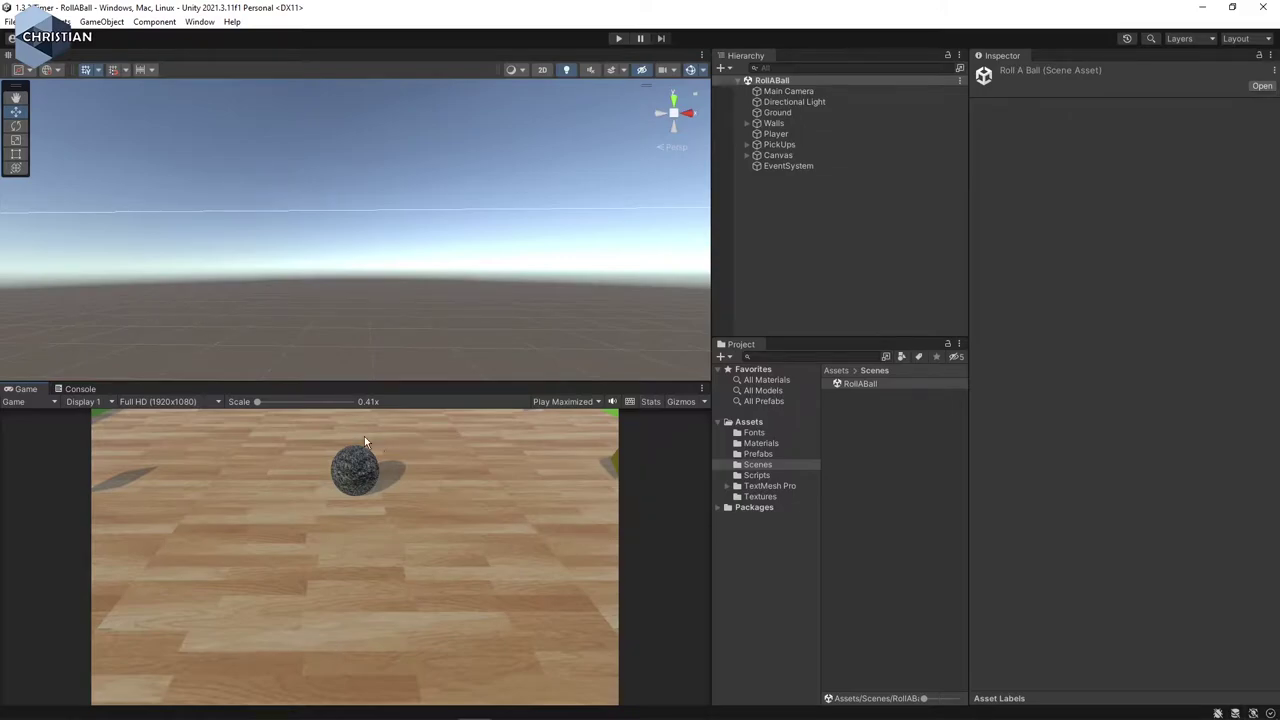
# Duplicate WinText under Canvas and rename the copy TimerText.
pyautogui.click(790, 156)
pyautogui.press('Right')
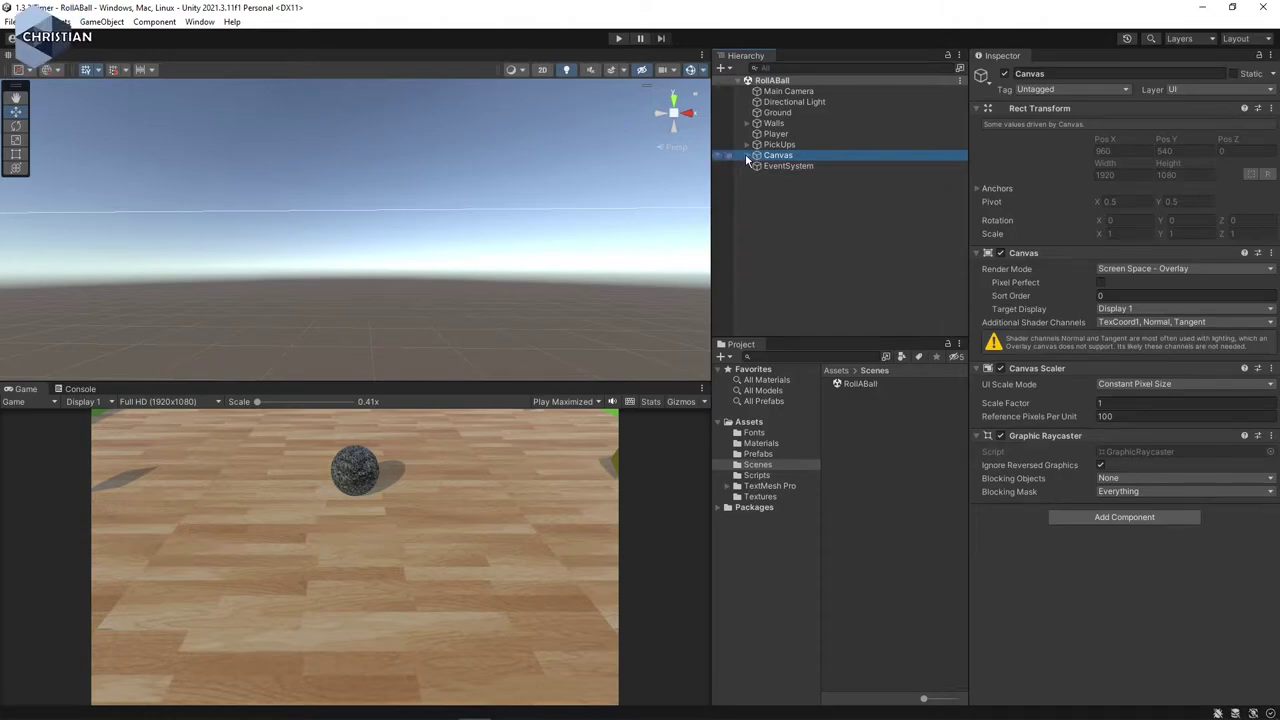
pyautogui.click(802, 165)
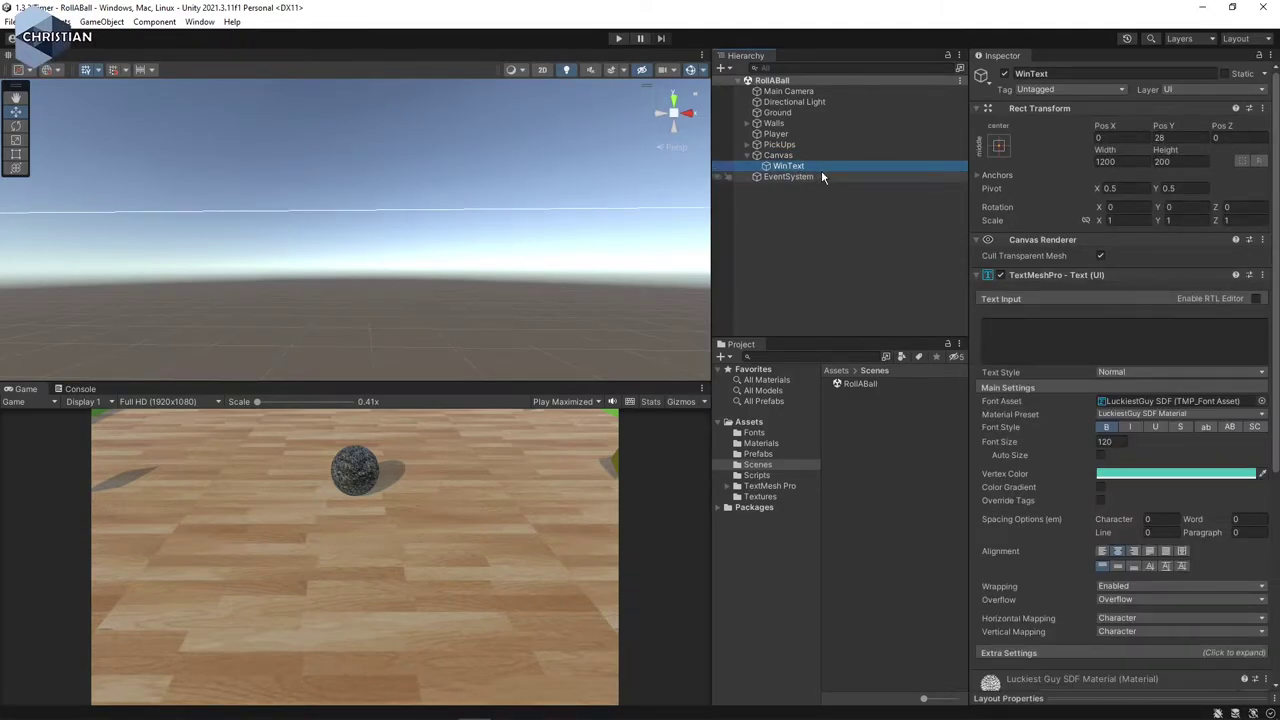
pyautogui.hotkey('ctrl', 'd')
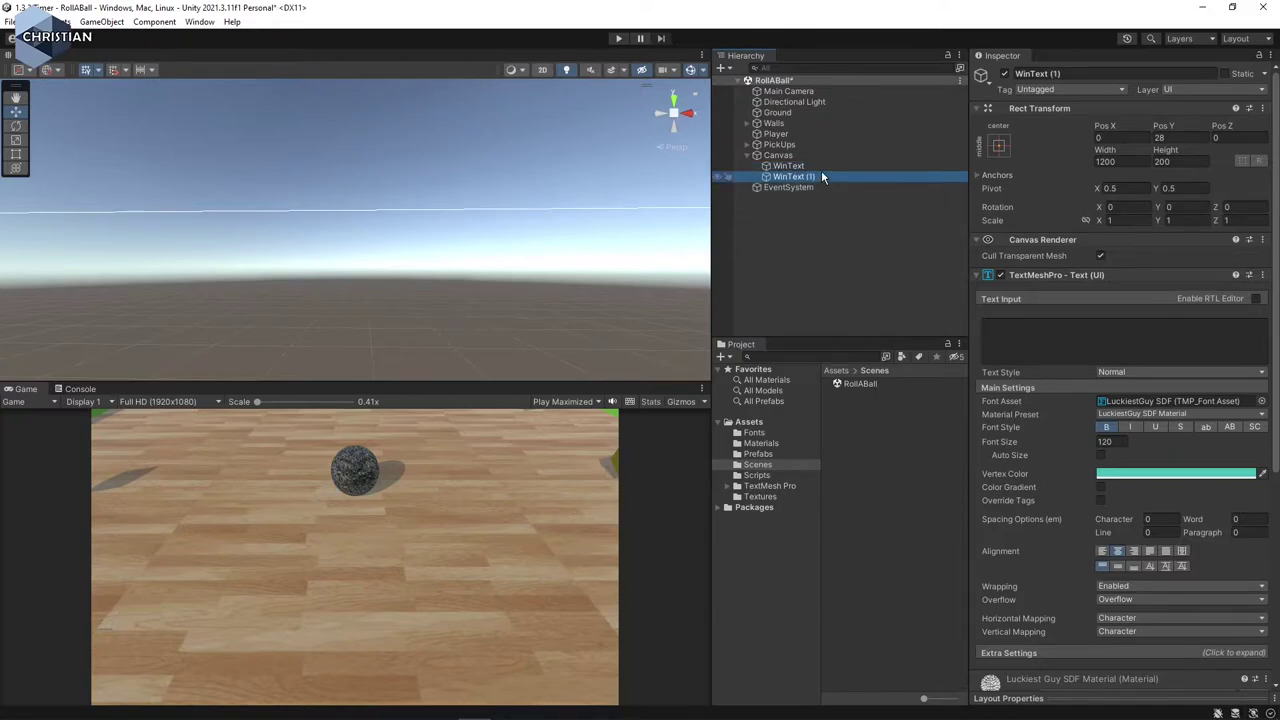
pyautogui.press('F2')
pyautogui.write('TimerTex')
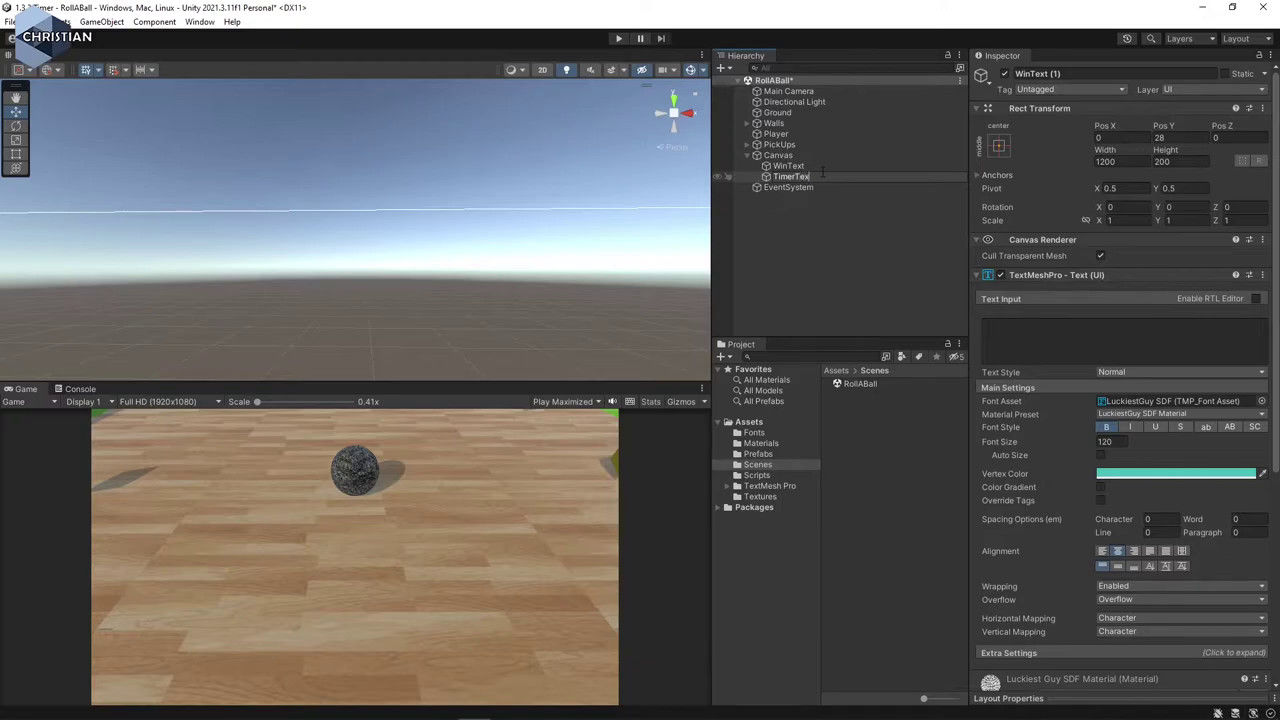
pyautogui.write('t')
pyautogui.press('Return')
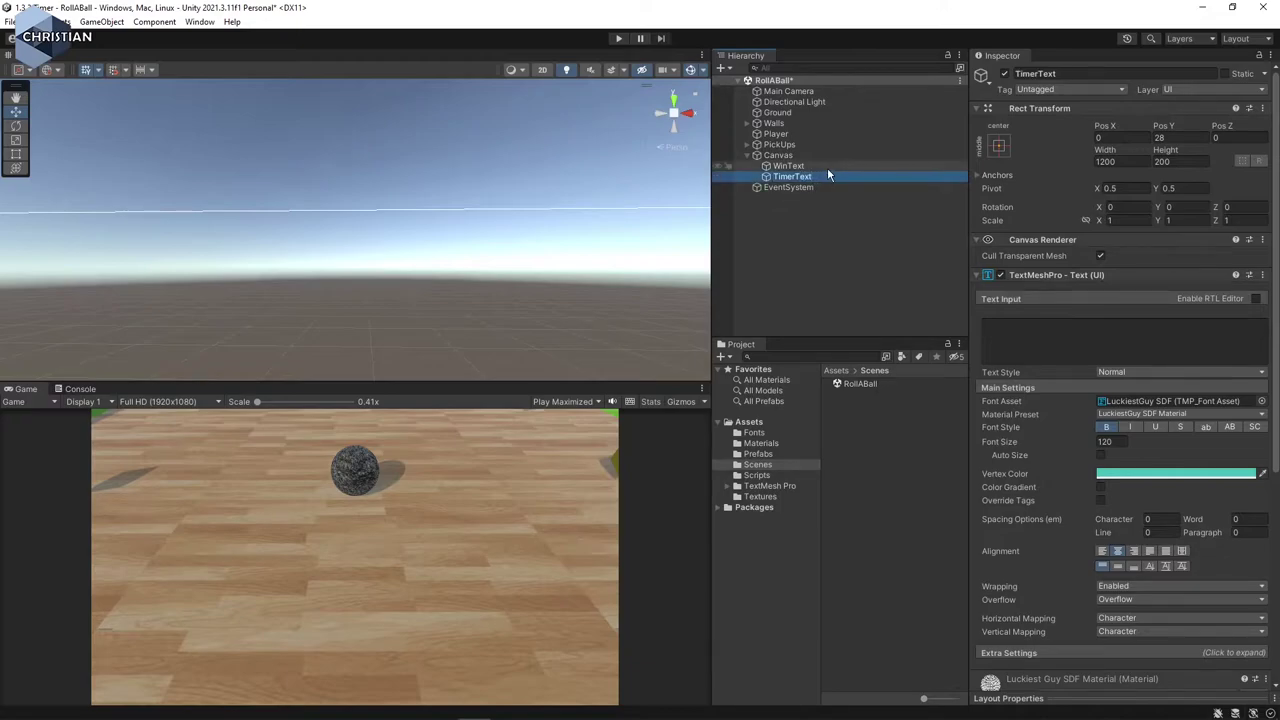
# Anchor TimerText to the top centre, setting the pivot too.
pyautogui.click(998, 147)
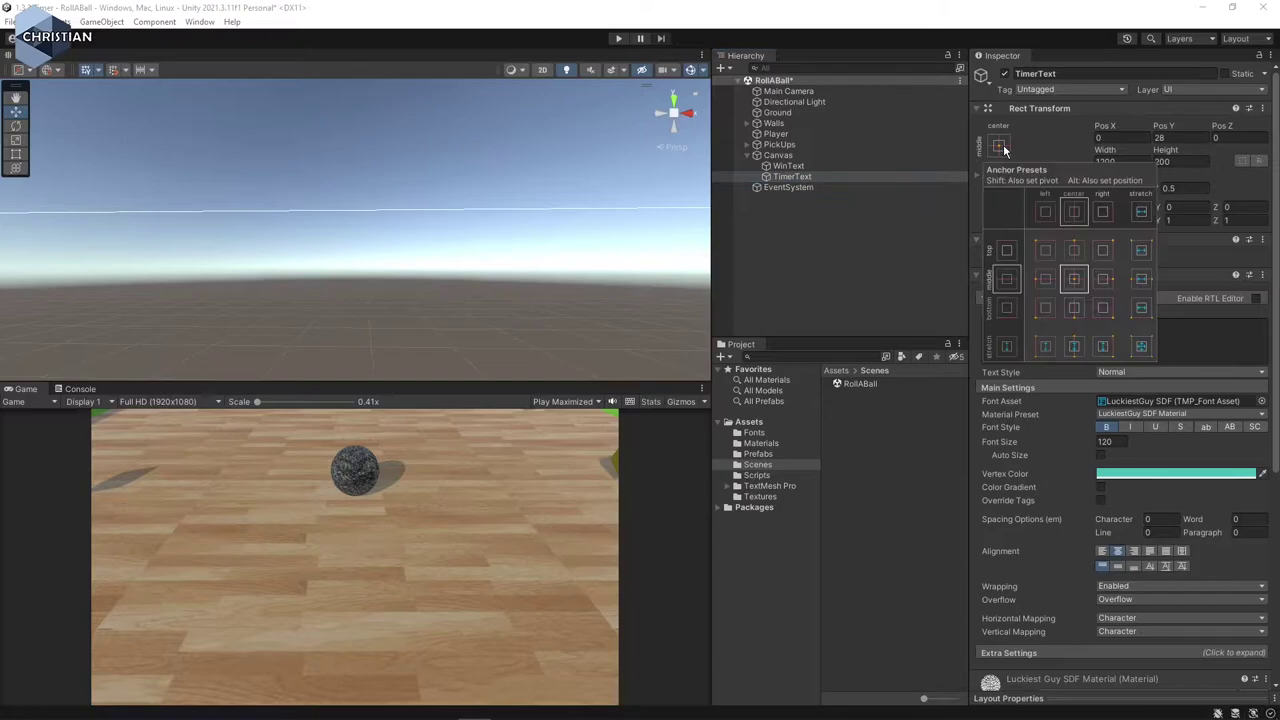
pyautogui.keyDown('alt'); pyautogui.click(1077, 257); pyautogui.keyUp('alt')
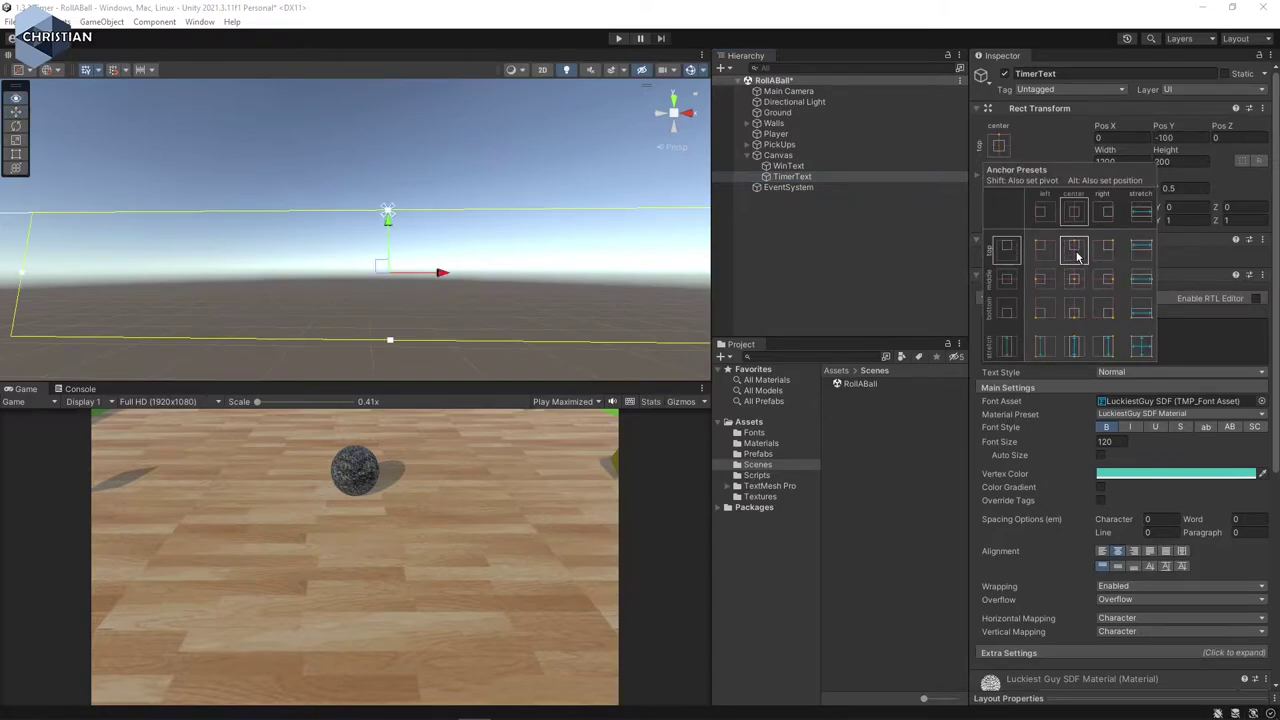
pyautogui.press('shift')
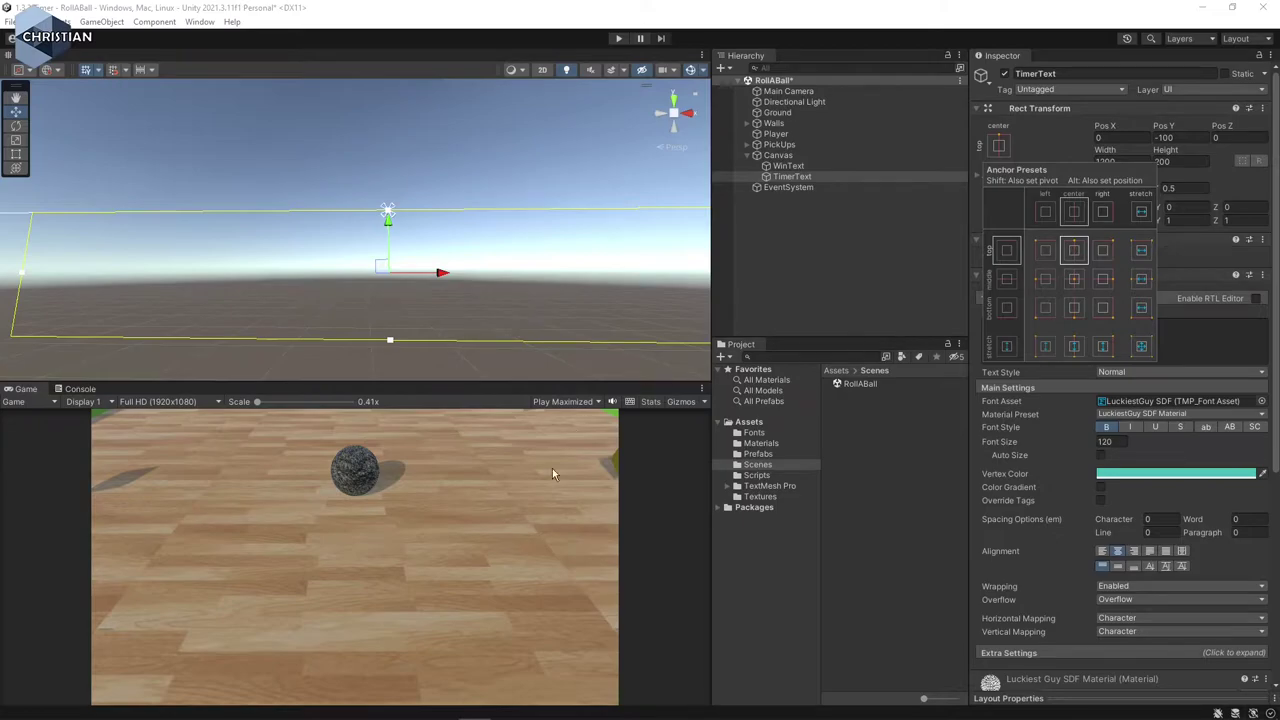
pyautogui.scroll(-2, 447, 231)
pyautogui.scroll(-2, 415, 272)
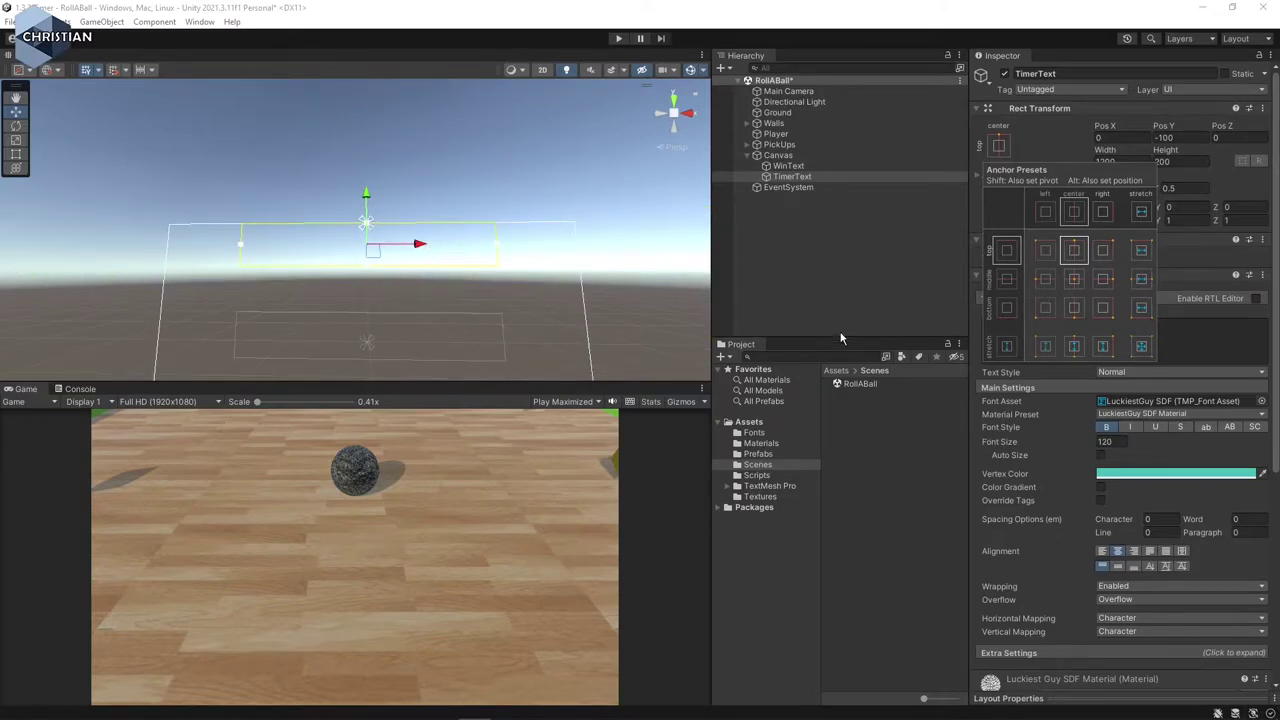
pyautogui.click(879, 508)
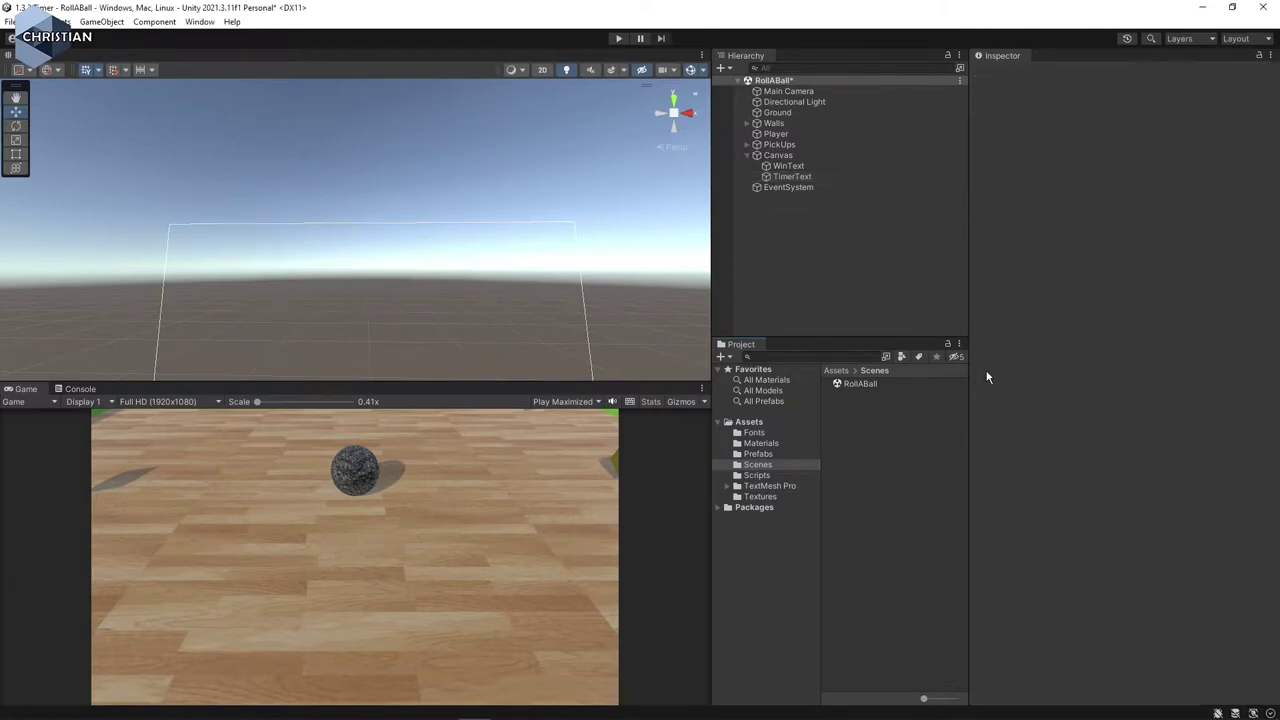
pyautogui.click(792, 176)
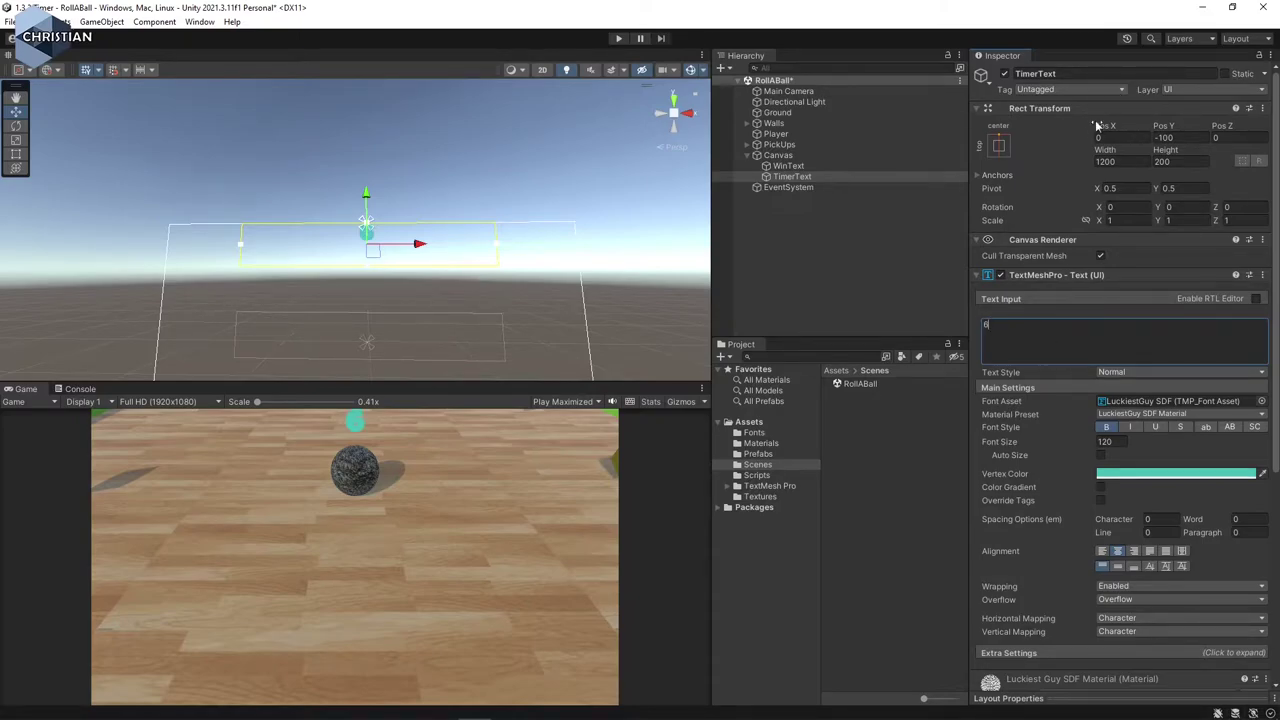
# Nudge TimerText down to Pos Y -126 and make its vertex colour magenta (CD39AC).
pyautogui.moveTo(369, 197); pyautogui.dragTo(371, 204)
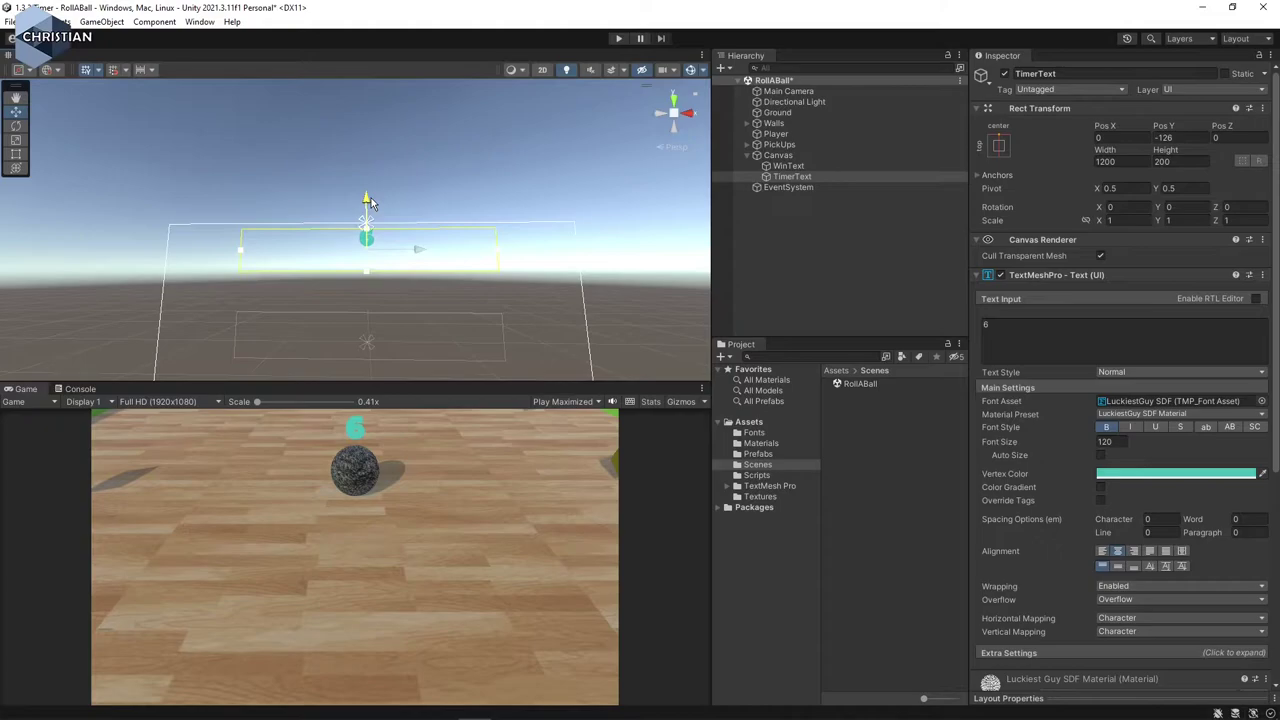
pyautogui.click(1201, 477)
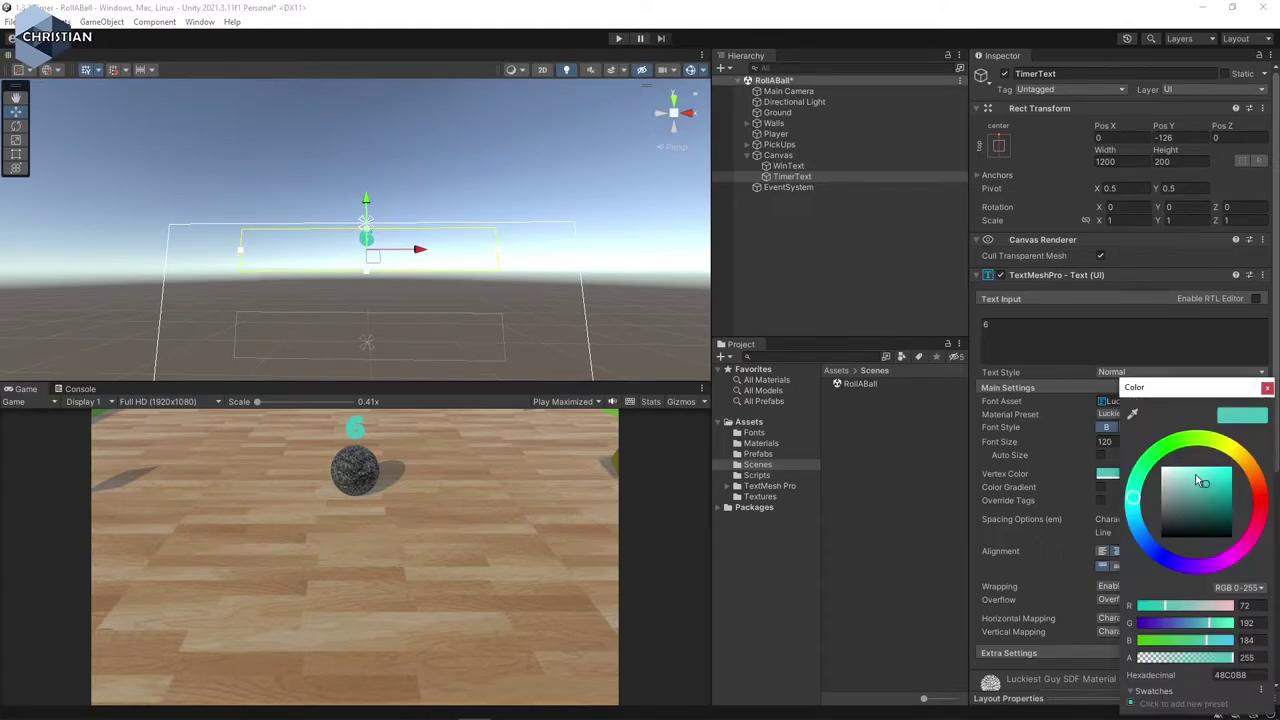
pyautogui.moveTo(1180, 522); pyautogui.dragTo(1184, 486)
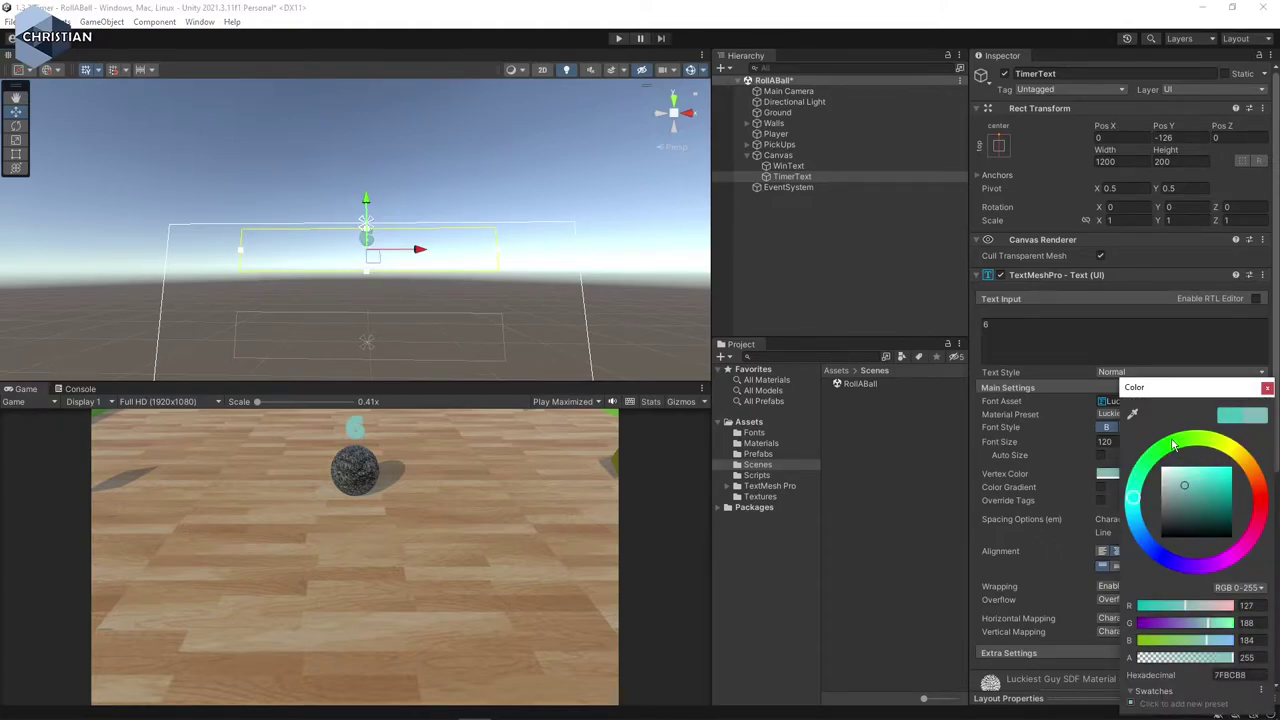
pyautogui.click(1239, 456)
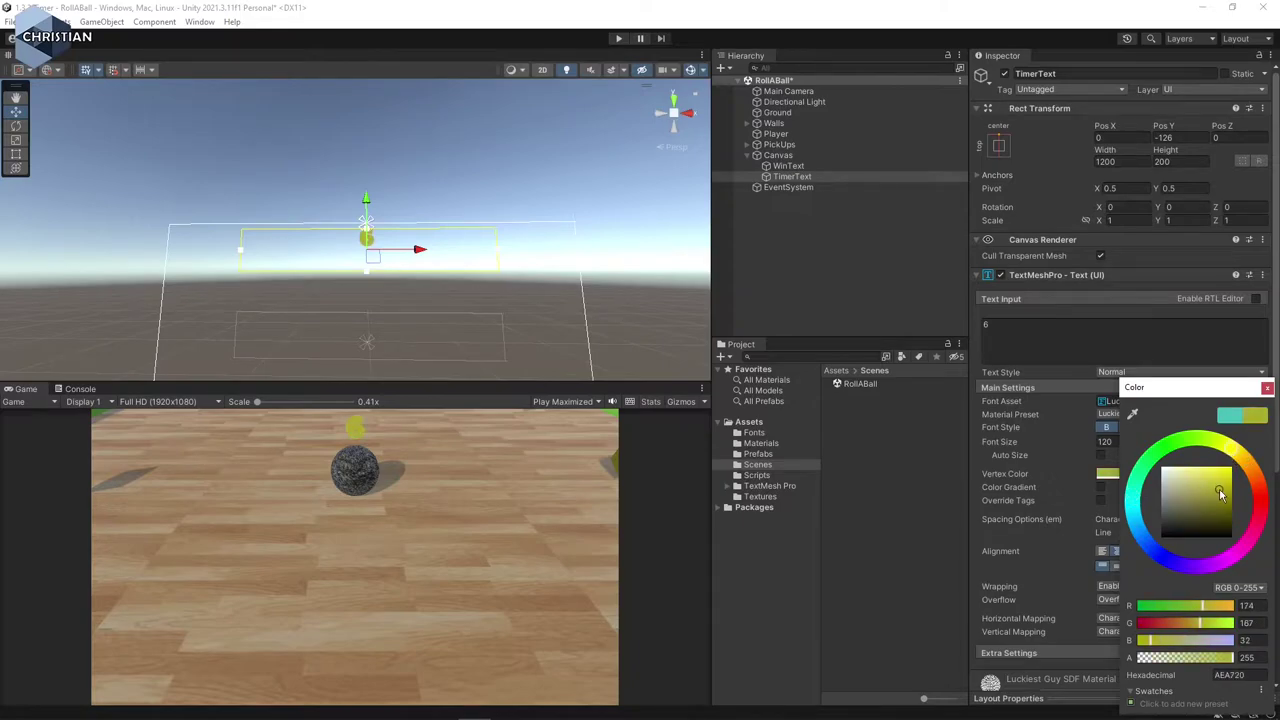
pyautogui.moveTo(1207, 497); pyautogui.dragTo(1204, 476)
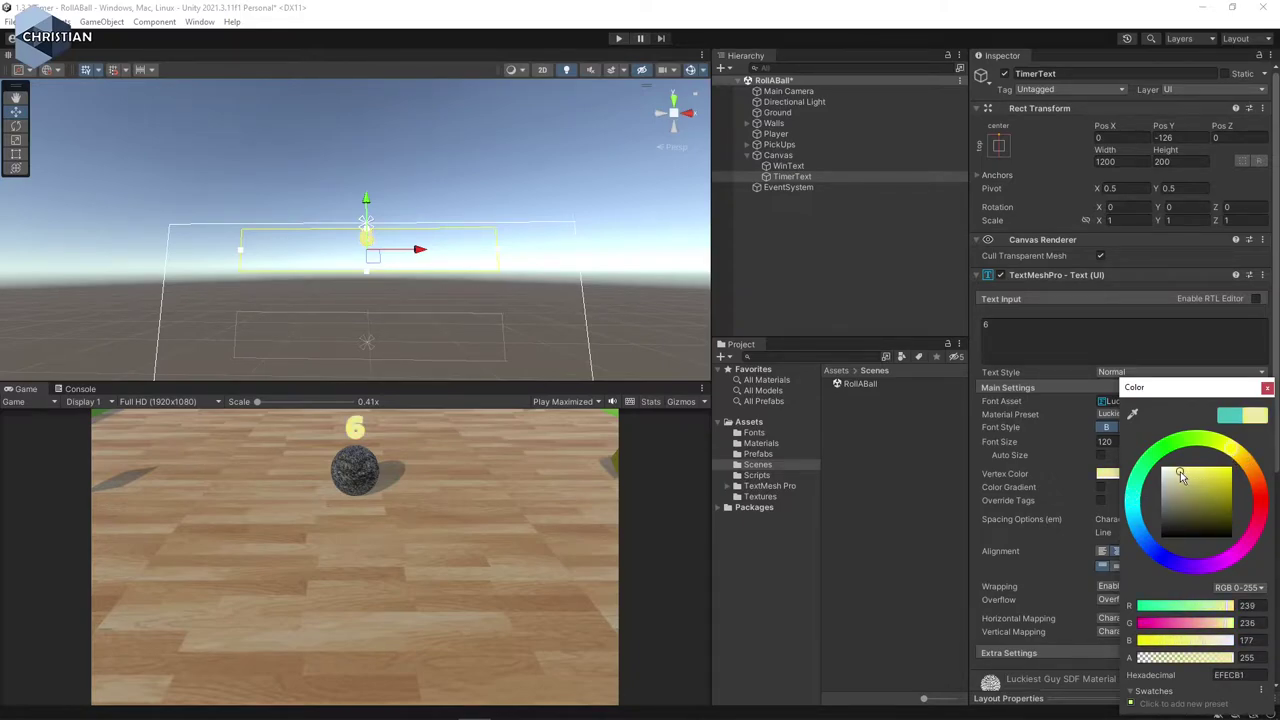
pyautogui.click(1244, 551)
pyautogui.click(1197, 491)
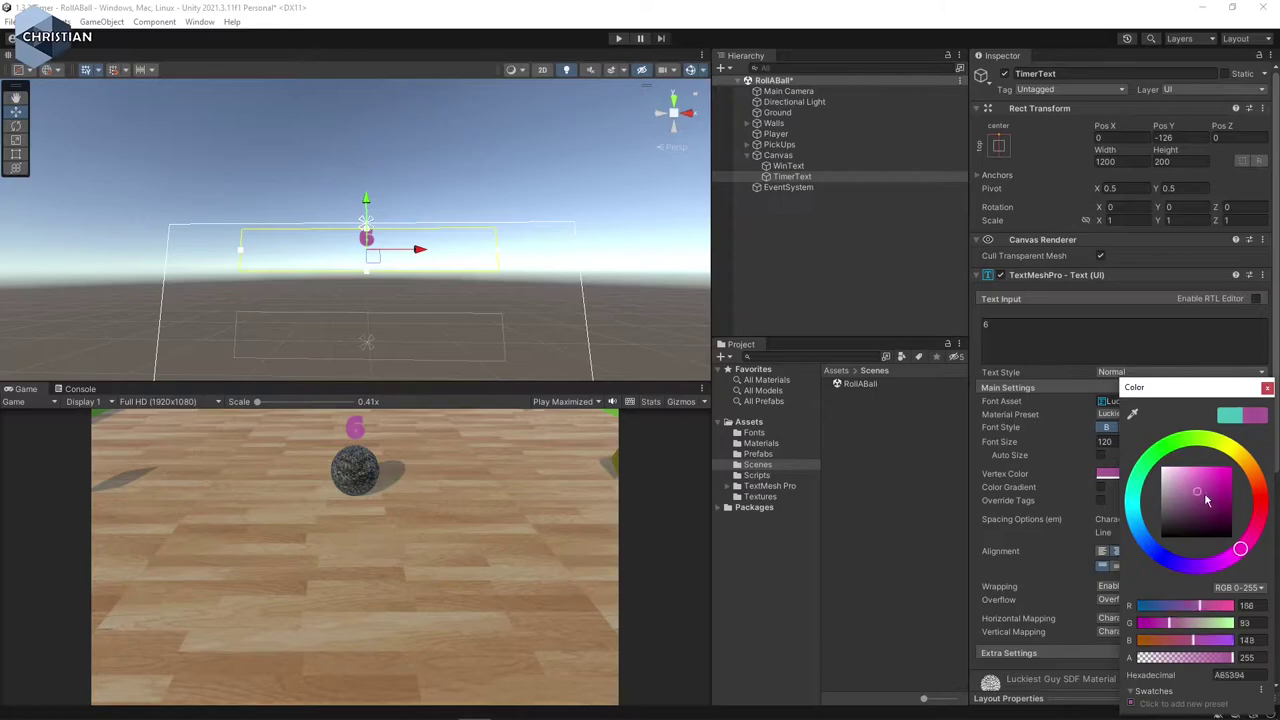
pyautogui.moveTo(1205, 497); pyautogui.dragTo(1213, 483)
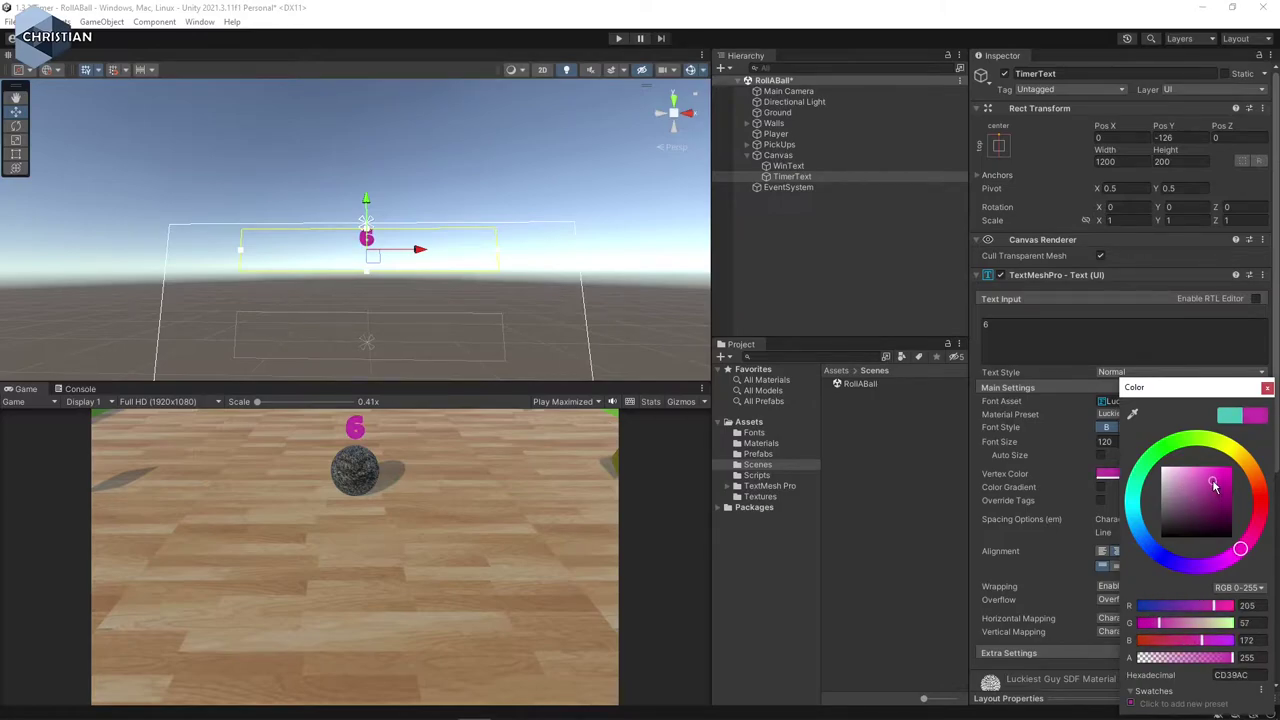
pyautogui.click(1267, 389)
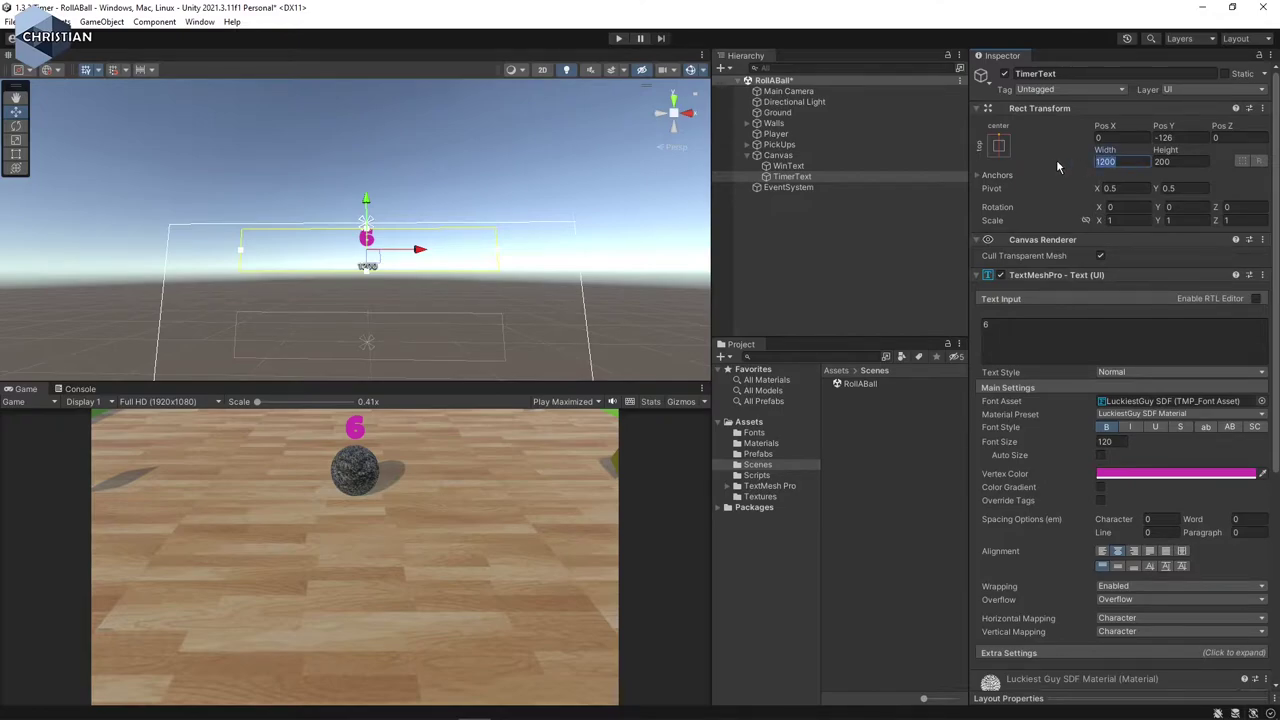
# Shrink the TimerText box to 258.49×114.4, raise it to Pos Y -91, and deselect it.
pyautogui.write('900')
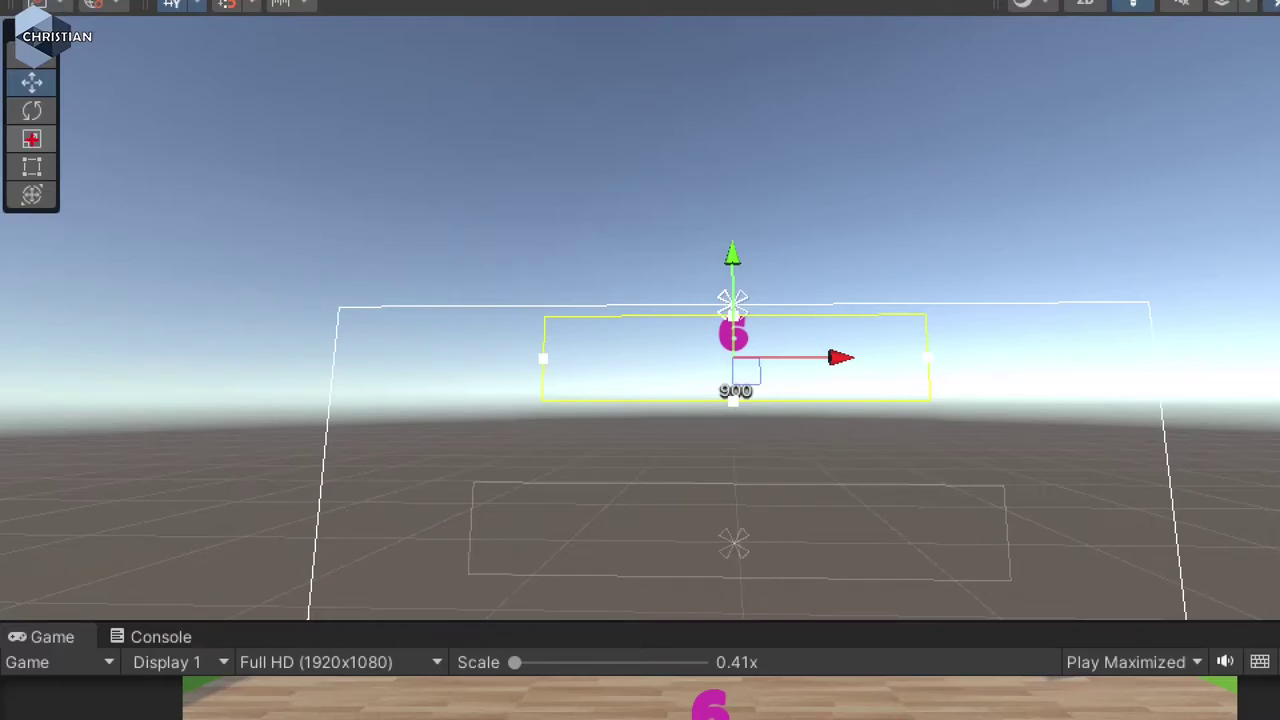
pyautogui.moveTo(53, 139); pyautogui.dragTo(183, 165)
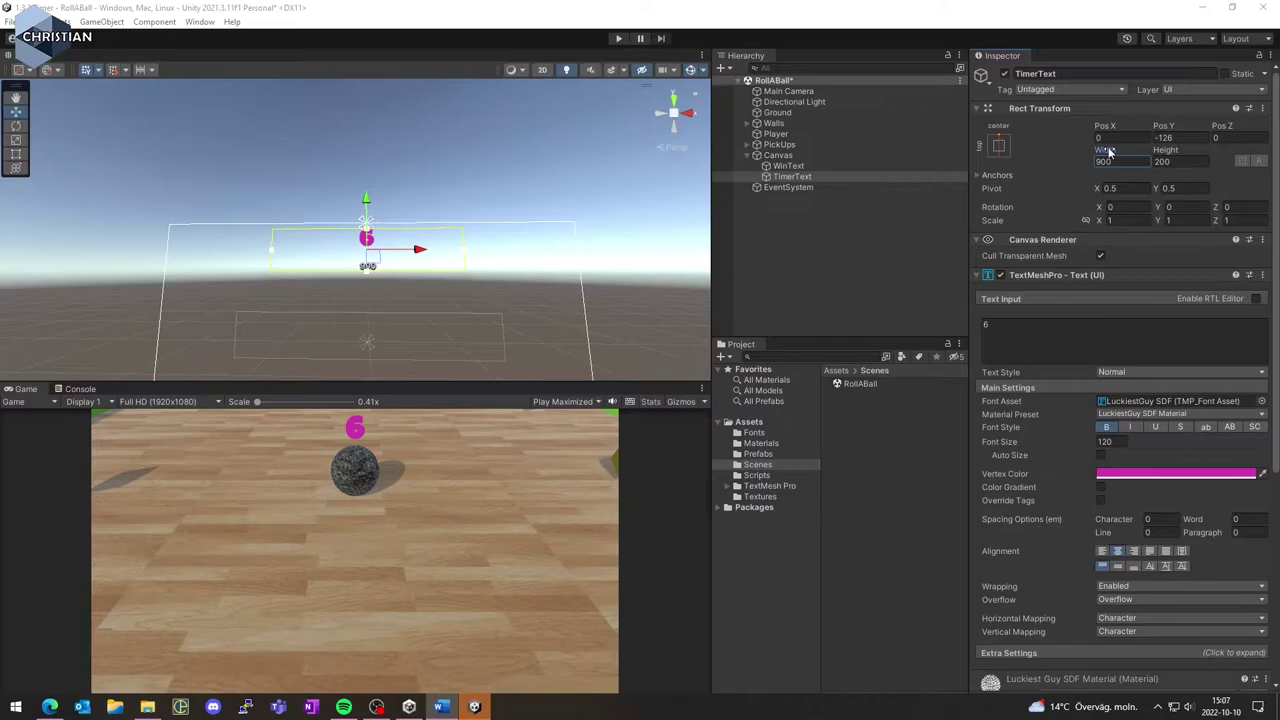
pyautogui.moveTo(1108, 151)
pyautogui.mouseDown()
pyautogui.moveTo(920, 191)
pyautogui.moveTo(534, 640)
pyautogui.mouseUp()
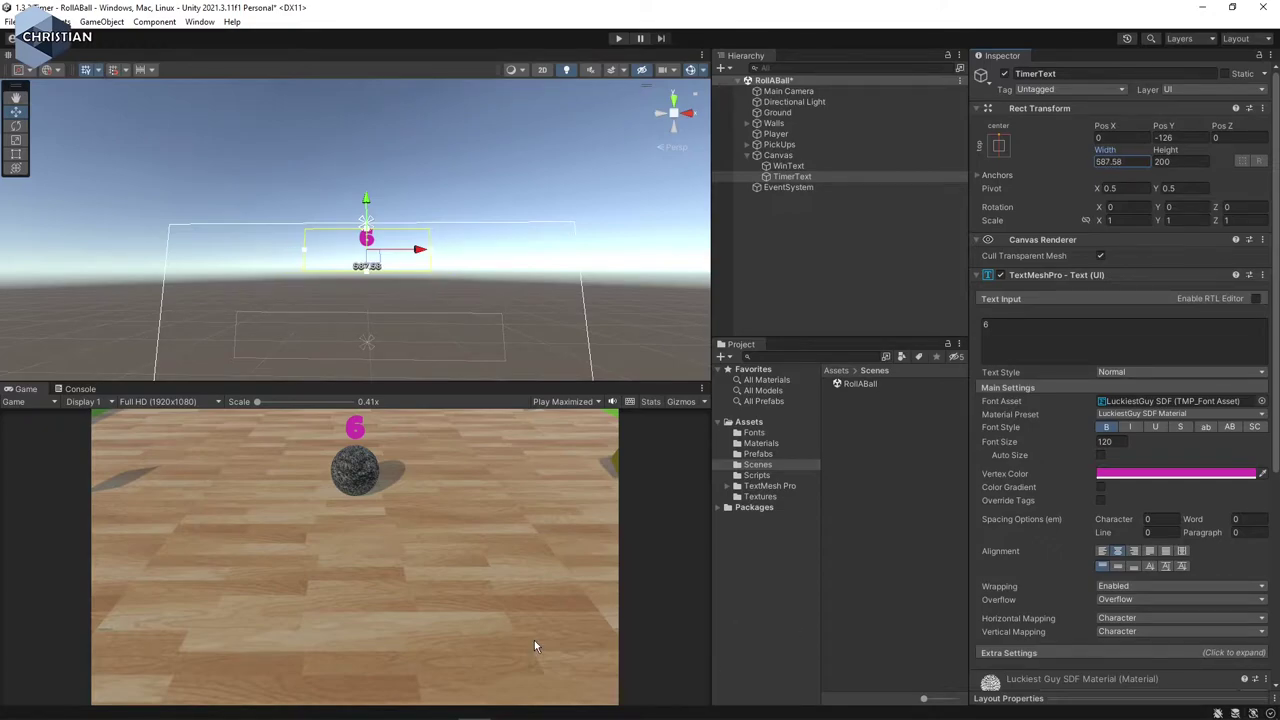
pyautogui.moveTo(534, 646)
pyautogui.mouseDown()
pyautogui.moveTo(421, 265)
pyautogui.moveTo(56, 563)
pyautogui.mouseUp()
pyautogui.moveTo(1168, 150); pyautogui.dragTo(1098, 153)
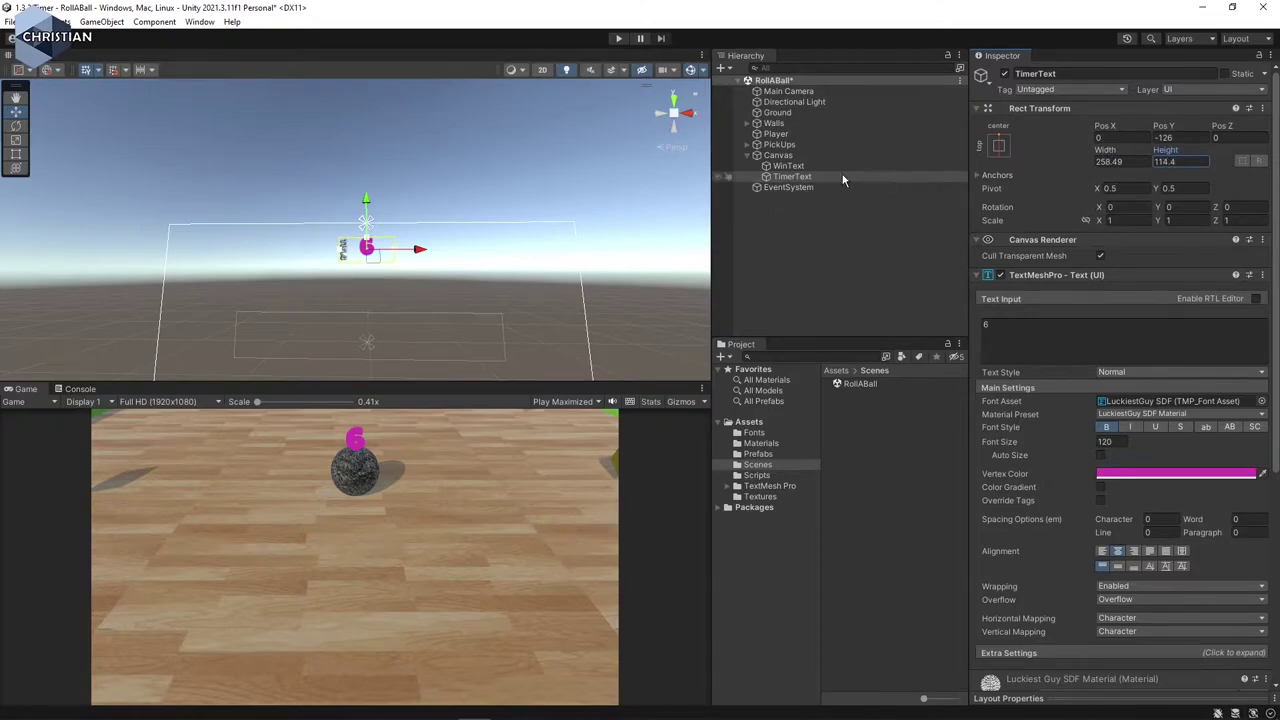
pyautogui.moveTo(367, 205); pyautogui.dragTo(368, 197)
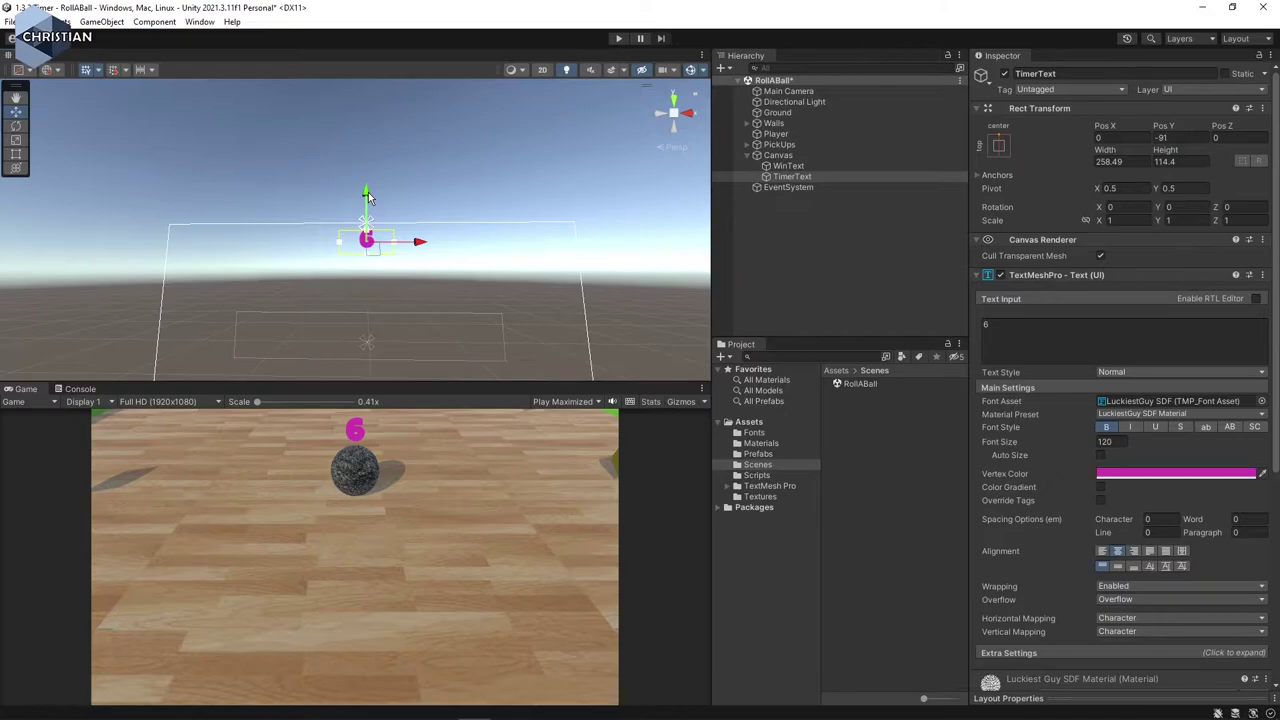
pyautogui.click(840, 271)
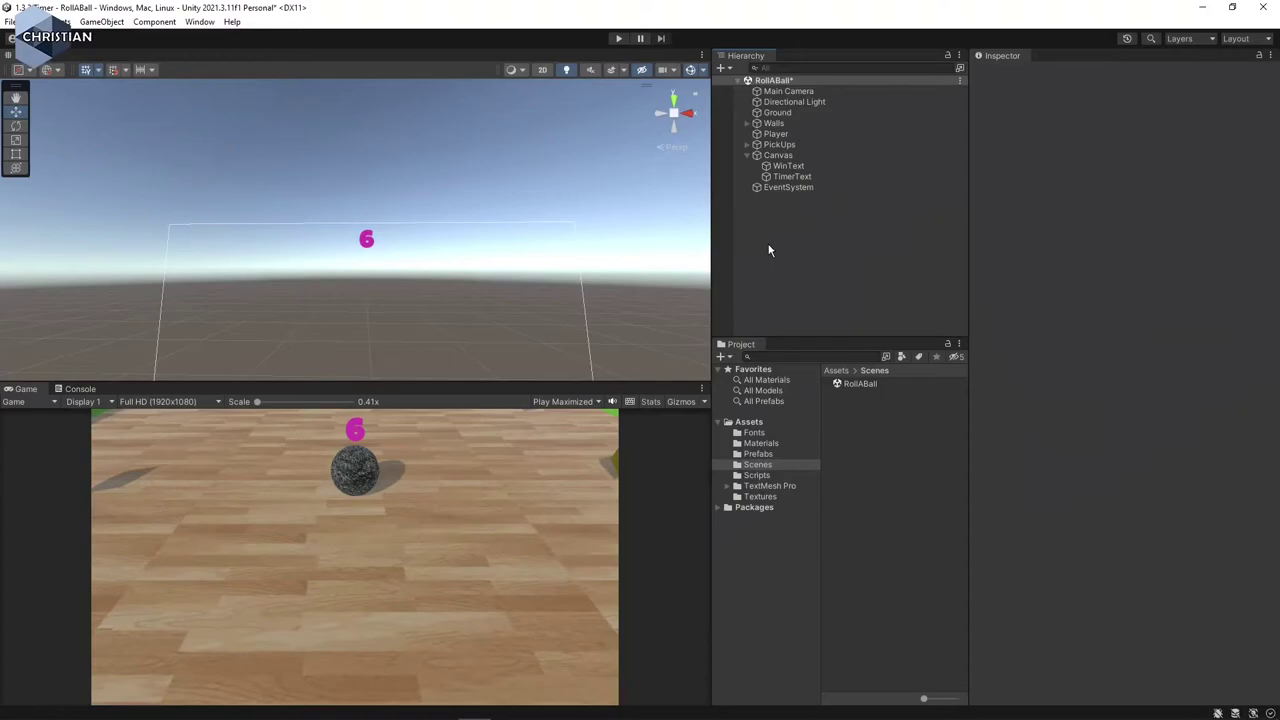
# Create an empty object named TimerManager and reset its transform to the origin.
pyautogui.rightClick(768, 250)
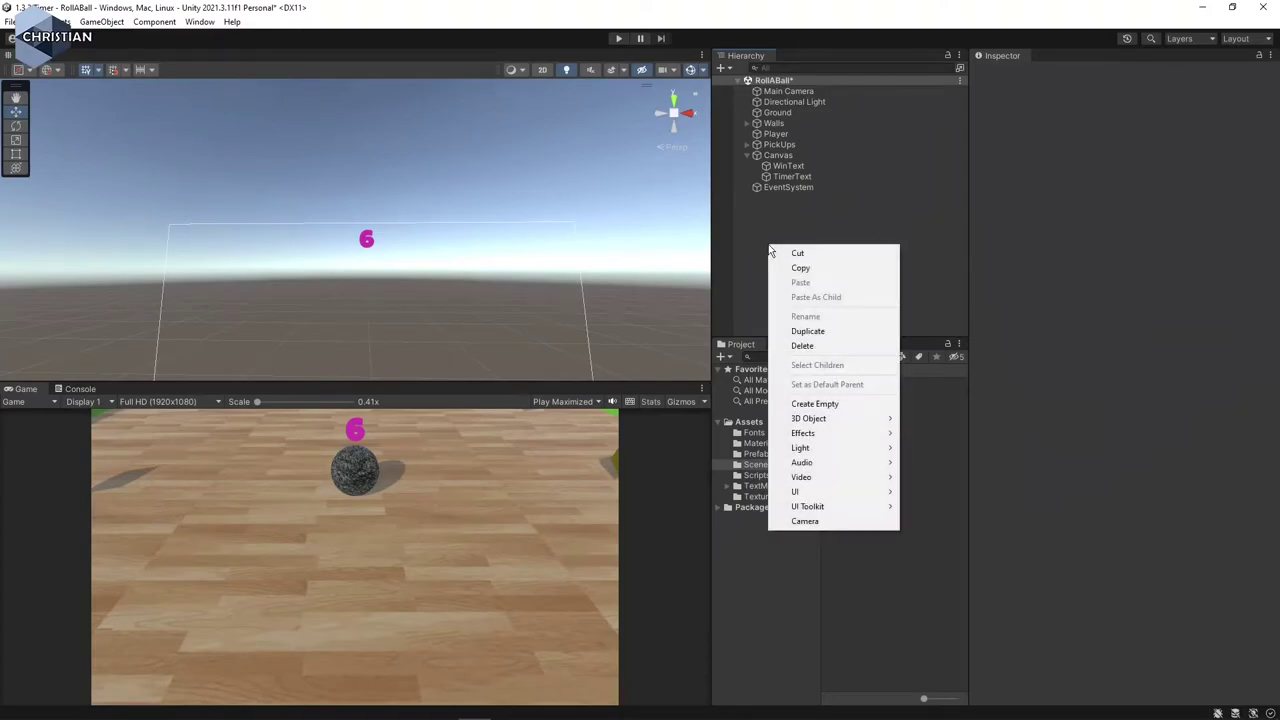
pyautogui.click(840, 402)
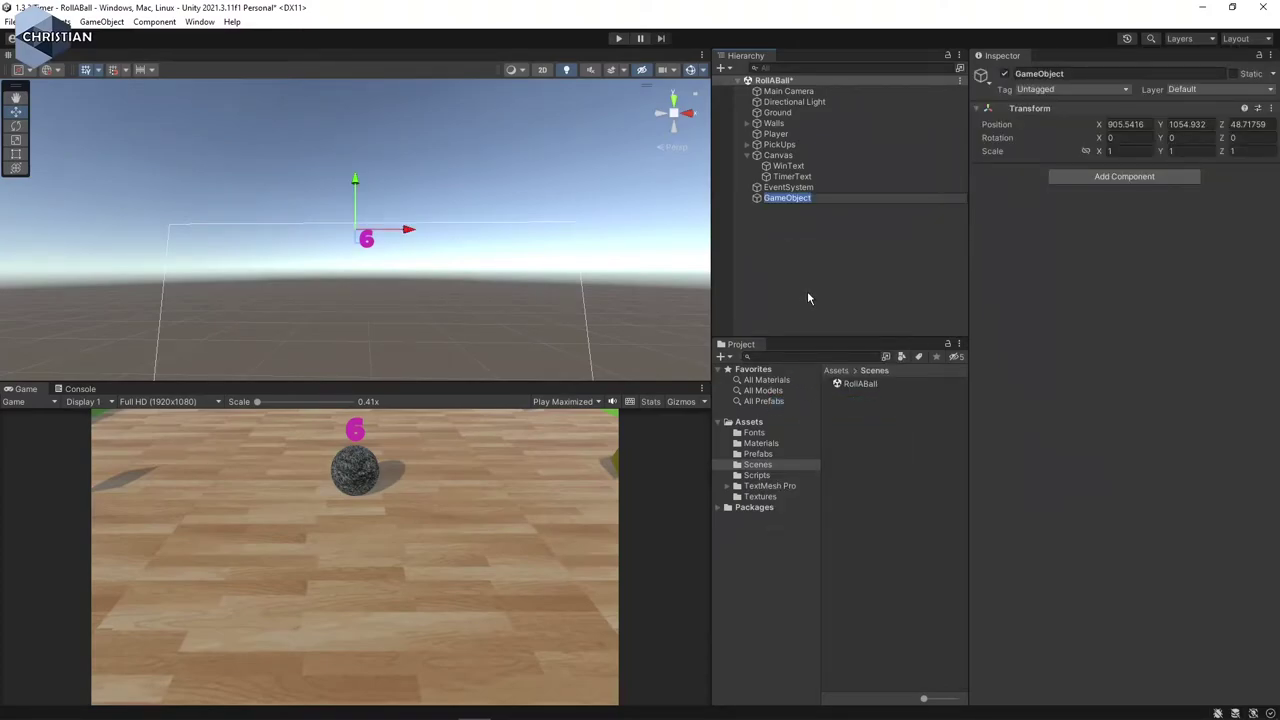
pyautogui.write('Tim')
pyautogui.write('erManager')
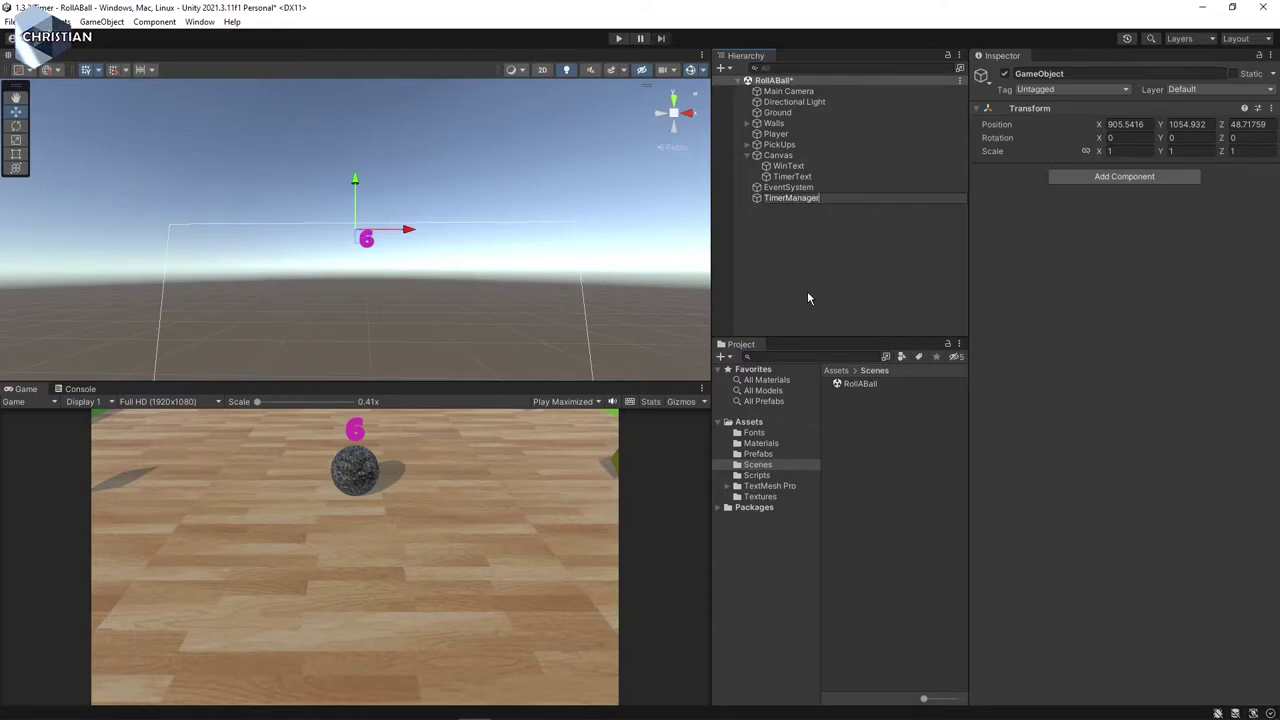
pyautogui.press('Return')
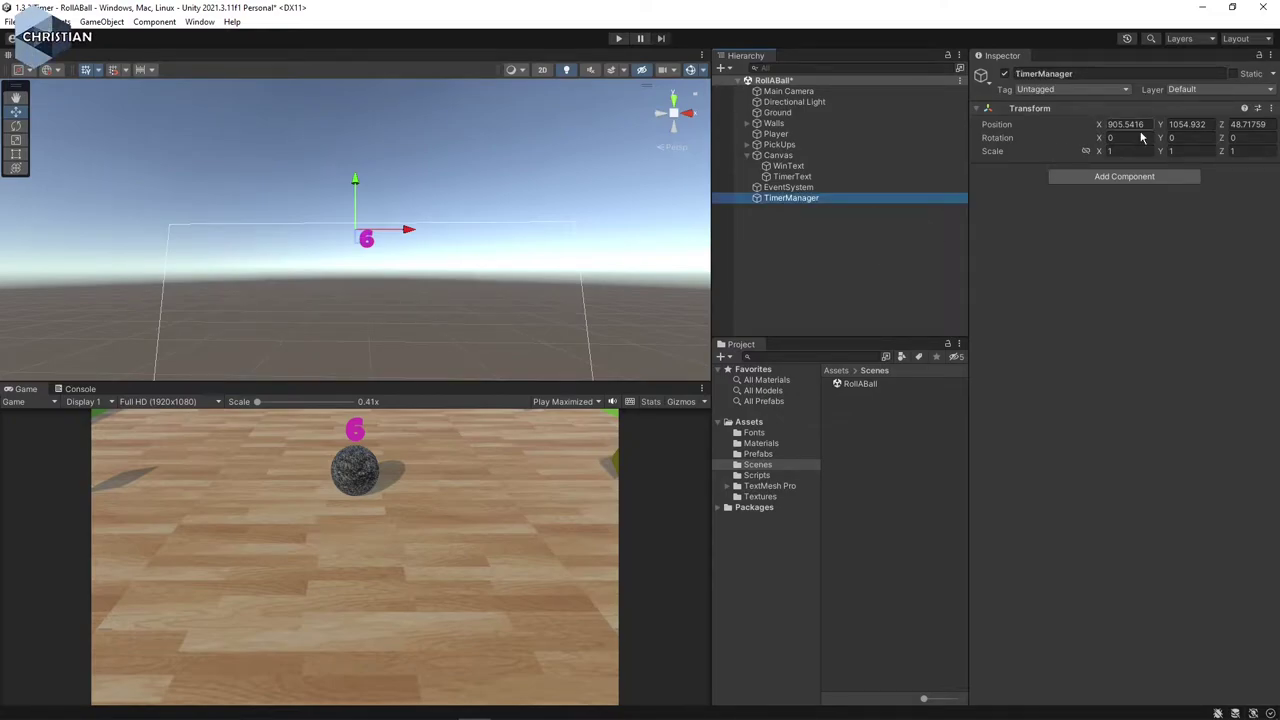
pyautogui.click(1271, 108)
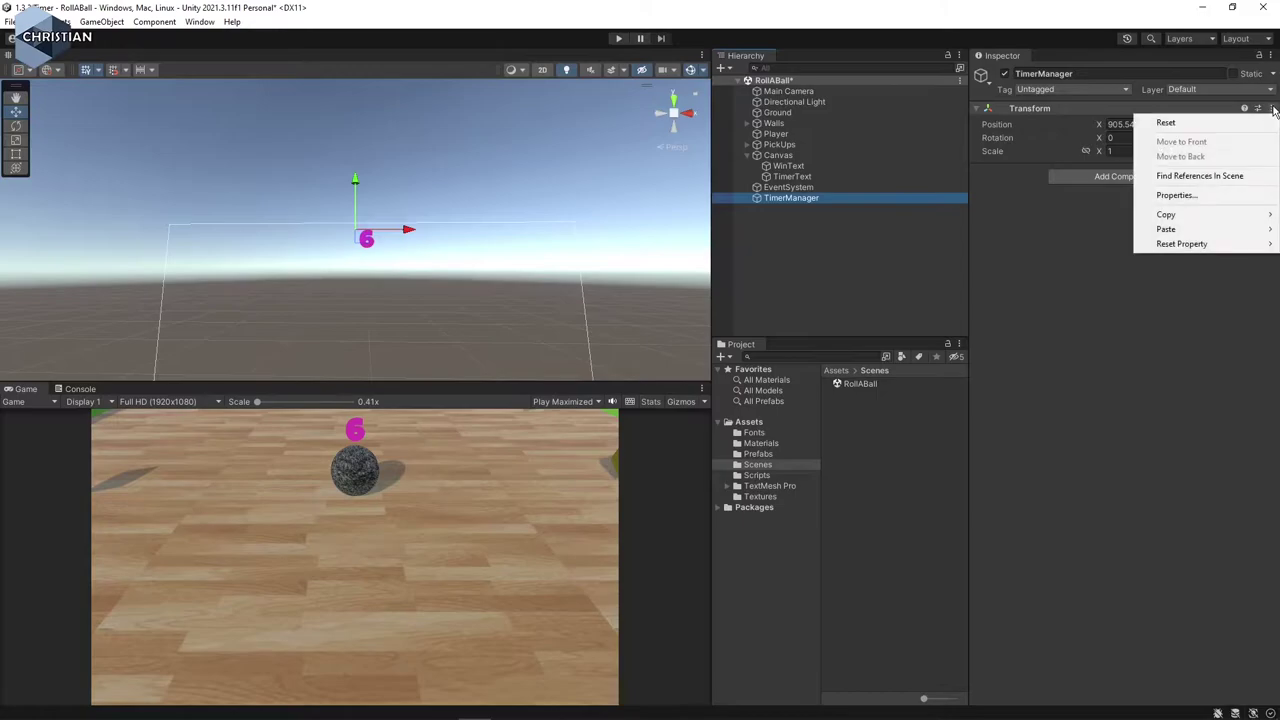
pyautogui.click(1222, 120)
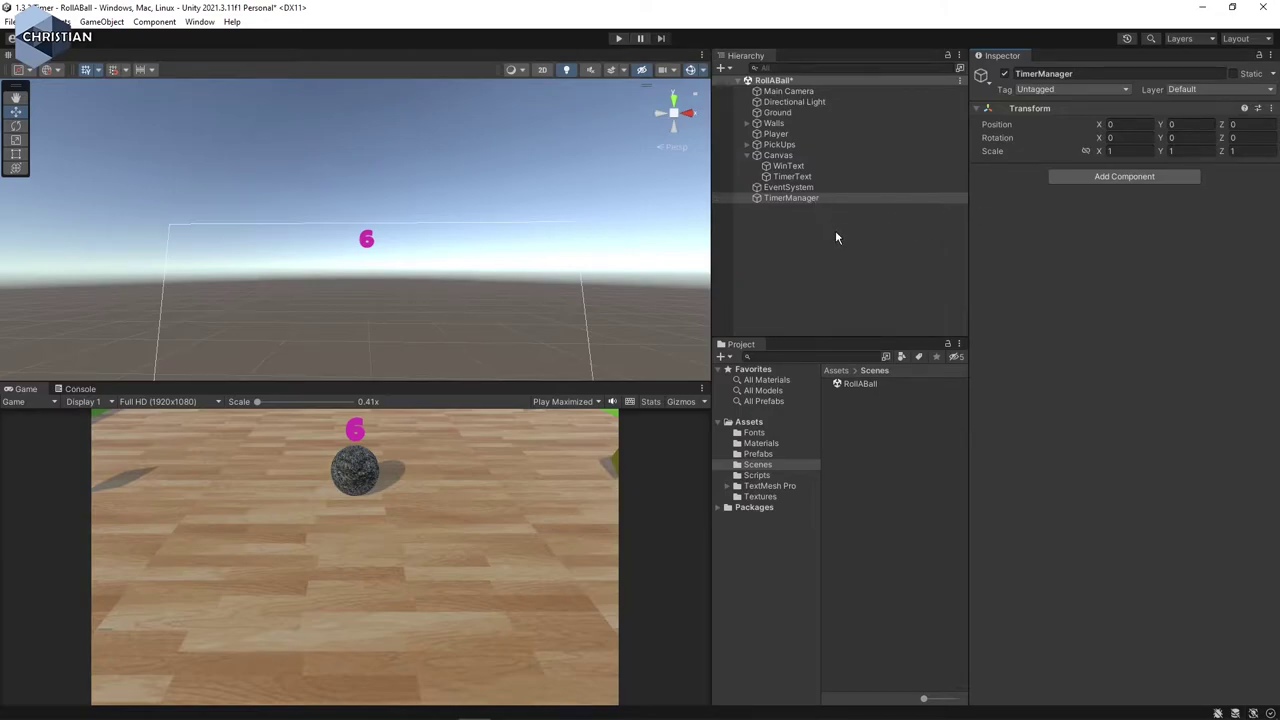
# Attach a new TimerManager script and move the script file into the Scripts folder.
pyautogui.click(1137, 178)
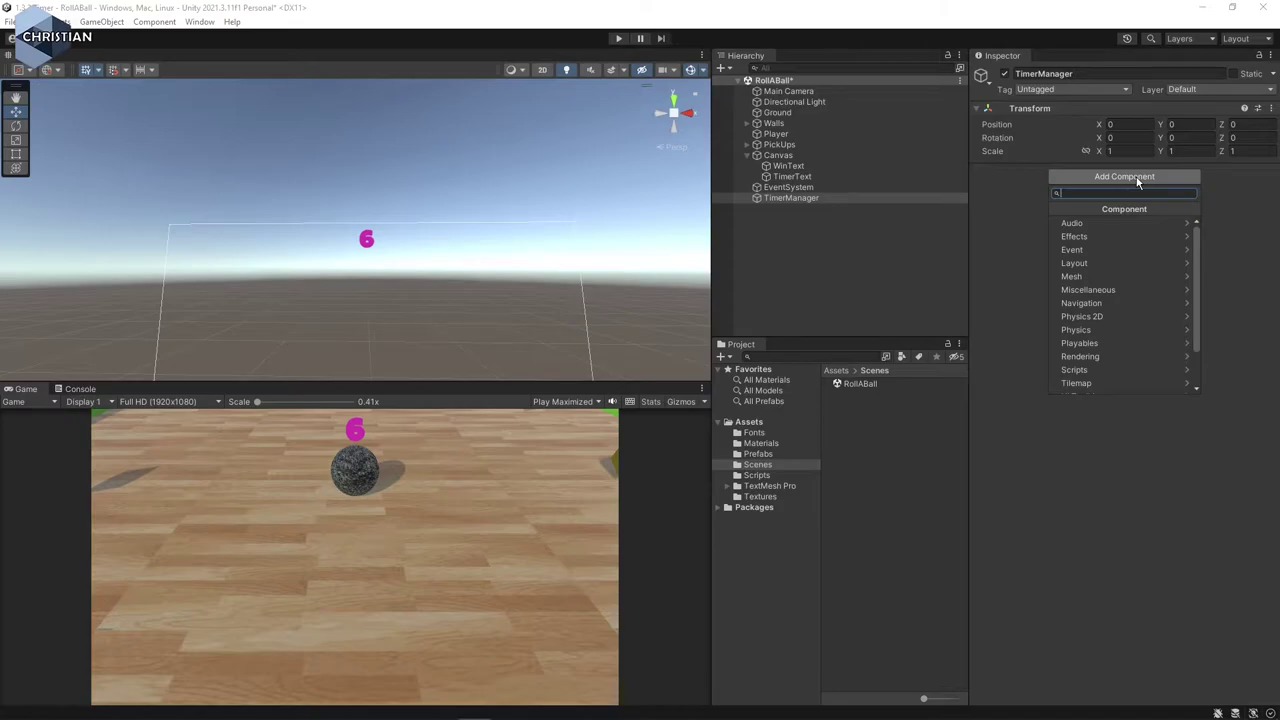
pyautogui.write('Tim')
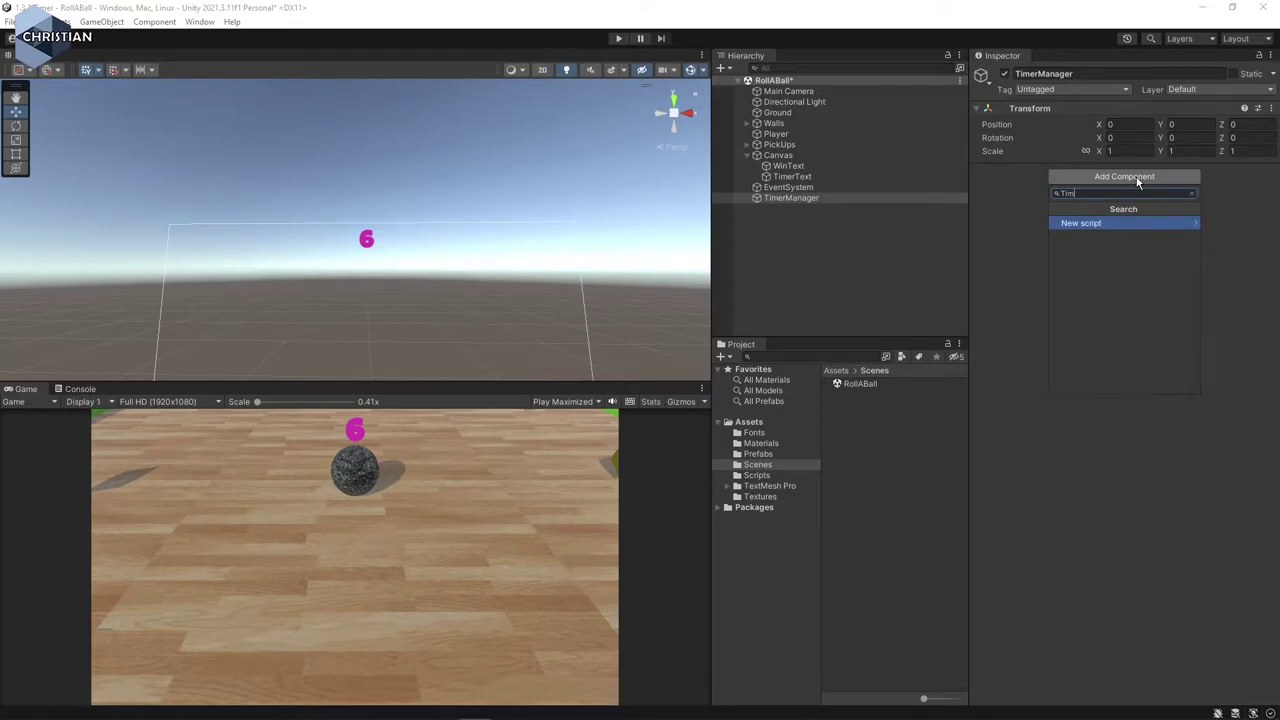
pyautogui.write('erManager')
pyautogui.press('Return')
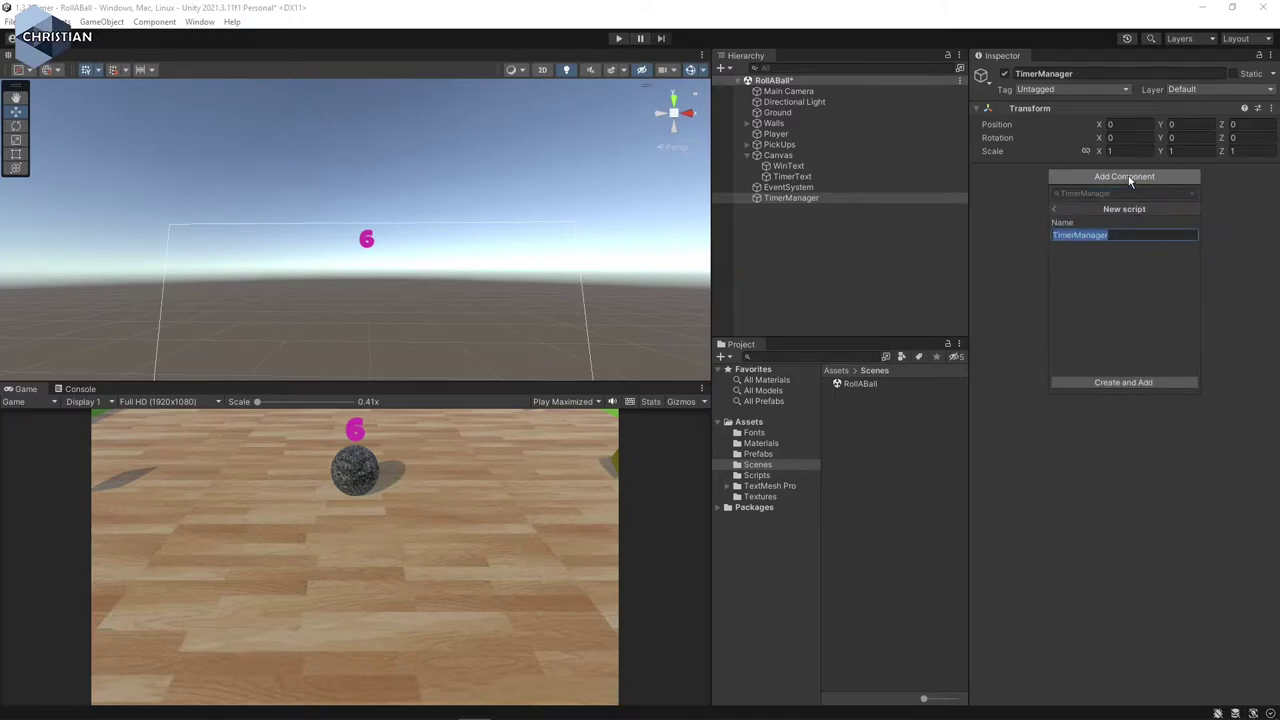
pyautogui.press('Return')
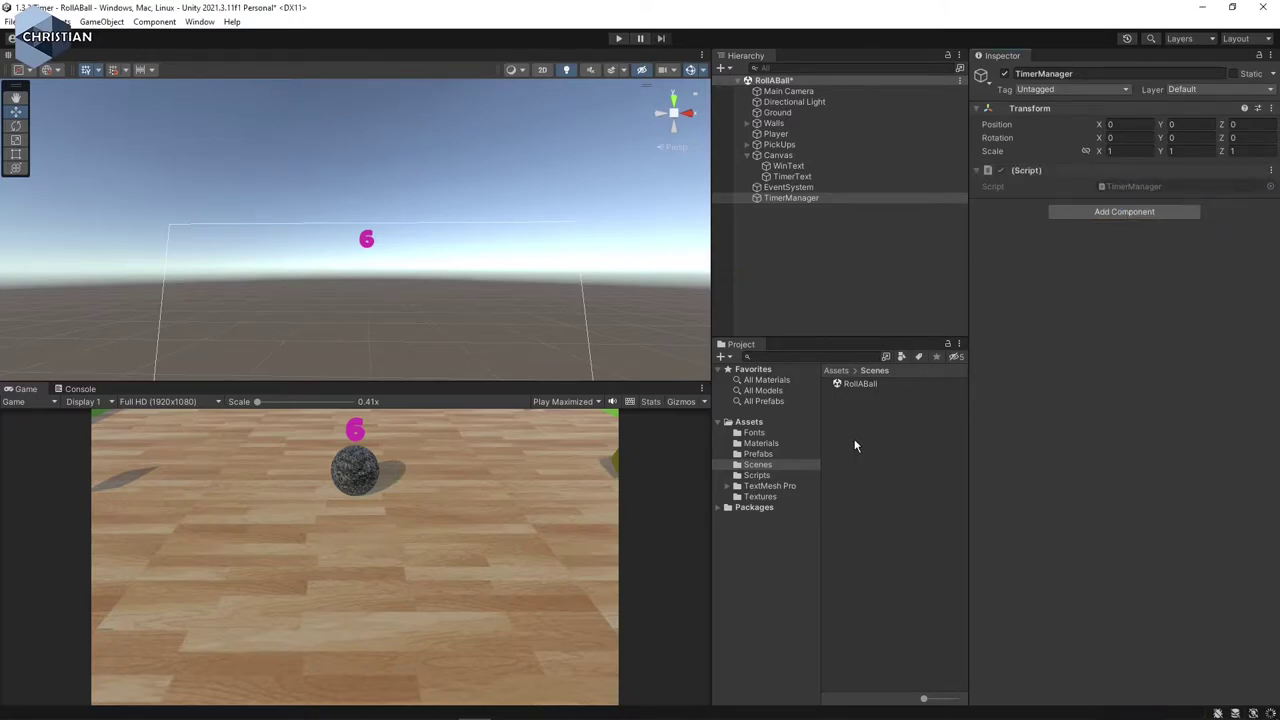
pyautogui.click(755, 426)
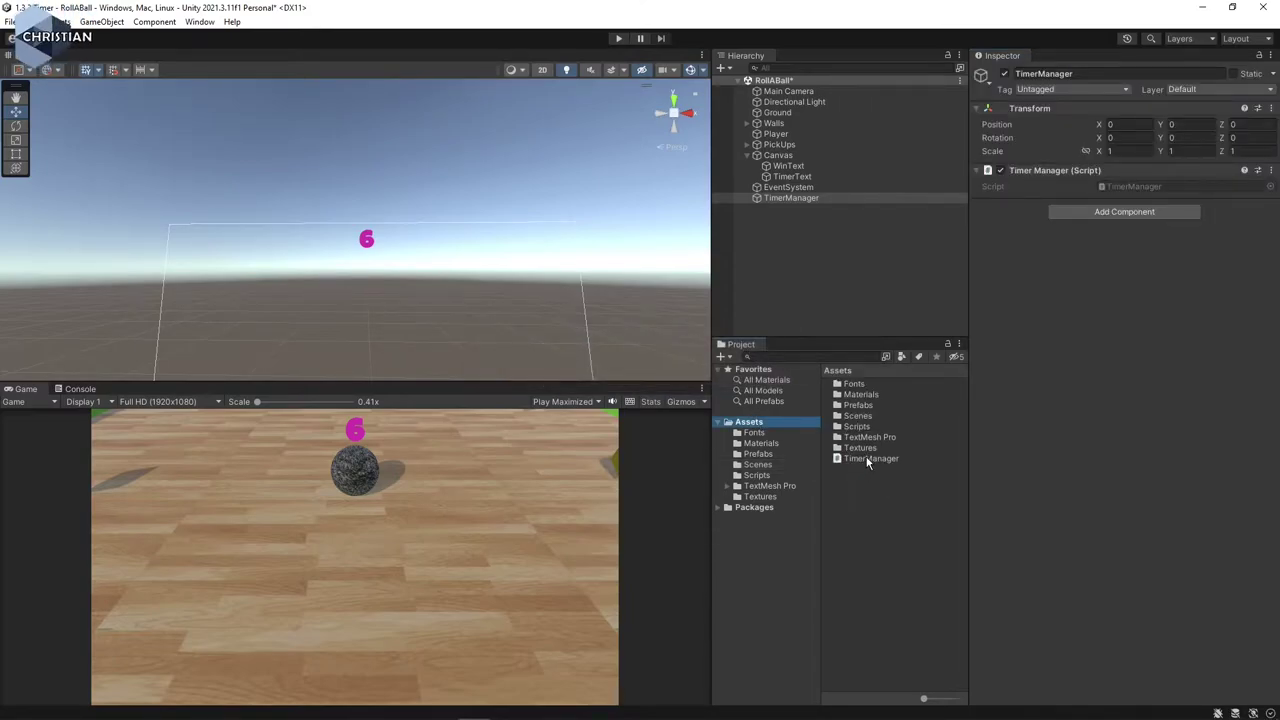
pyautogui.moveTo(866, 458); pyautogui.dragTo(863, 427)
pyautogui.click(758, 476)
# Open TimerManager in Visual Studio and delete its Start and Update methods.
pyautogui.doubleClick(868, 416)
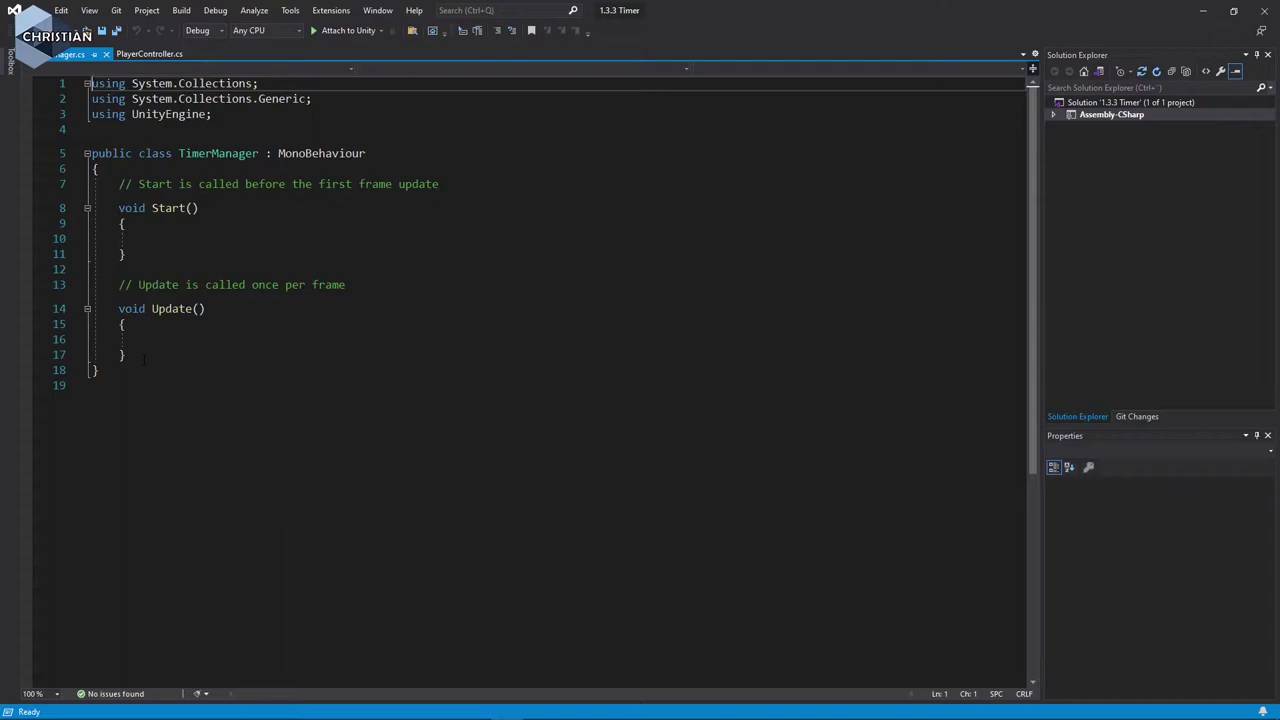
pyautogui.moveTo(144, 360); pyautogui.dragTo(35, 186)
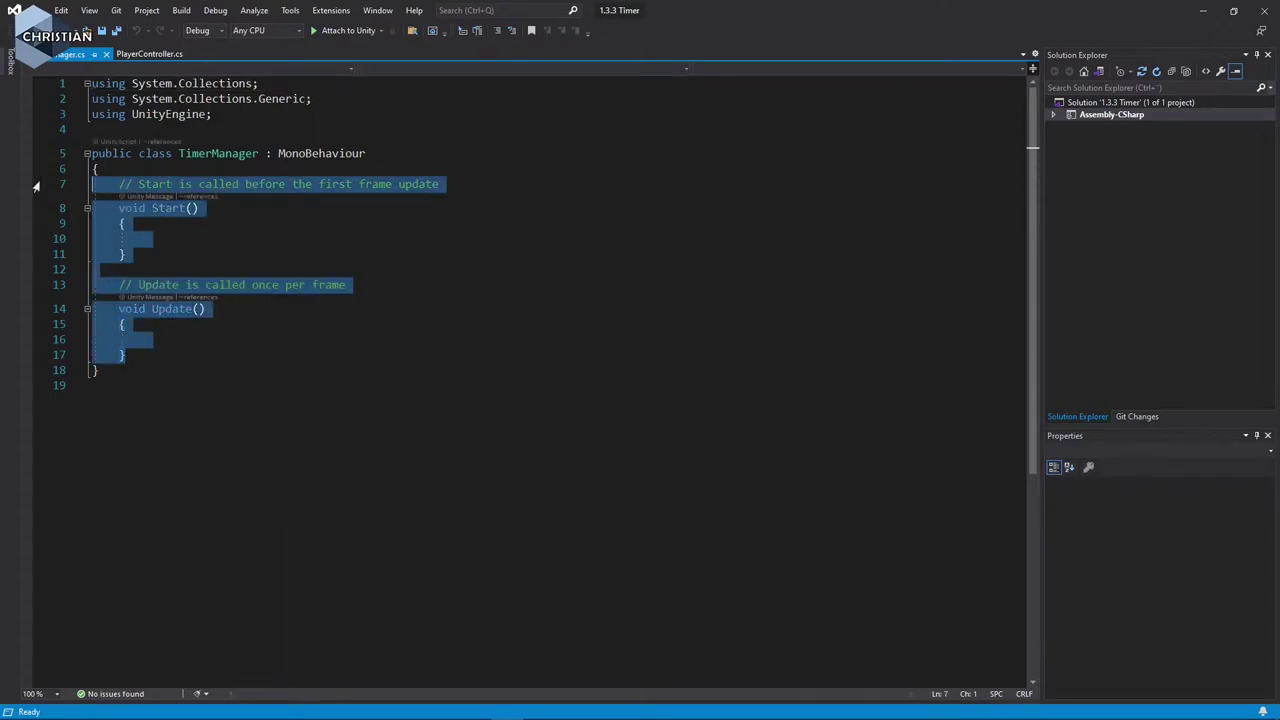
pyautogui.press('Delete')
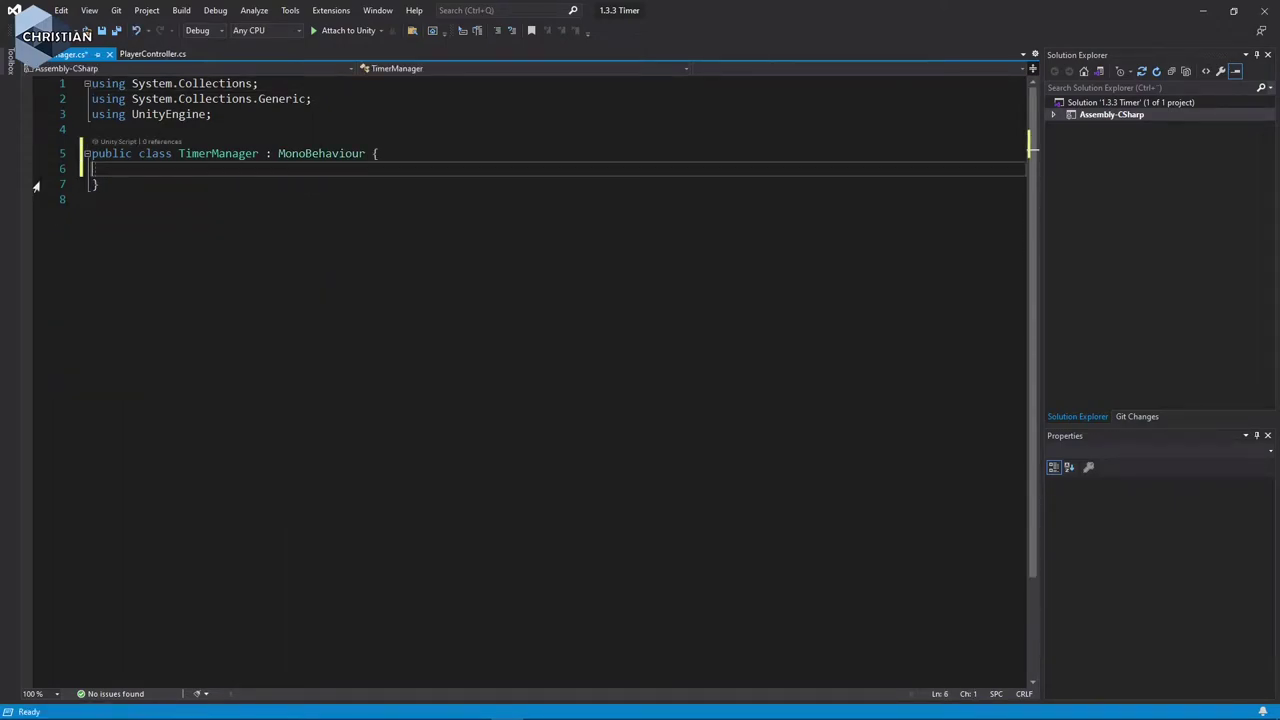
pyautogui.press('Tab')
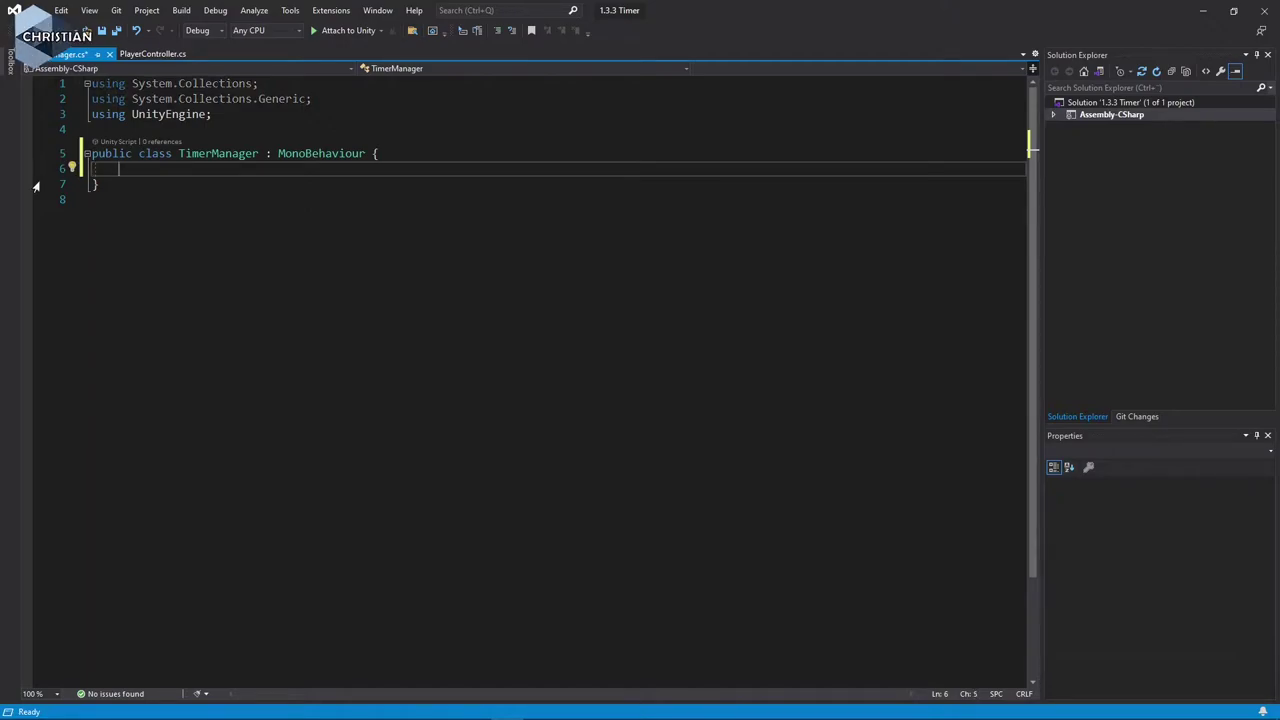
# Add a 'using TMPro;' line below the existing using statements.
pyautogui.press('Up')
pyautogui.press('Up')
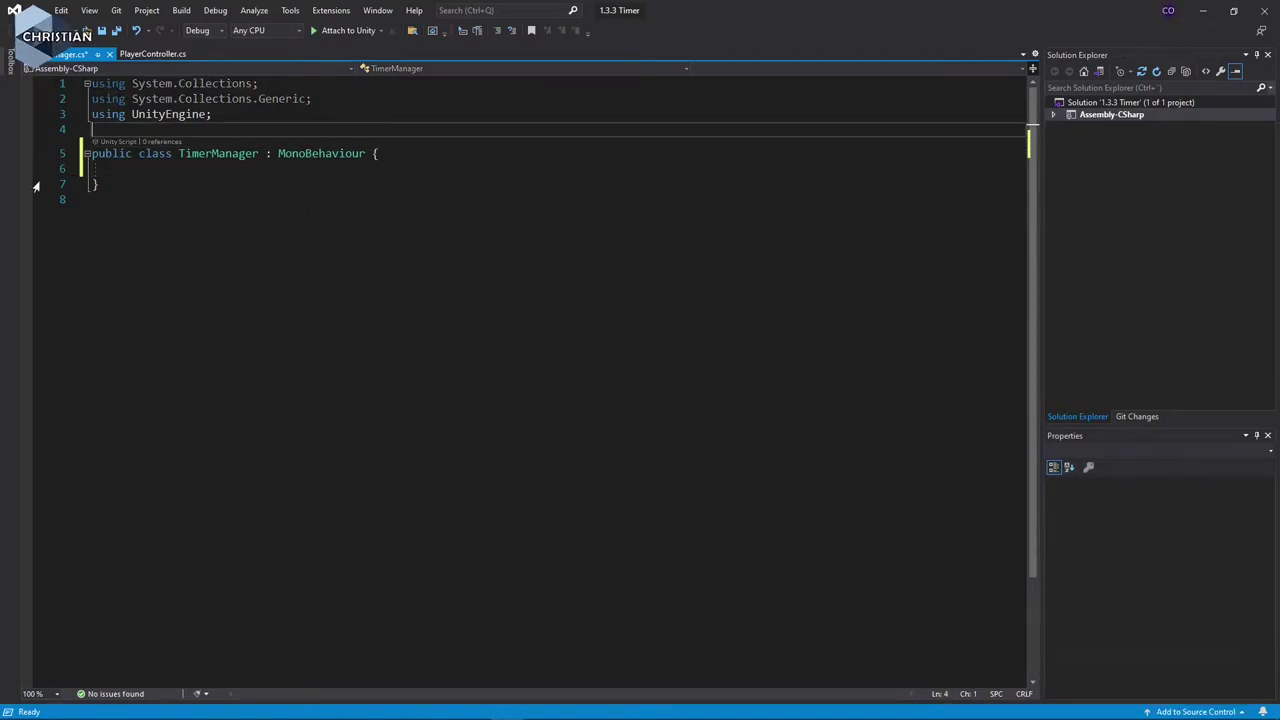
pyautogui.press('Up')
pyautogui.press('Down')
pyautogui.write('usi')
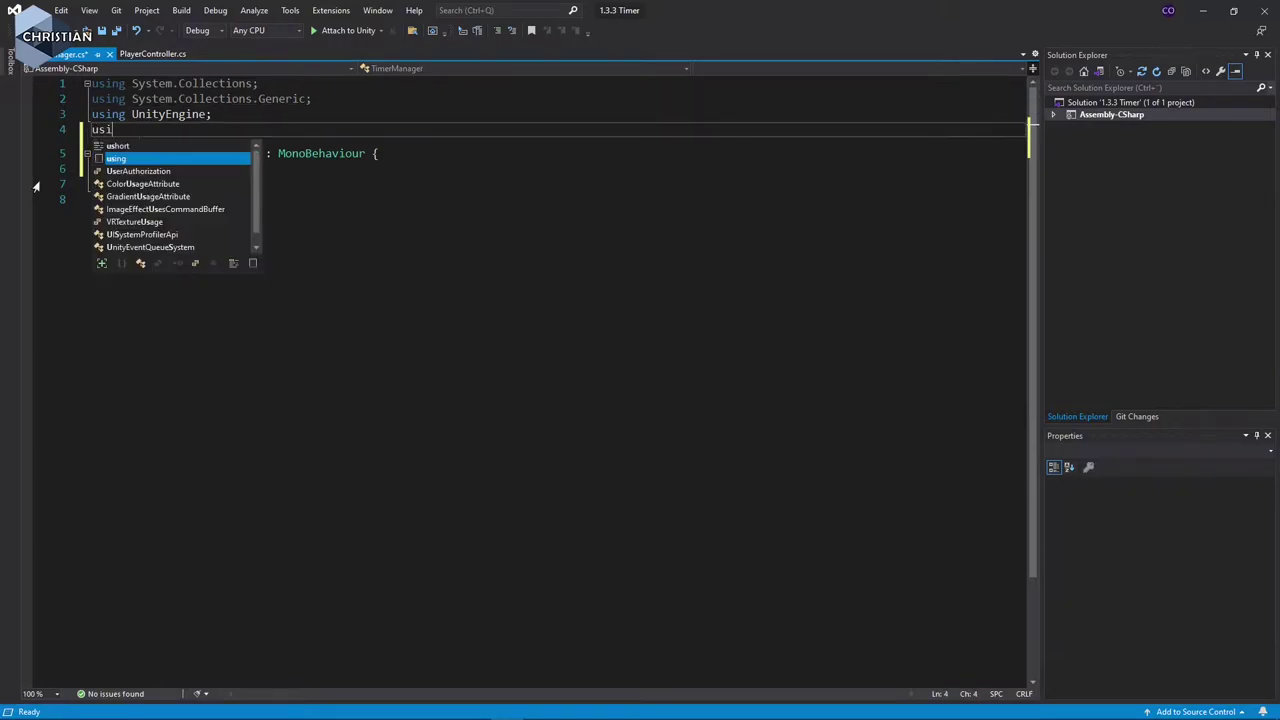
pyautogui.write('ng T')
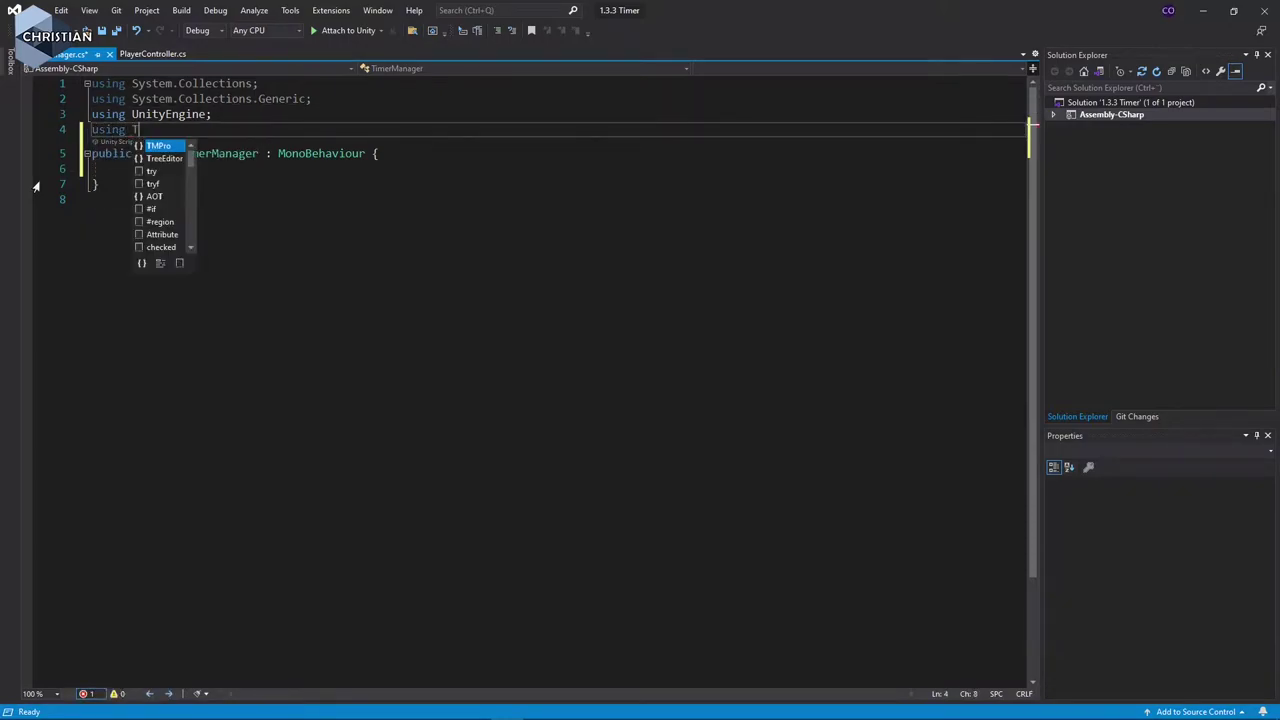
pyautogui.write('MP')
pyautogui.press('Tab')
pyautogui.write(';')
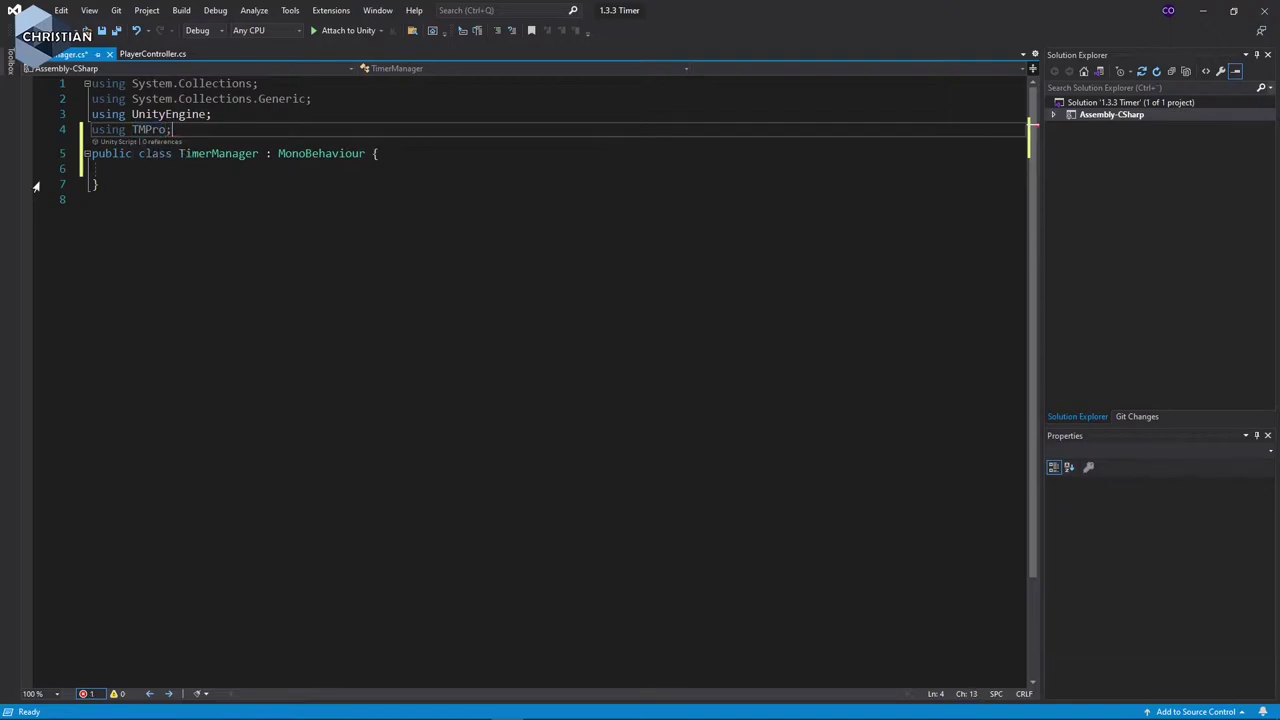
pyautogui.press('Return')
# Declare 'public TMP_Text timerText;' in the class and save the script.
pyautogui.press('Down')
pyautogui.press('Down')
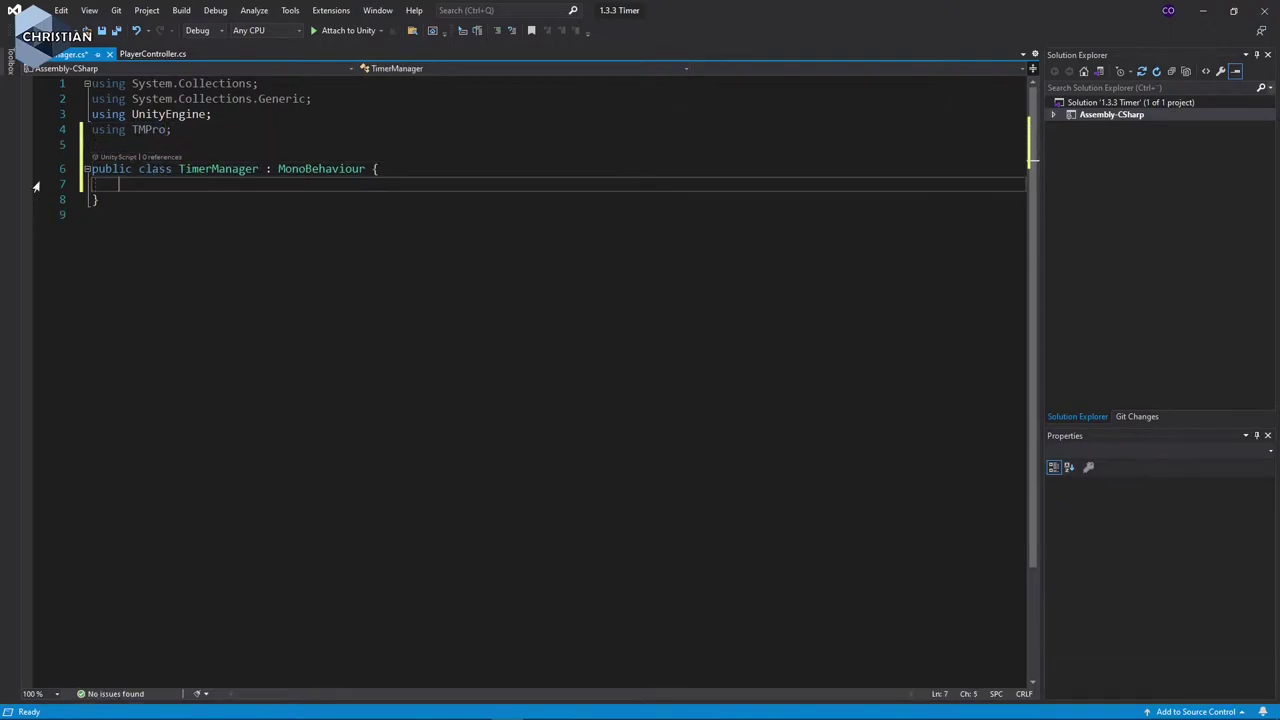
pyautogui.write('public ')
pyautogui.write('TMP_')
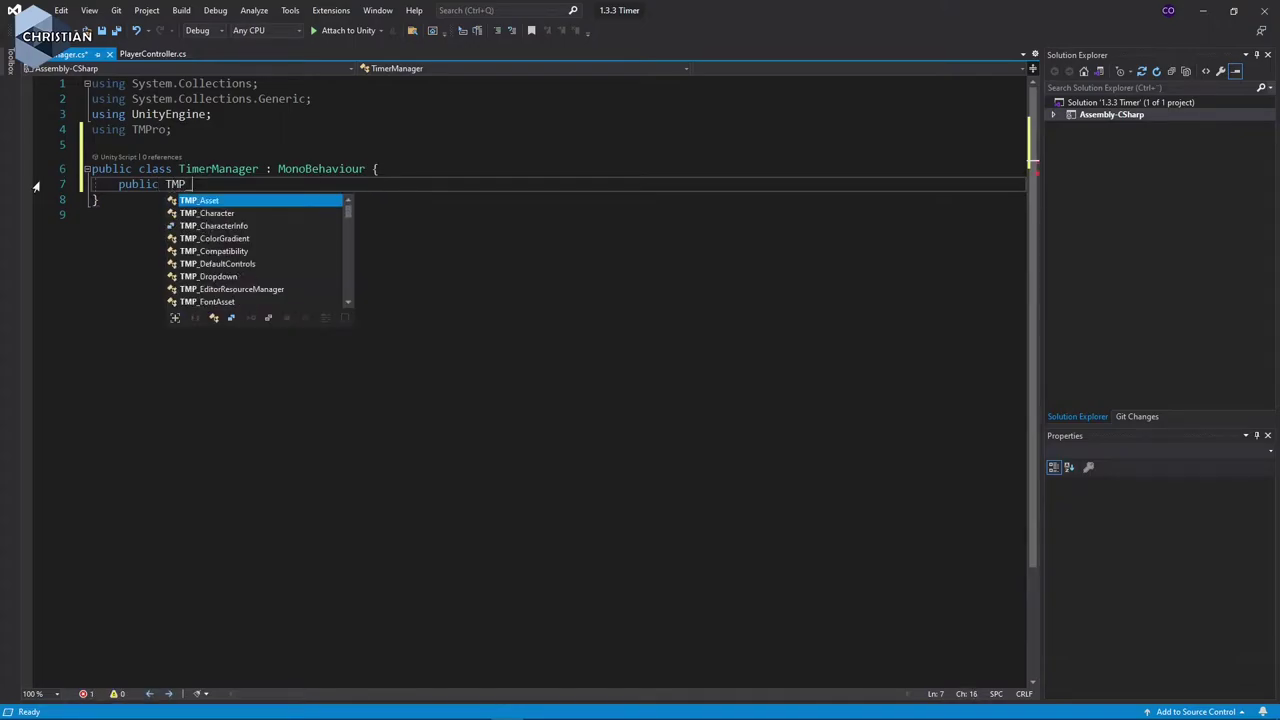
pyautogui.write('TY')
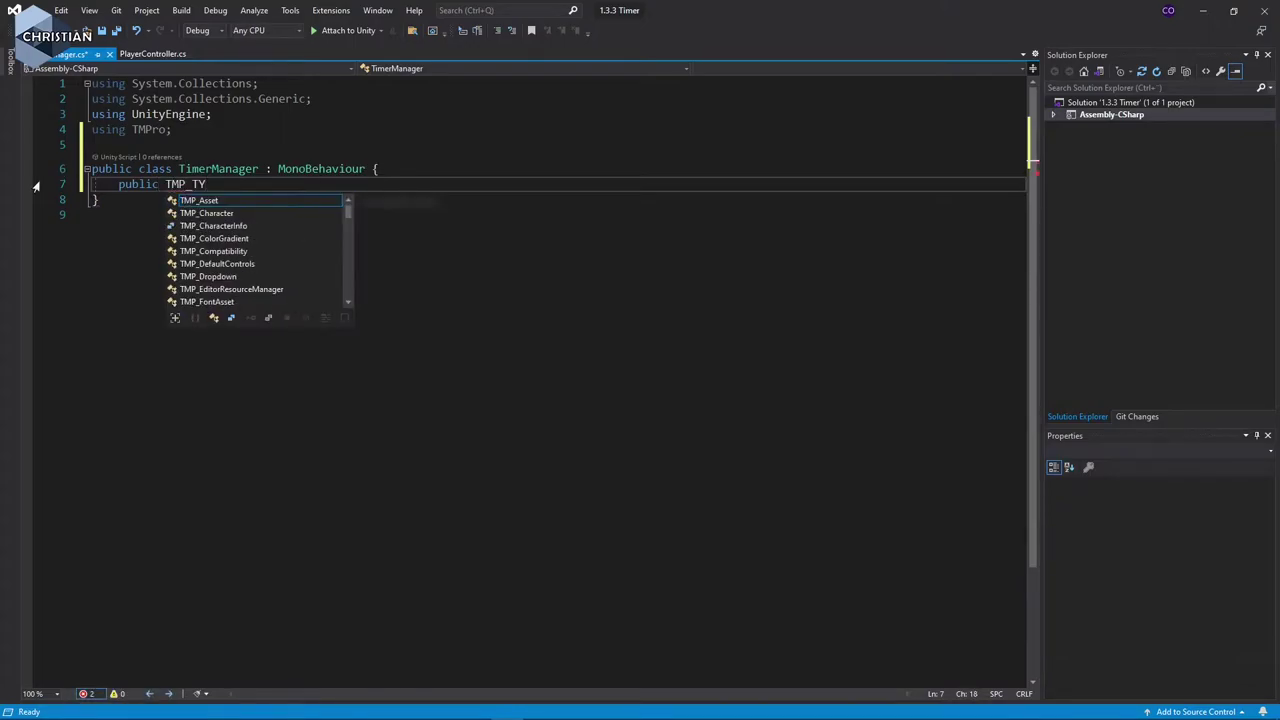
pyautogui.press('BackSpace')
pyautogui.write('e')
pyautogui.press('Tab')
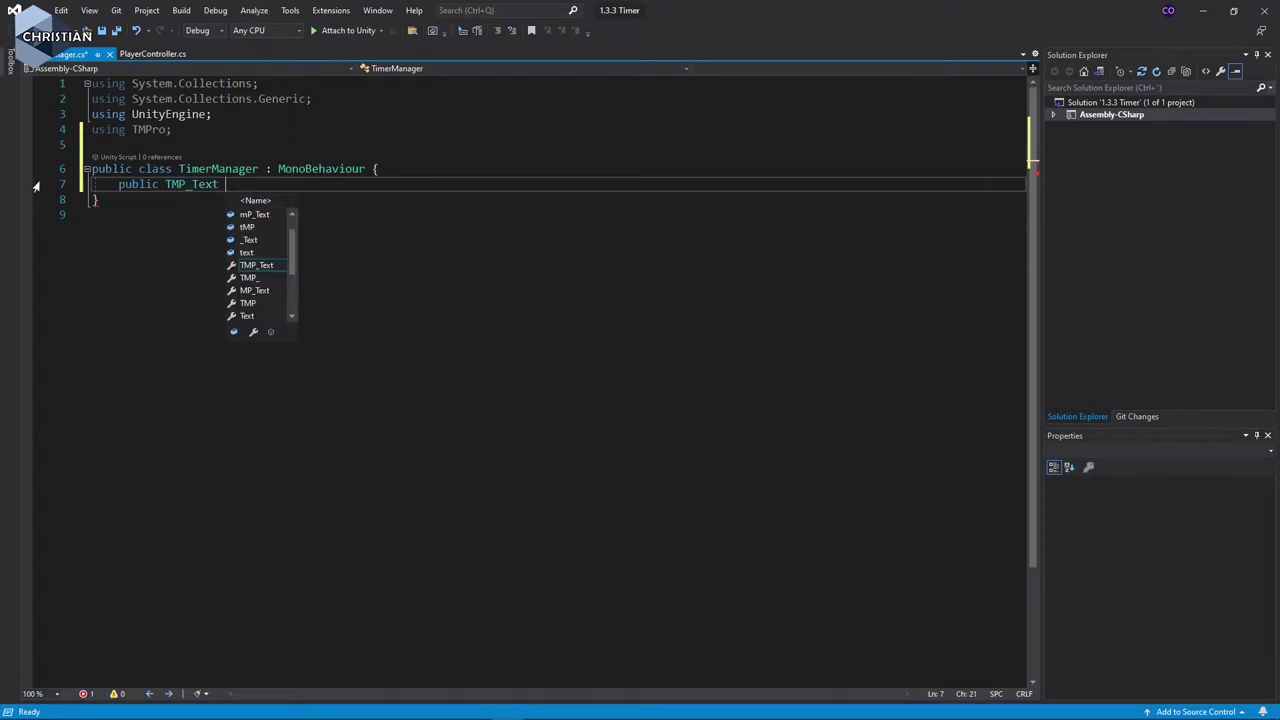
pyautogui.write('ti')
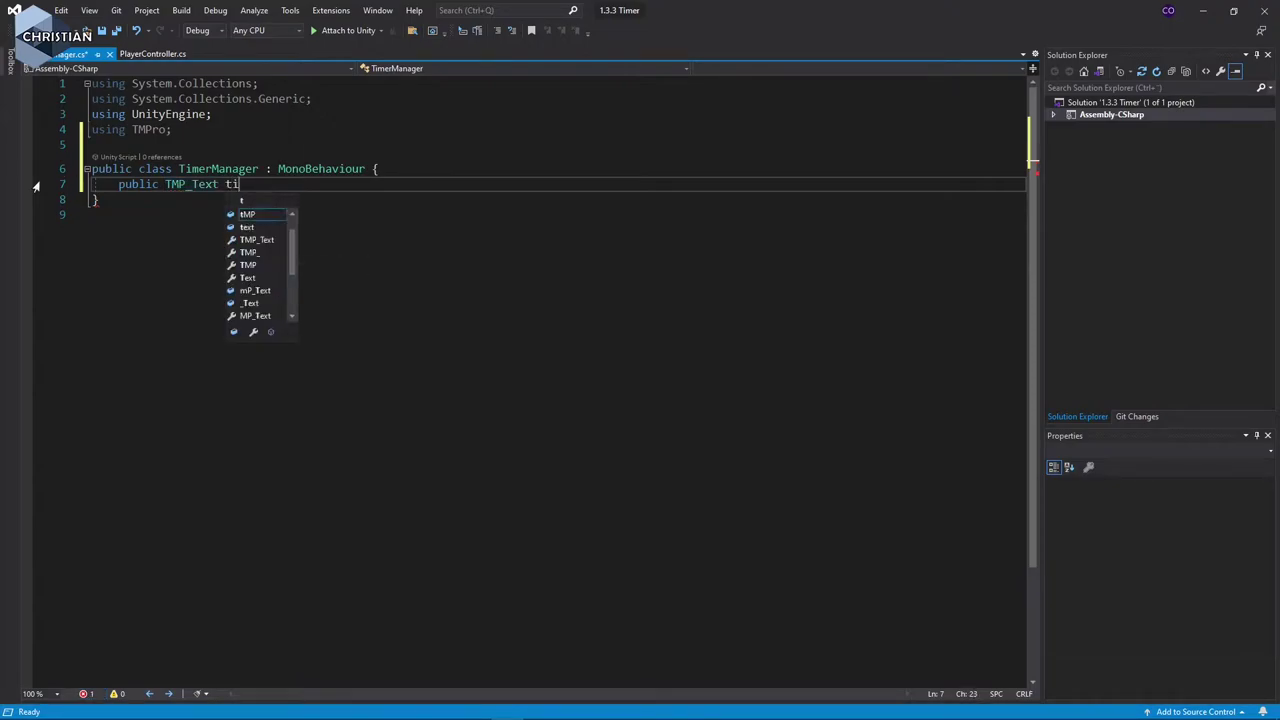
pyautogui.write('merTest')
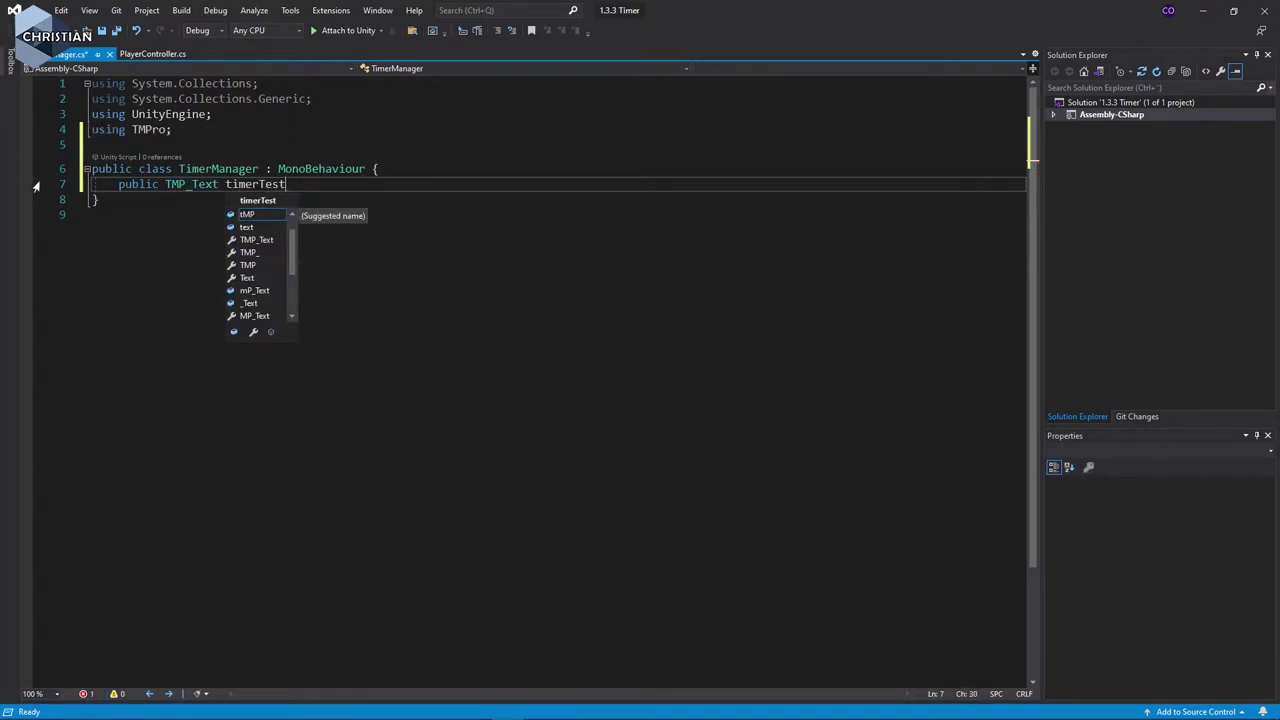
pyautogui.press('BackSpace')
pyautogui.press('BackSpace')
pyautogui.write('xt;')
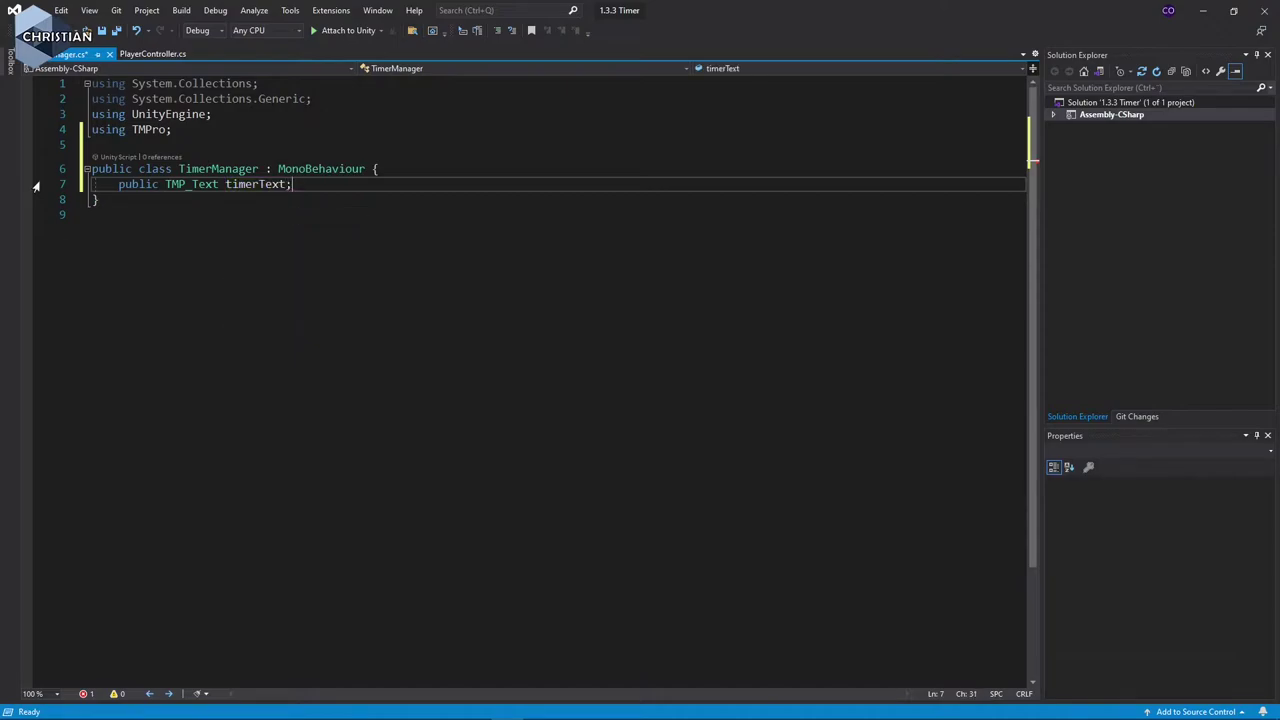
pyautogui.press('Return')
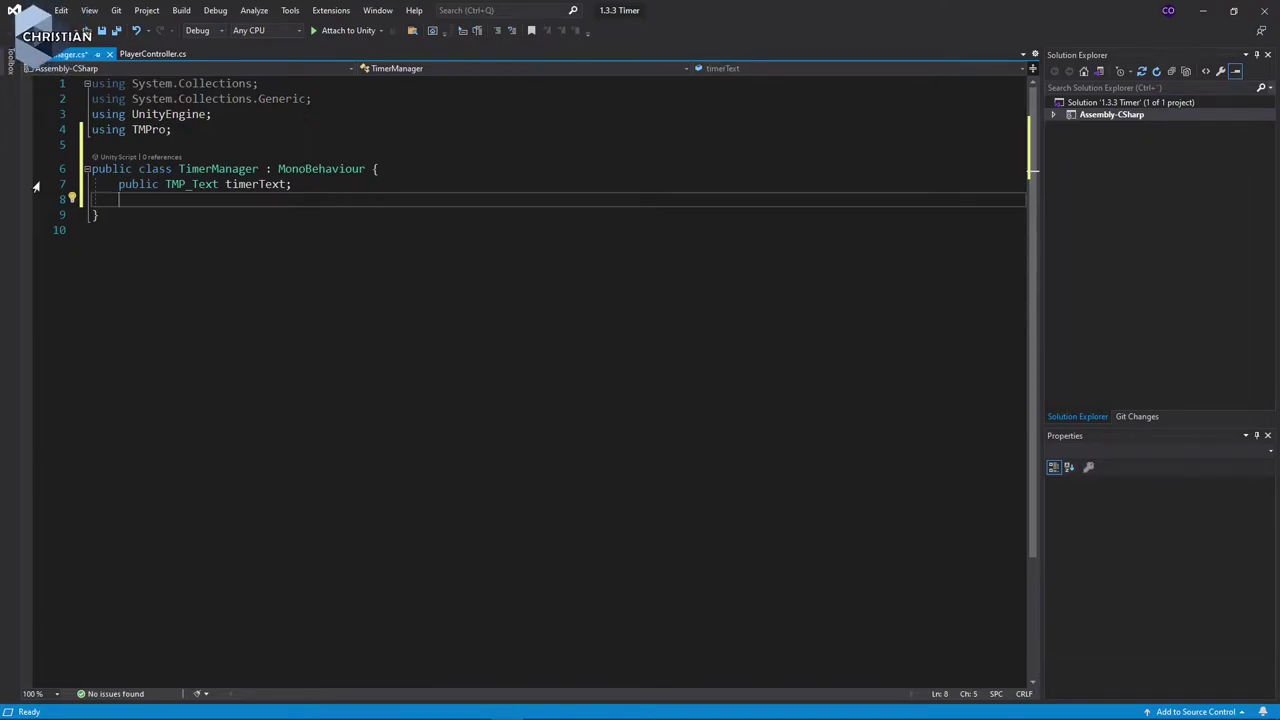
pyautogui.hotkey('ctrl', 's')
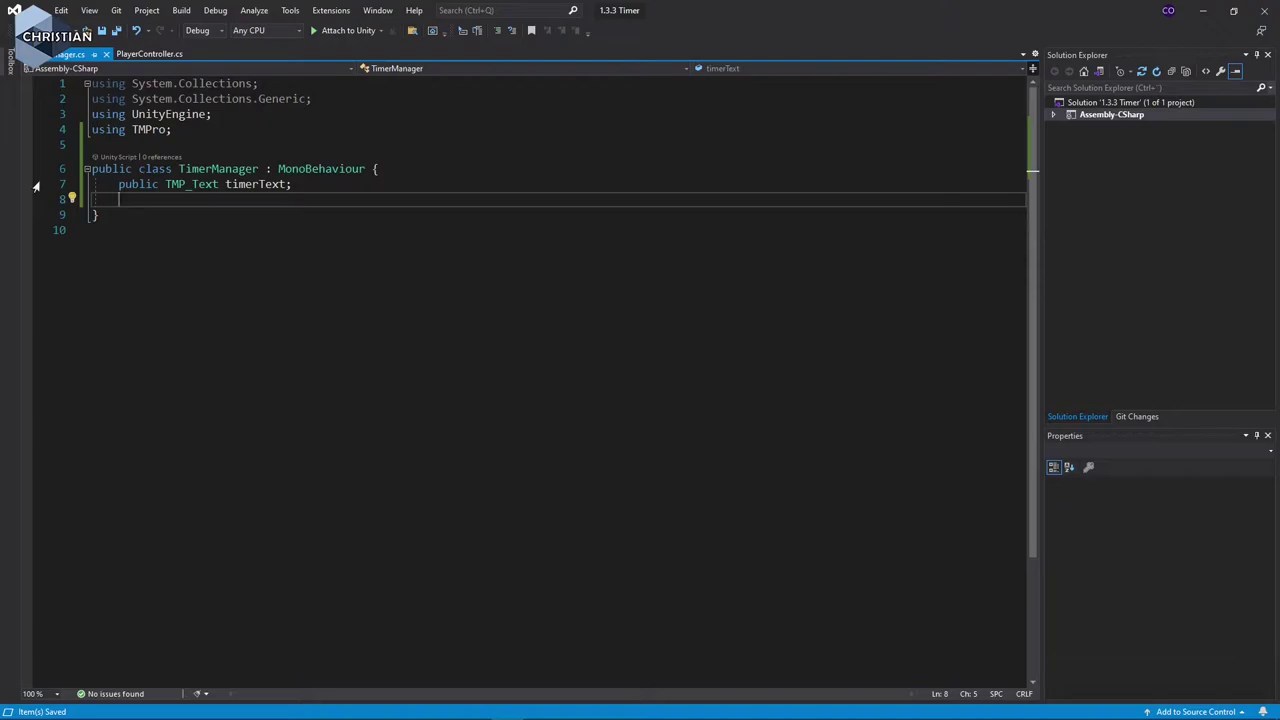
# Add 'public int secondsLeft;' below timerText, fixing the 'secotds' typo.
pyautogui.write('pub')
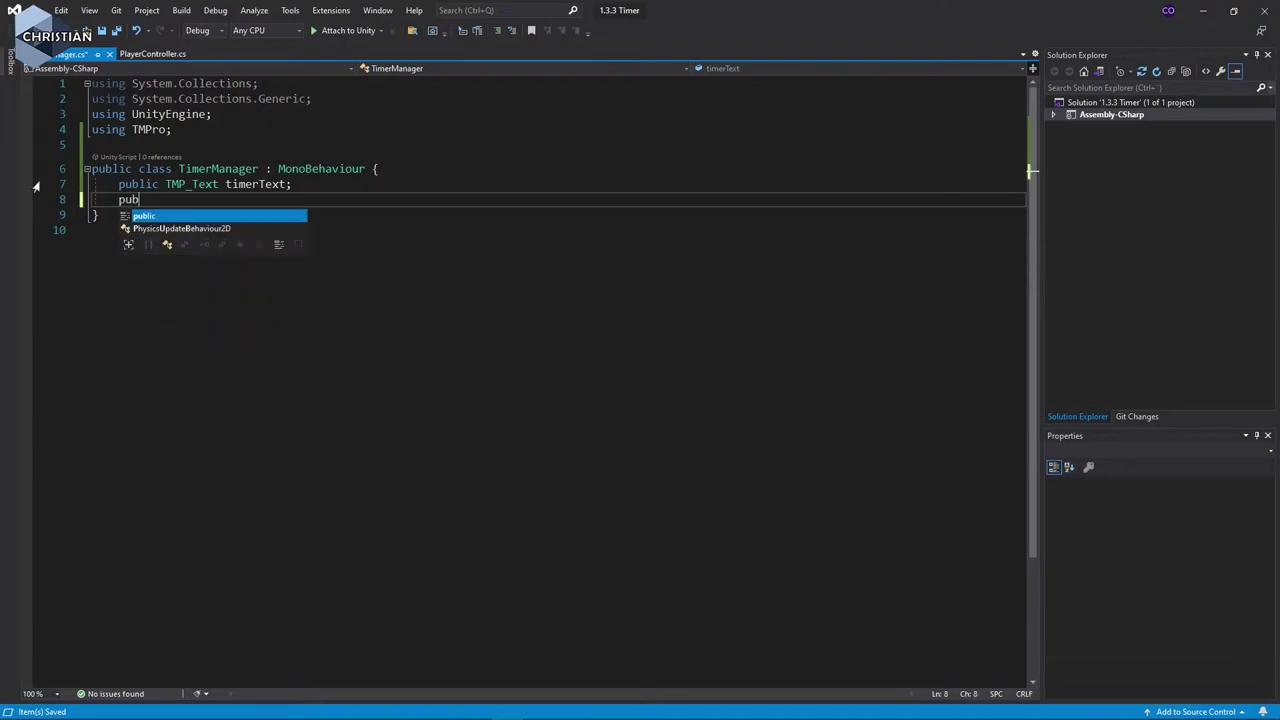
pyautogui.write('lic int ')
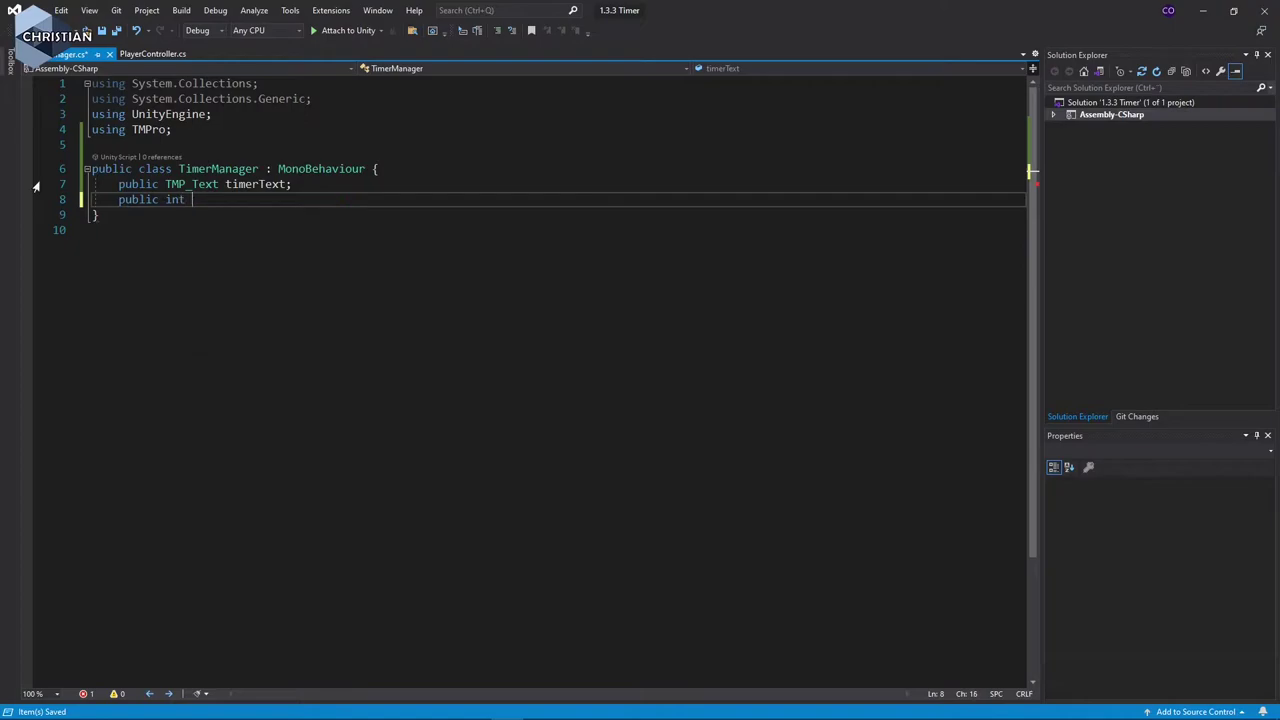
pyautogui.write('secotds')
pyautogui.write('Left;')
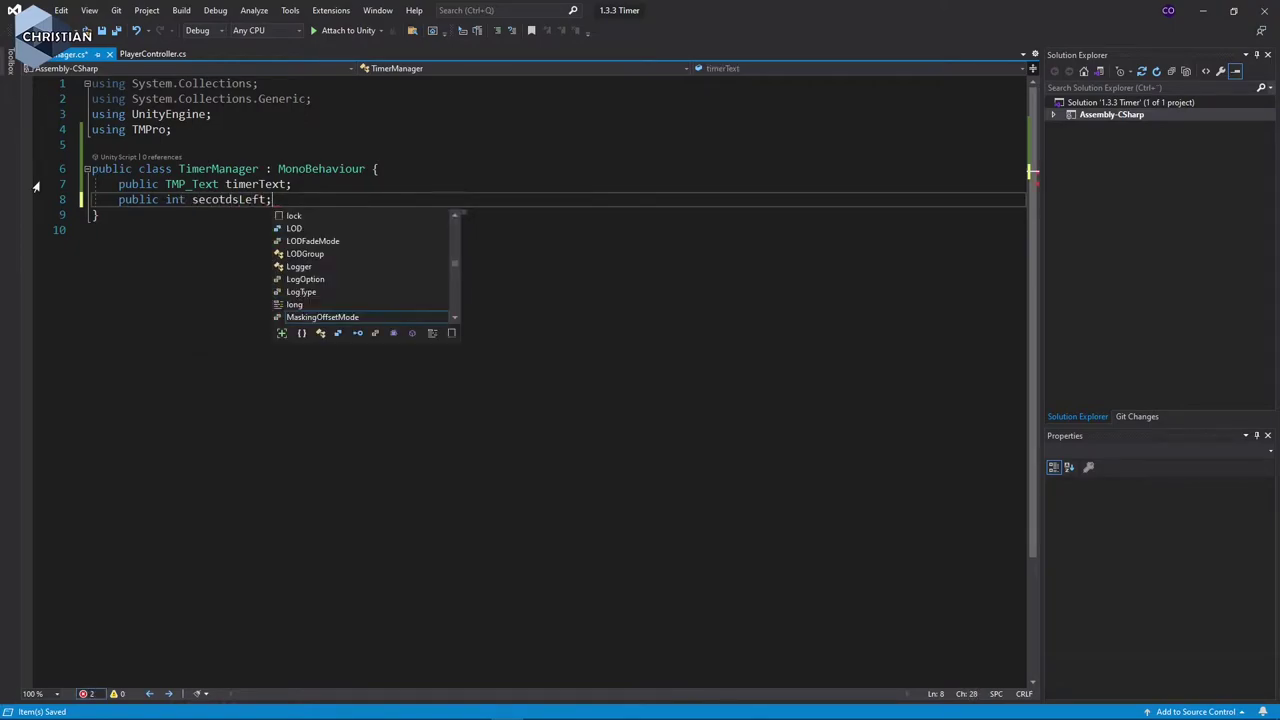
pyautogui.press('Return')
pyautogui.press('Up')
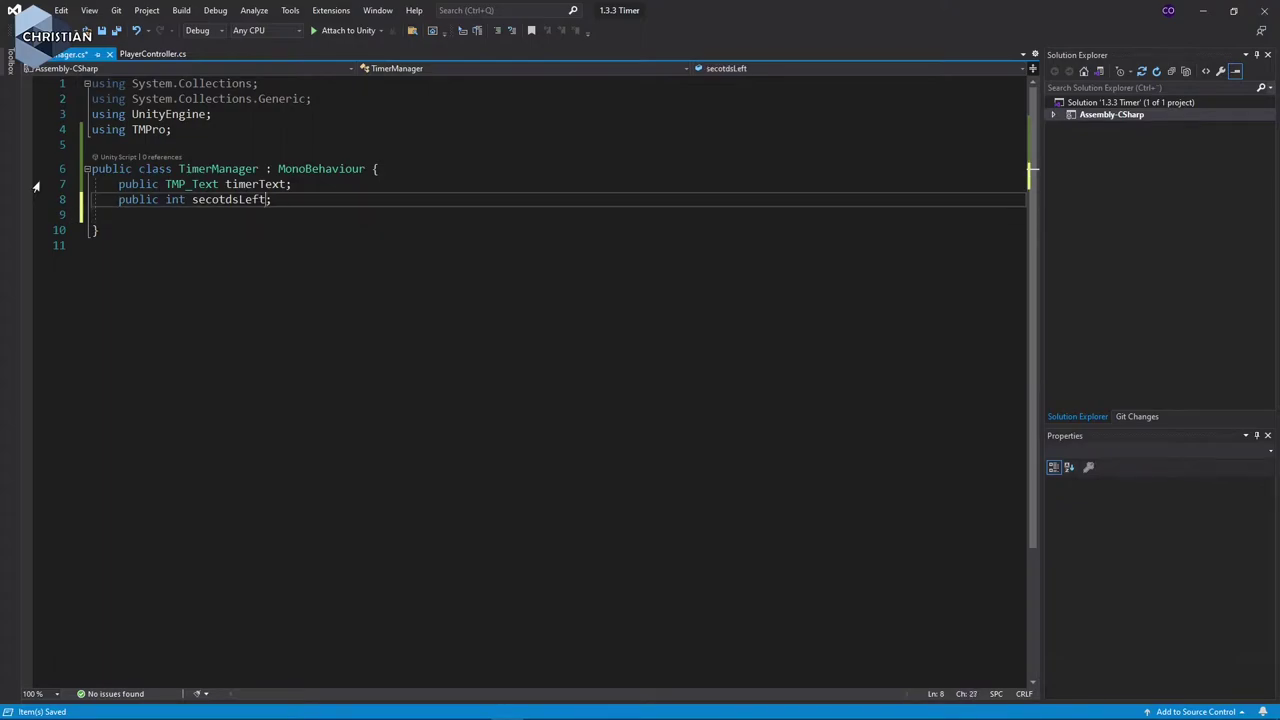
pyautogui.press('Left')
pyautogui.press('Left')
pyautogui.press('Left')
pyautogui.press('Left')
pyautogui.press('Left')
pyautogui.press('Delete')
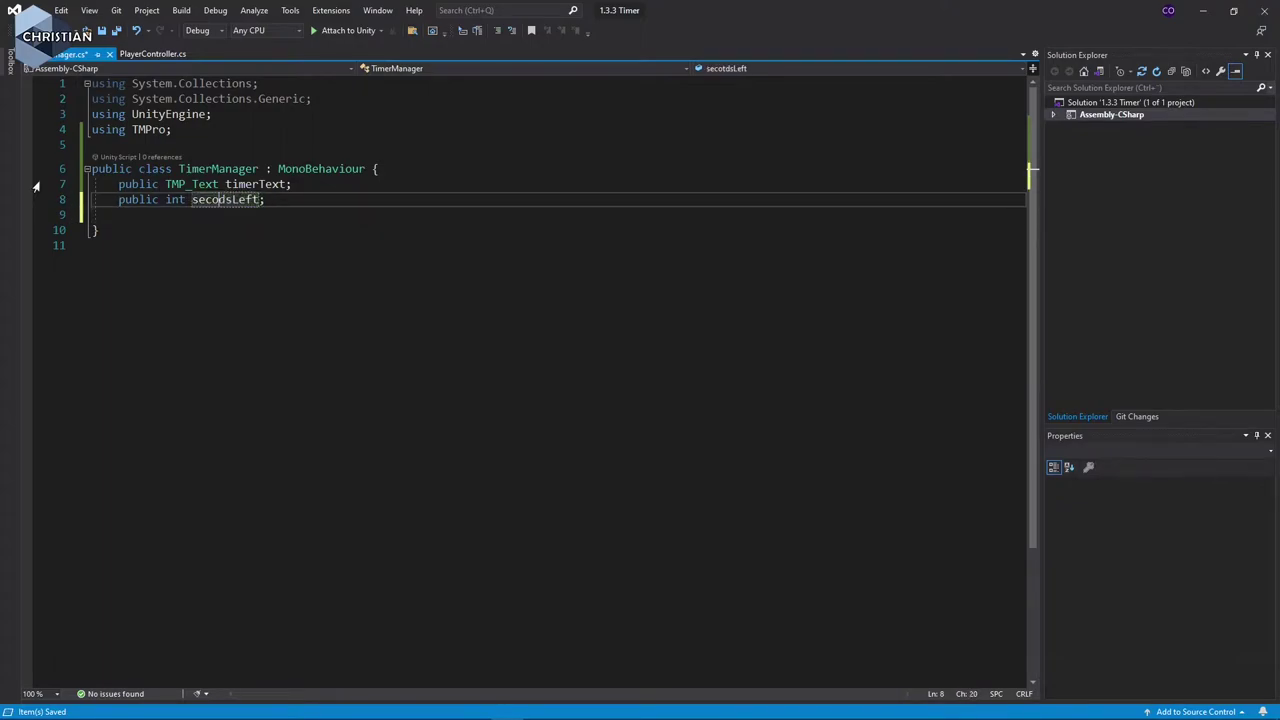
pyautogui.write('n')
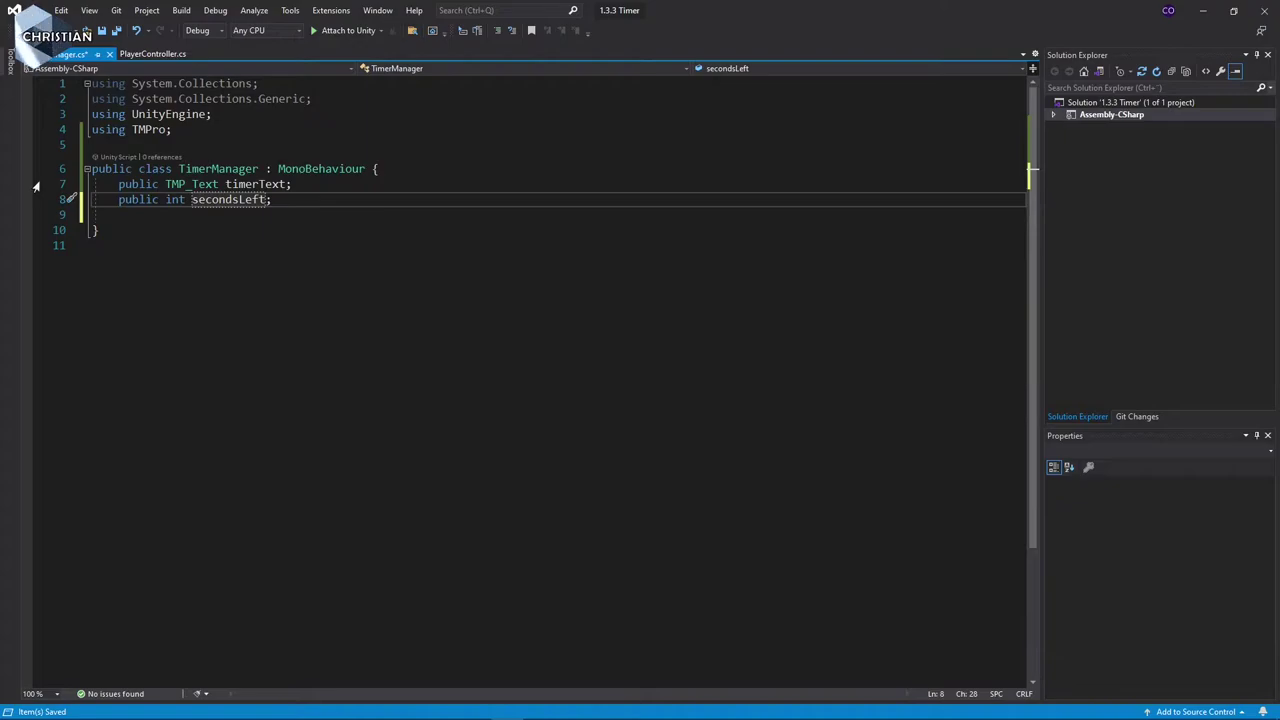
# Insert an empty Start method, undoing an accidental StackTraceUtility completion first.
pyautogui.press('Return')
pyautogui.press('Return')
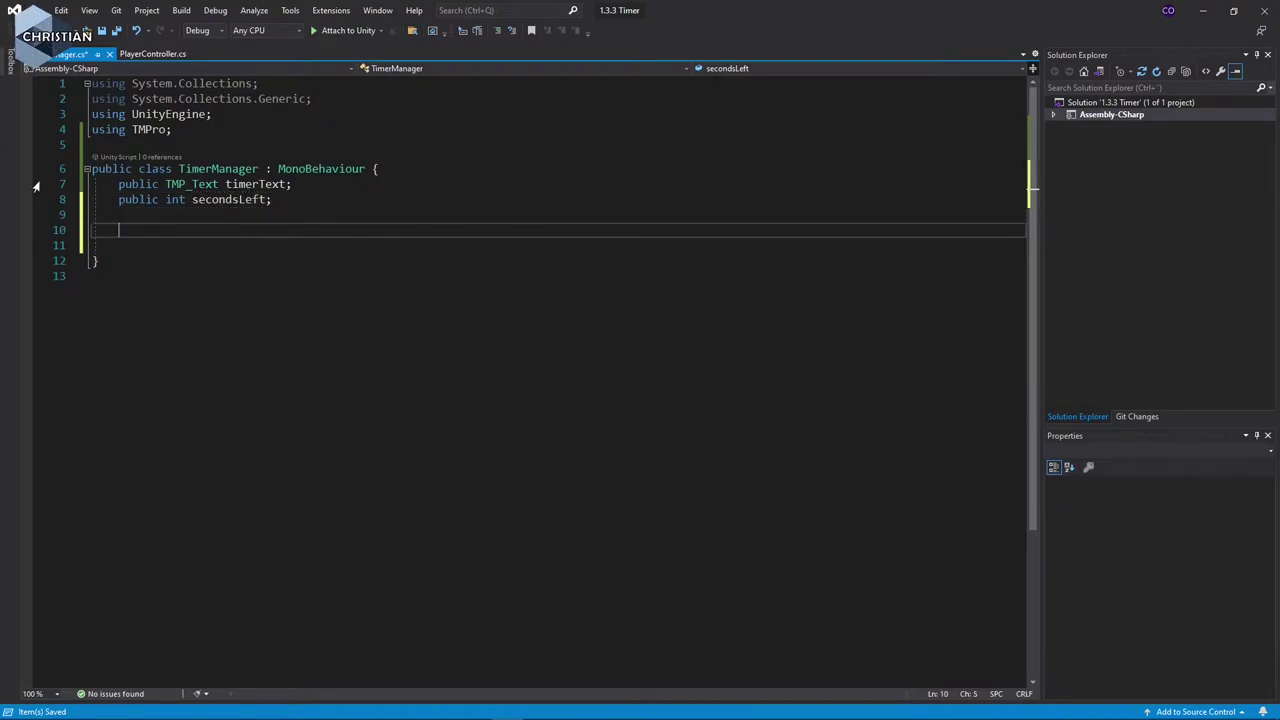
pyautogui.write('sta')
pyautogui.press('Down')
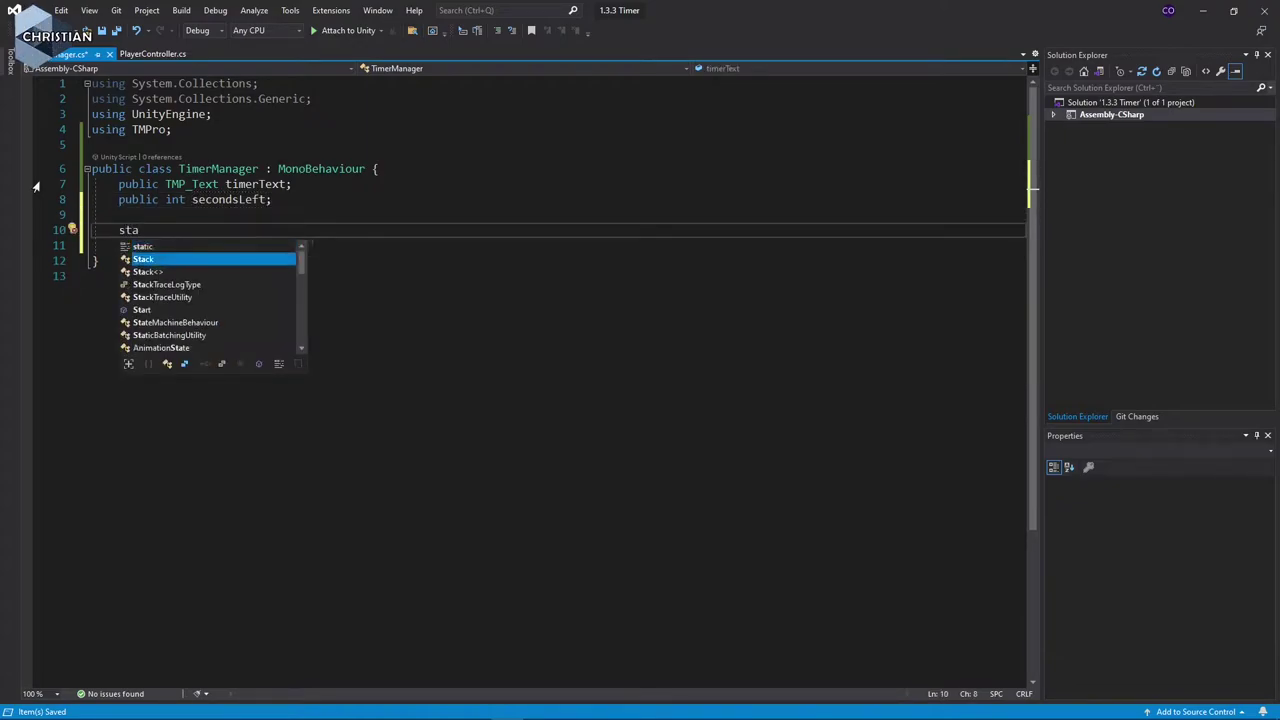
pyautogui.press('Down')
pyautogui.press('Down')
pyautogui.press('Down')
pyautogui.press('Tab')
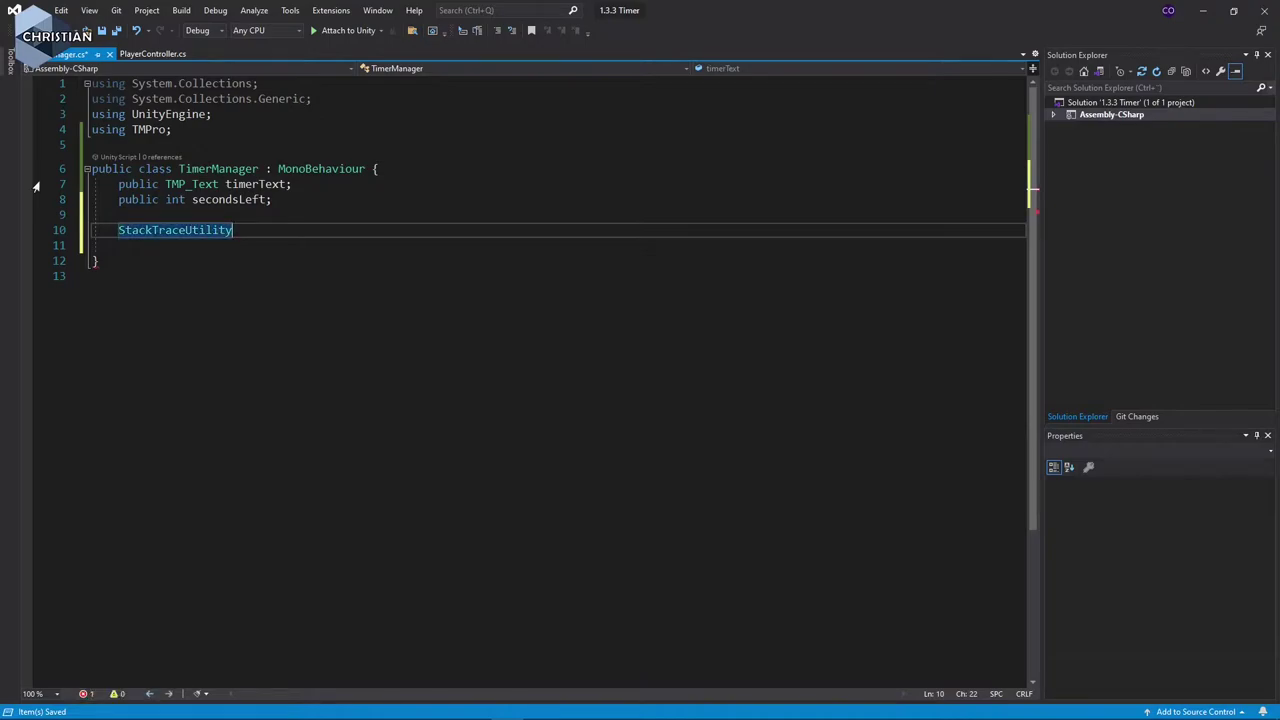
pyautogui.hotkey('ctrl', 'z')
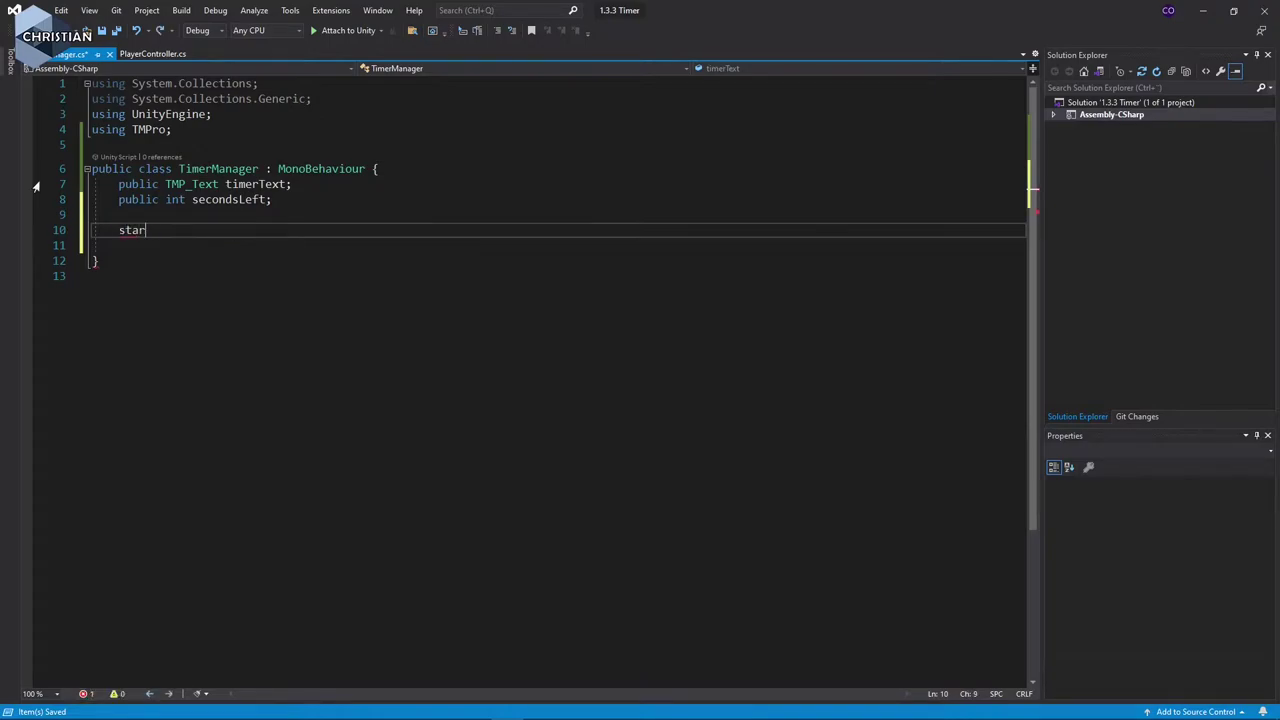
pyautogui.press('BackSpace')
pyautogui.press('BackSpace')
pyautogui.press('BackSpace')
pyautogui.write('sta')
pyautogui.press('Down')
pyautogui.press('Down')
pyautogui.press('Down')
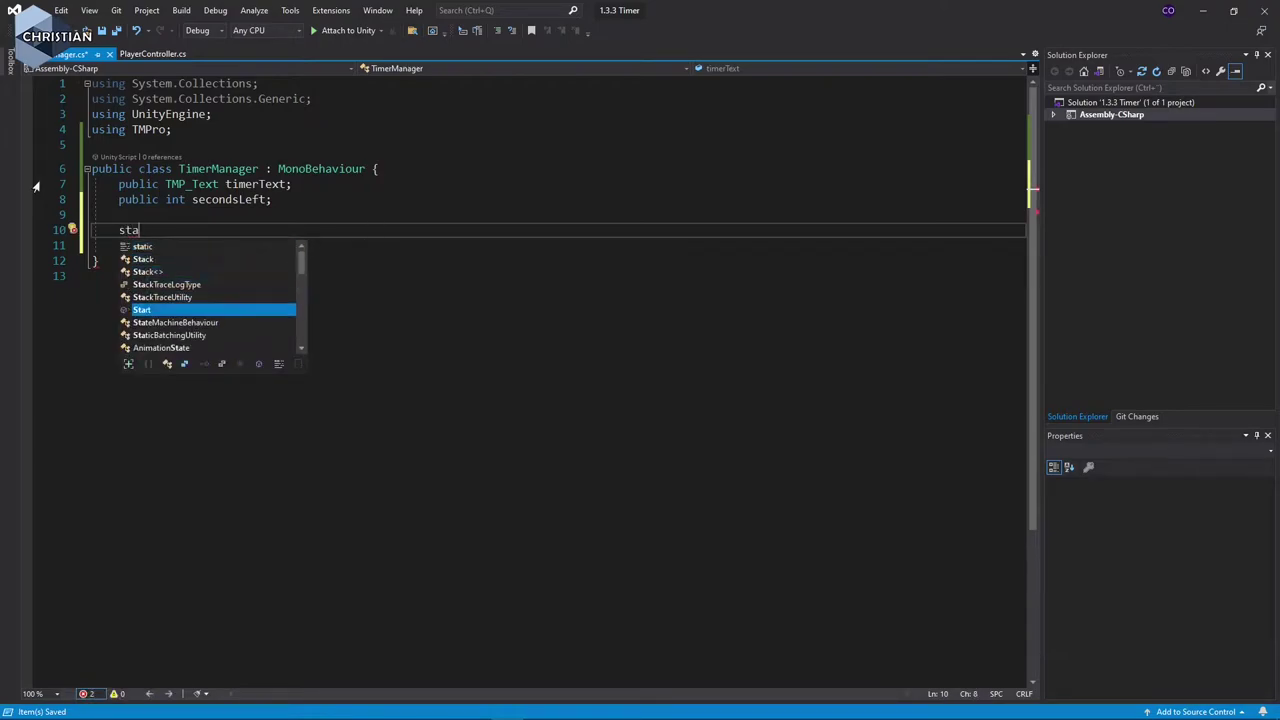
pyautogui.press('Return')
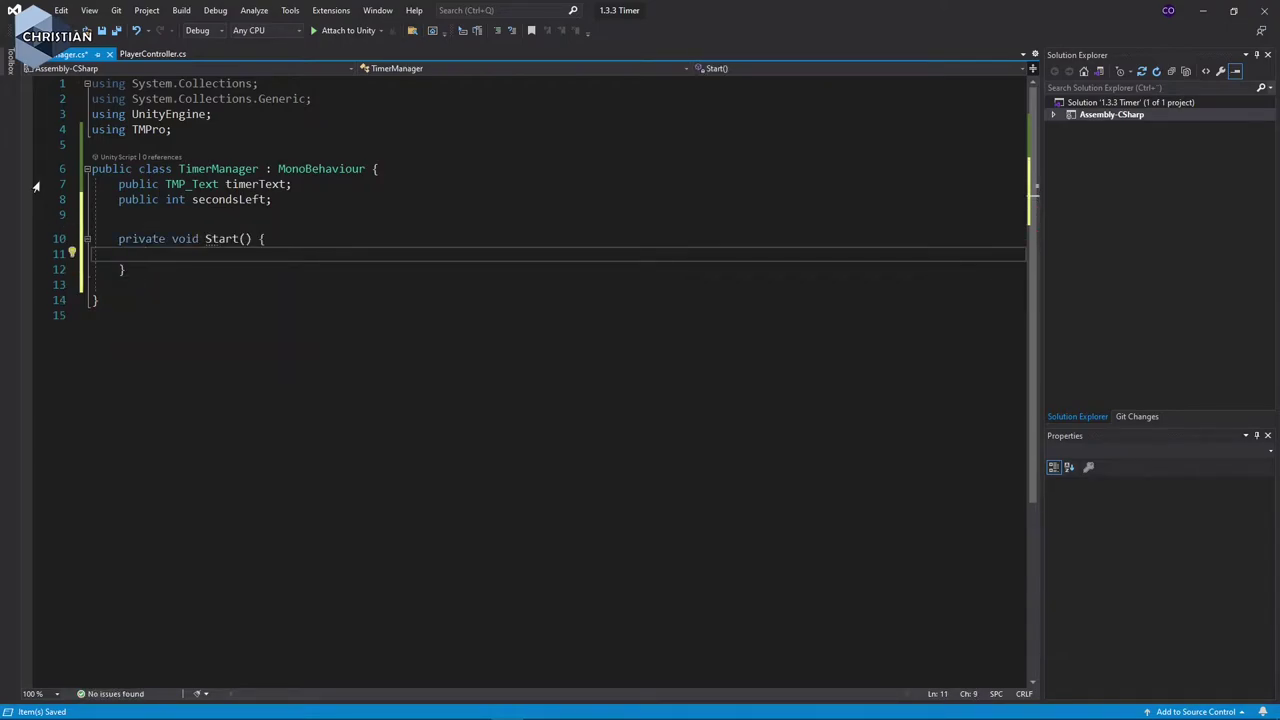
# Inside Start, write 'secondsLeft = 5;' and begin a StartCoroutine() call.
pyautogui.write('sec')
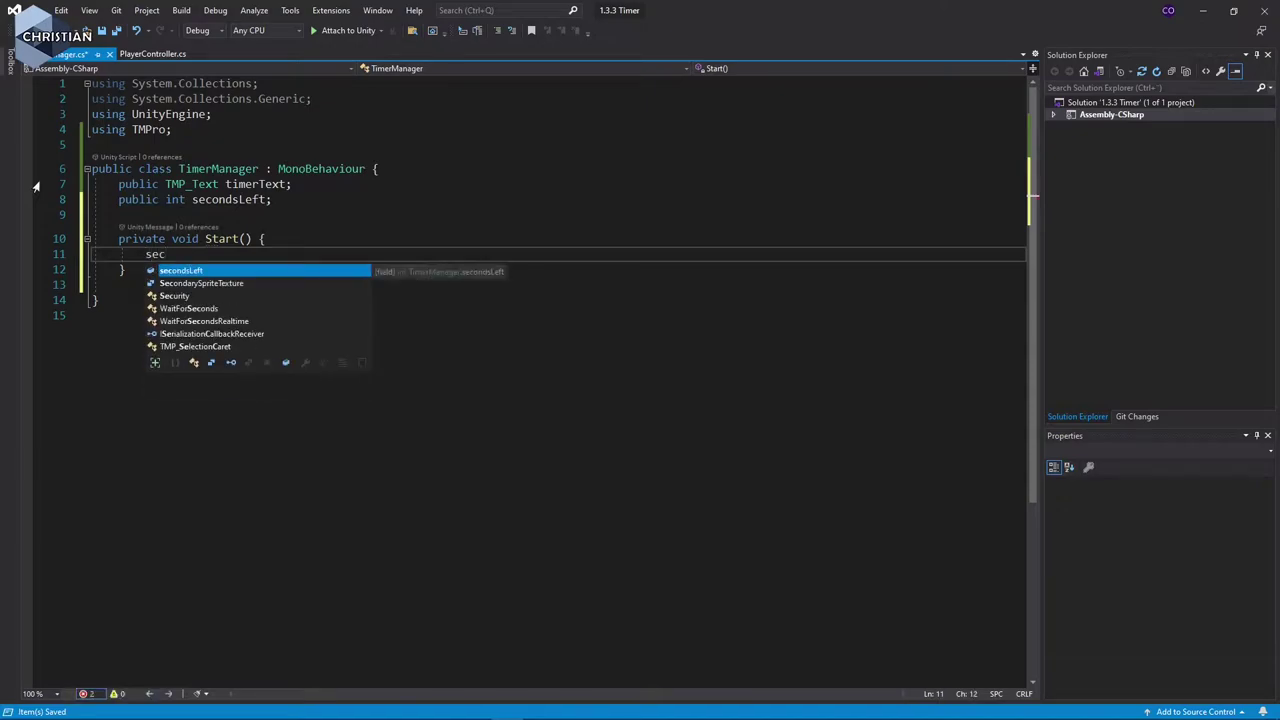
pyautogui.press('Tab')
pyautogui.write('= ')
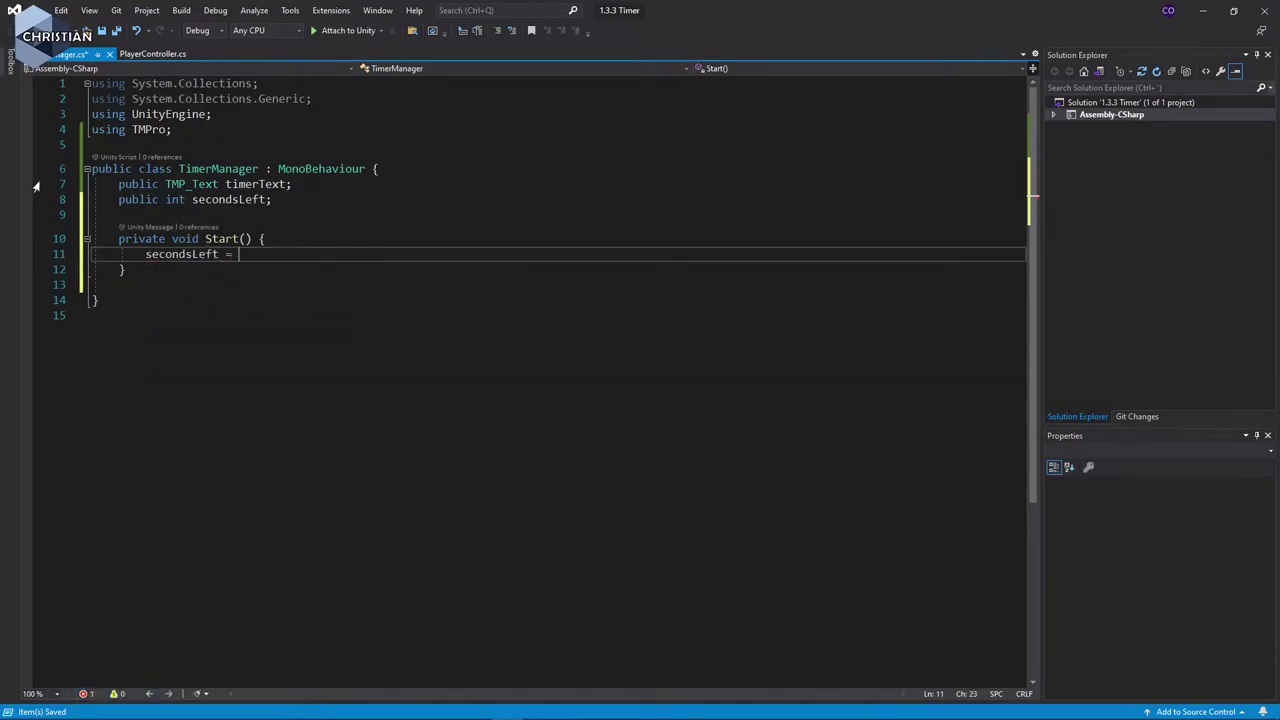
pyautogui.write('5;')
pyautogui.press('Return')
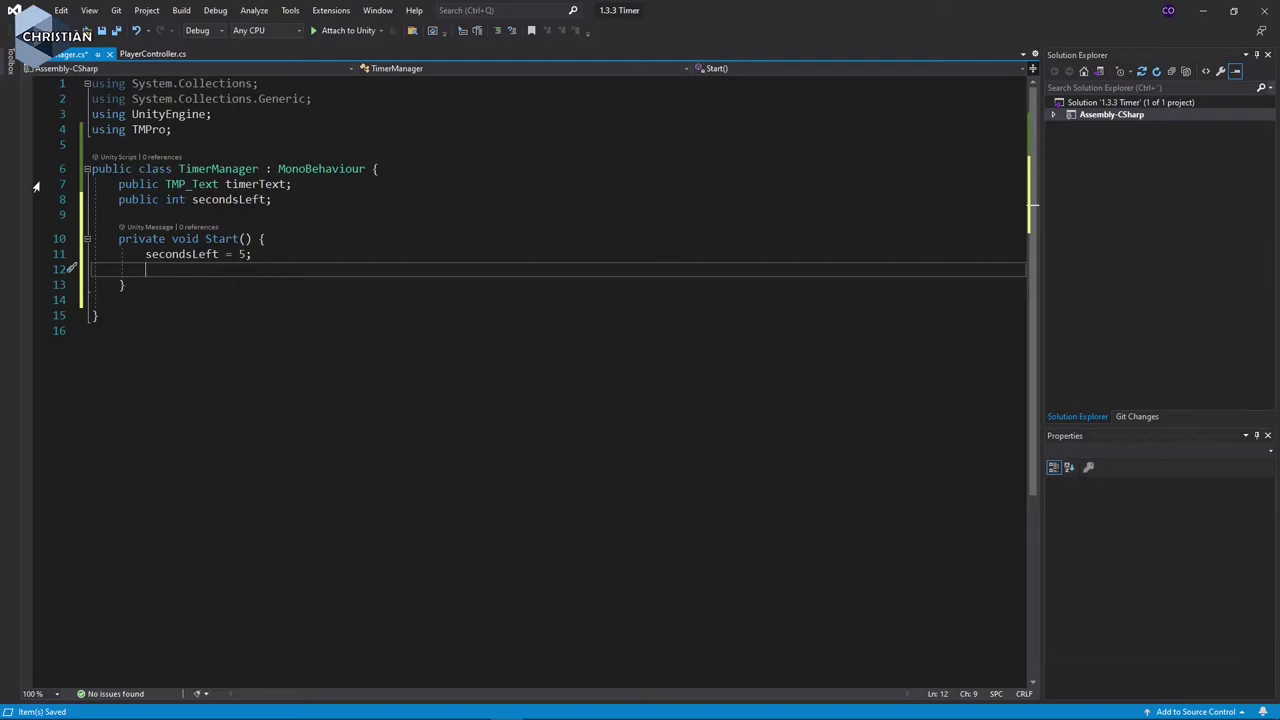
pyautogui.write('Start')
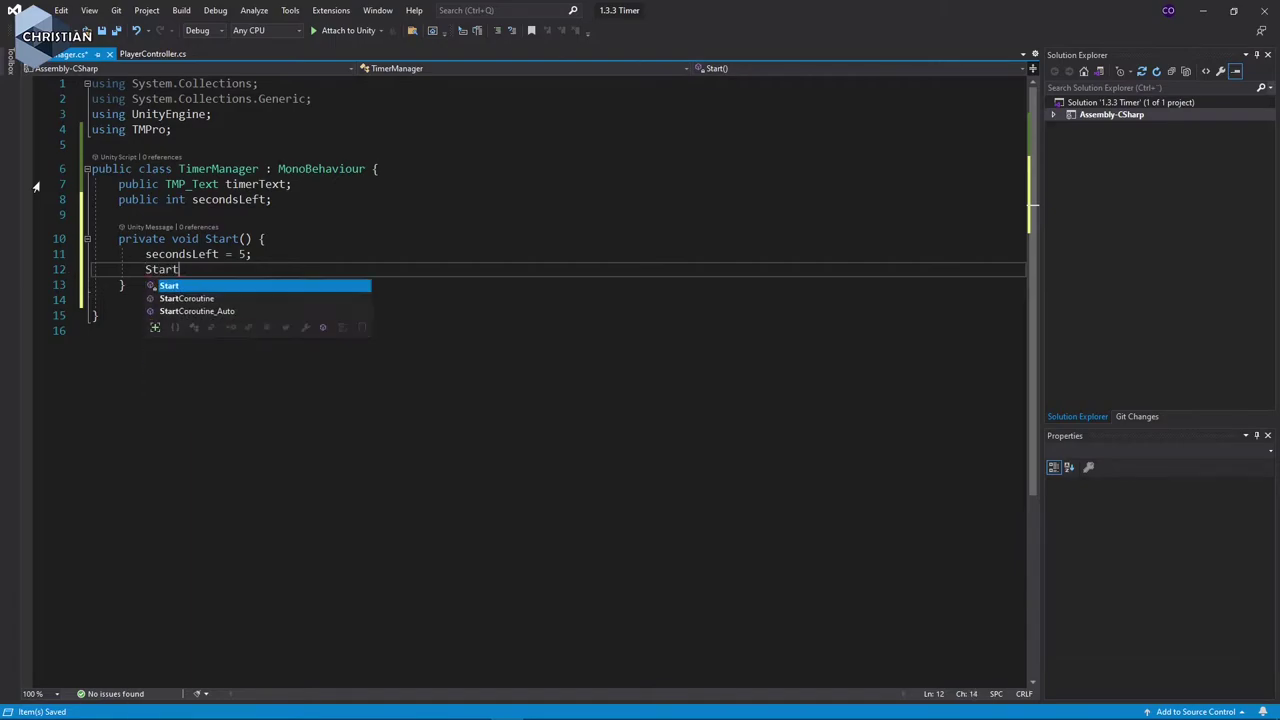
pyautogui.write('C')
pyautogui.press('Tab')
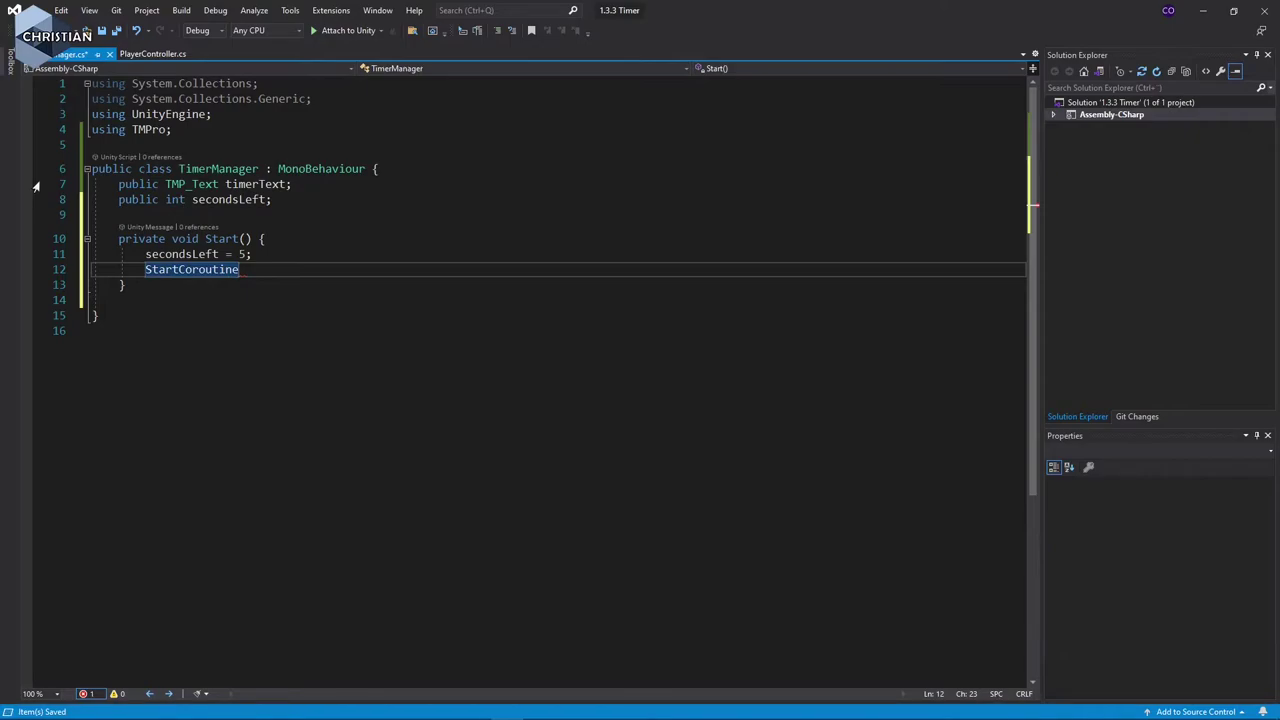
pyautogui.write('(')
pyautogui.press('Escape')
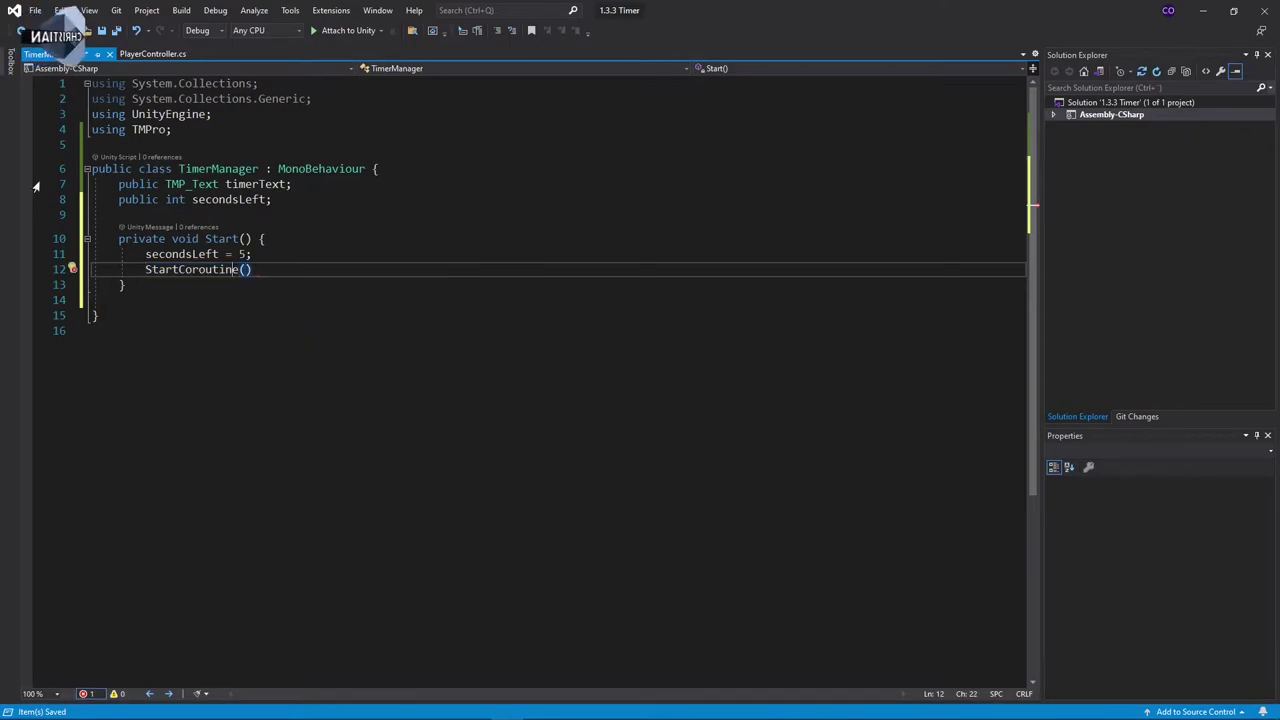
pyautogui.press('Left')
pyautogui.press('Left')
pyautogui.press('Left')
pyautogui.press('Left')
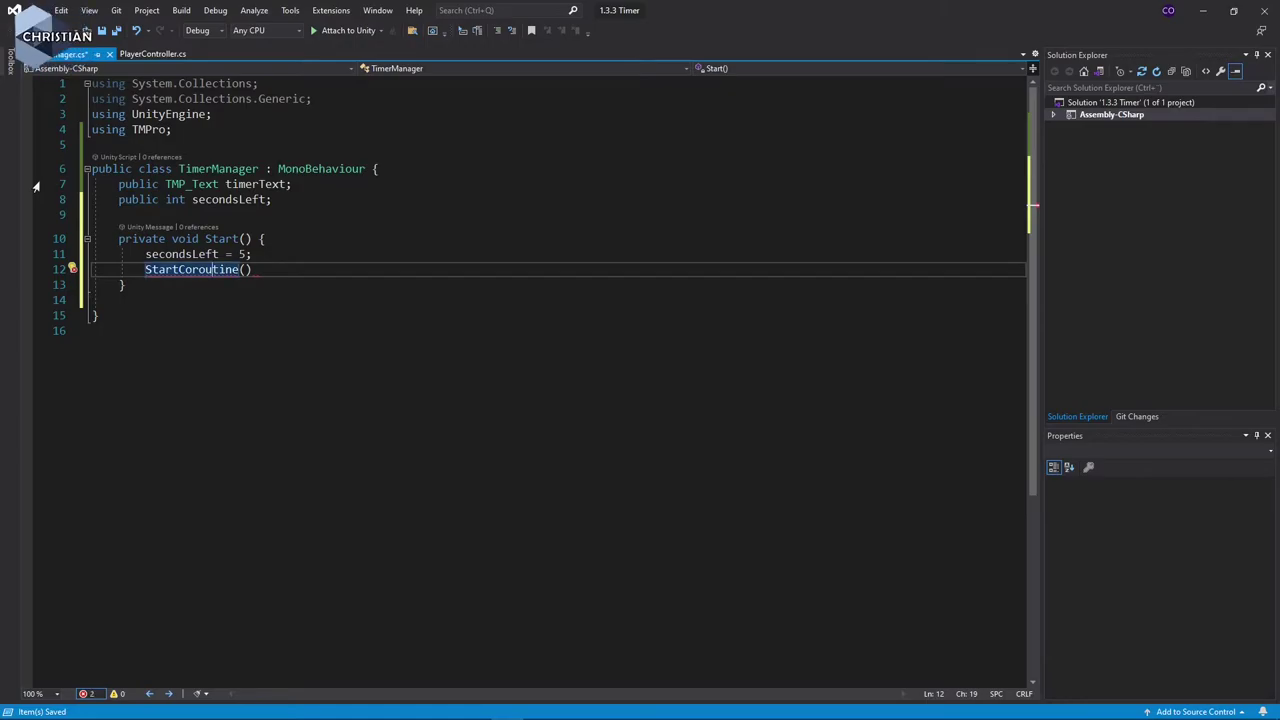
# Look up StartCoroutine in the Unity docs and read the MonoBehaviour.StartCoroutine example.
pyautogui.hotkey('ctrl', 'alt', 'm')
pyautogui.hotkey('ctrl', 'h')
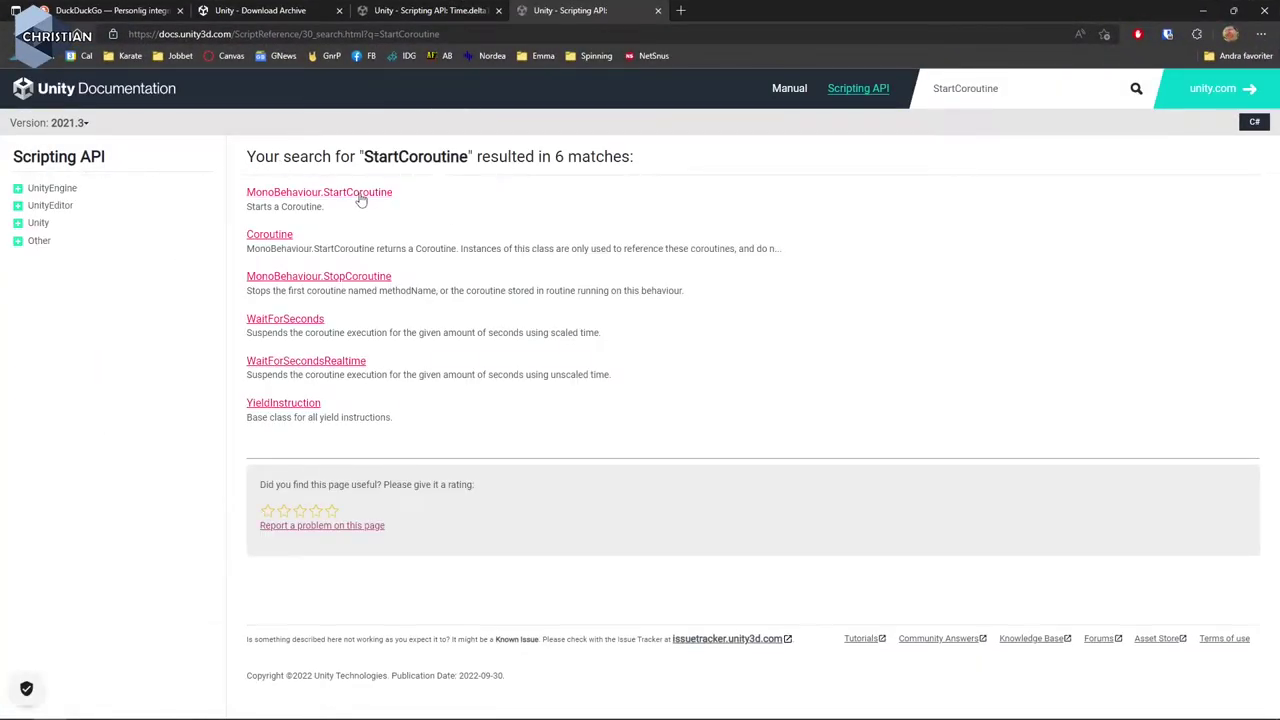
pyautogui.click(360, 194)
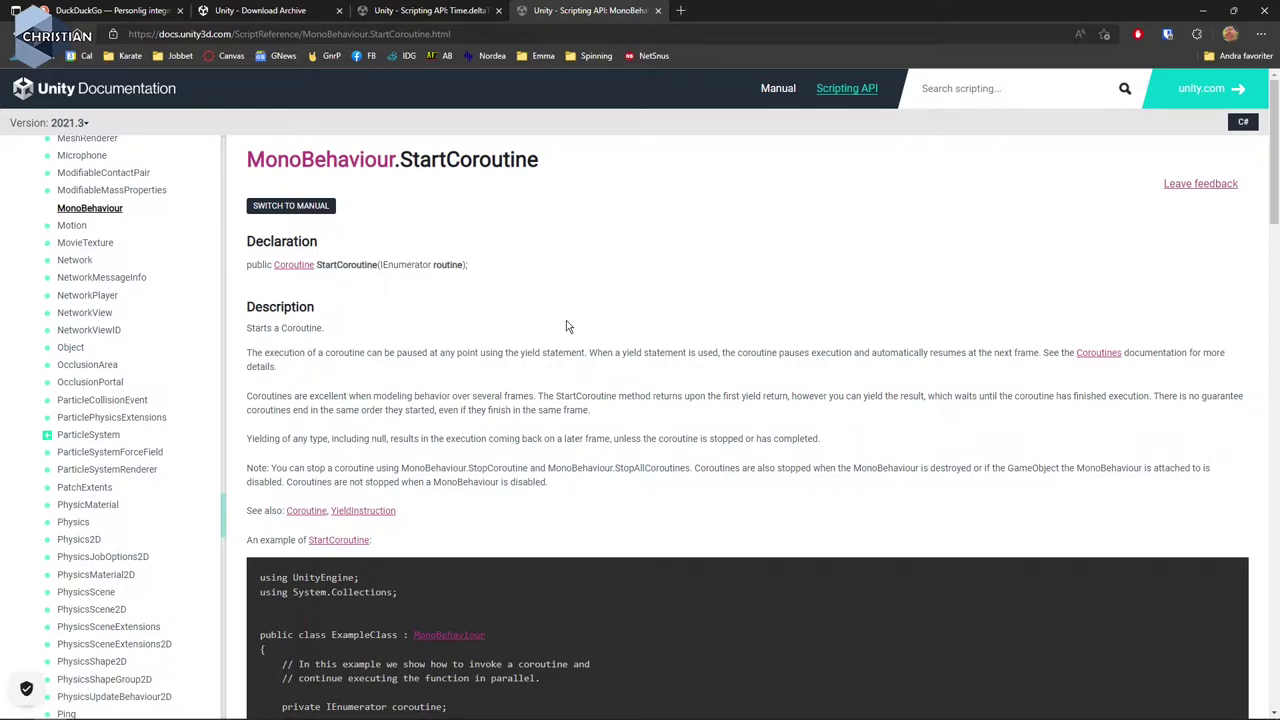
pyautogui.keyDown('ctrl'); pyautogui.scroll(1, 566, 326); pyautogui.keyUp('ctrl')
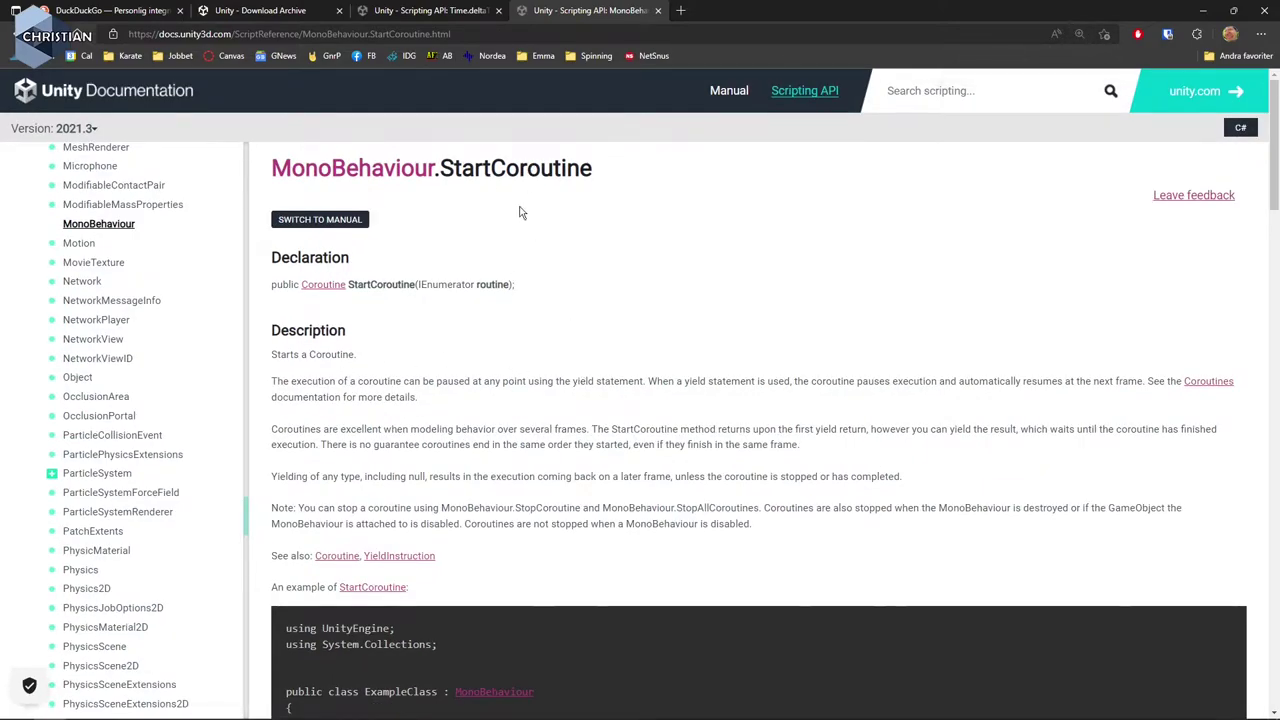
pyautogui.scroll(-5, 541, 425)
pyautogui.scroll(1, 541, 419)
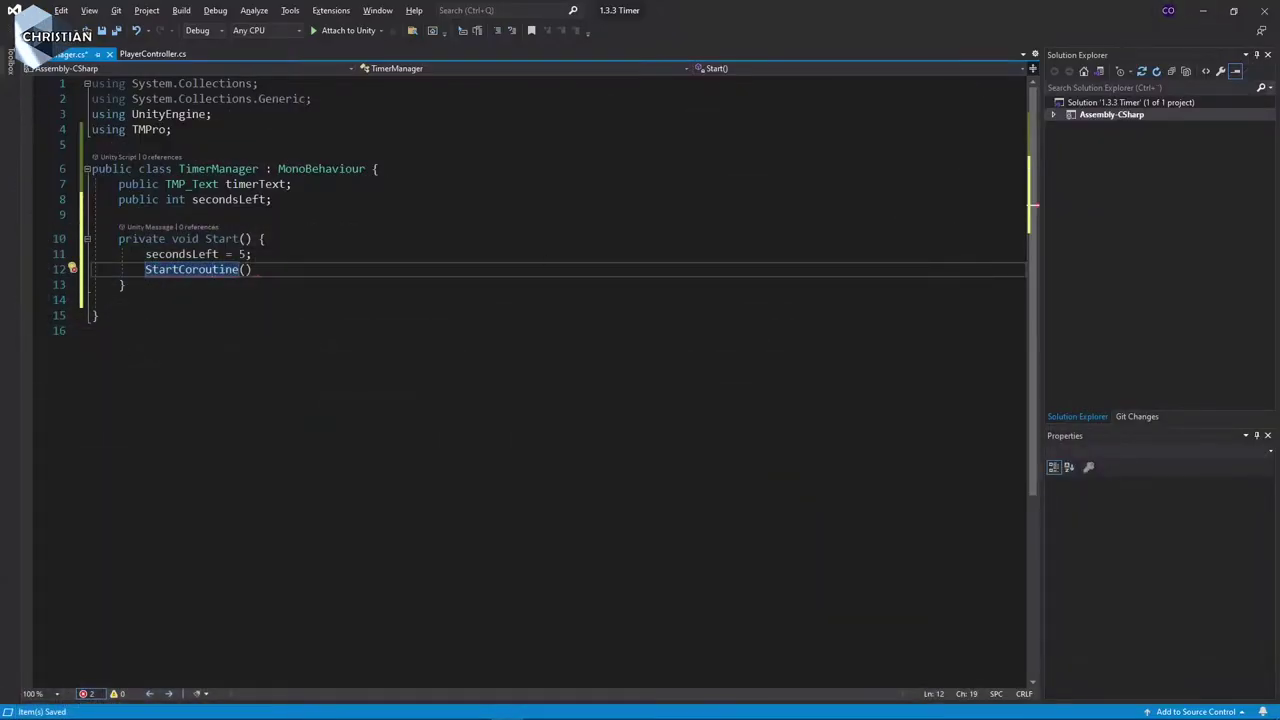
# Pass CountDown() into the StartCoroutine call and close it with a semicolon.
pyautogui.click(363, 271)
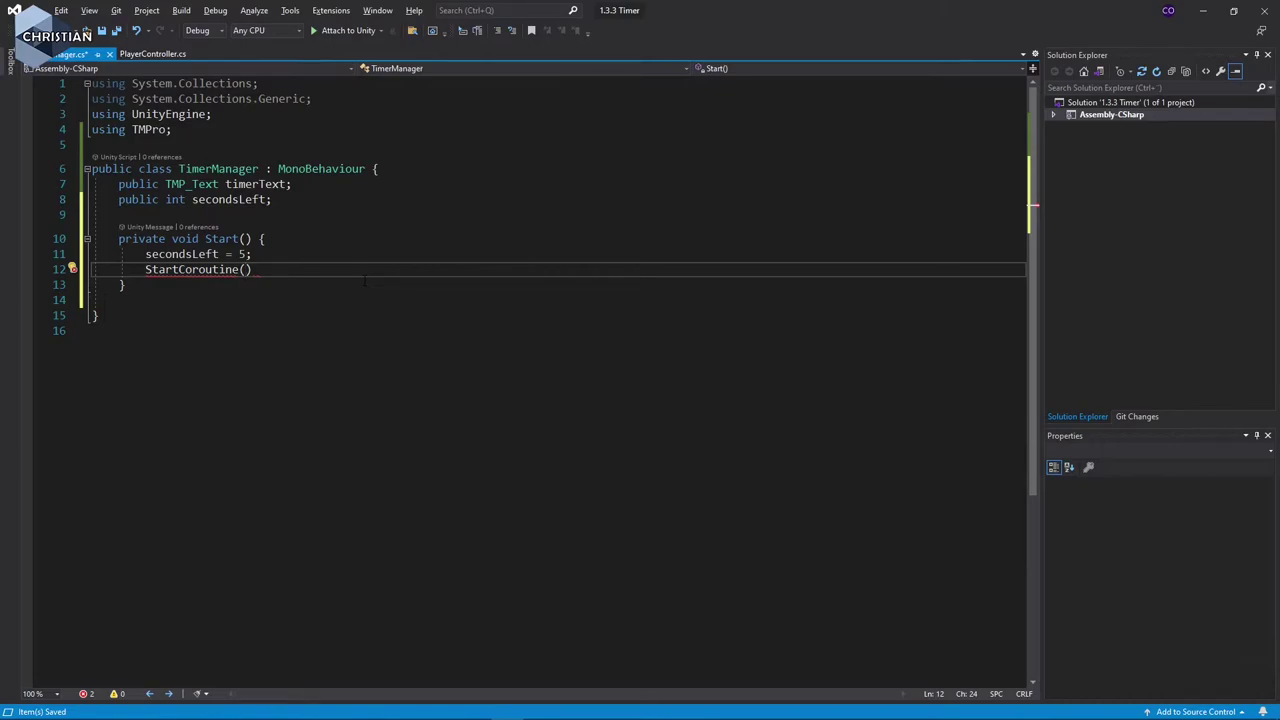
pyautogui.write('Count')
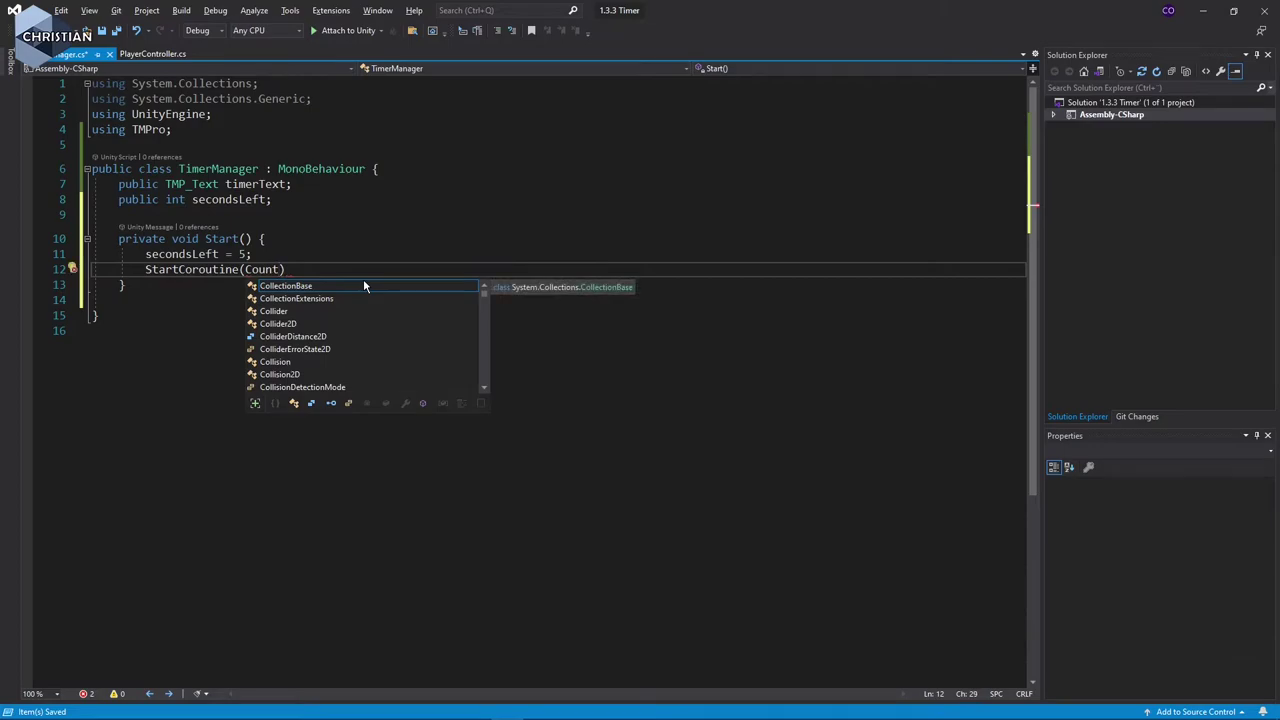
pyautogui.write('Down')
pyautogui.write('());')
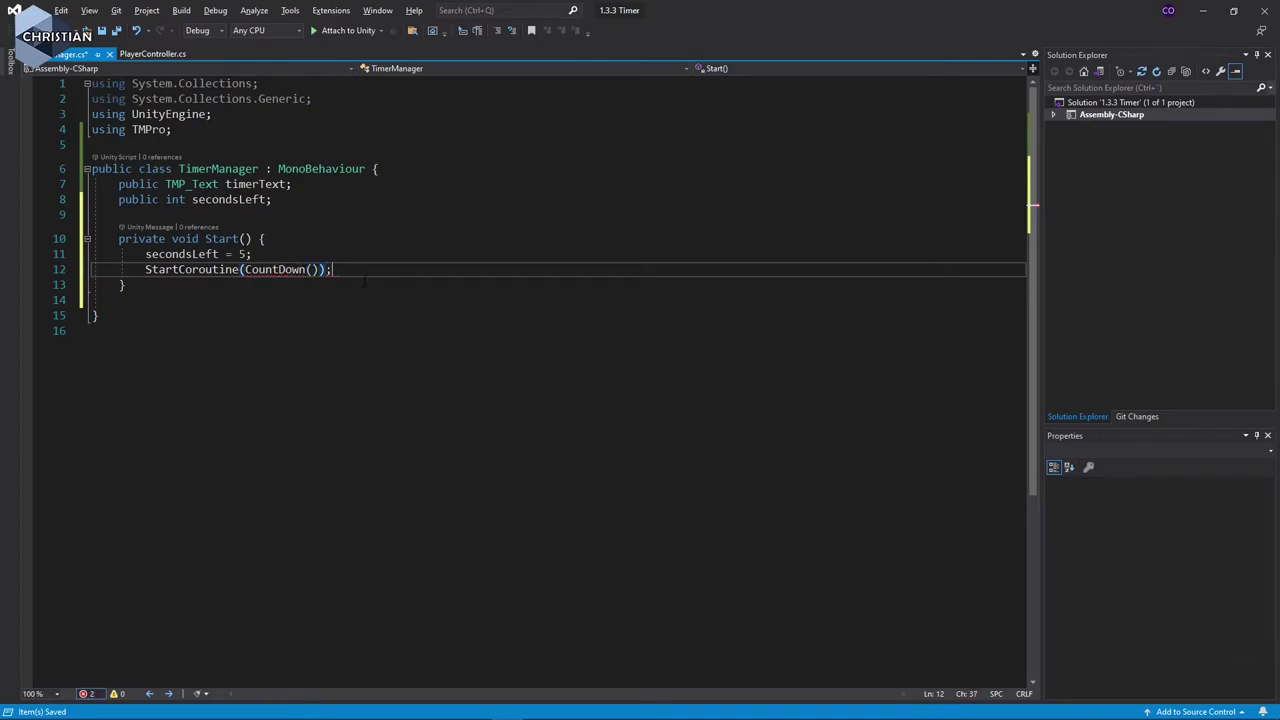
pyautogui.press('Down')
pyautogui.press('Down')
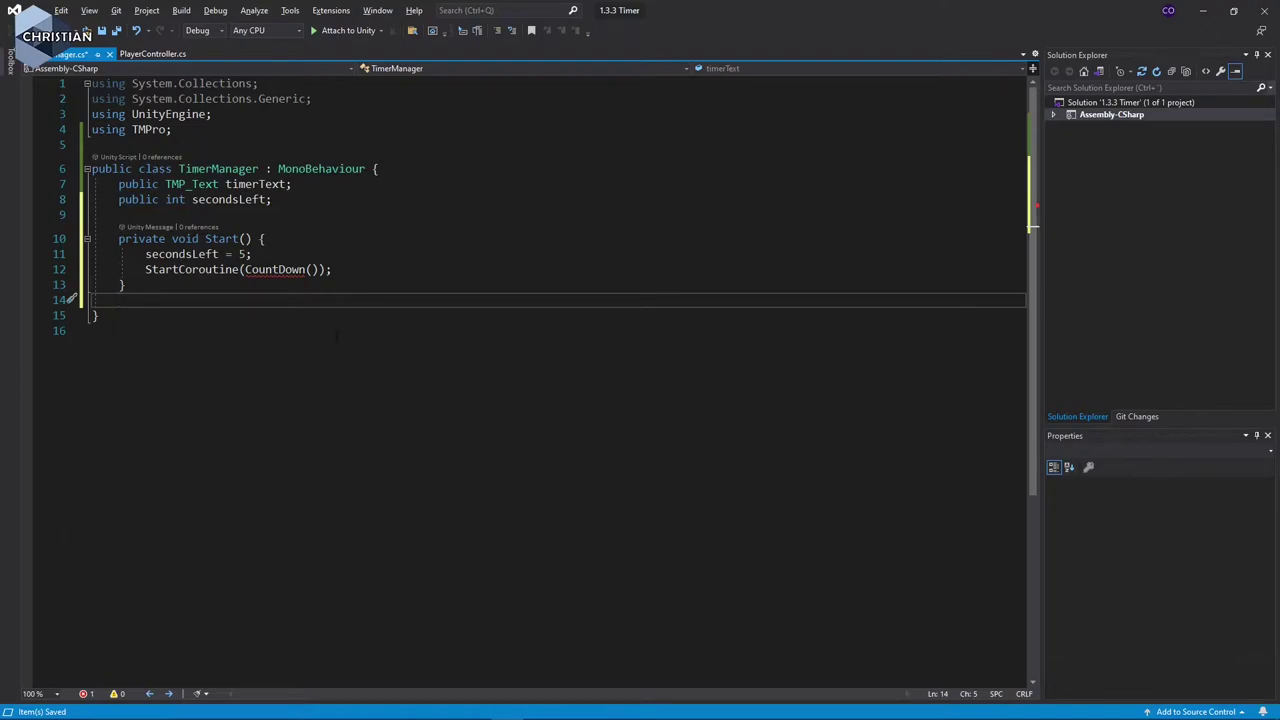
# Declare a public IEnumerable CountDown() method with an empty body in TimerManager.
pyautogui.write('pub')
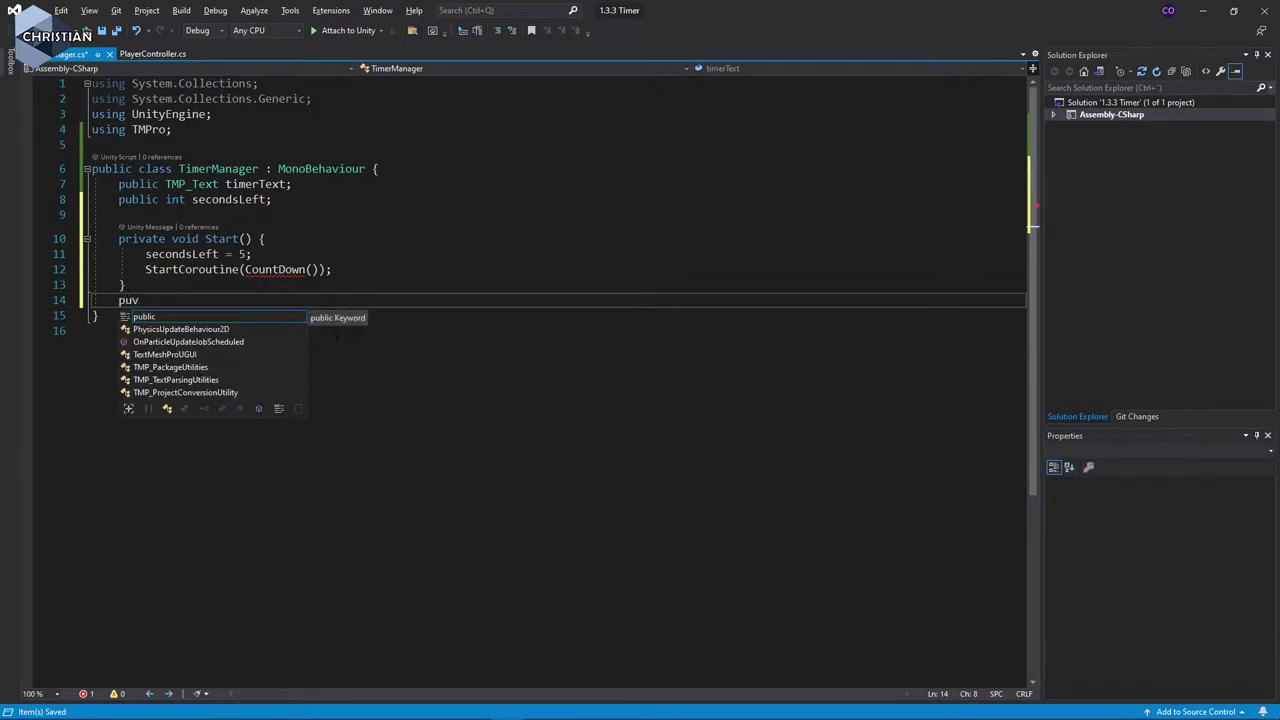
pyautogui.press('Tab')
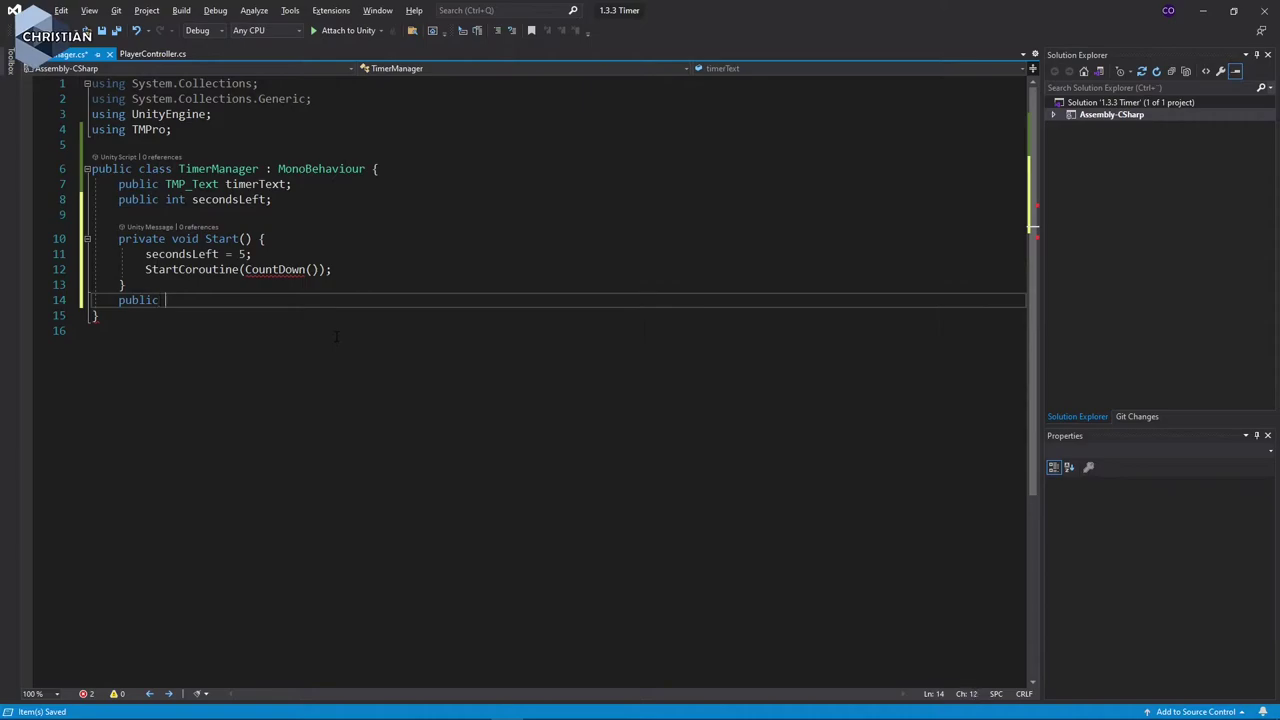
pyautogui.write('Cou')
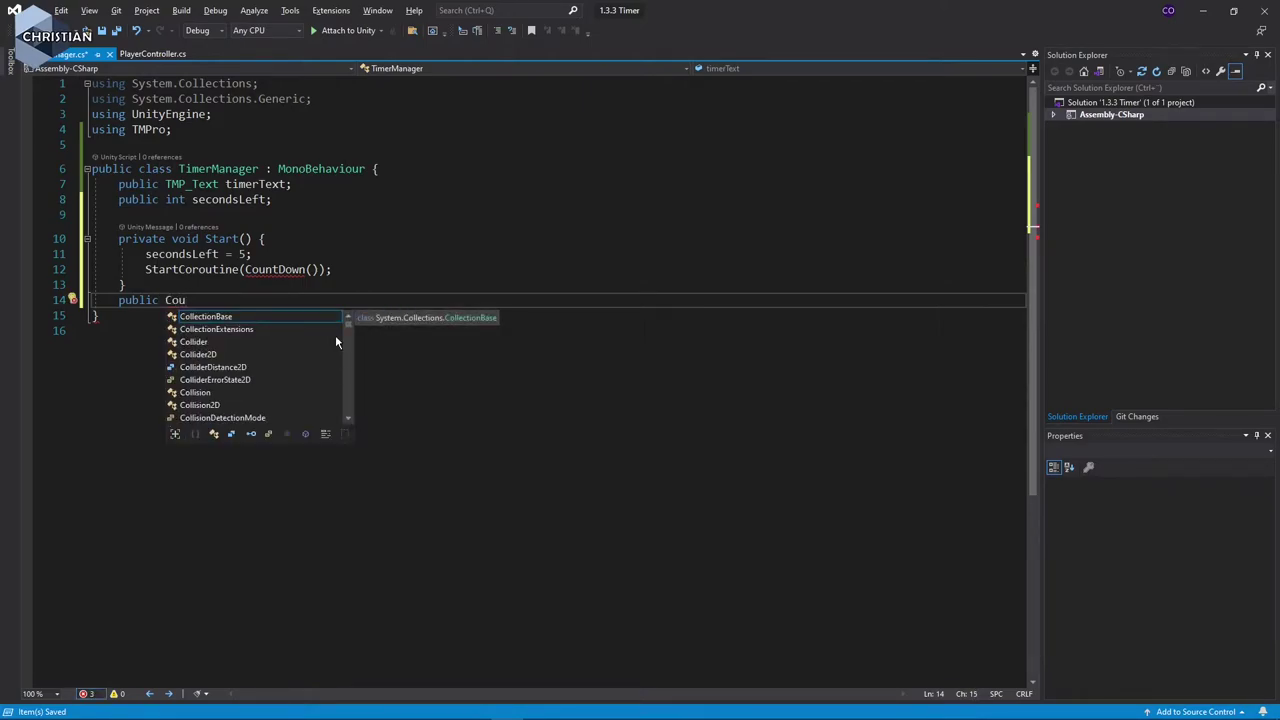
pyautogui.write('ntDown')
pyautogui.press('Escape')
pyautogui.write('(')
pyautogui.press('BackSpace')
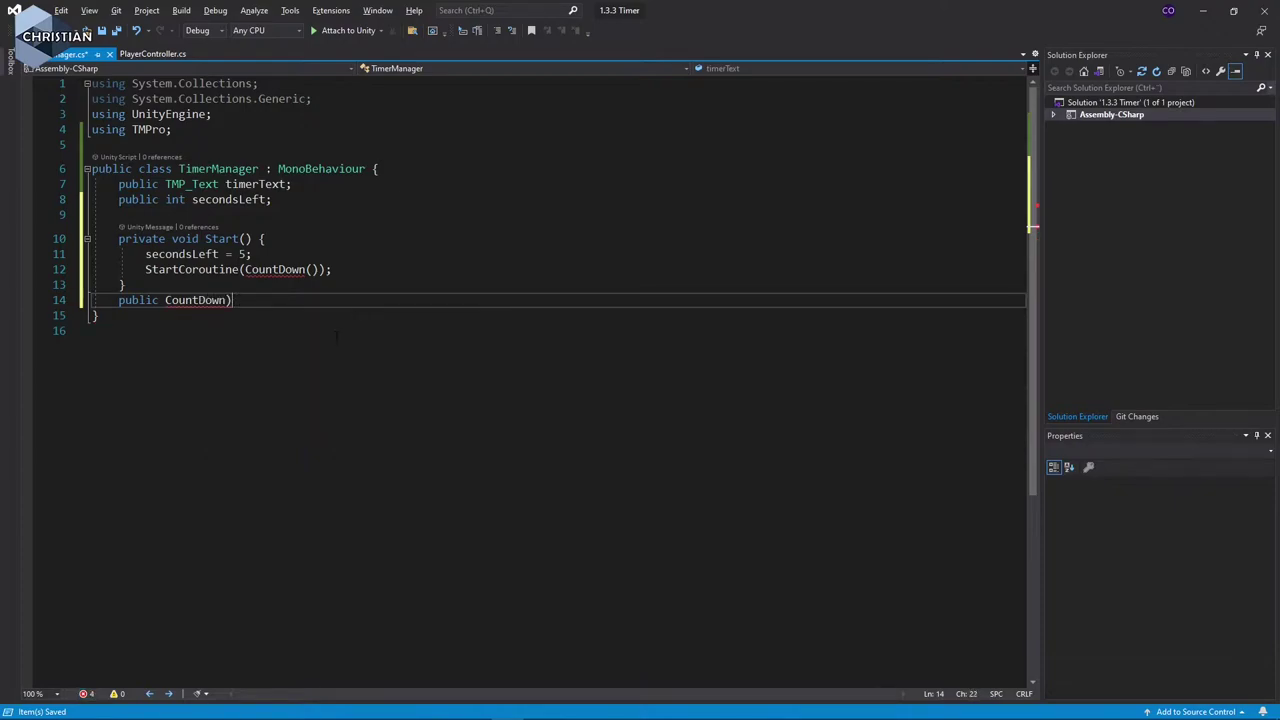
pyautogui.write('()')
pyautogui.press('Left')
pyautogui.press('Left')
pyautogui.press('Left')
pyautogui.hotkey('ctrl', 'r')
pyautogui.hotkey('ctrl', 'r')
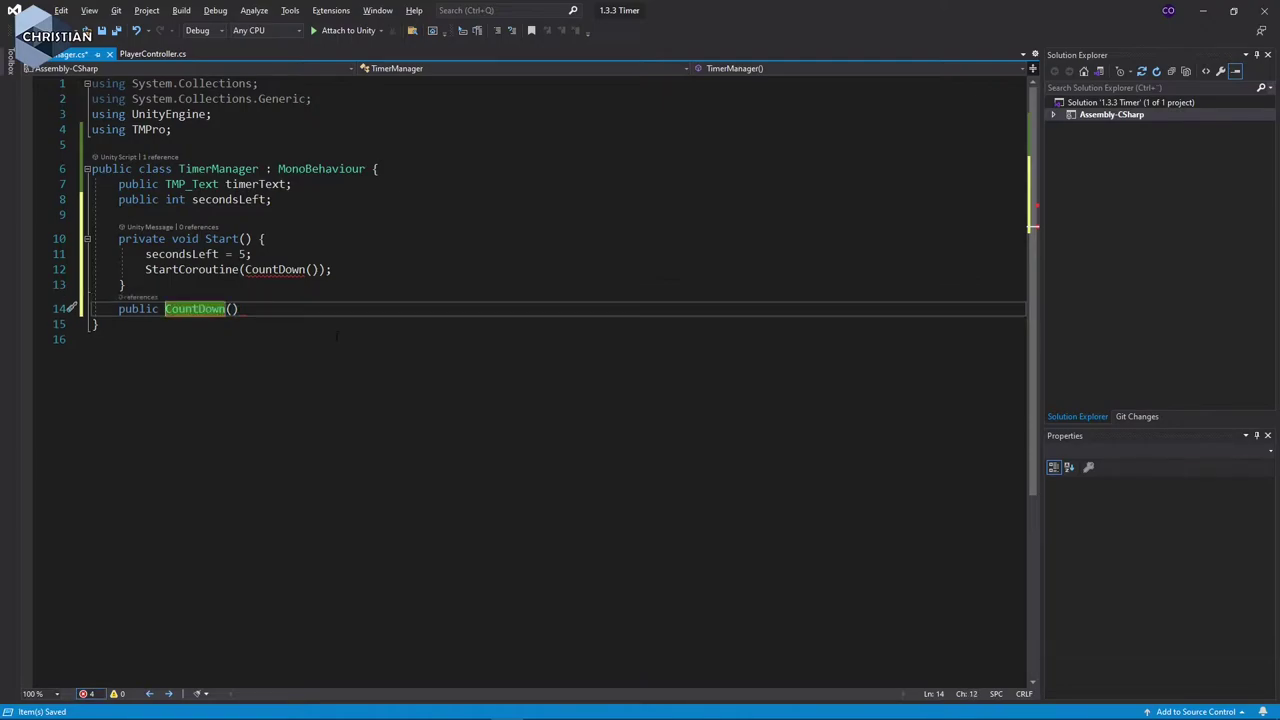
pyautogui.press('Escape')
pyautogui.press('Left')
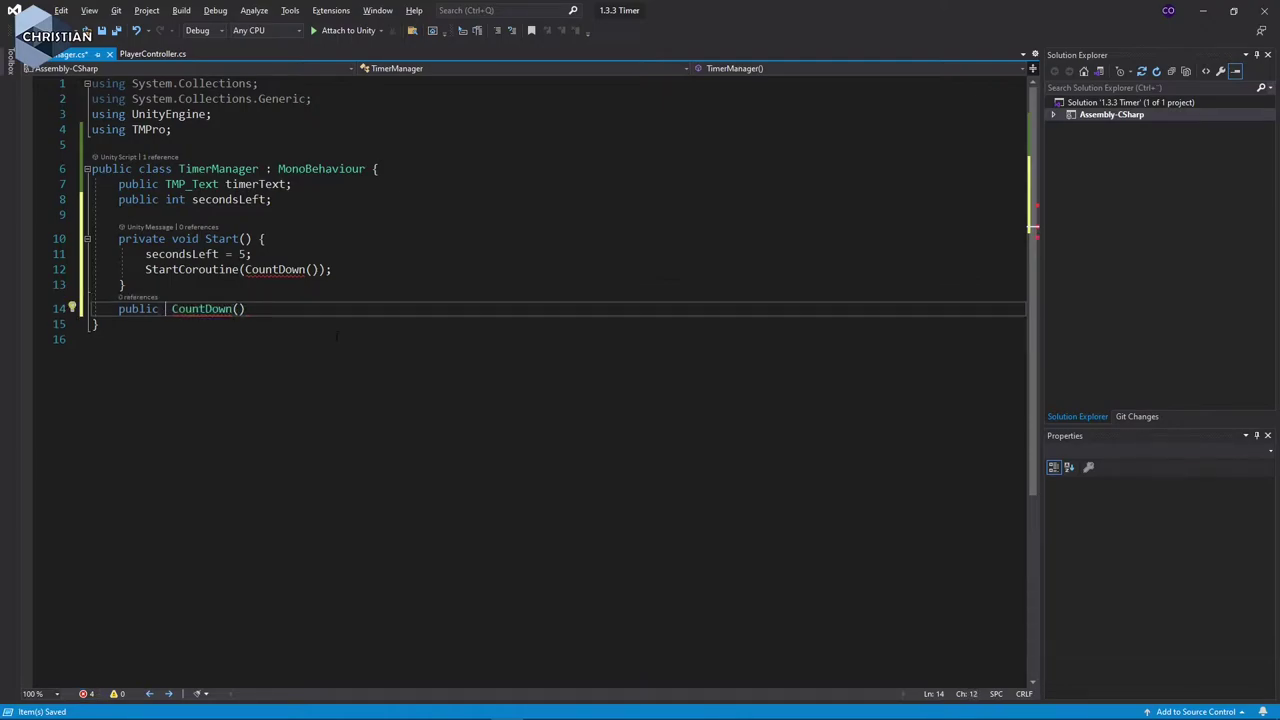
pyautogui.write('IE')
pyautogui.press('Tab')
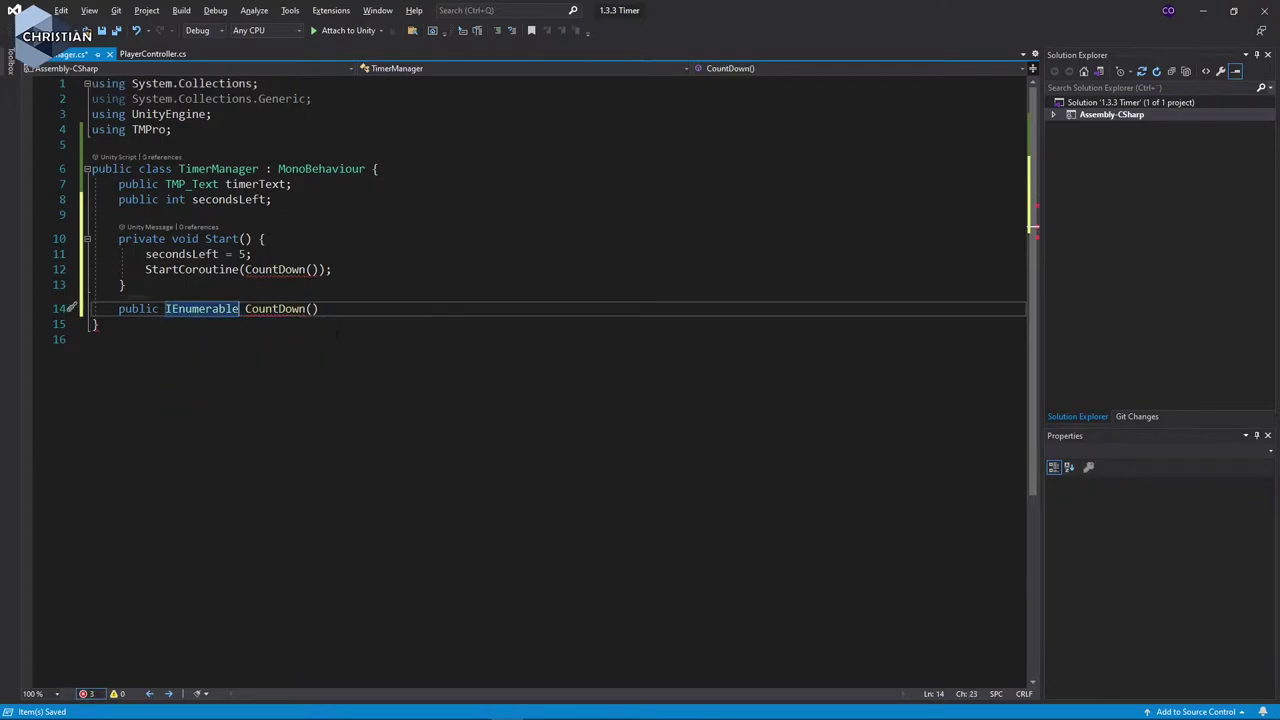
pyautogui.click(319, 308)
pyautogui.write('{')
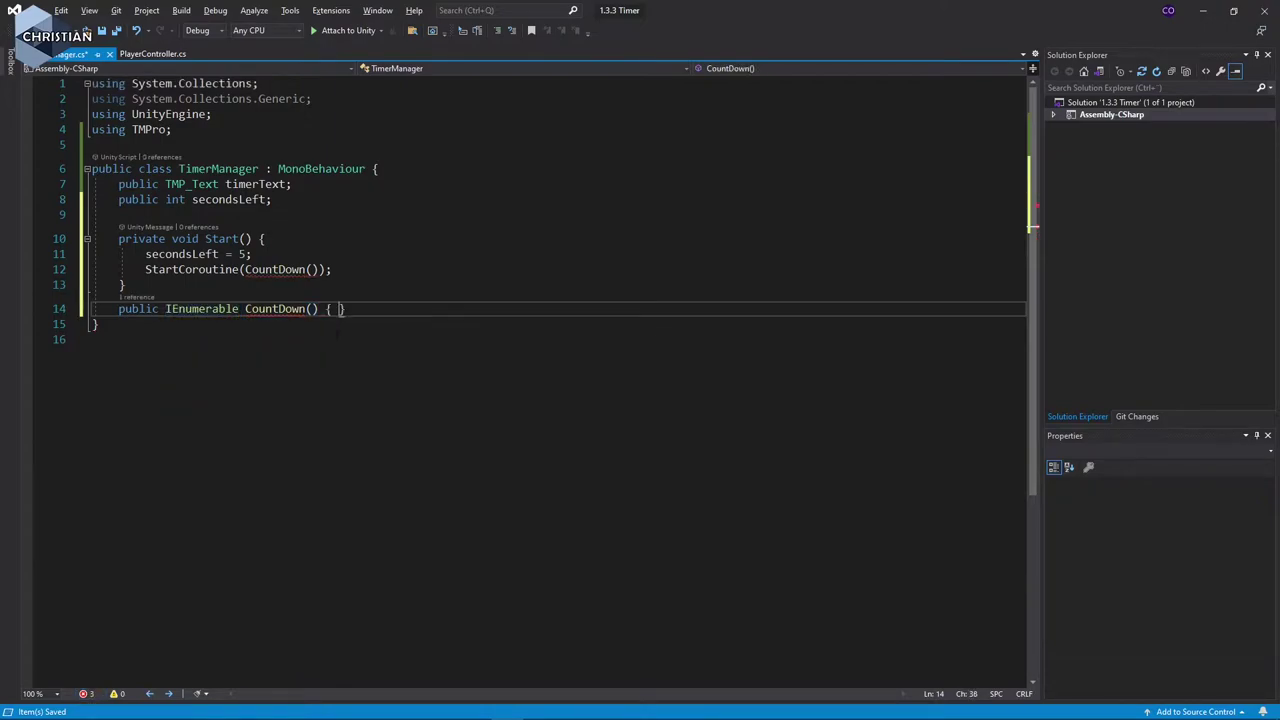
pyautogui.press('Return')
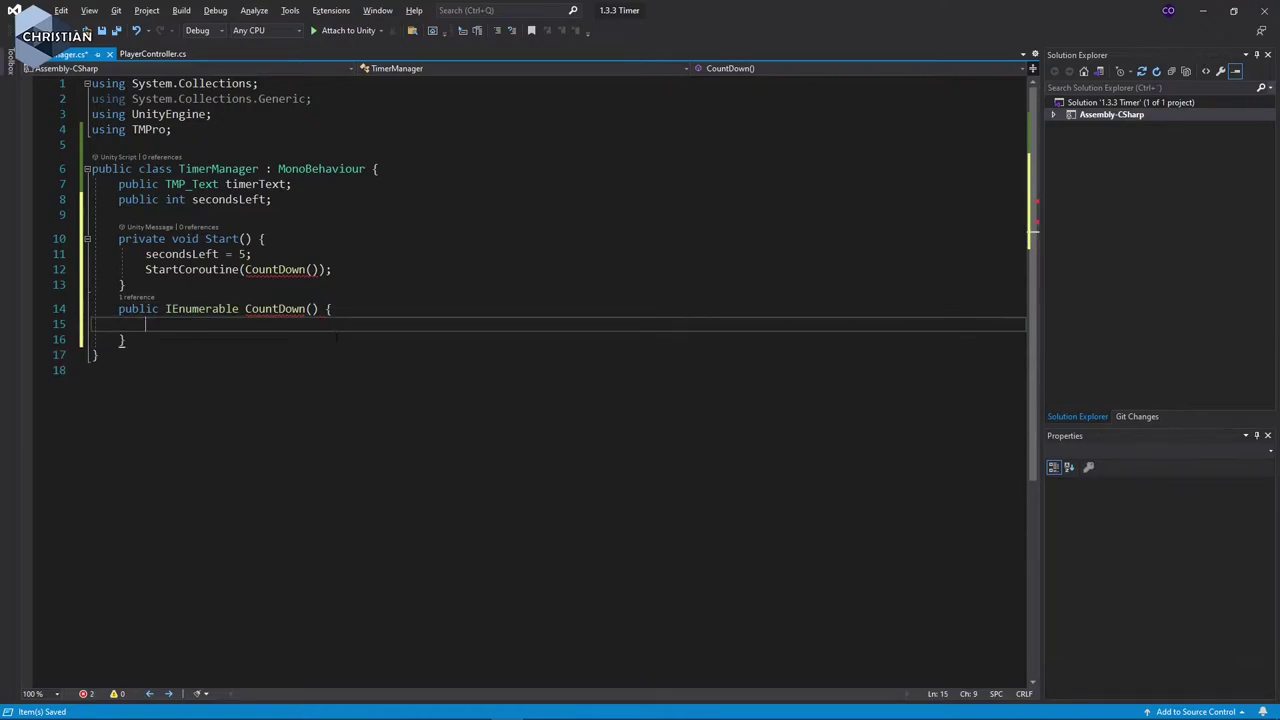
# Compare with Start's void return type and look up IEnumerable in the Unity documentation.
pyautogui.click(198, 238)
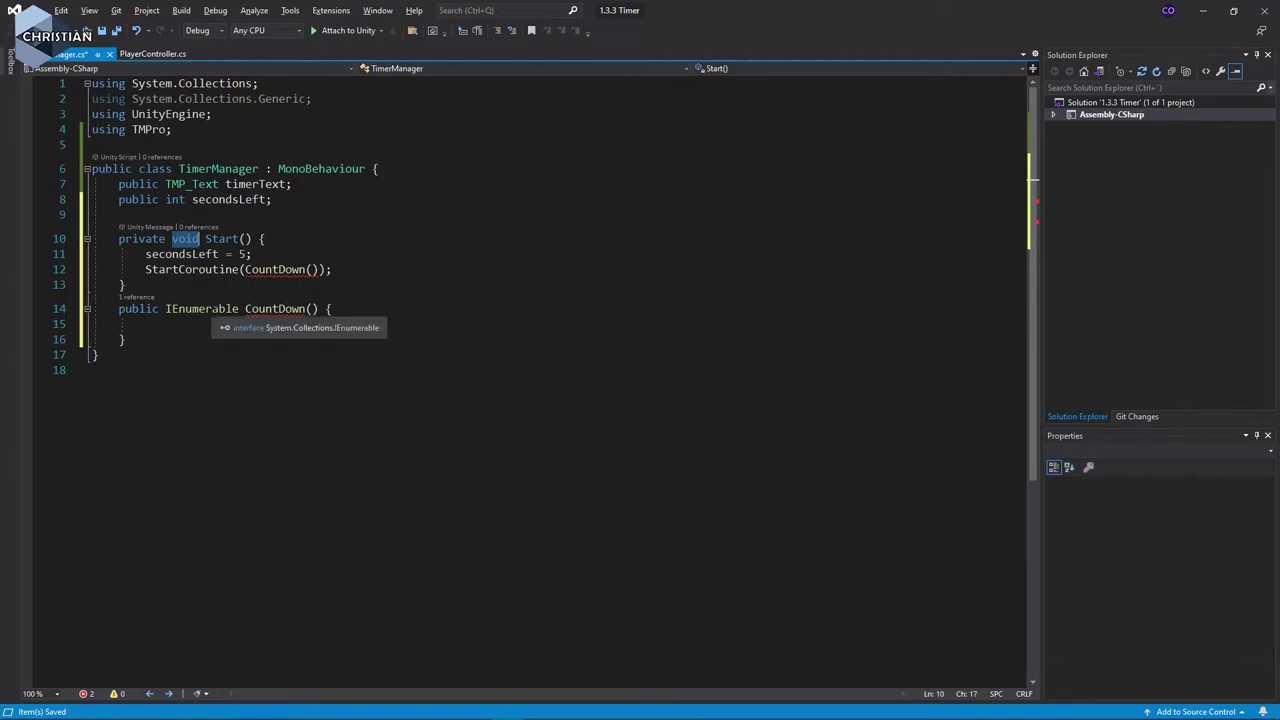
pyautogui.click(218, 310)
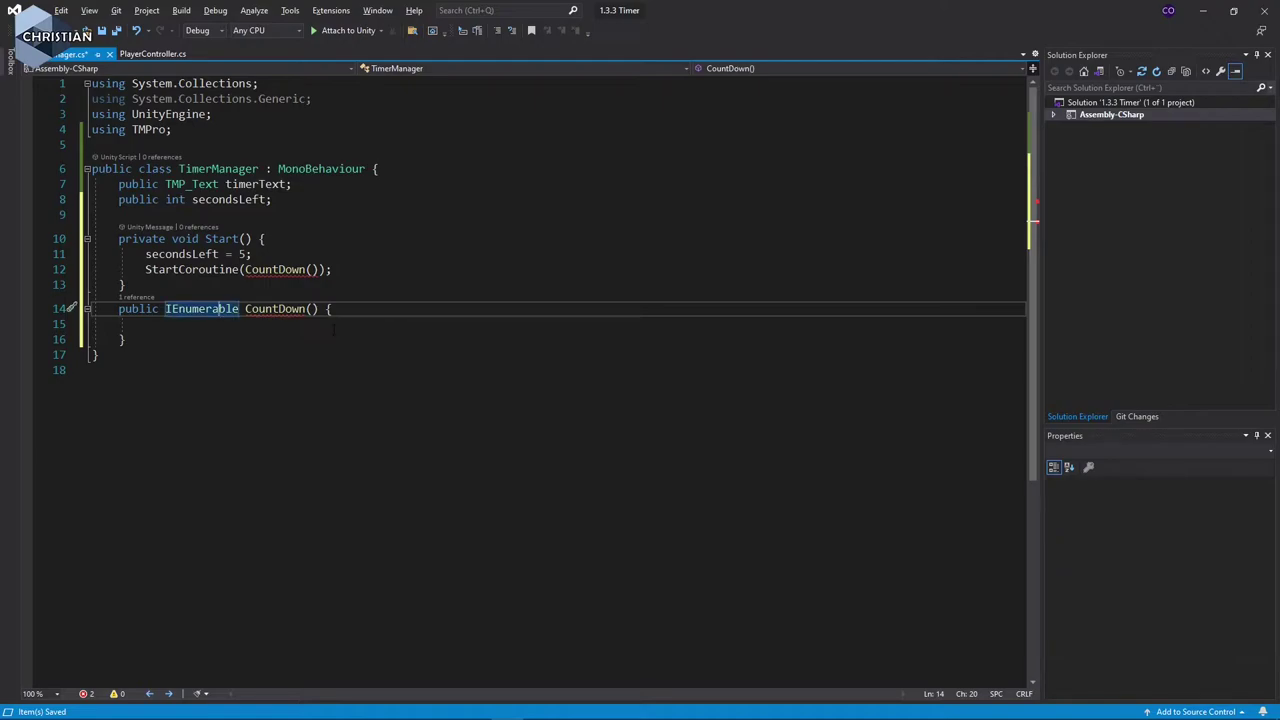
pyautogui.hotkey('ctrl', 'alt', 'm')
pyautogui.hotkey('ctrl', 'h')
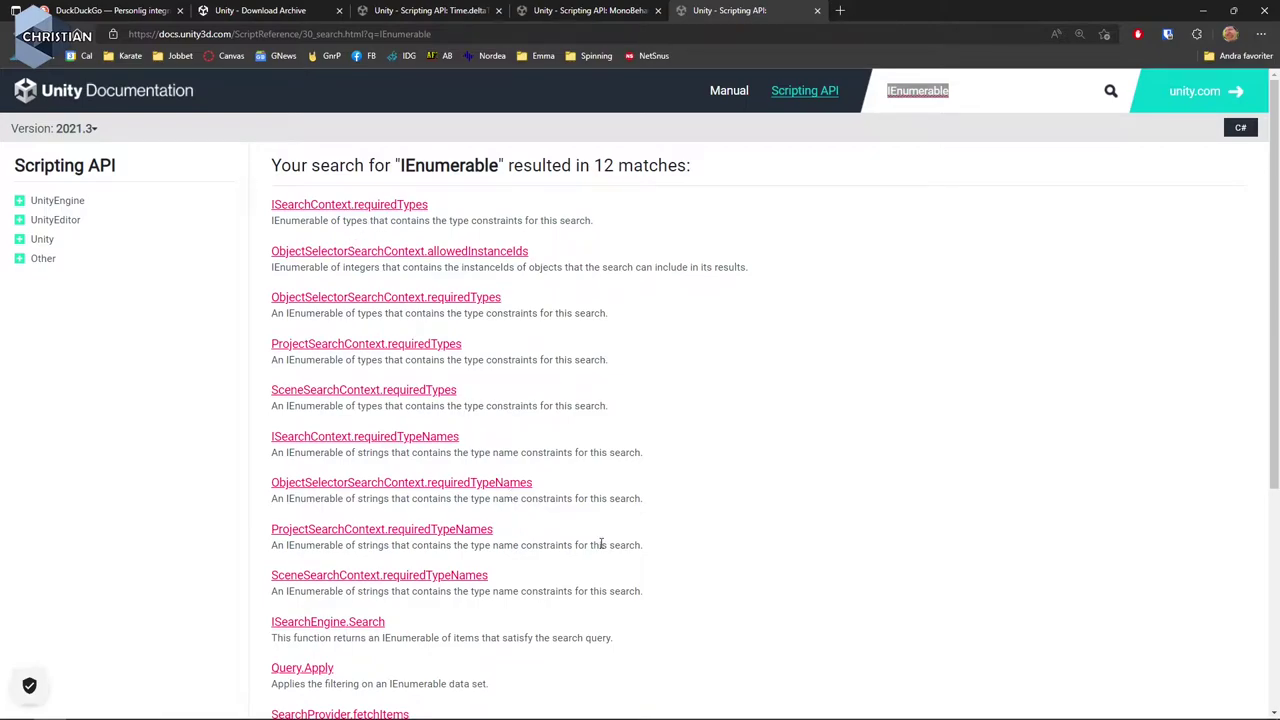
# Skim the IEnumerable search results, then minimize the browser to get back to the script.
pyautogui.scroll(-4, 601, 544)
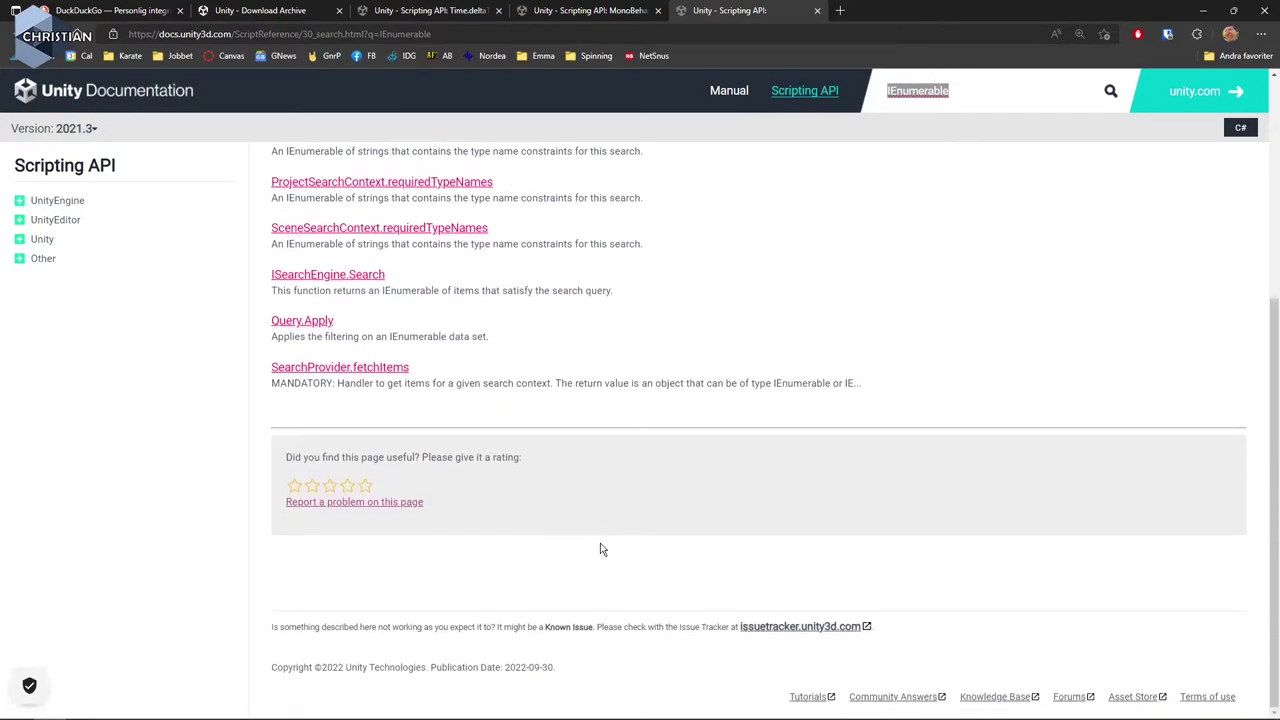
pyautogui.scroll(5, 601, 544)
pyautogui.click(1203, 10)
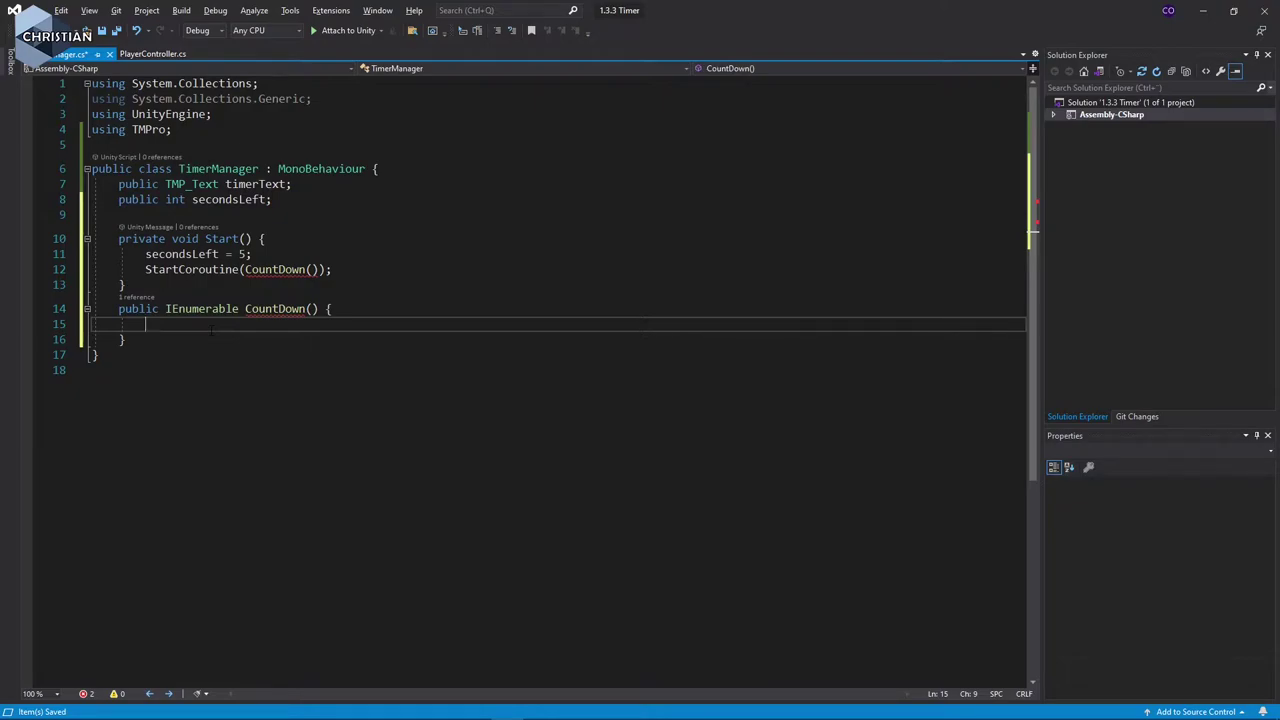
# Add a while (secondsLeft > 0) loop with an empty body inside CountDown.
pyautogui.write('while')
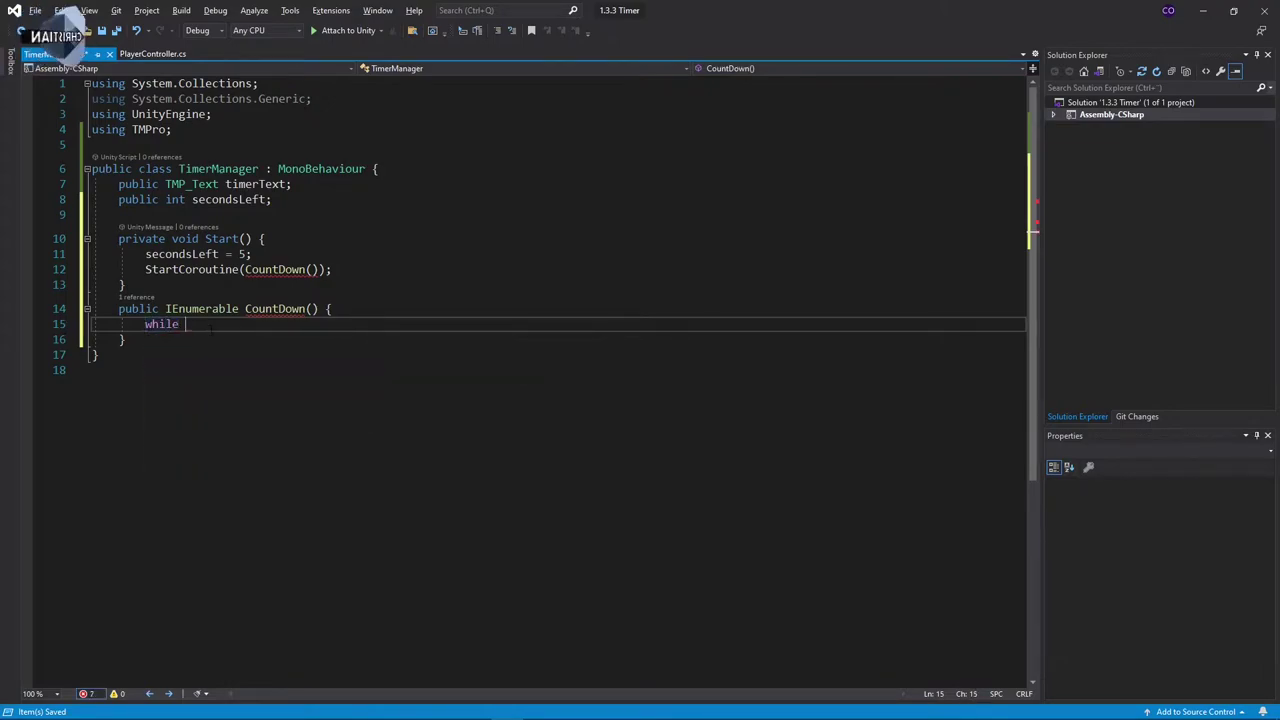
pyautogui.write(' ()')
pyautogui.click(191, 324)
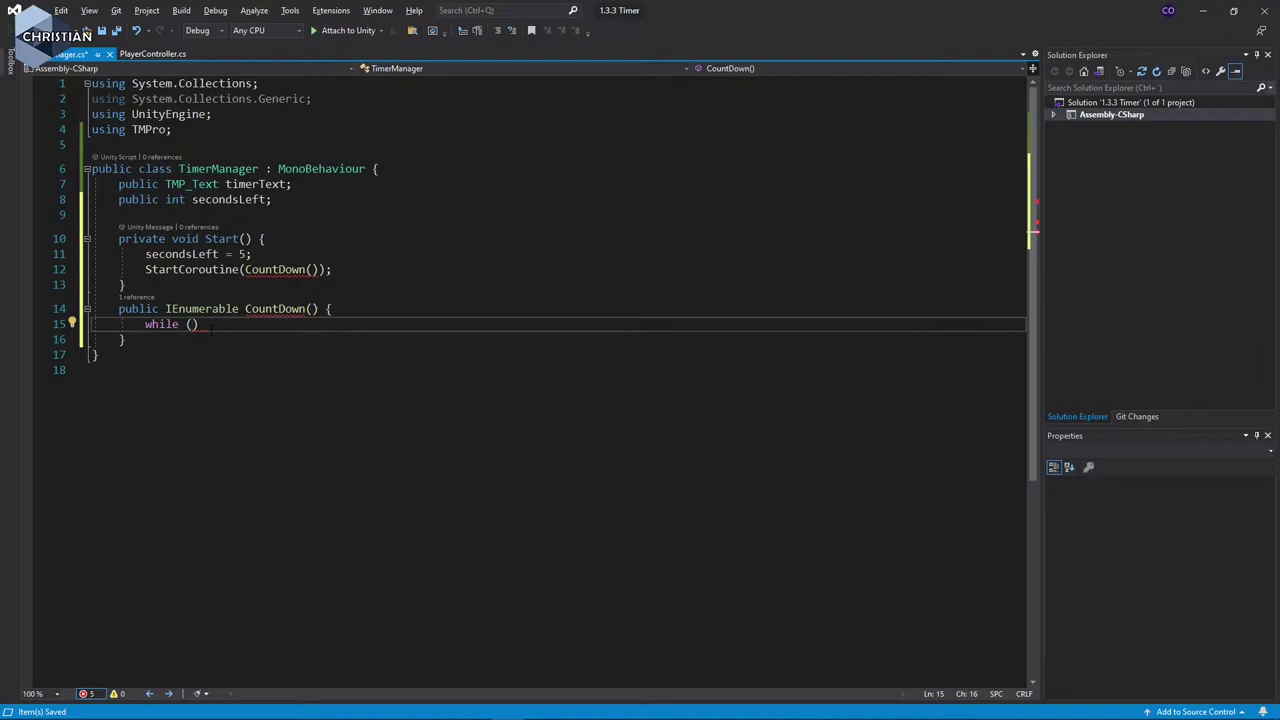
pyautogui.write('secondsLeft ')
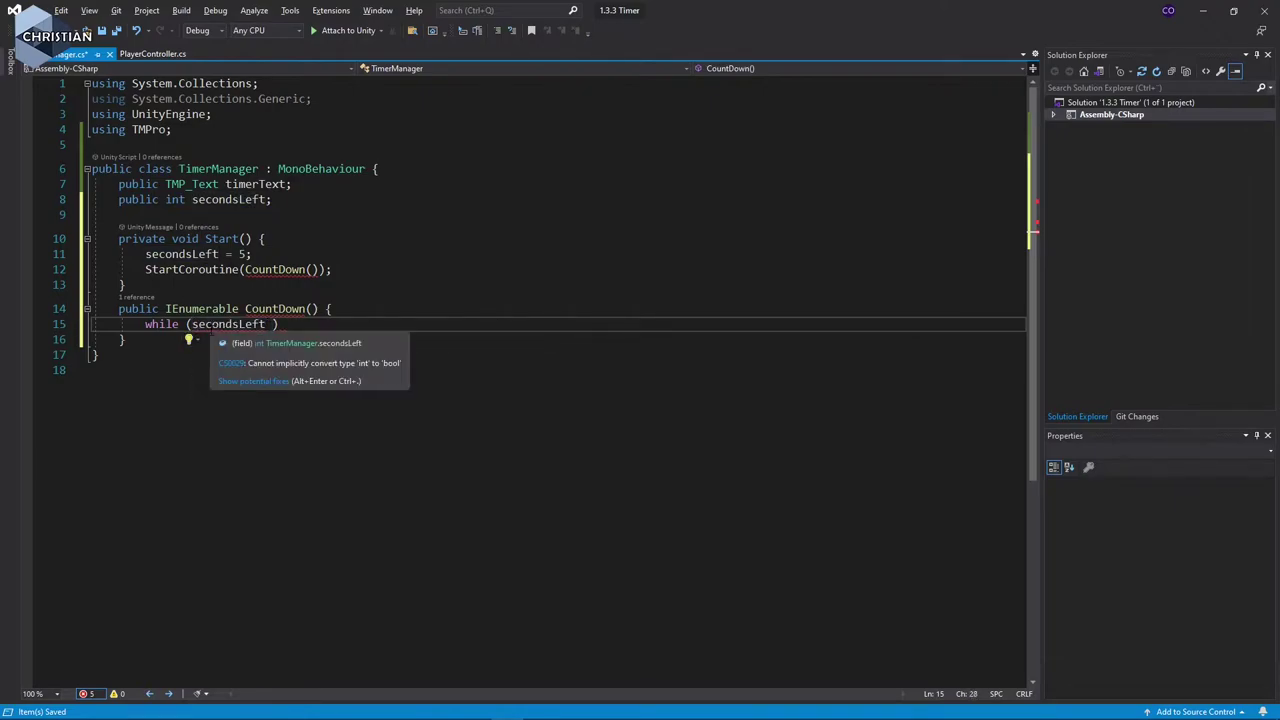
pyautogui.write('> 0) ')
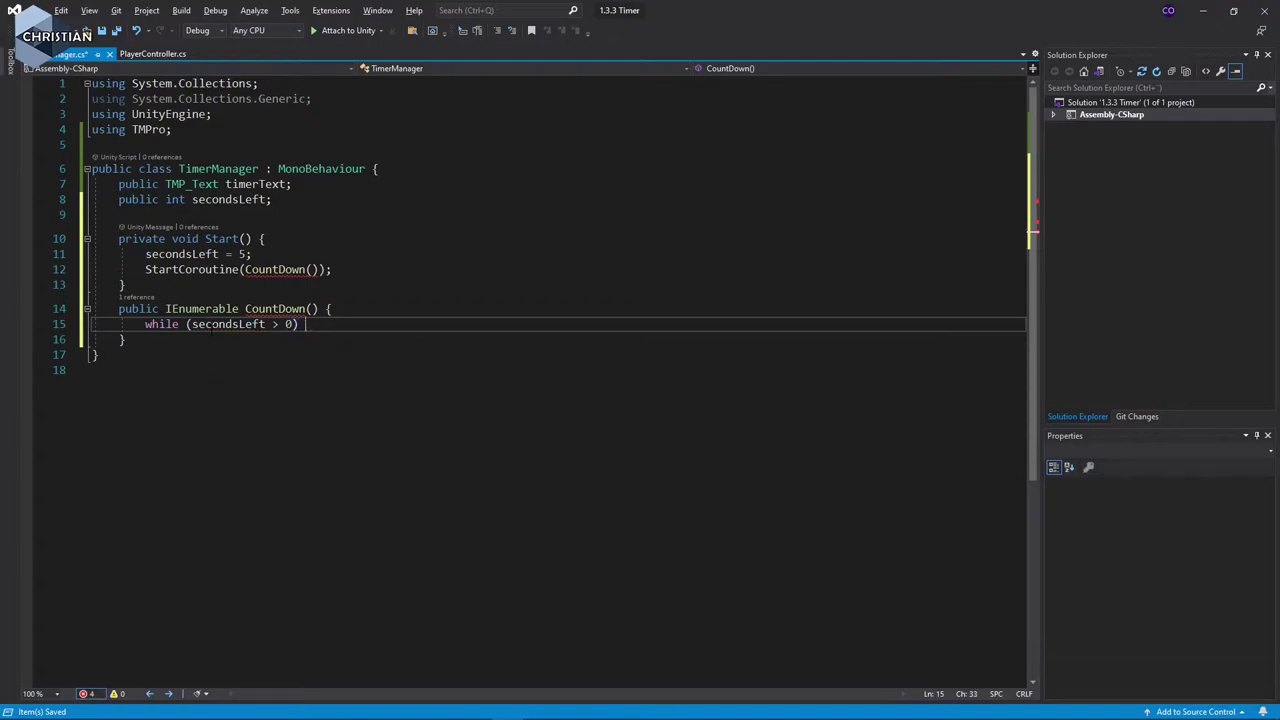
pyautogui.write('{')
pyautogui.press('Return')
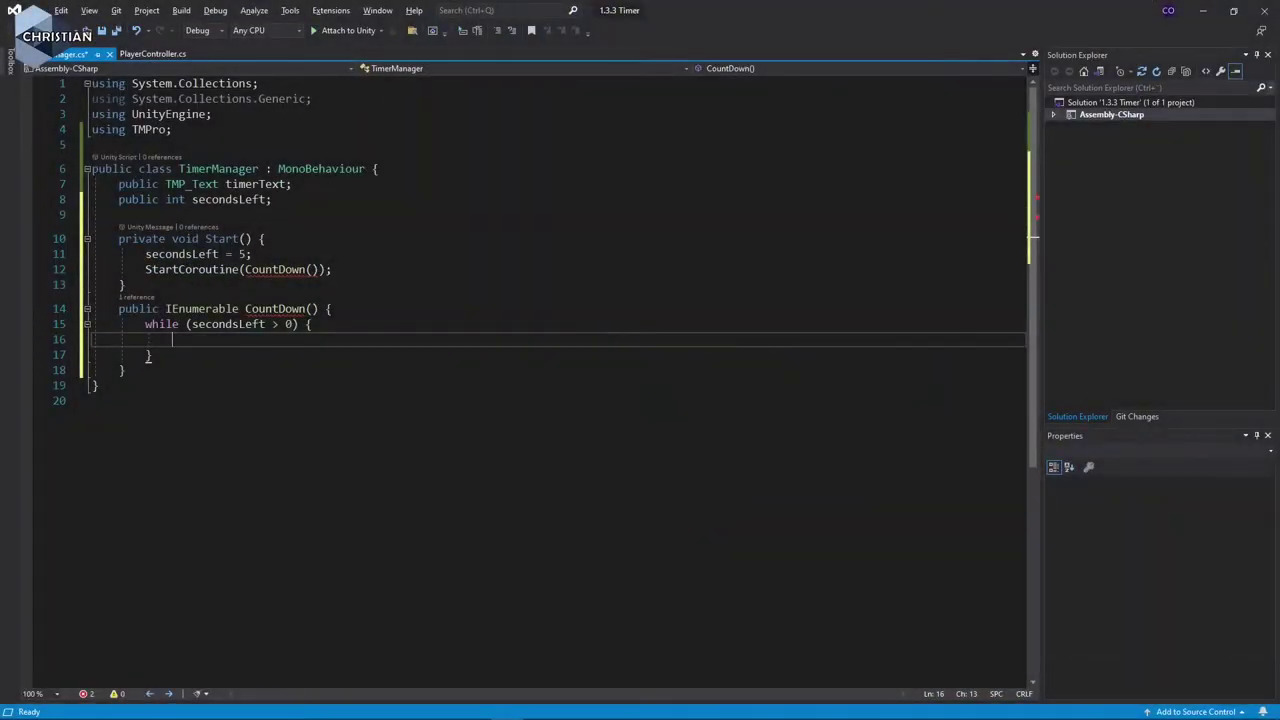
# Put yield return new WaitForSeconds(1.0f); inside the while loop and start a new line after it.
pyautogui.write('wa')
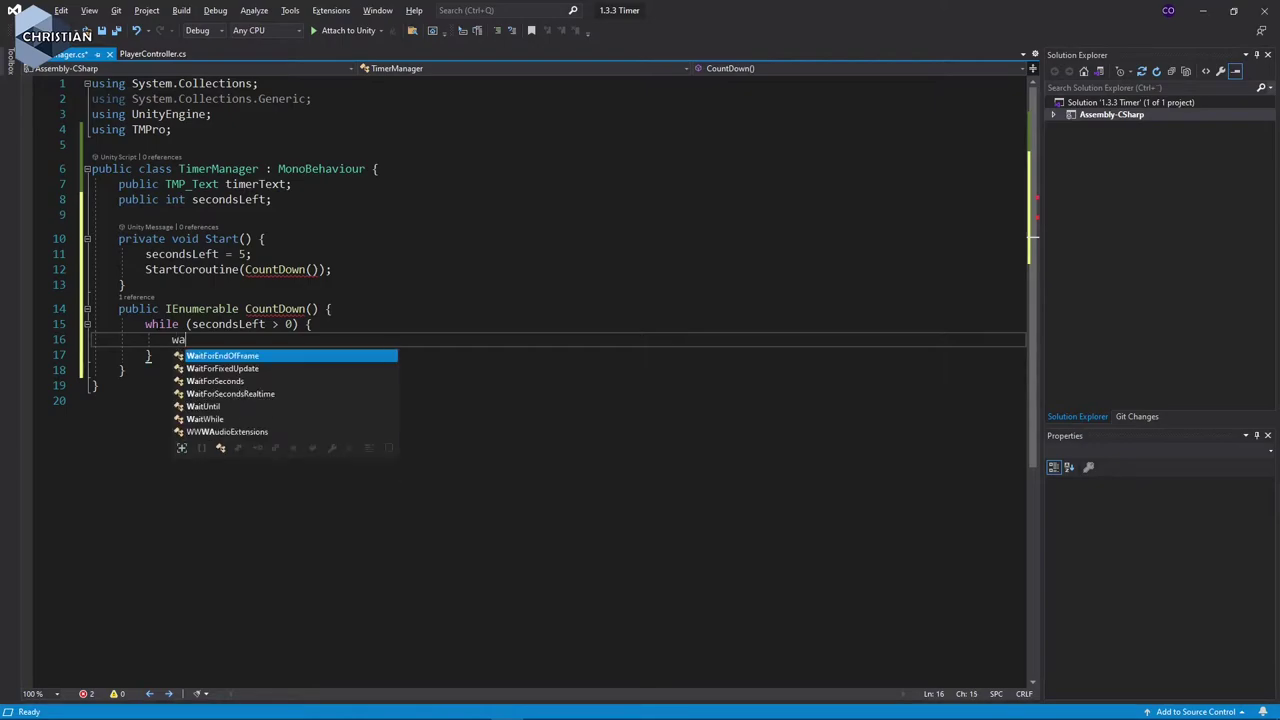
pyautogui.write('i')
pyautogui.press('Down')
pyautogui.press('Down')
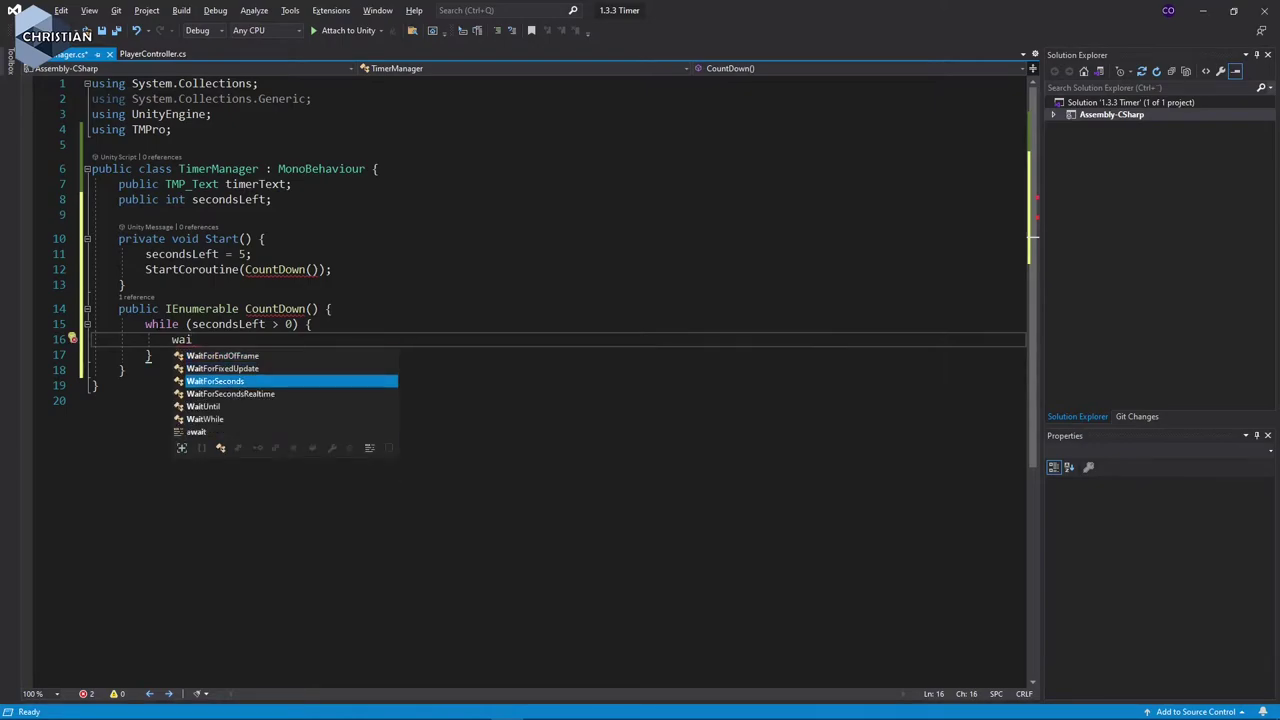
pyautogui.press('Tab')
pyautogui.write('(')
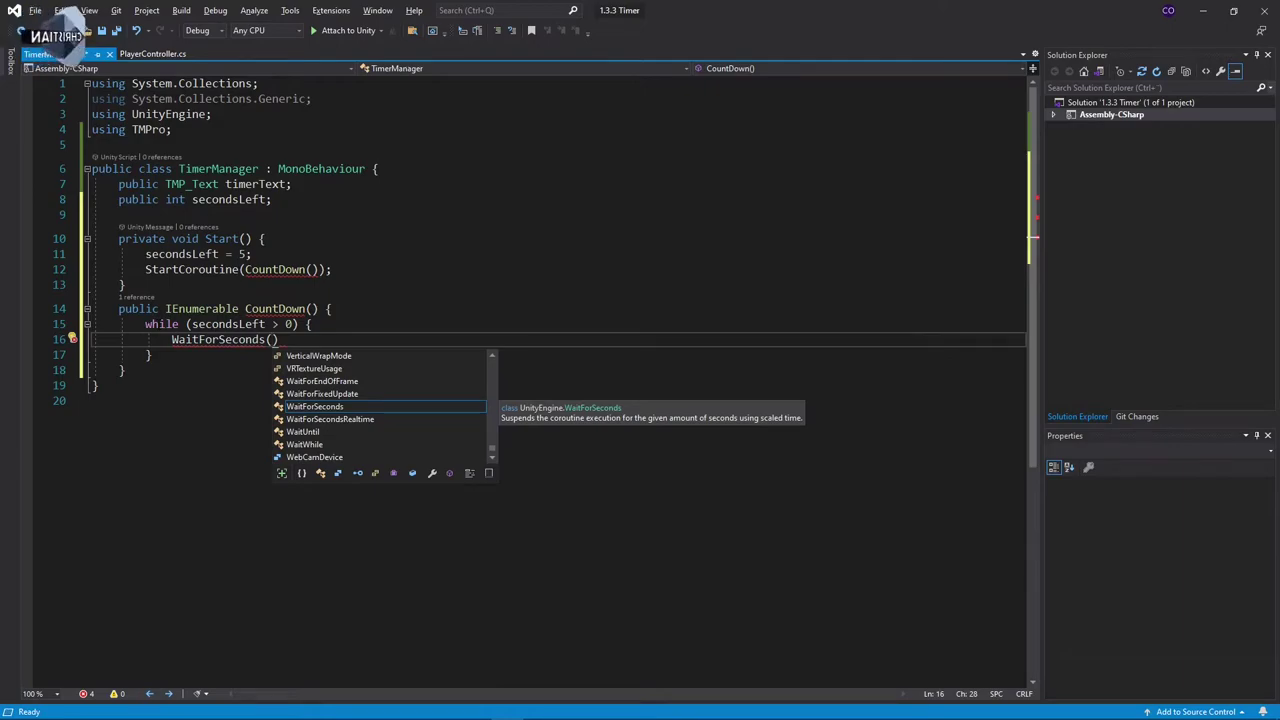
pyautogui.write('1.0')
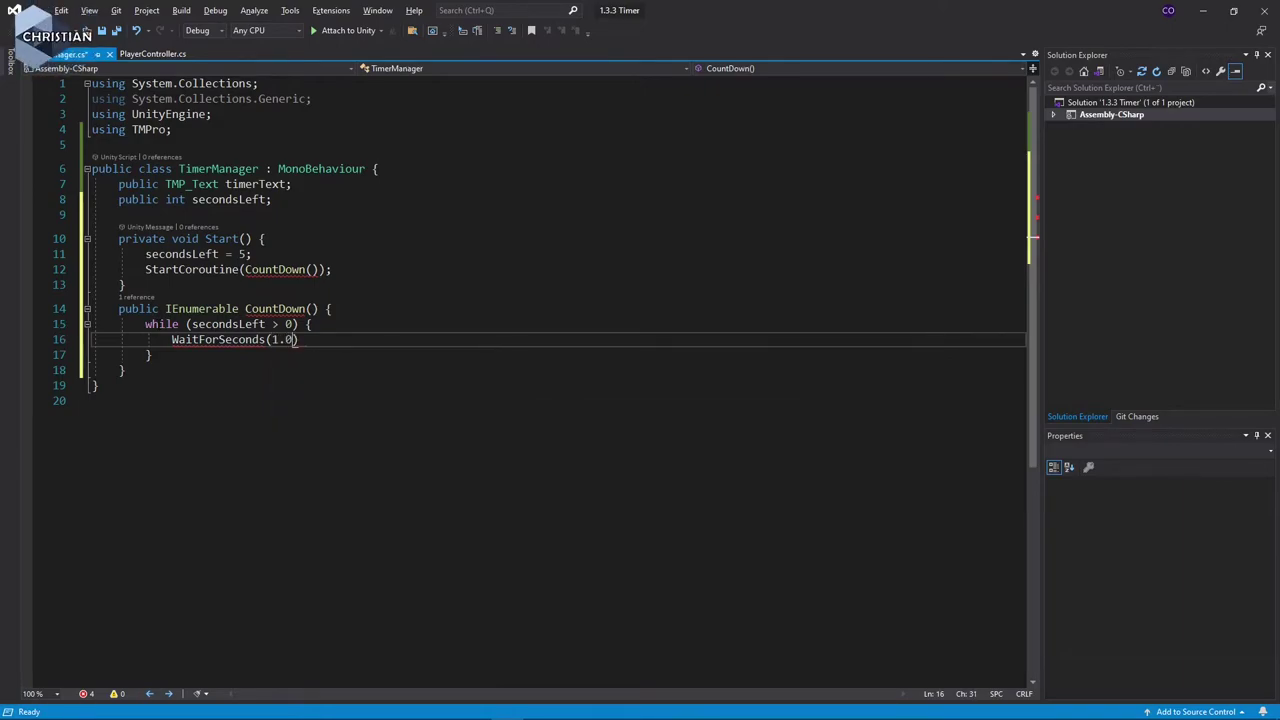
pyautogui.write('f)')
pyautogui.write(';')
pyautogui.press('Home')
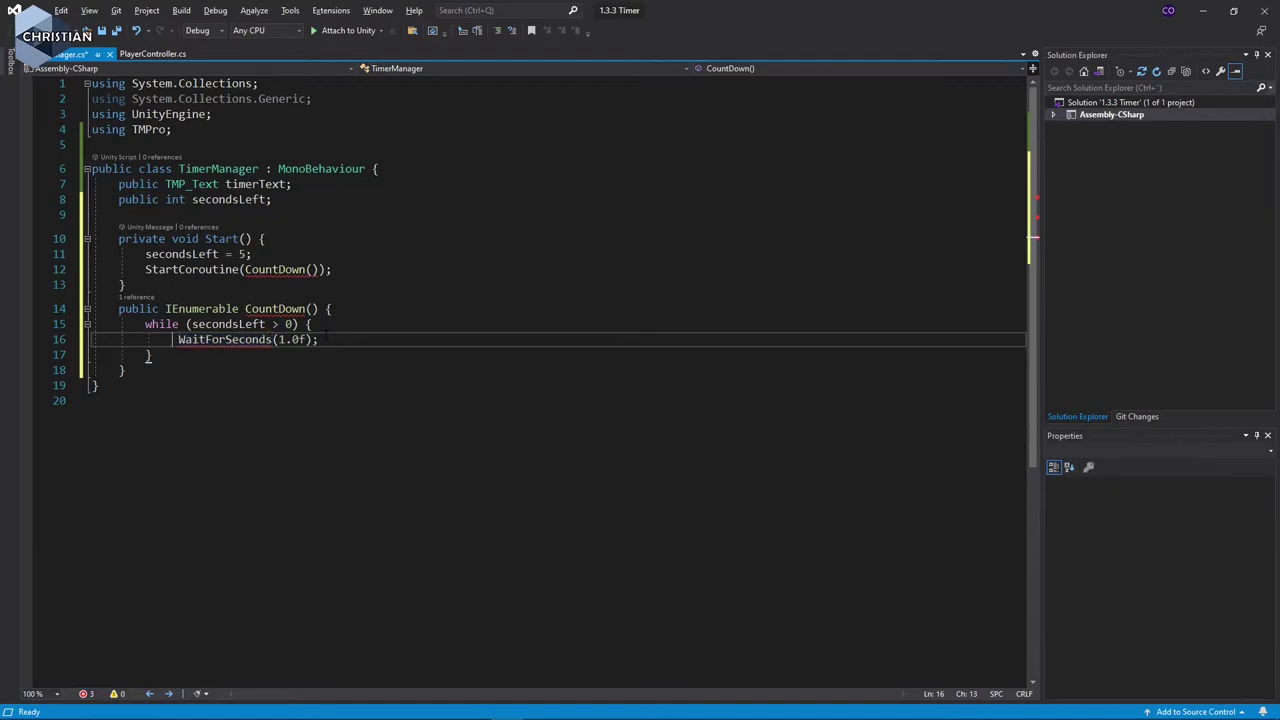
pyautogui.write('yield')
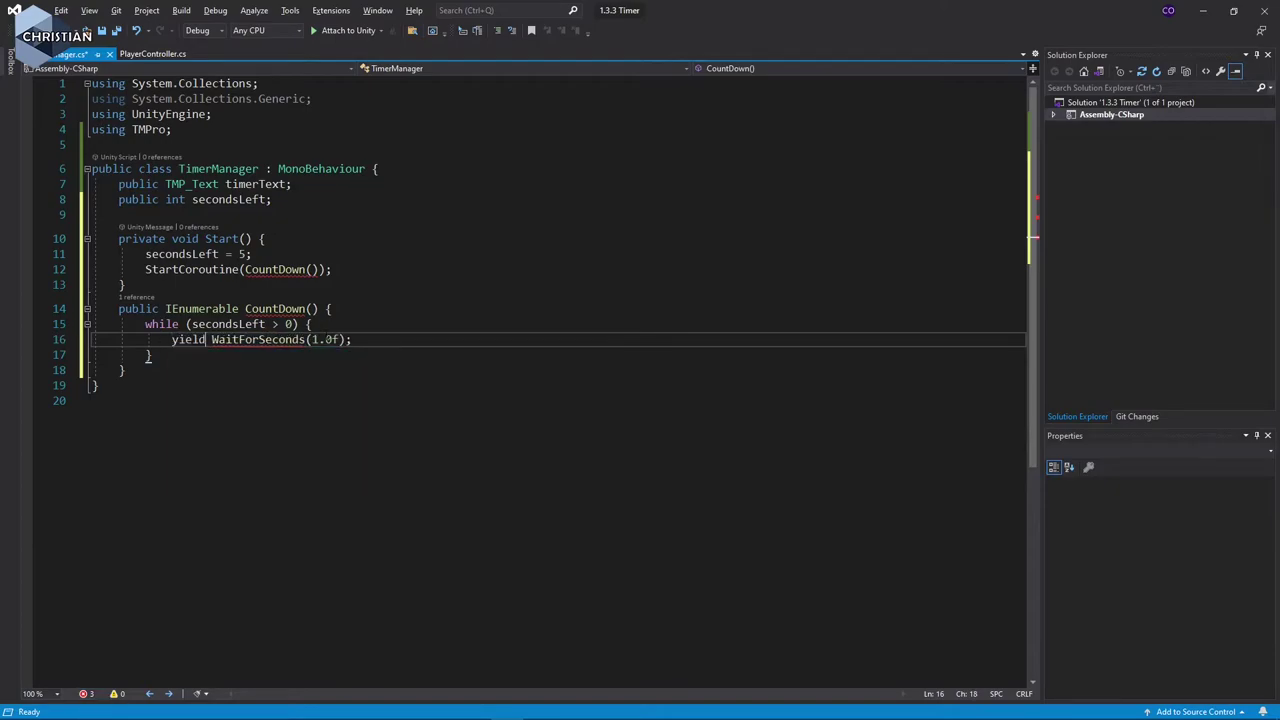
pyautogui.write(' re')
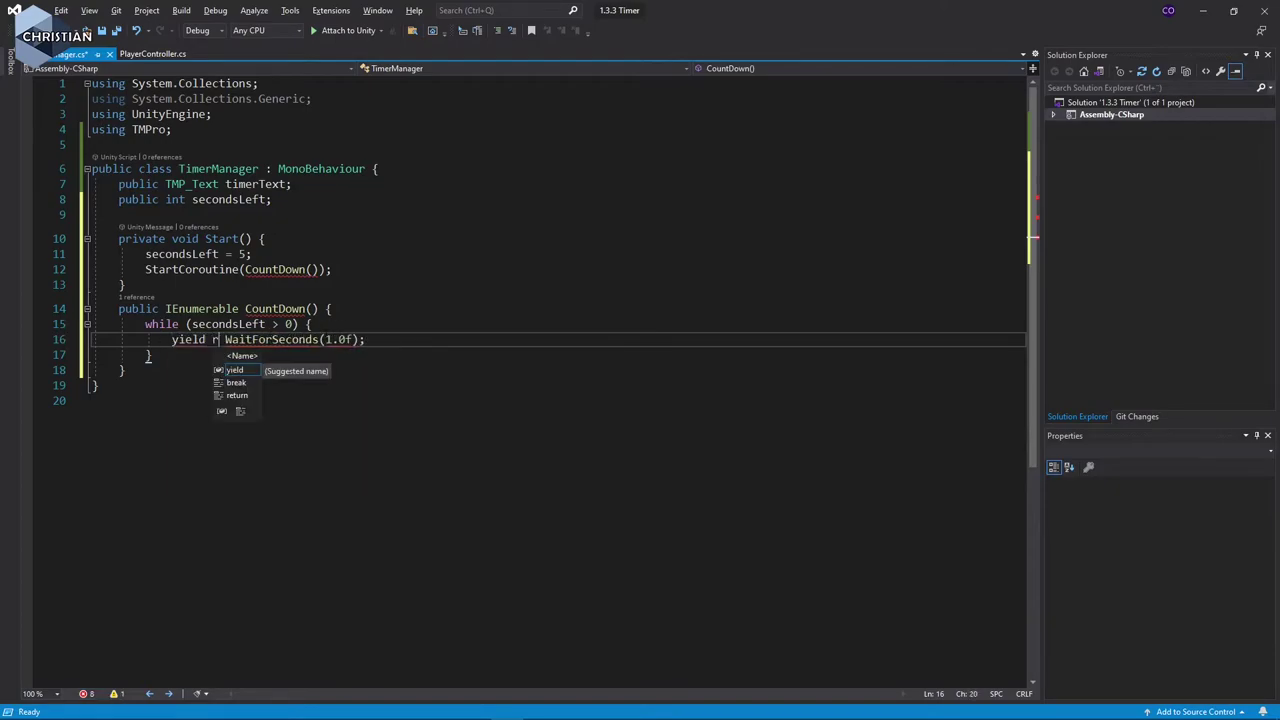
pyautogui.write('turn ne')
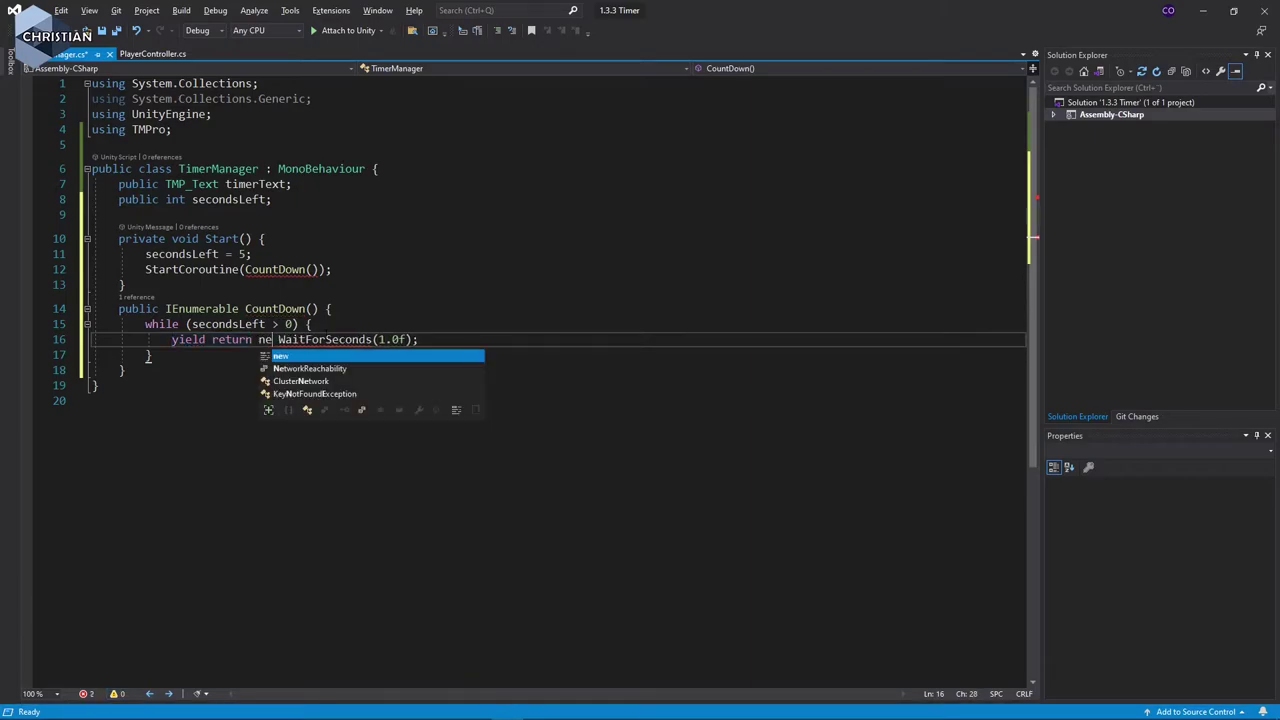
pyautogui.write('w')
pyautogui.press('Tab')
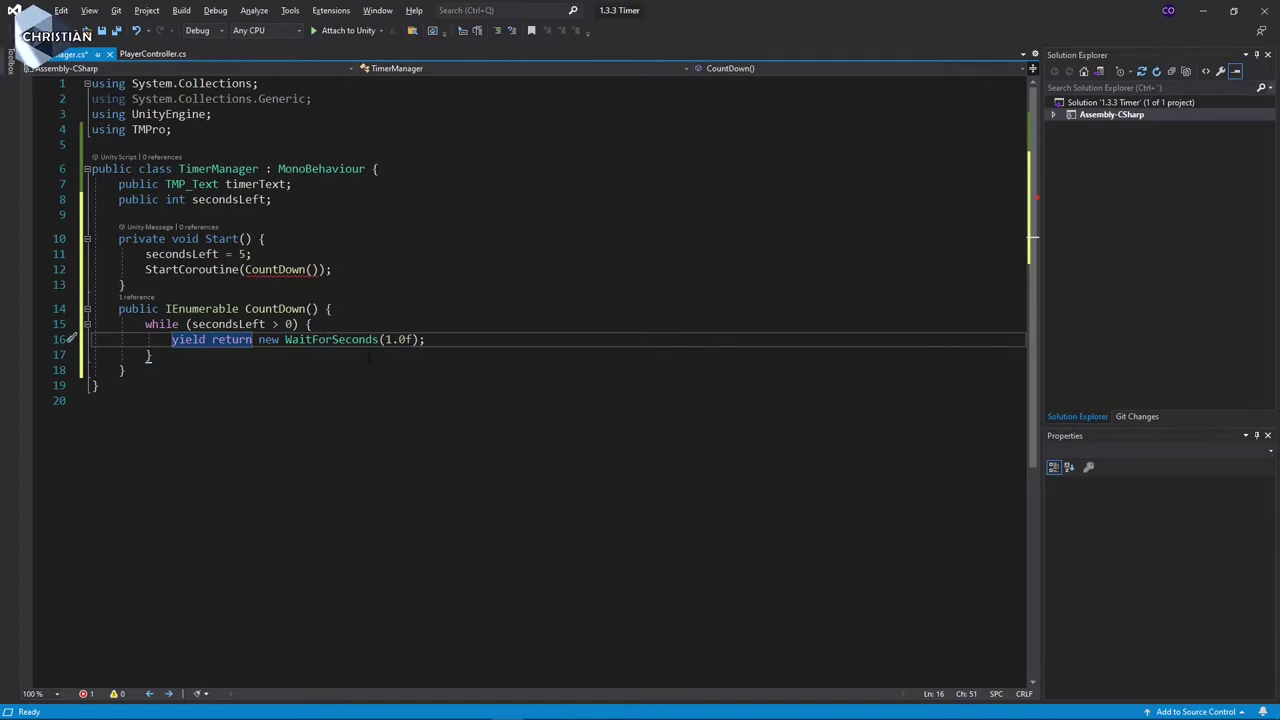
pyautogui.moveTo(370, 340)
pyautogui.click(92, 400)
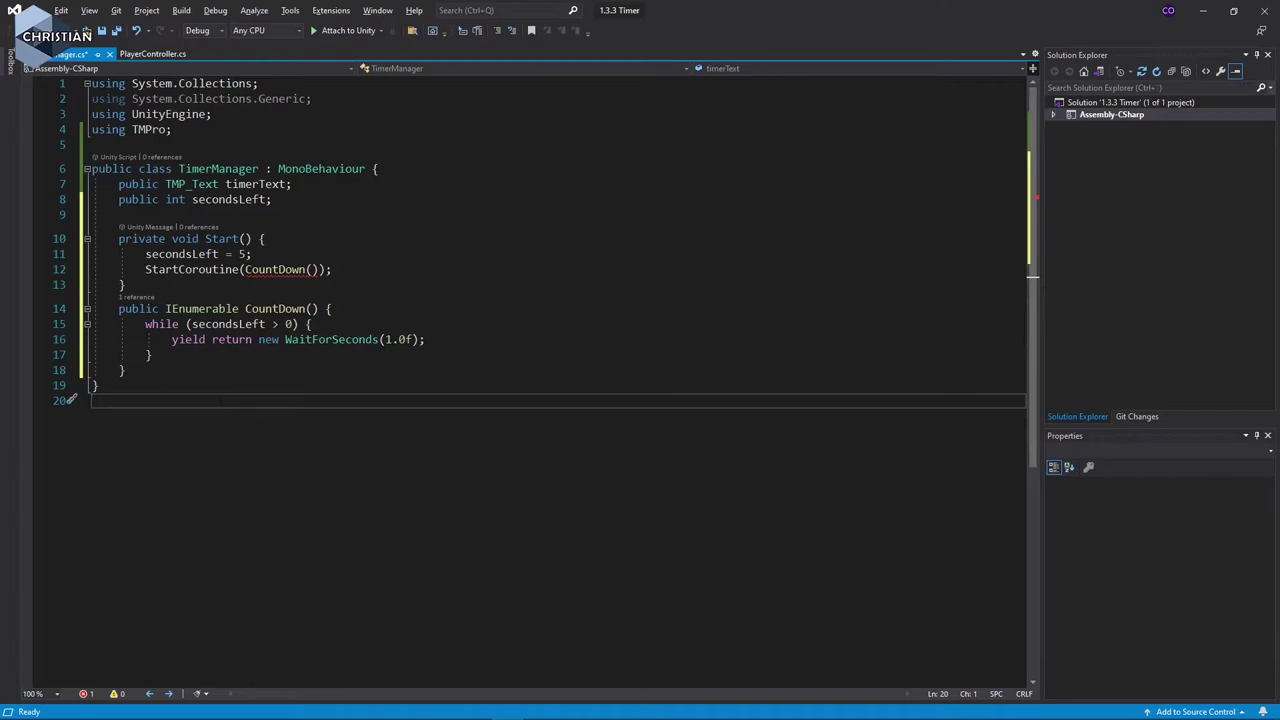
pyautogui.moveTo(172, 339); pyautogui.dragTo(285, 339)
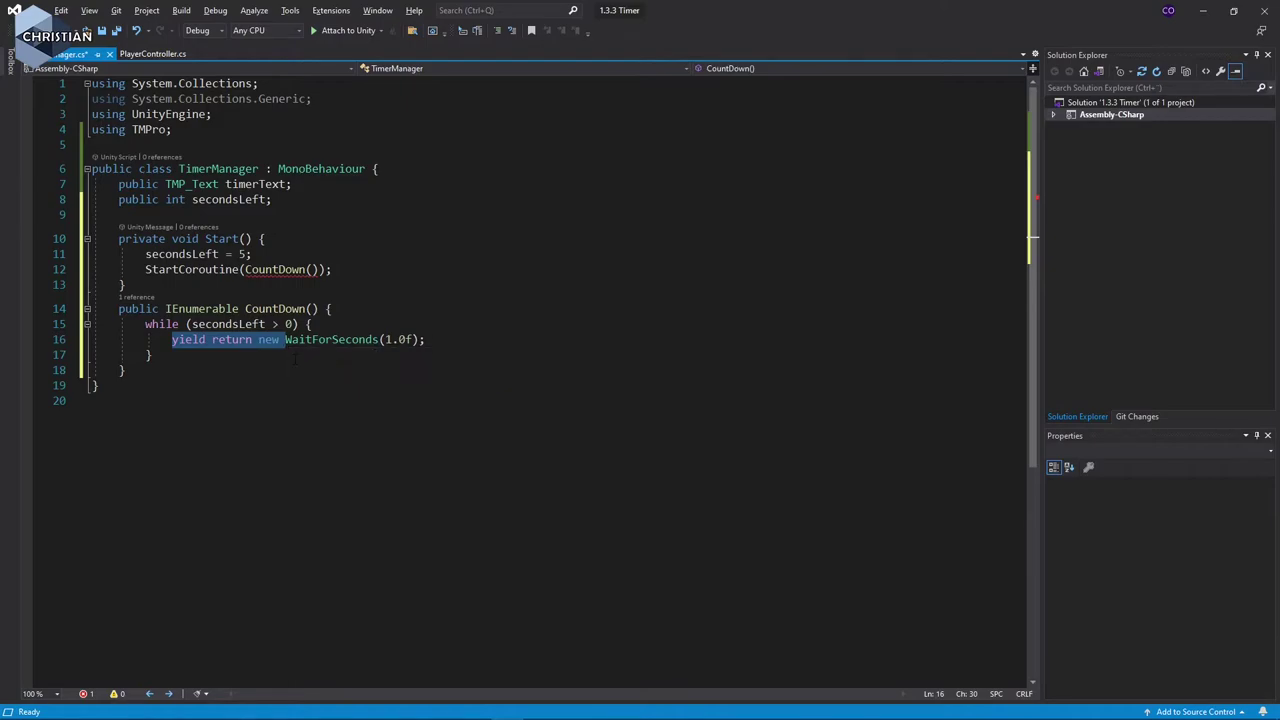
pyautogui.click(464, 346)
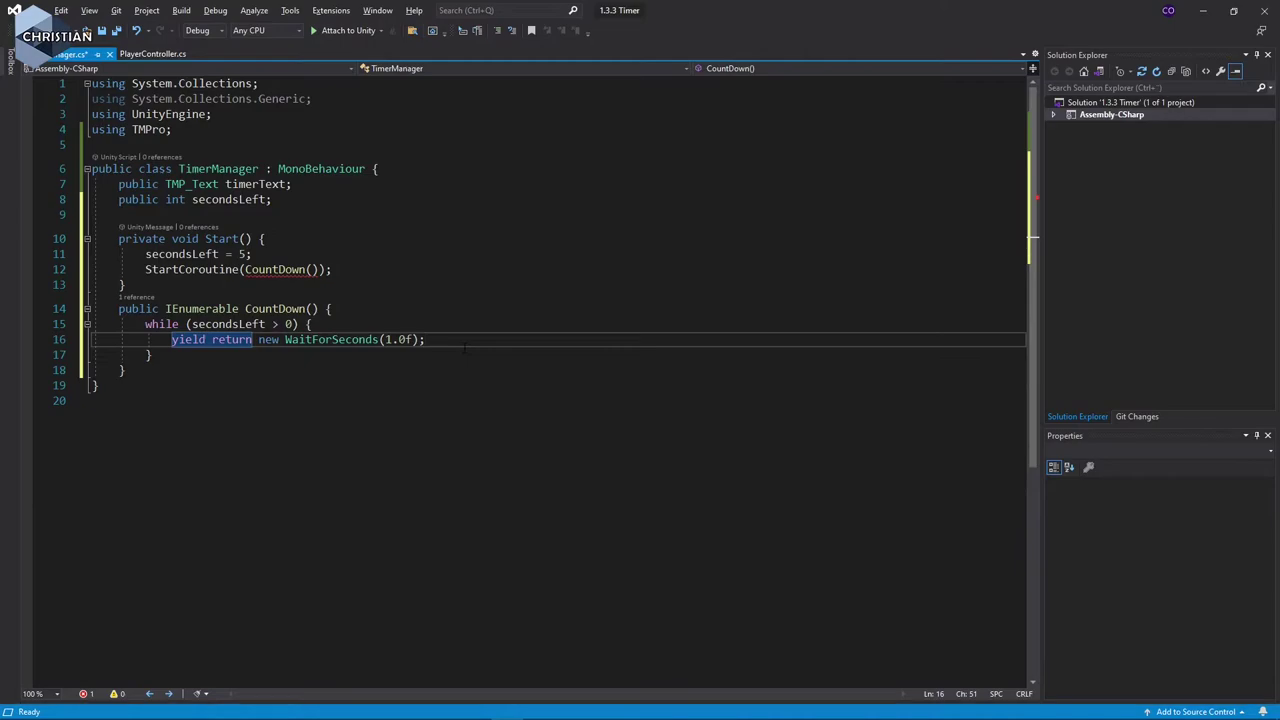
pyautogui.press('Return')
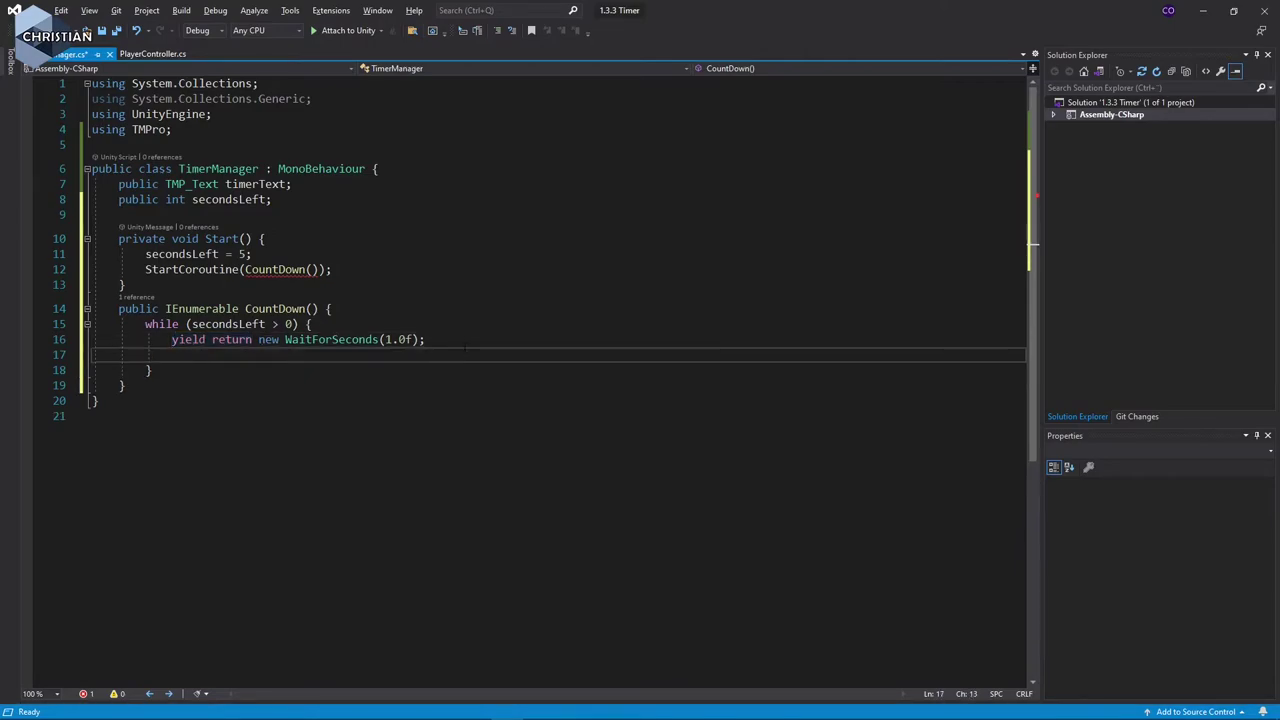
# Decrement secondsLeft-- after the one-second wait, then review the finished while loop.
pyautogui.write('sec')
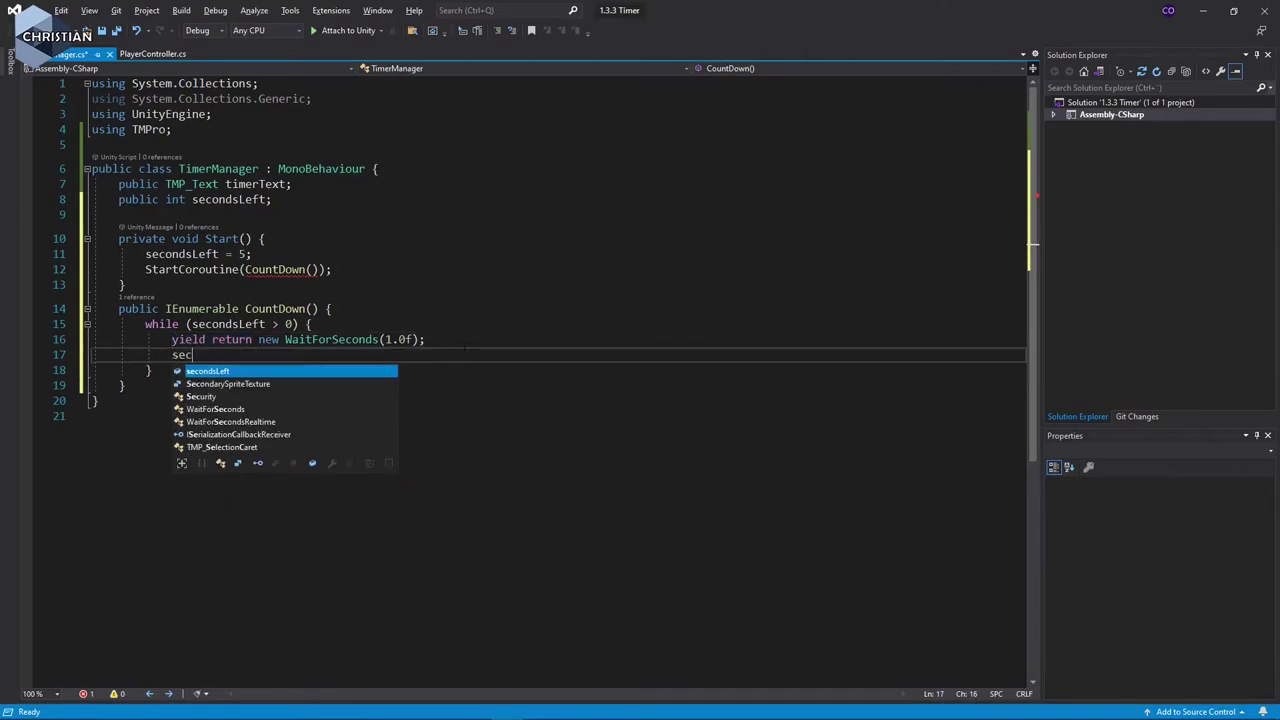
pyautogui.press('Tab')
pyautogui.write('--')
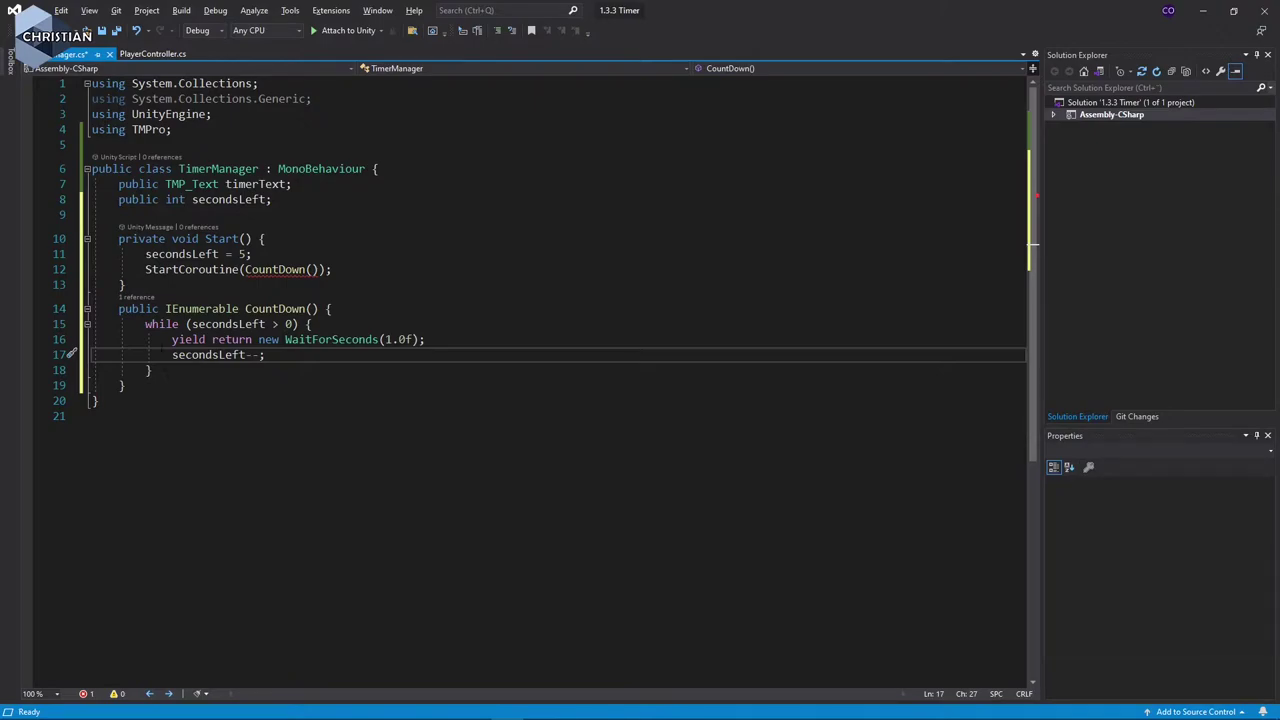
pyautogui.moveTo(145, 324); pyautogui.dragTo(265, 355)
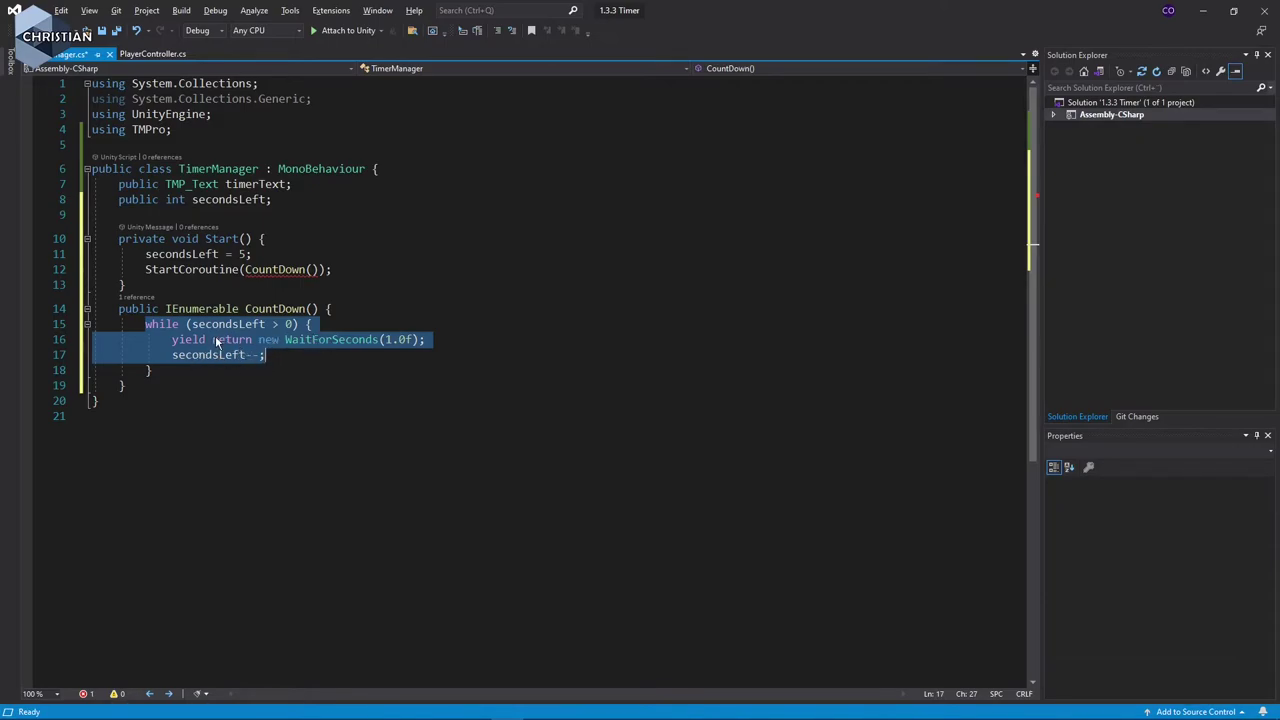
pyautogui.click(264, 325)
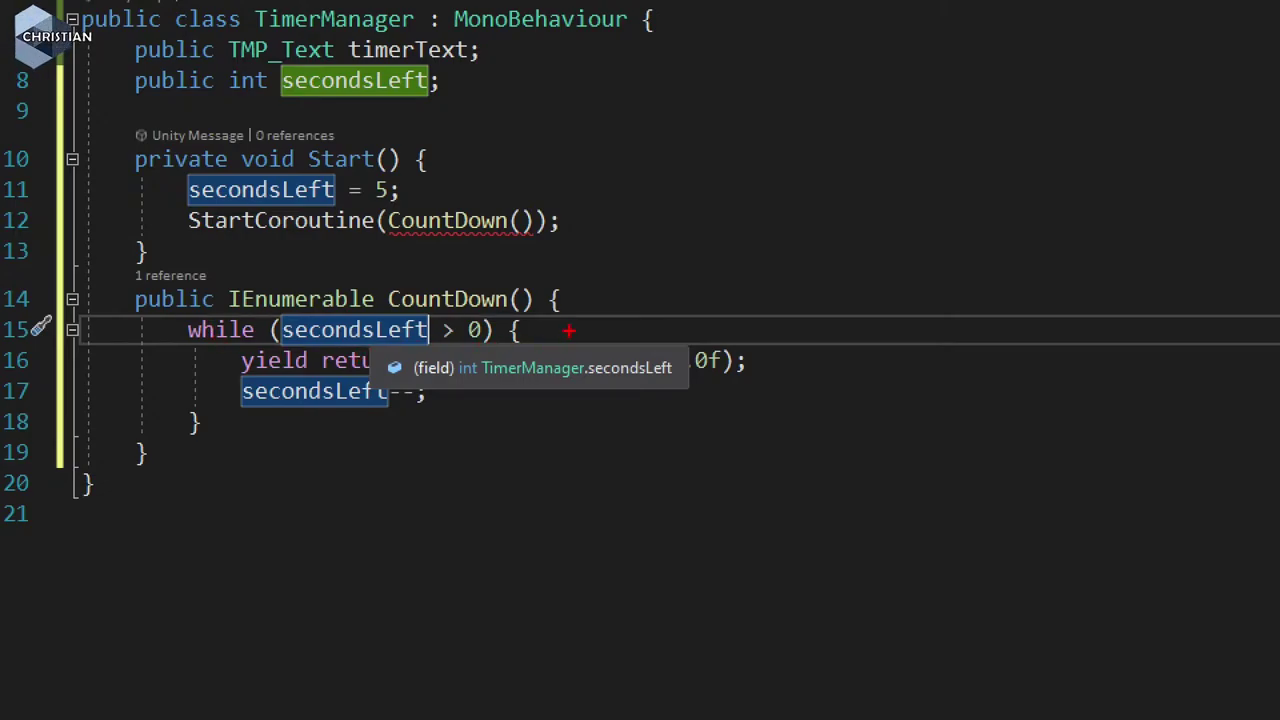
pyautogui.moveTo(232, 448); pyautogui.dragTo(173, 438)
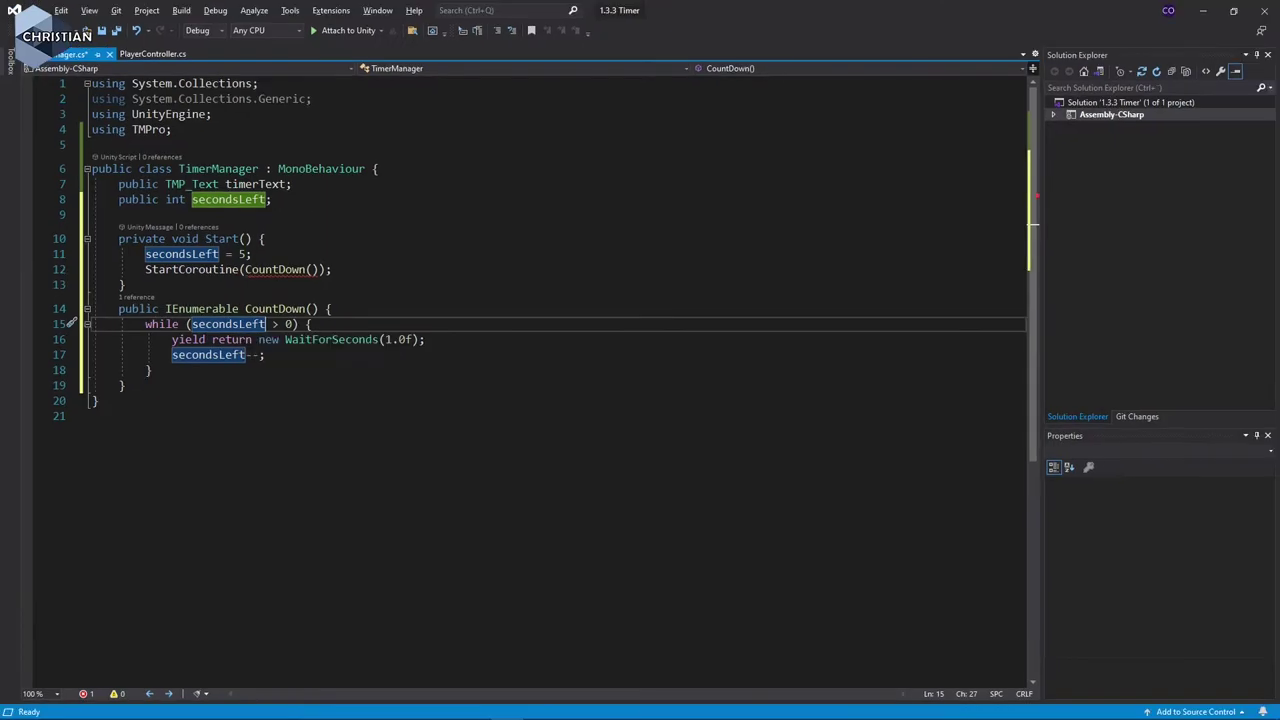
pyautogui.click(155, 372)
# Call GameOver(); after the while loop, correcting the stray slash and capitalisation typos.
pyautogui.press('Return')
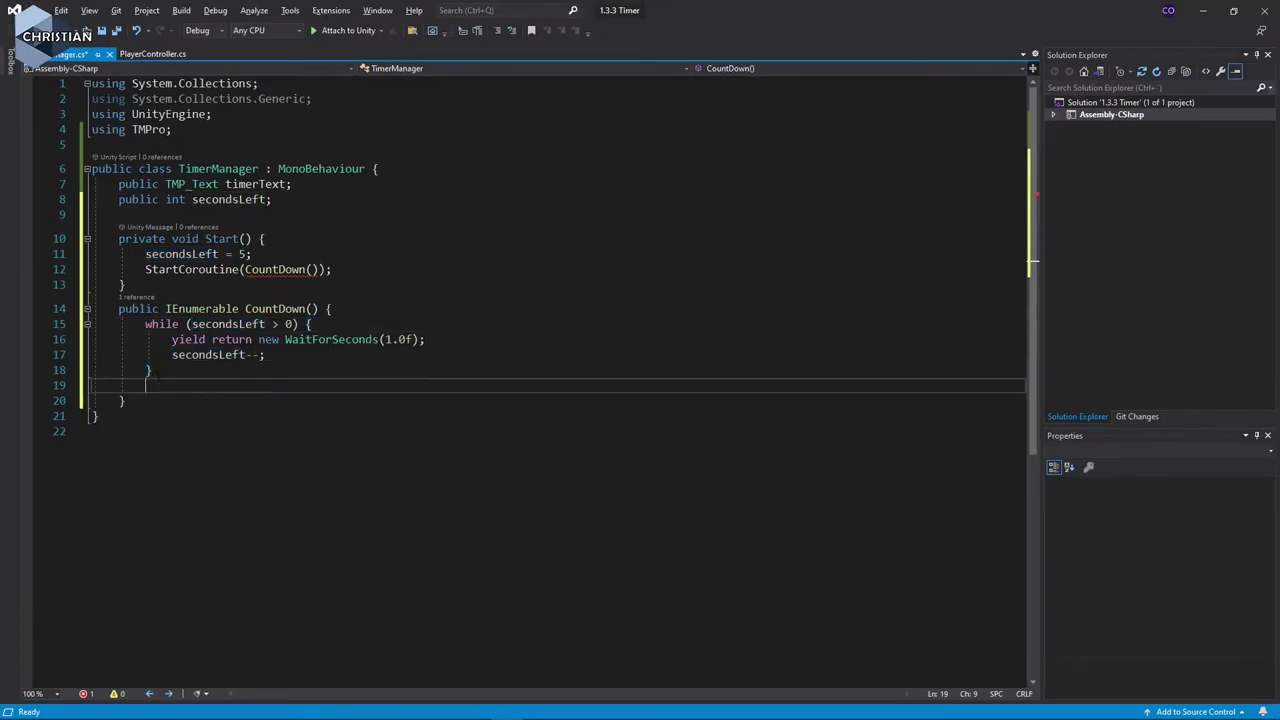
pyautogui.write('GAmeOv')
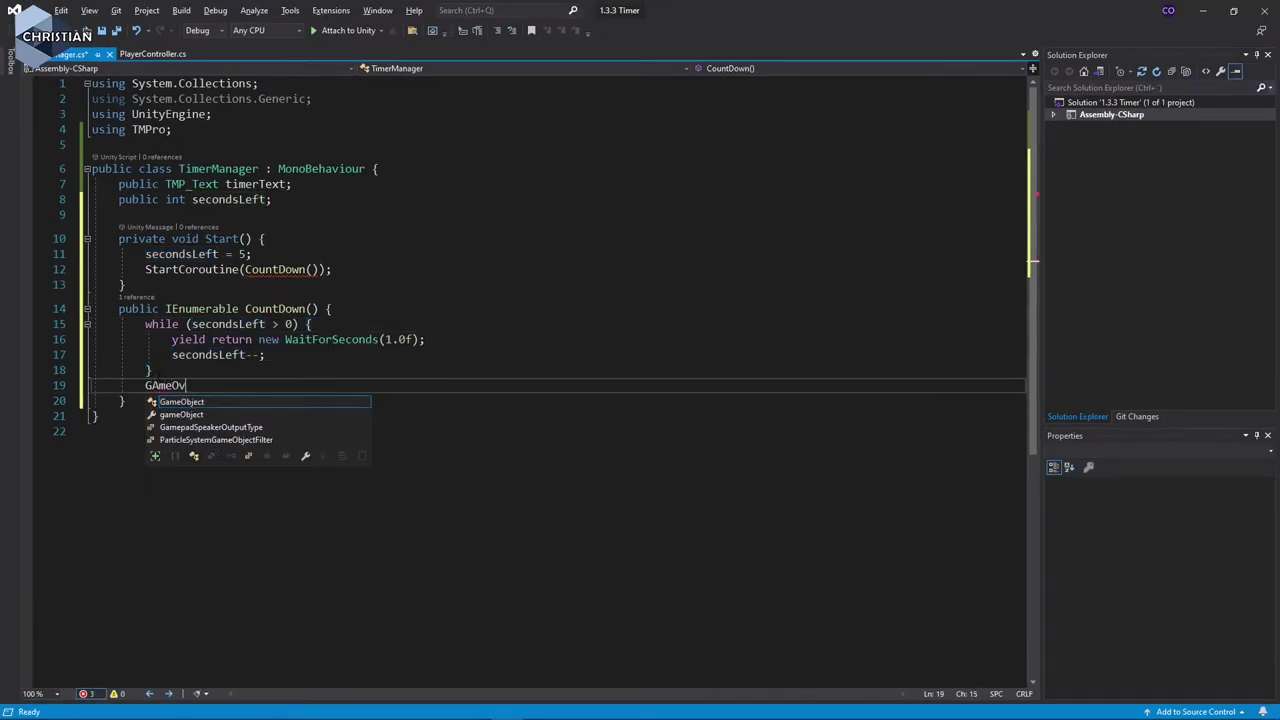
pyautogui.write('er(/);')
pyautogui.press('Left')
pyautogui.press('Left')
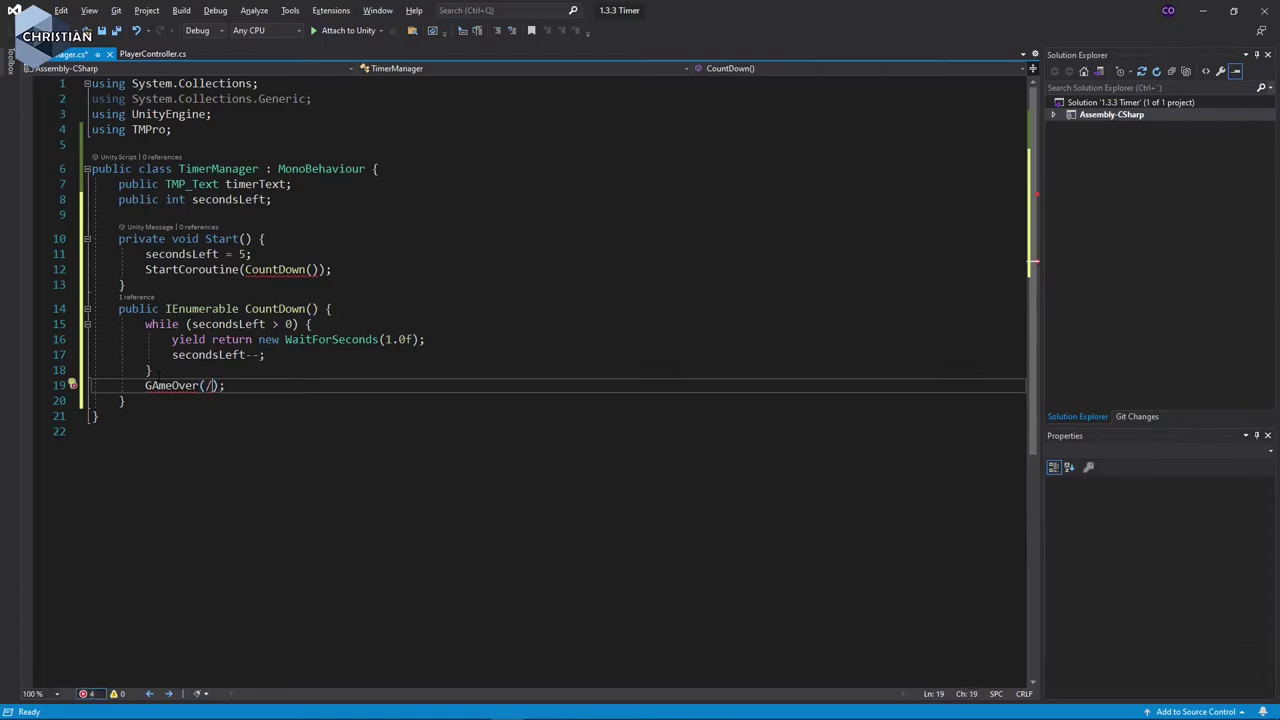
pyautogui.press('BackSpace')
pyautogui.press('Home')
pyautogui.press('Right')
pyautogui.press('Delete')
pyautogui.write('a')
pyautogui.doubleClick(176, 386)
pyautogui.hotkey('ctrl', 'c')
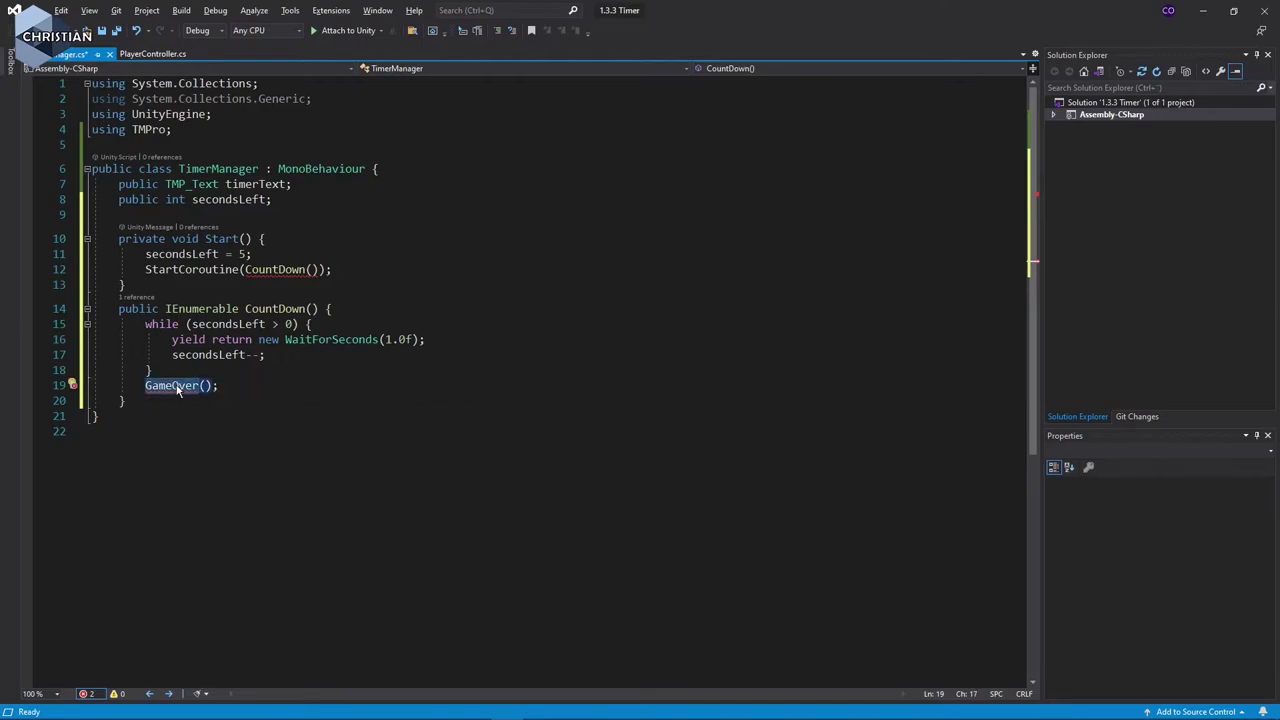
# Add a void GameOver() method logging "Du dog....trist" below CountDown and save the script.
pyautogui.click(152, 401)
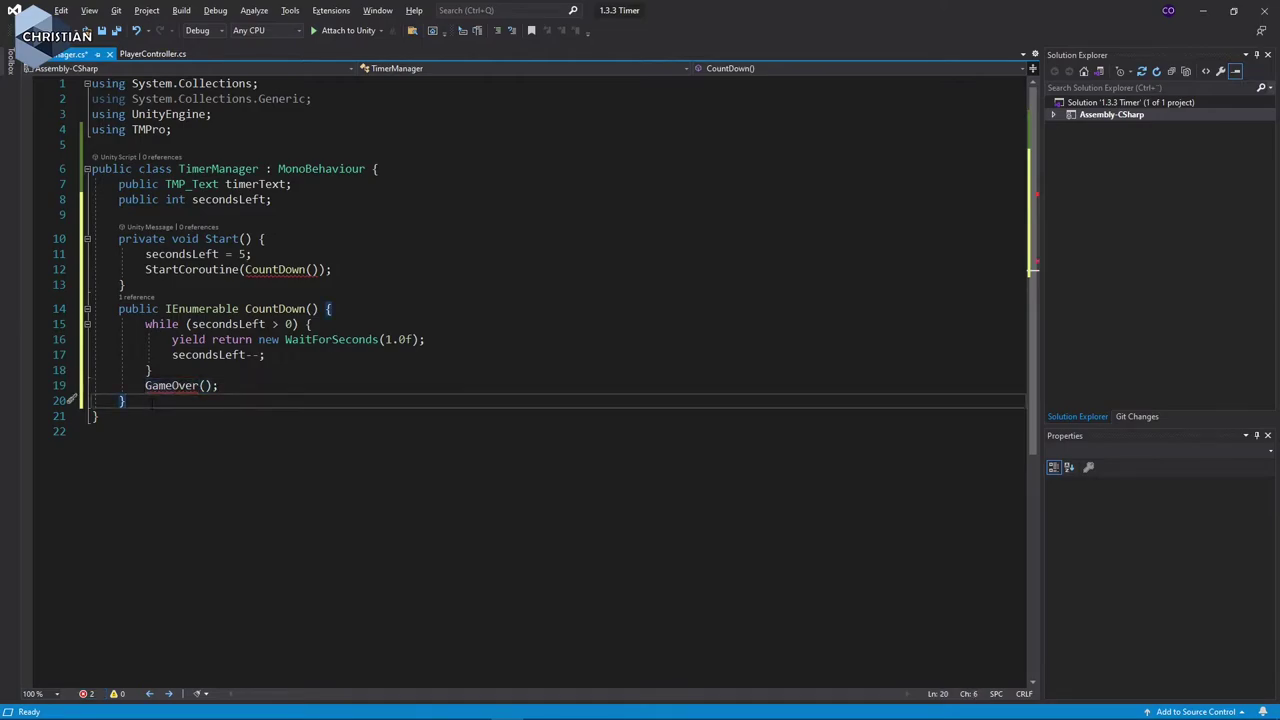
pyautogui.press('Return')
pyautogui.write('v')
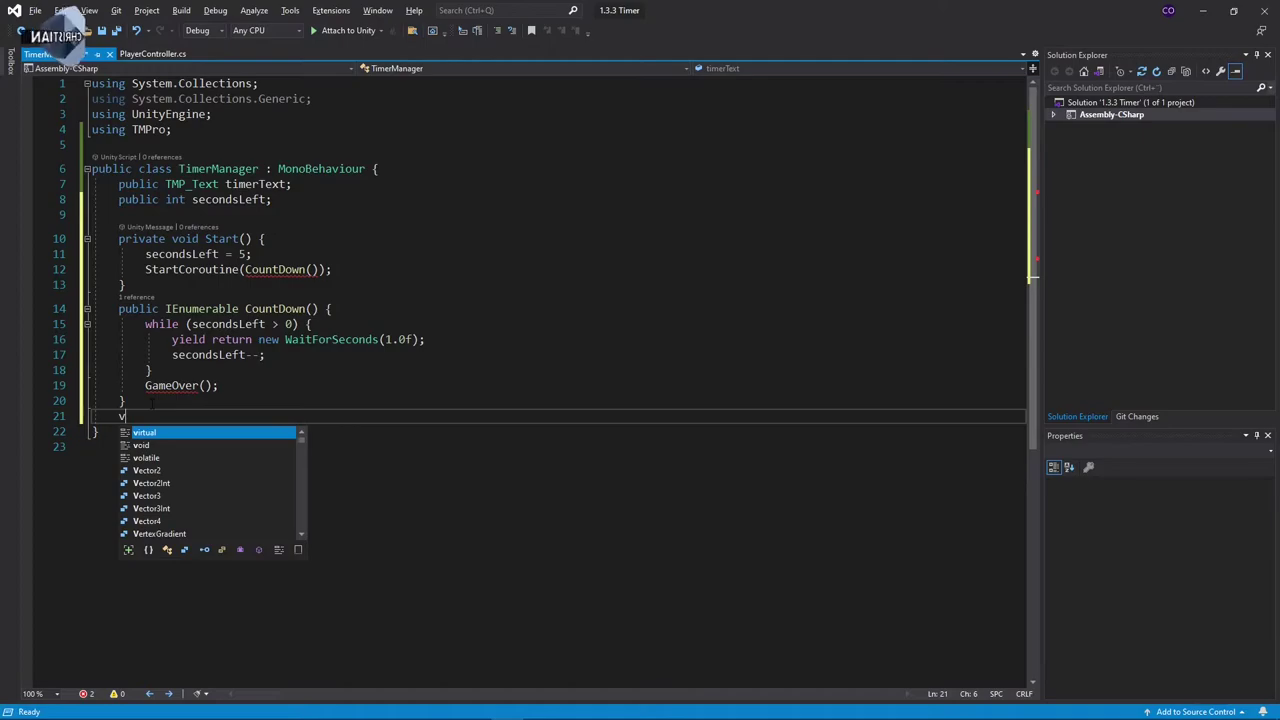
pyautogui.write('oid')
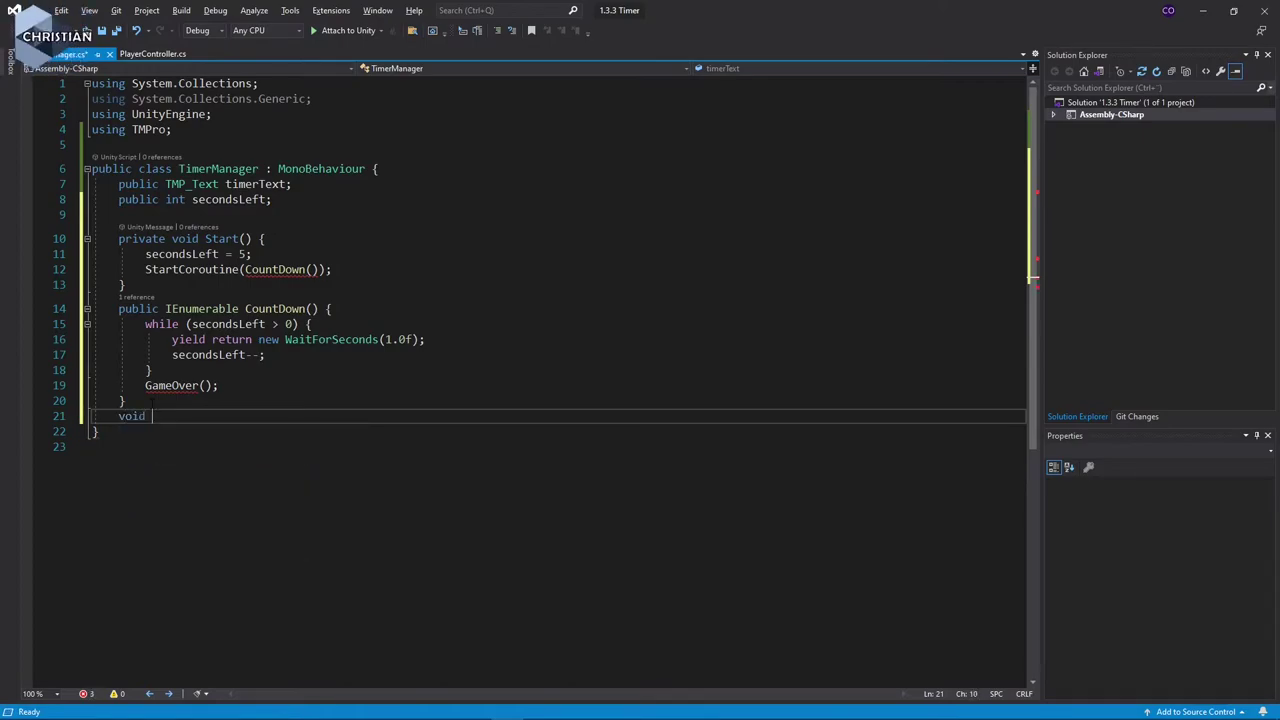
pyautogui.hotkey('ctrl', 'v')
pyautogui.write('() ')
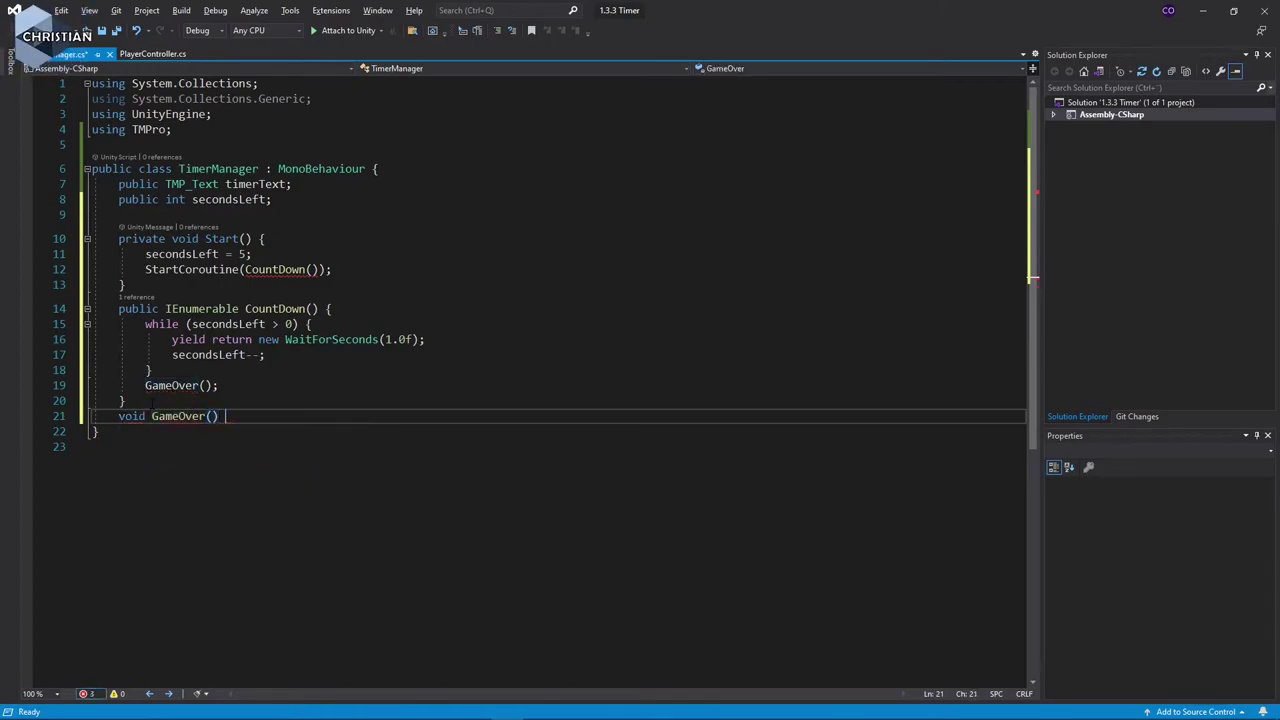
pyautogui.write('{')
pyautogui.press('Return')
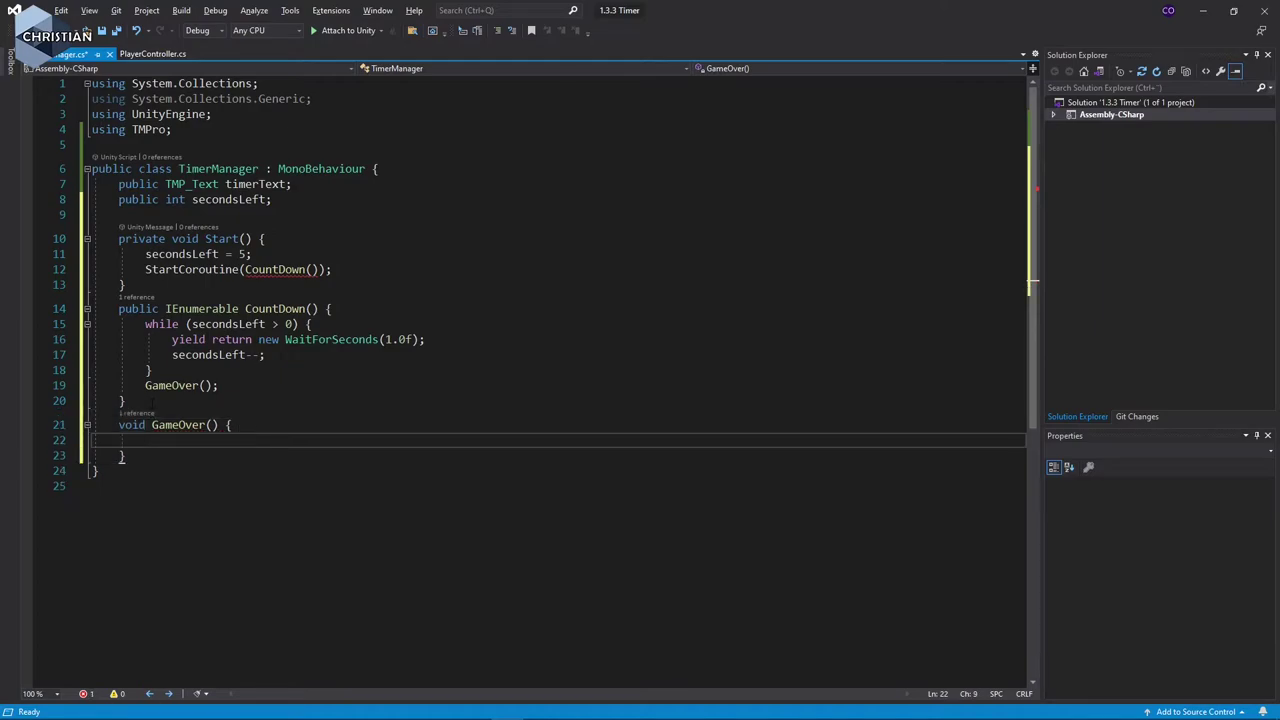
pyautogui.write('deb')
pyautogui.write('.Log(')
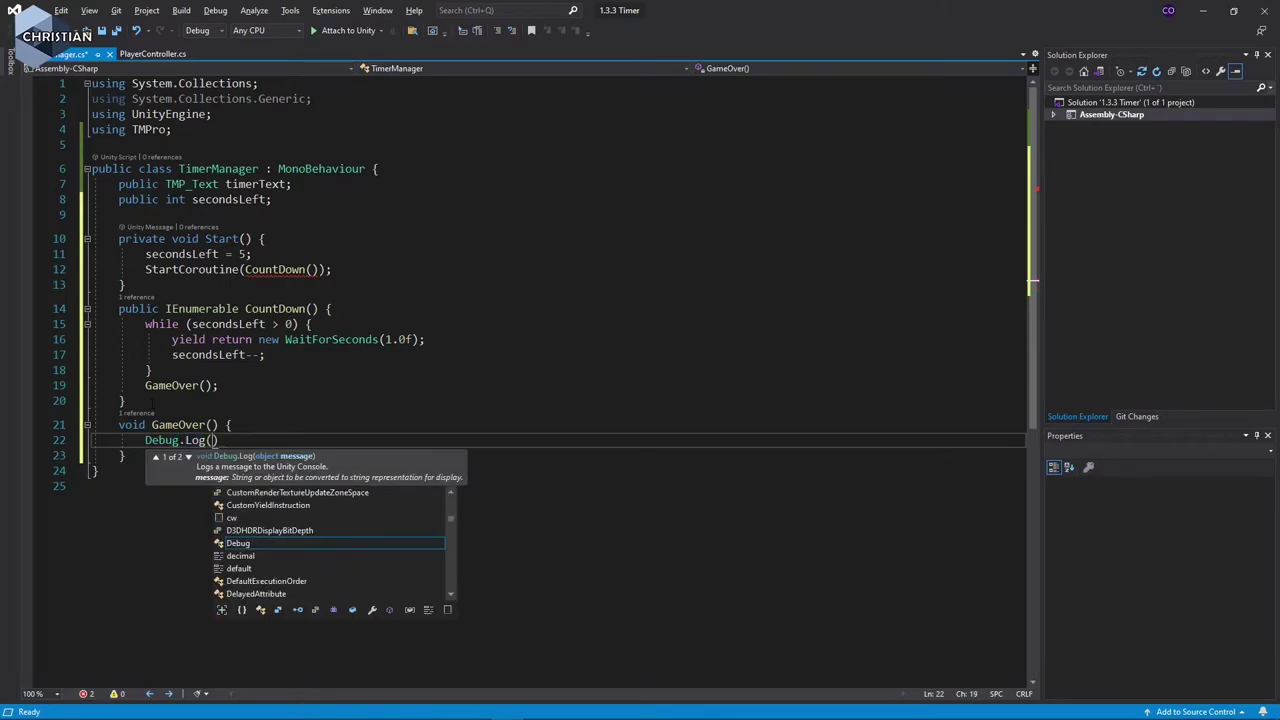
pyautogui.write('"D')
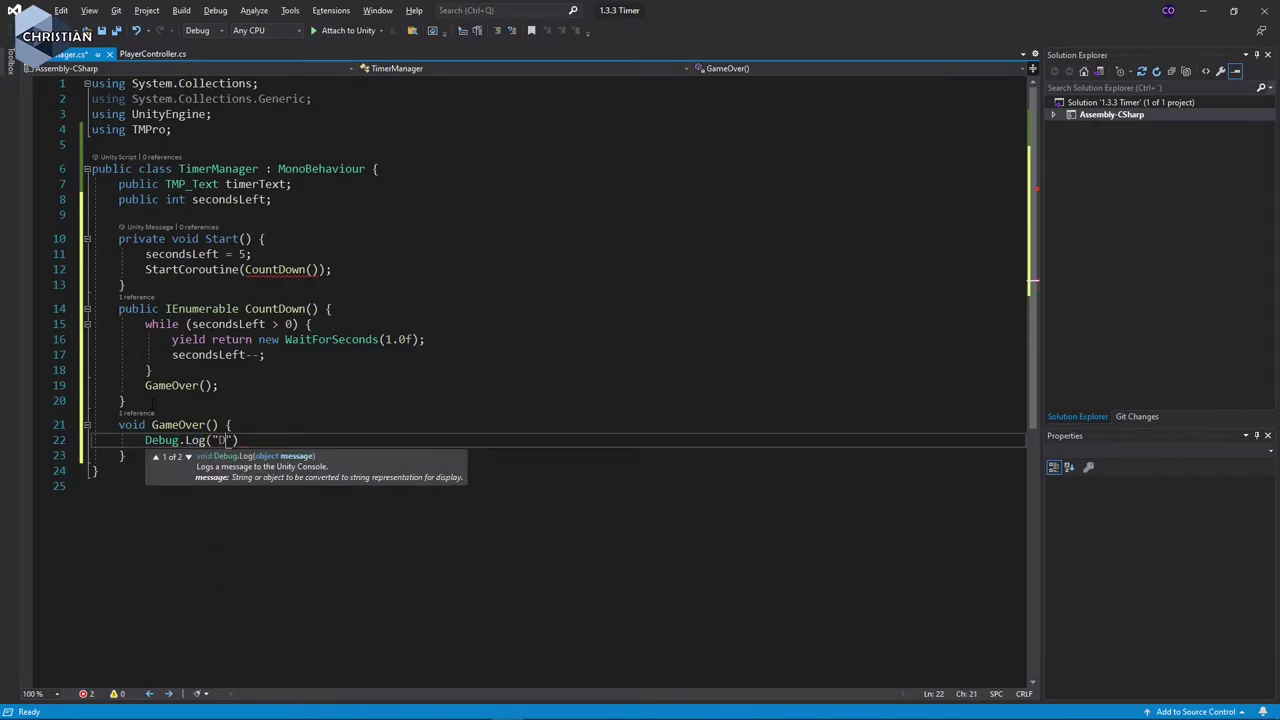
pyautogui.write('u dog.')
pyautogui.write('...trist')
pyautogui.write('");')
pyautogui.hotkey('ctrl', 's')
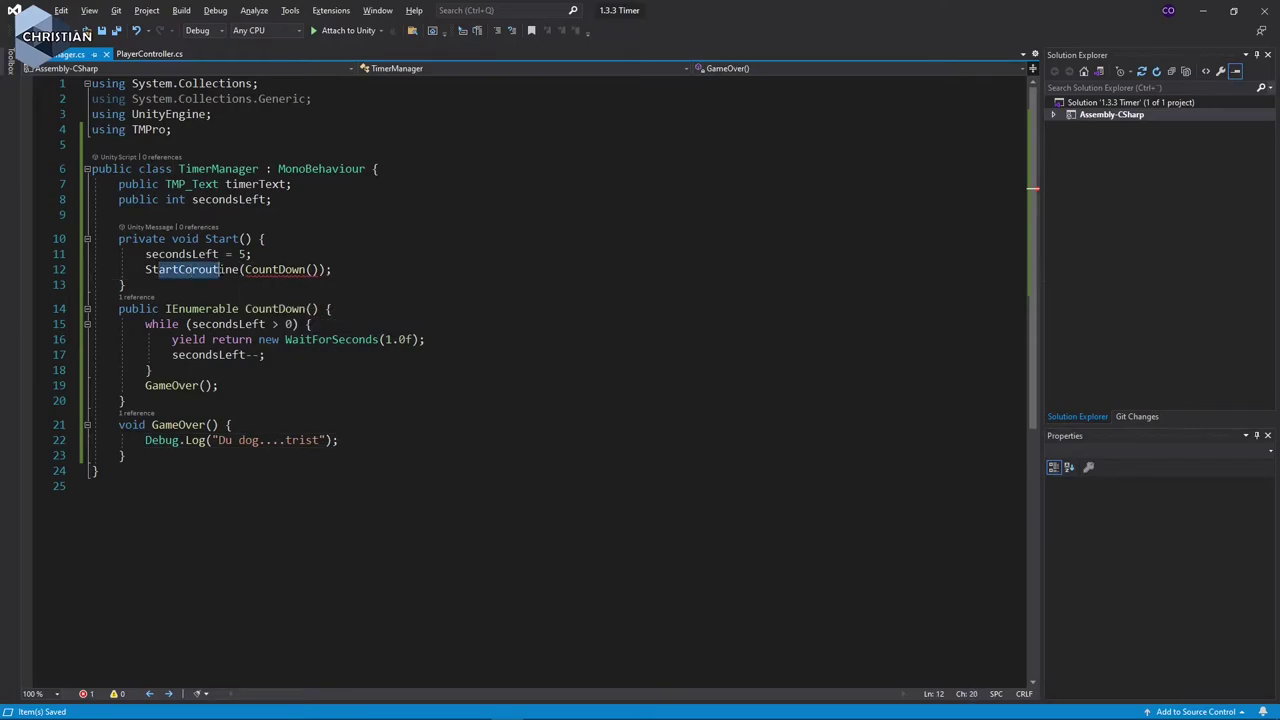
# Review CountDown's StartCoroutine call, the WaitForSeconds(1.0f) wait and secondsLeft uses.
pyautogui.doubleClick(284, 270)
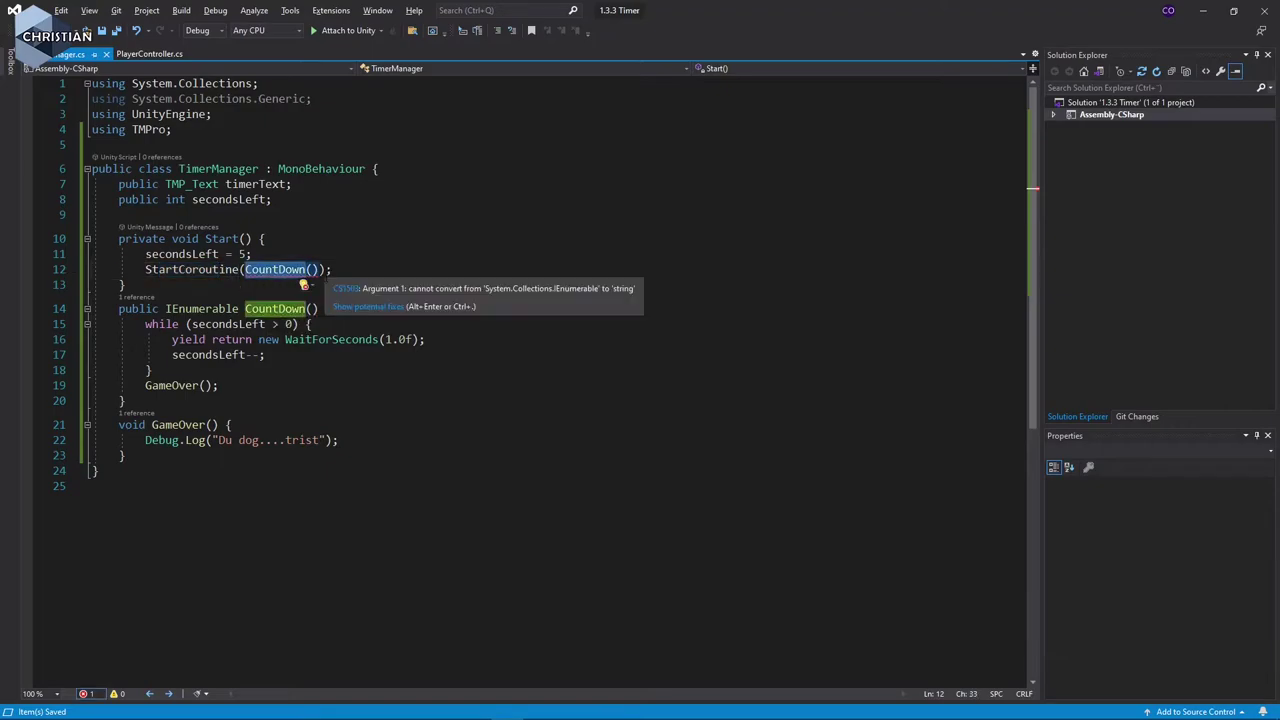
pyautogui.click(313, 324)
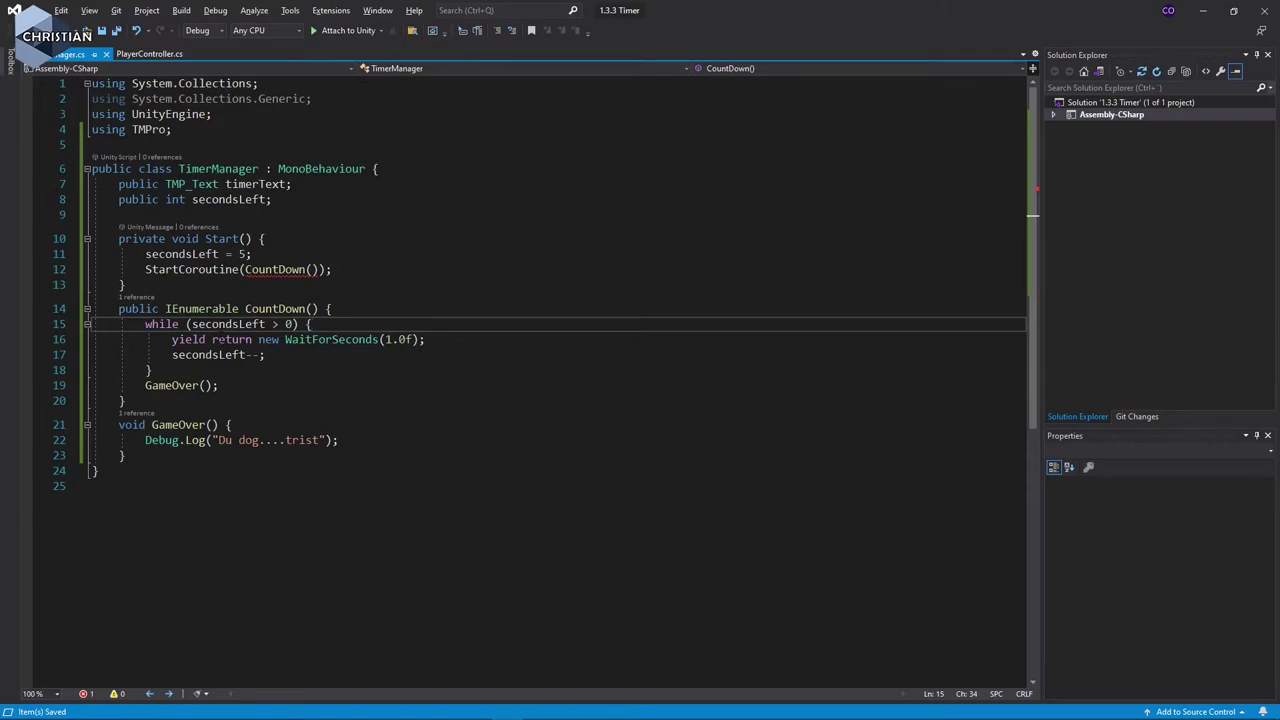
pyautogui.moveTo(285, 340); pyautogui.dragTo(418, 340)
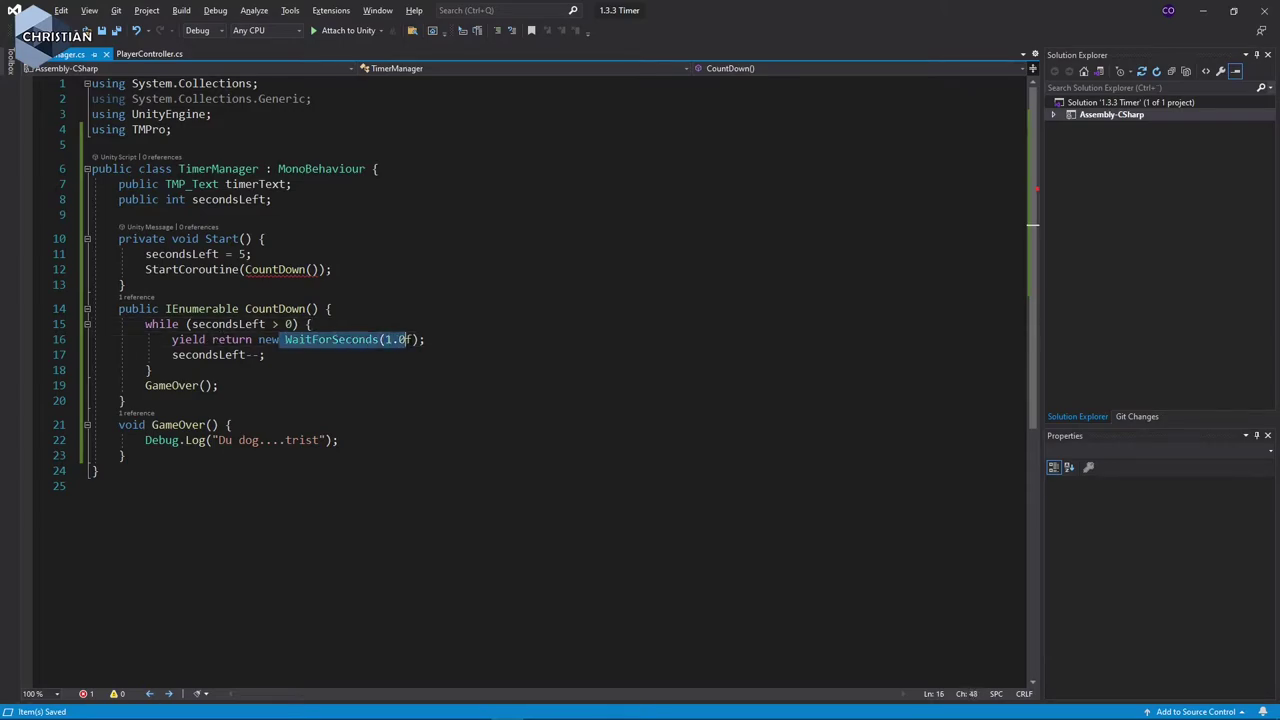
pyautogui.doubleClick(208, 355)
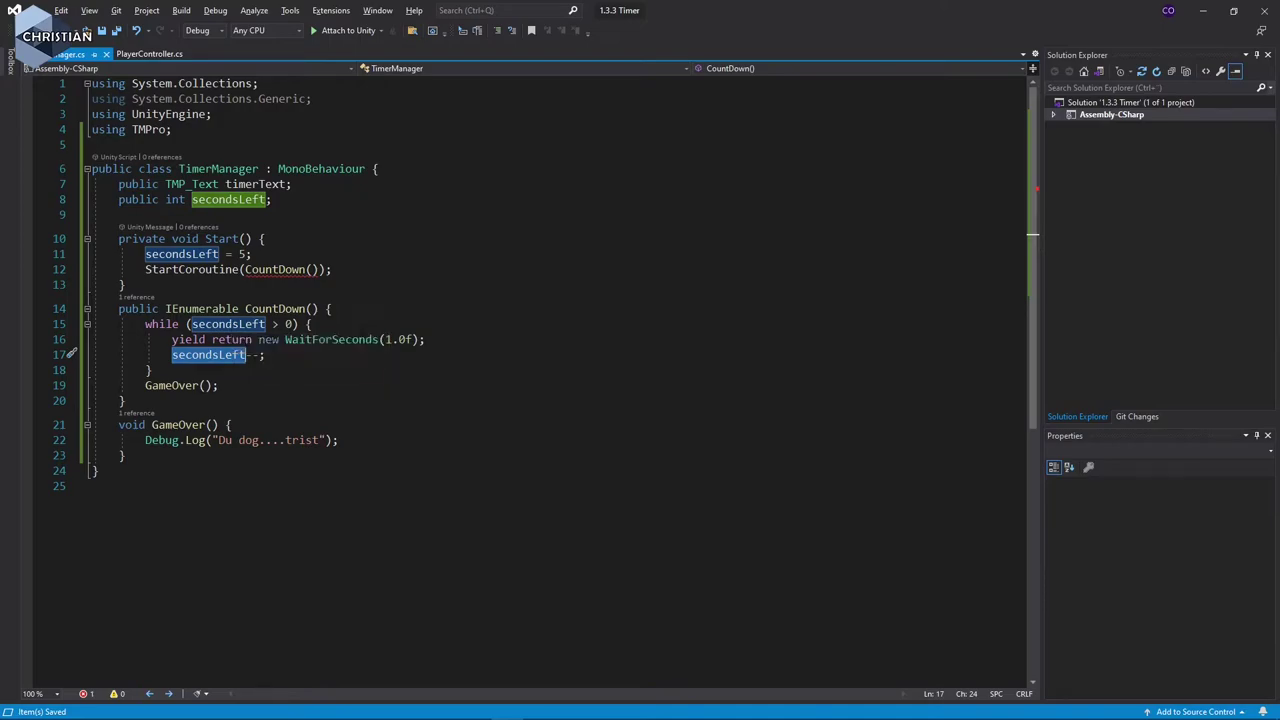
pyautogui.doubleClick(338, 341)
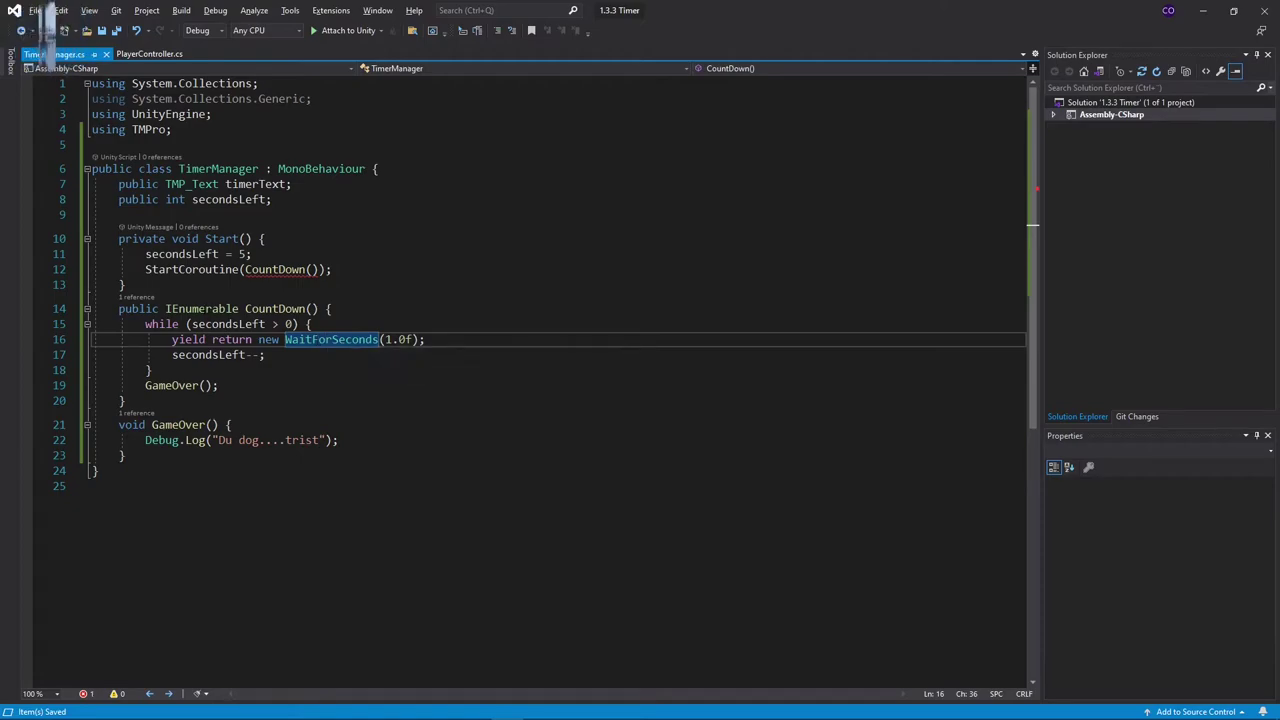
# Change CountDown's return type from IEnumerable to IEnumerator.
pyautogui.doubleClick(203, 310)
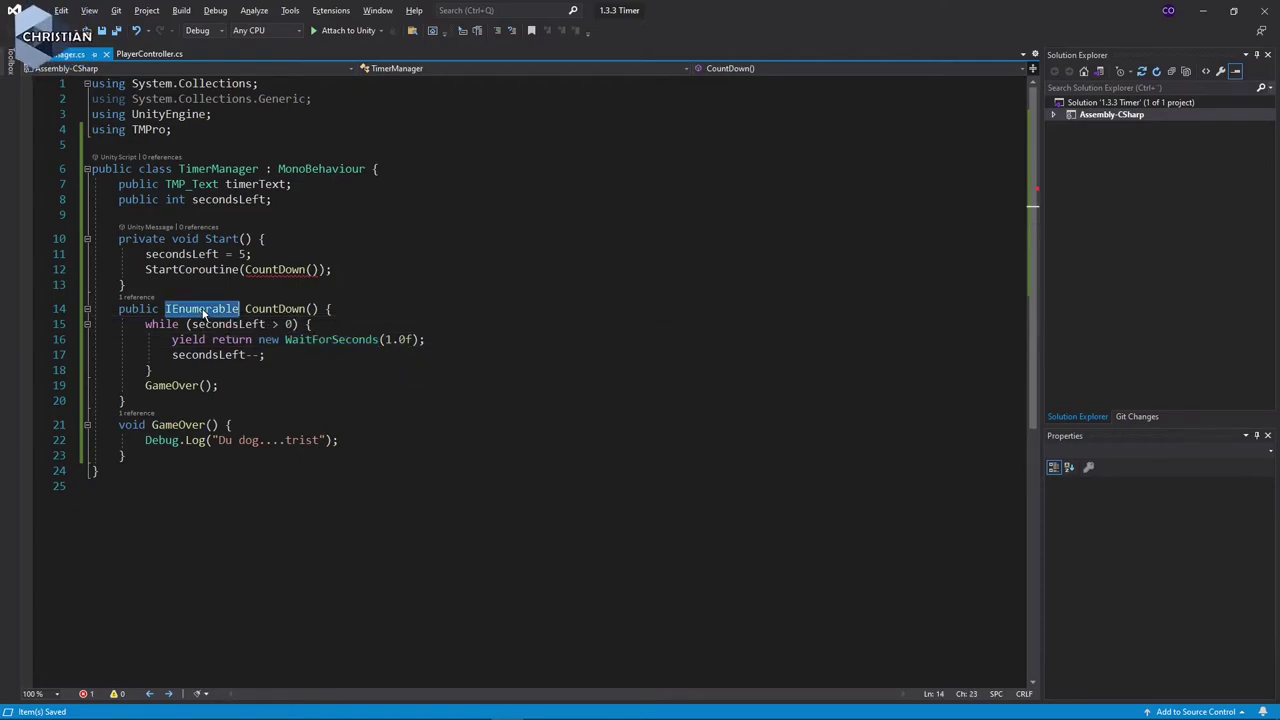
pyautogui.press('BackSpace')
pyautogui.write('IE')
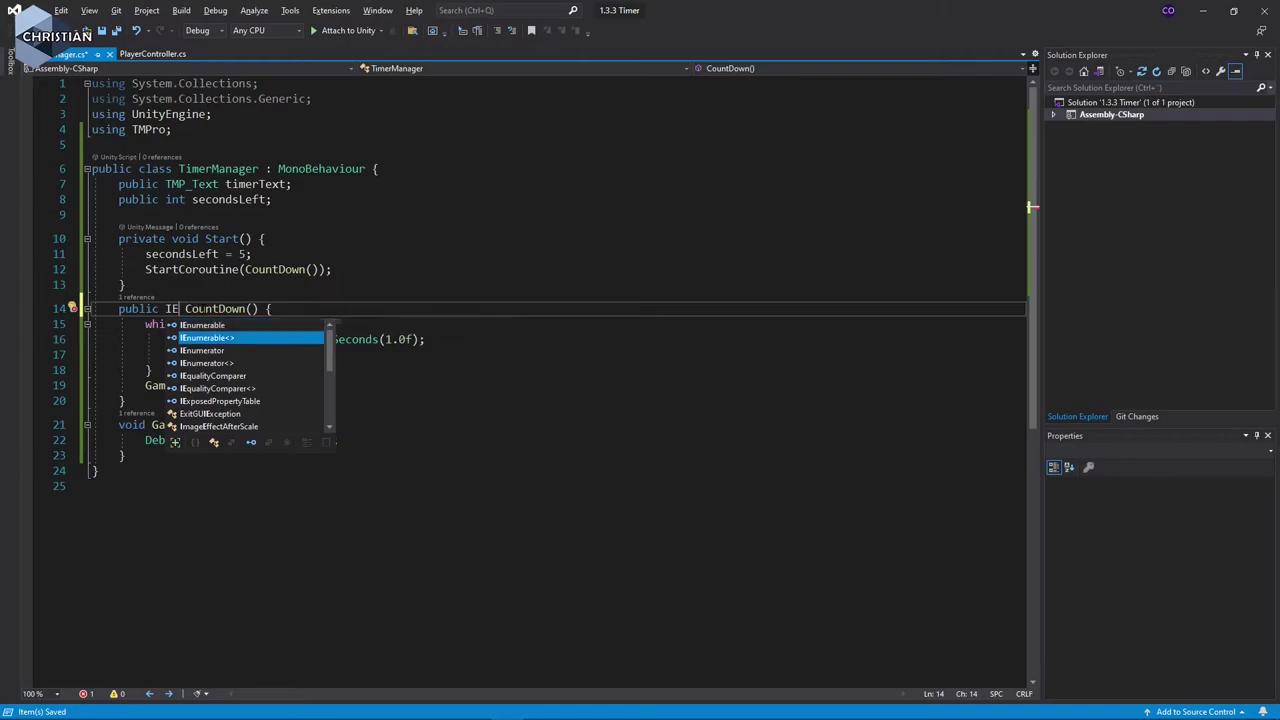
pyautogui.press('Down')
pyautogui.press('Tab')
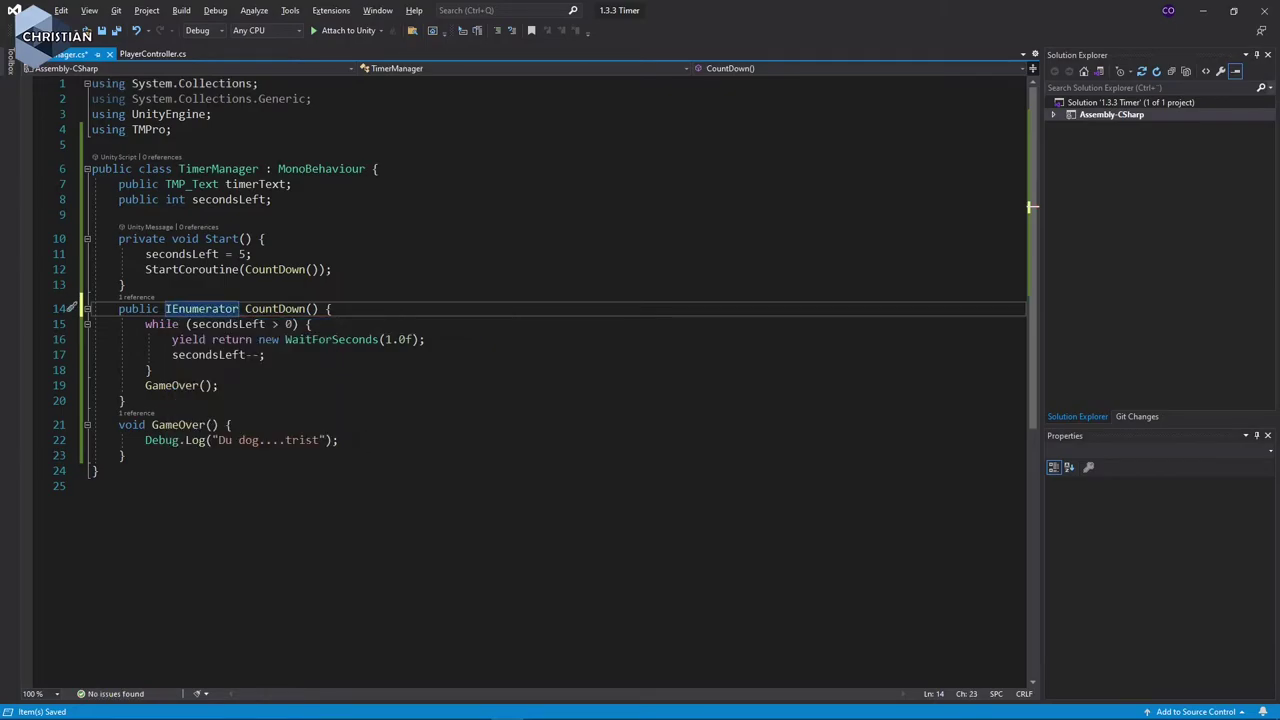
pyautogui.click(341, 424)
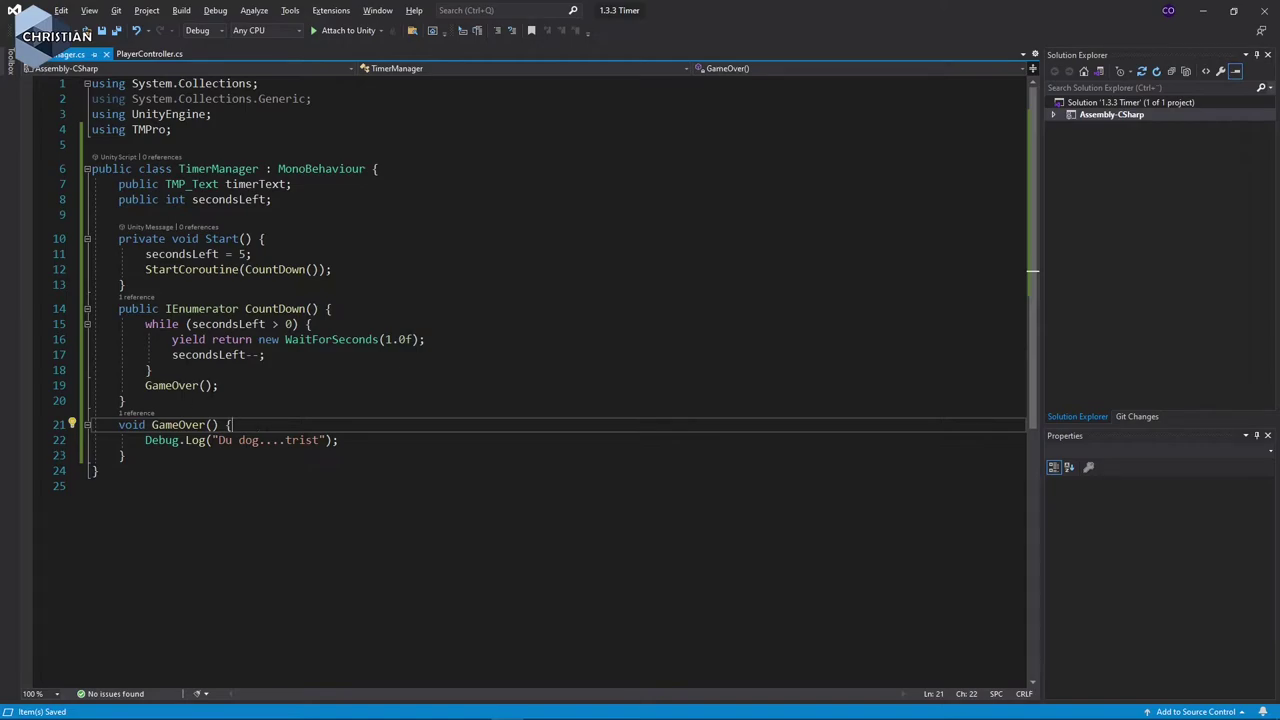
# Add StopCoroutine(CountDown()); after the Debug.Log line in GameOver and save.
pyautogui.click(356, 441)
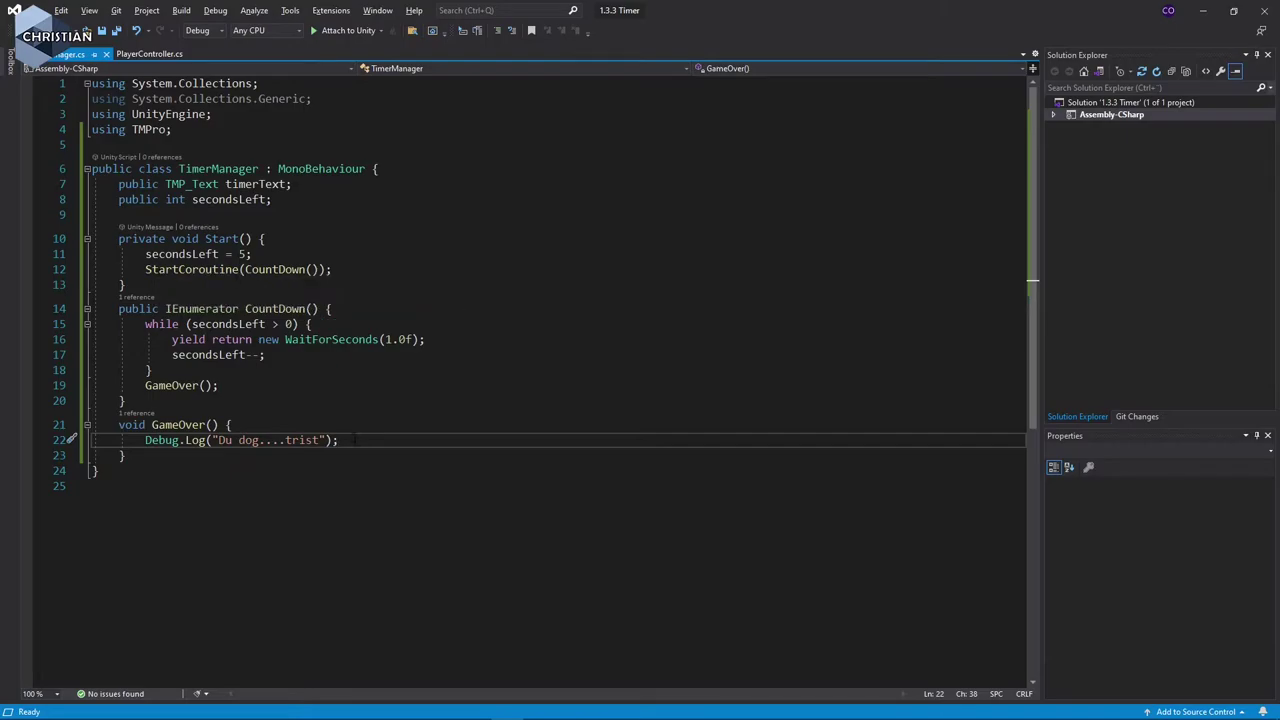
pyautogui.press('Return')
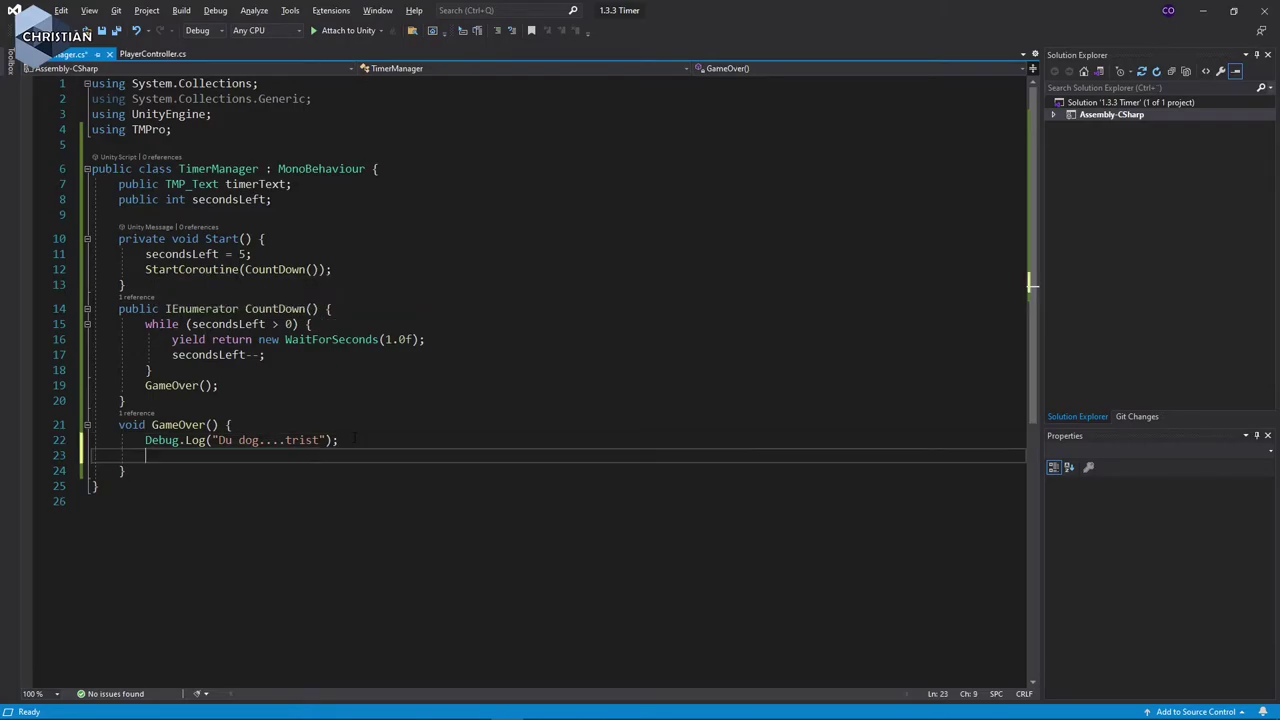
pyautogui.write('stopC')
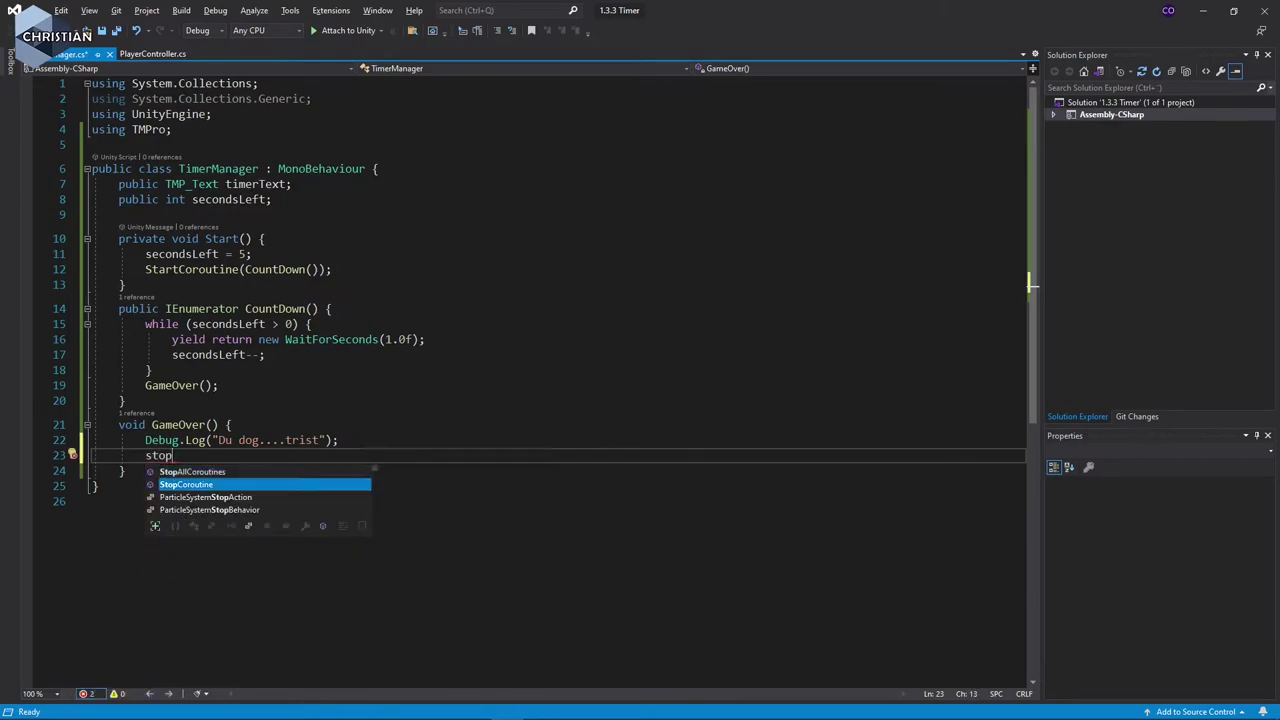
pyautogui.press('Tab')
pyautogui.write('(')
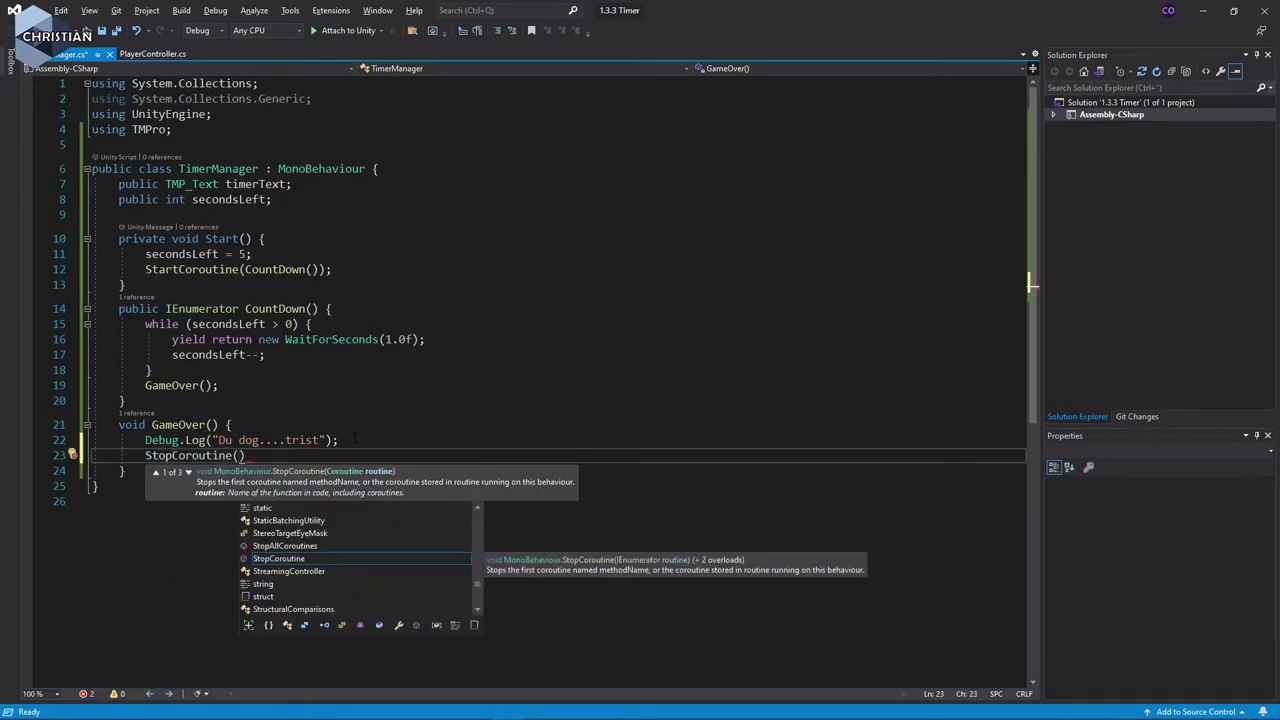
pyautogui.write('Cou')
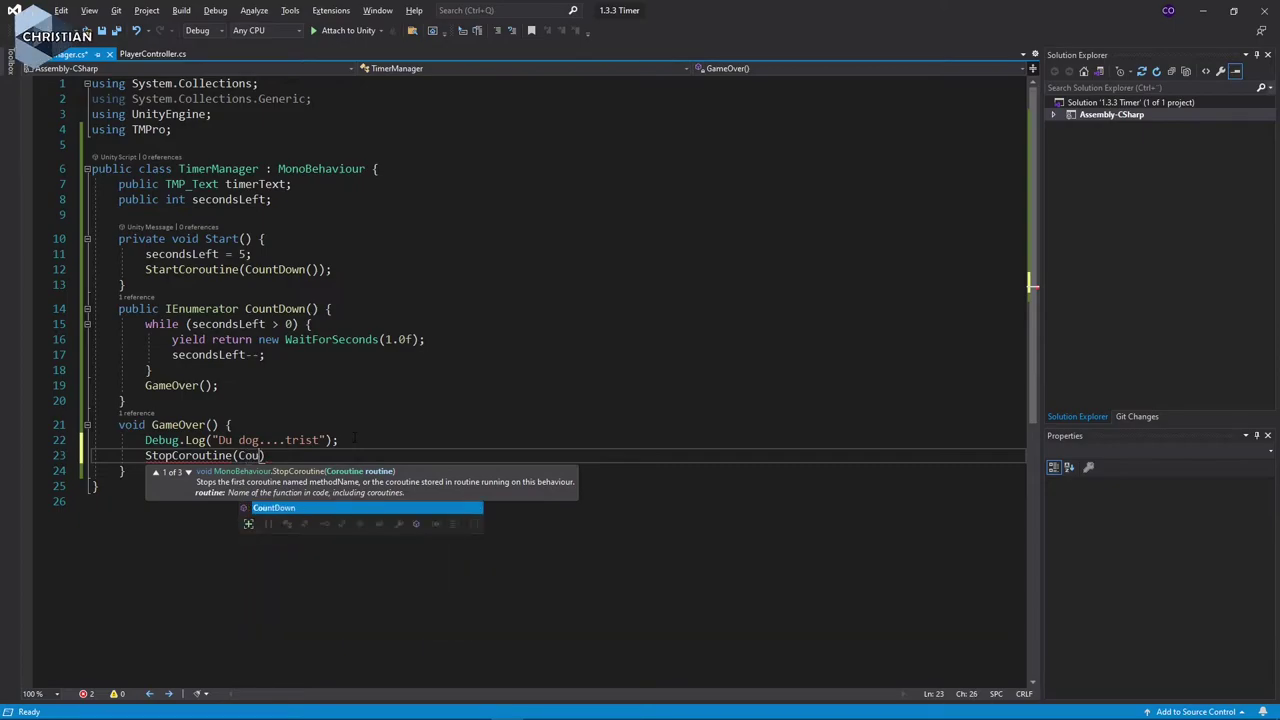
pyautogui.press('Tab')
pyautogui.write('())')
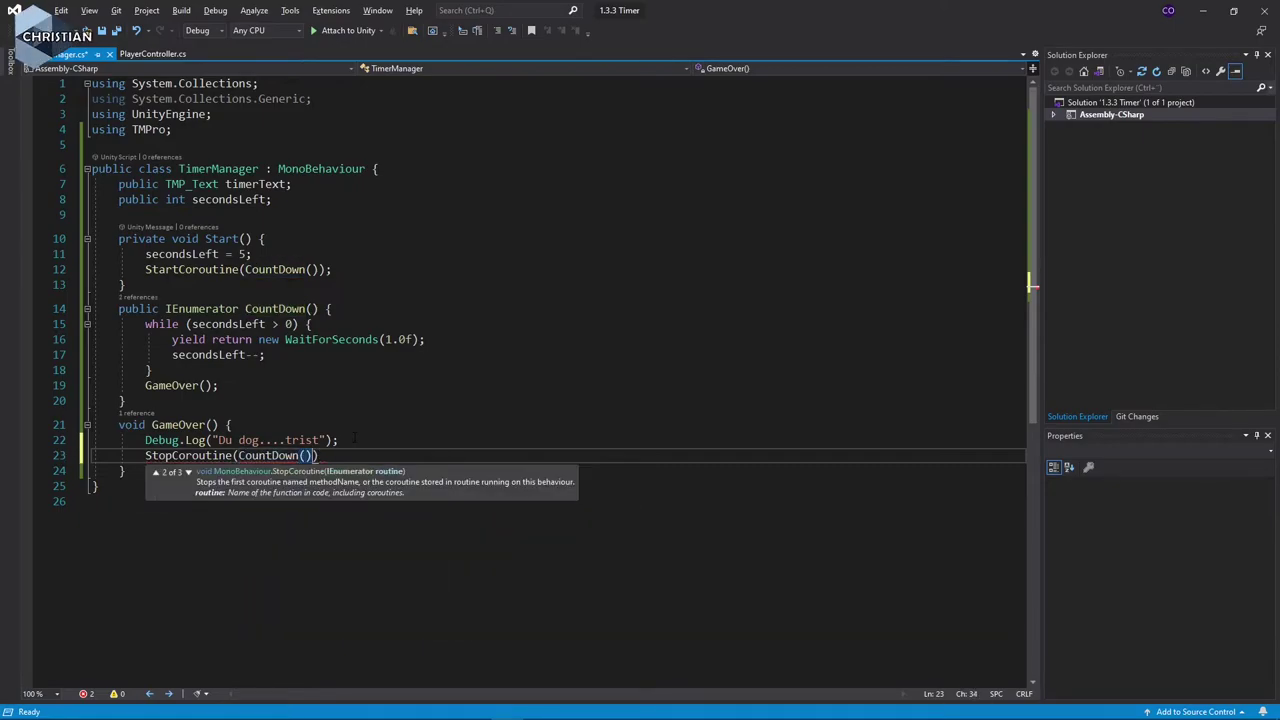
pyautogui.write(';')
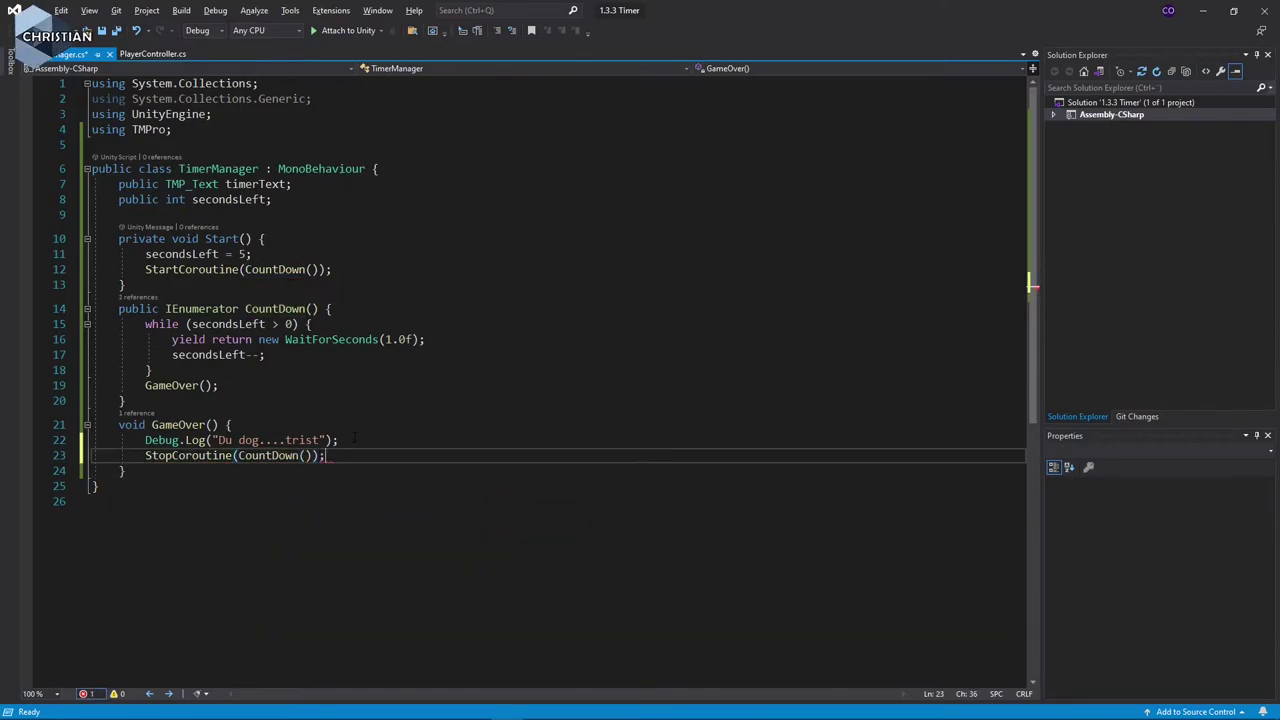
pyautogui.hotkey('ctrl', 's')
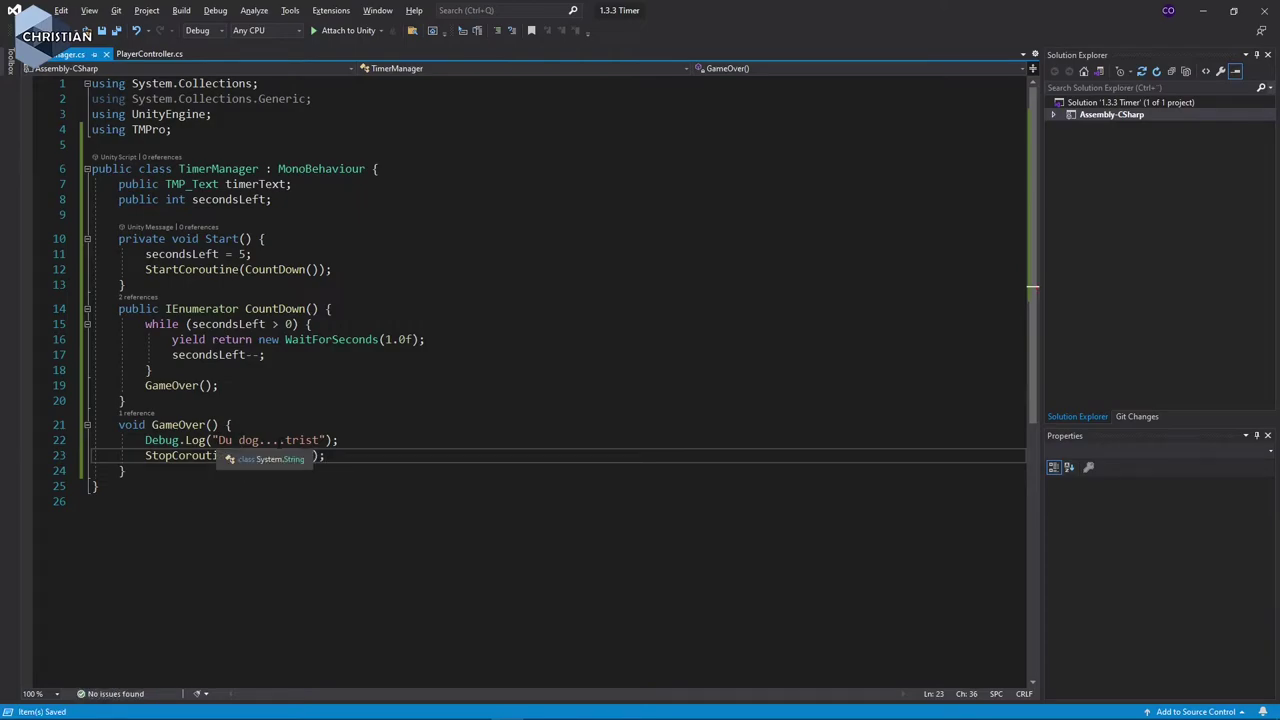
pyautogui.click(204, 455)
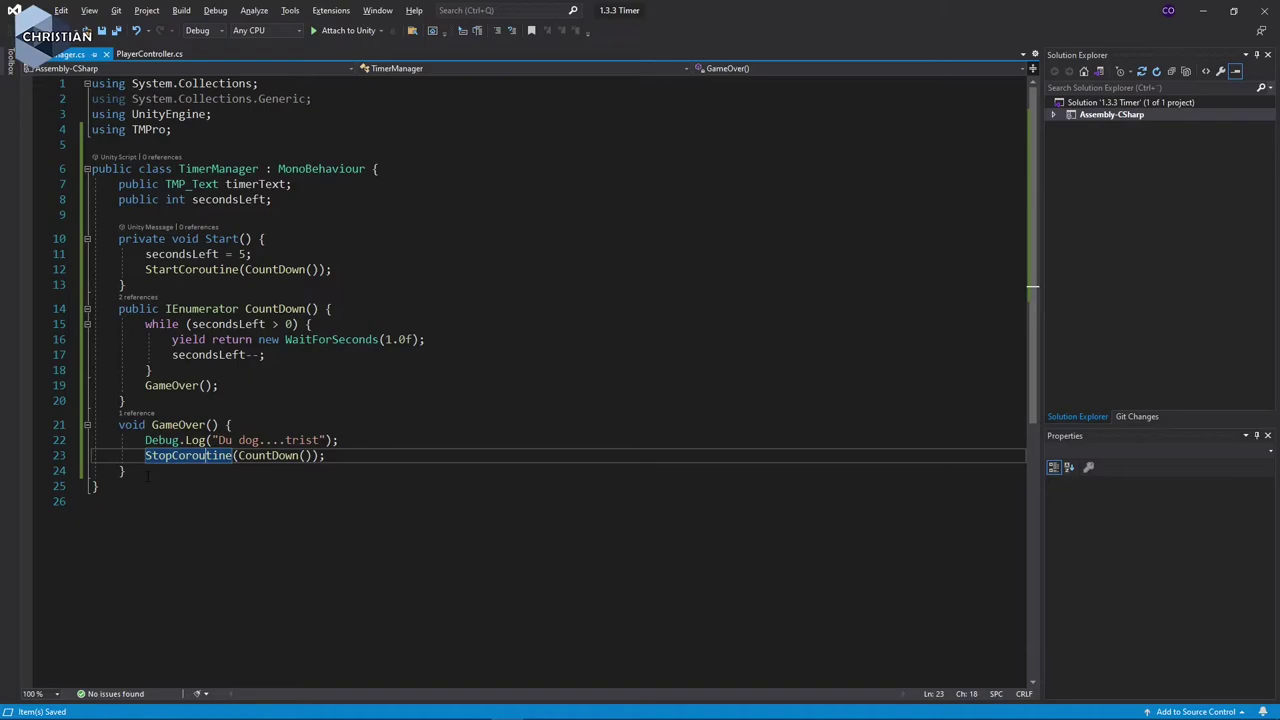
# Add an Update() method after Start that assigns secondsLeft to timerText.text.
pyautogui.click(126, 285)
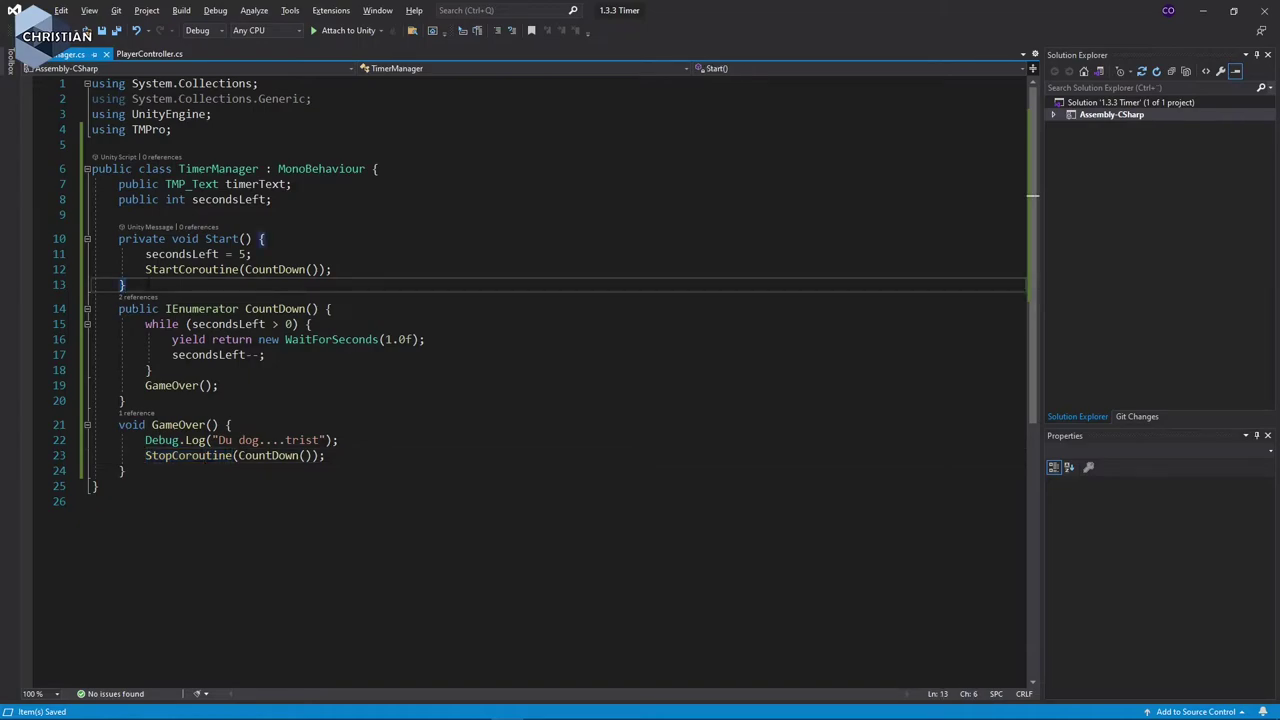
pyautogui.press('Return')
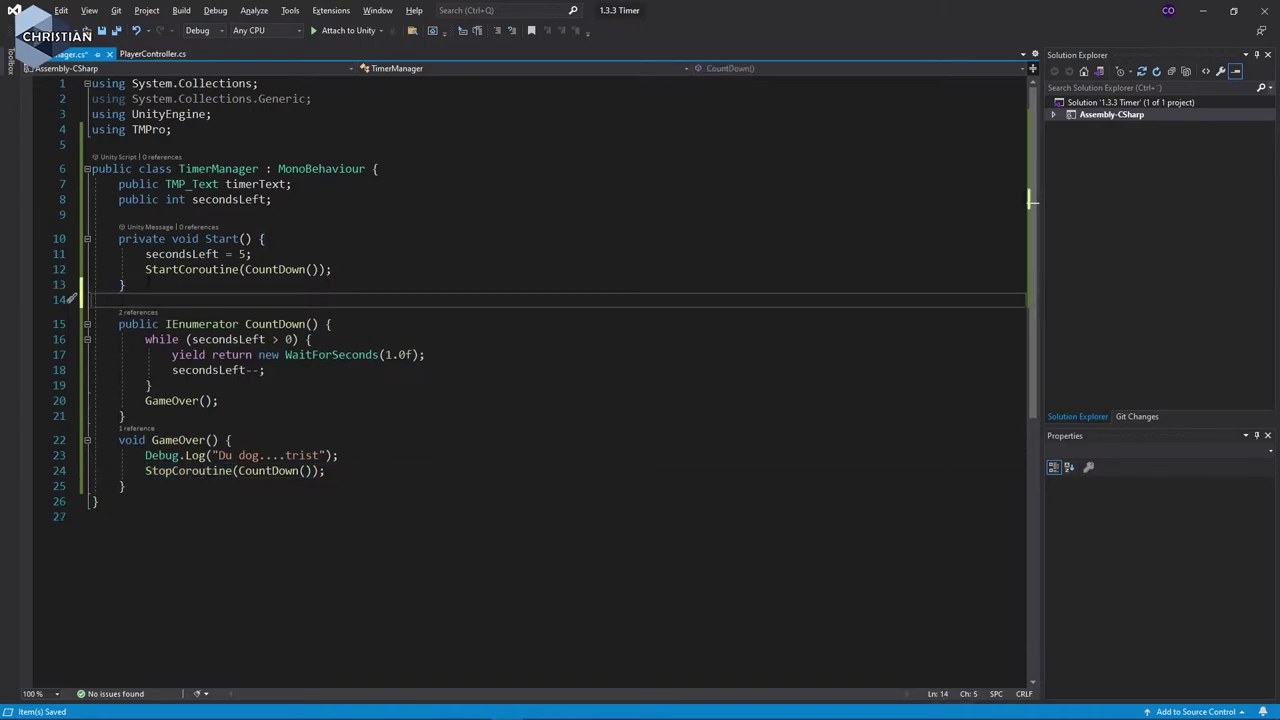
pyautogui.write('I')
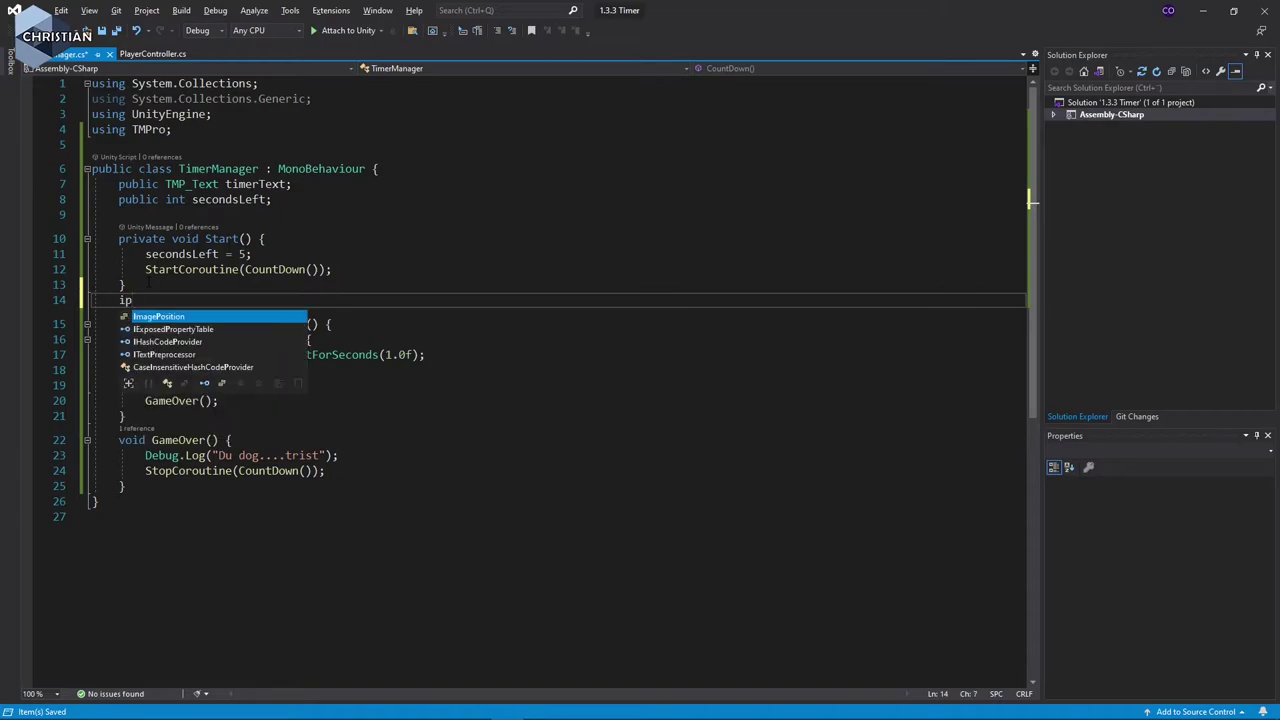
pyautogui.write('upd')
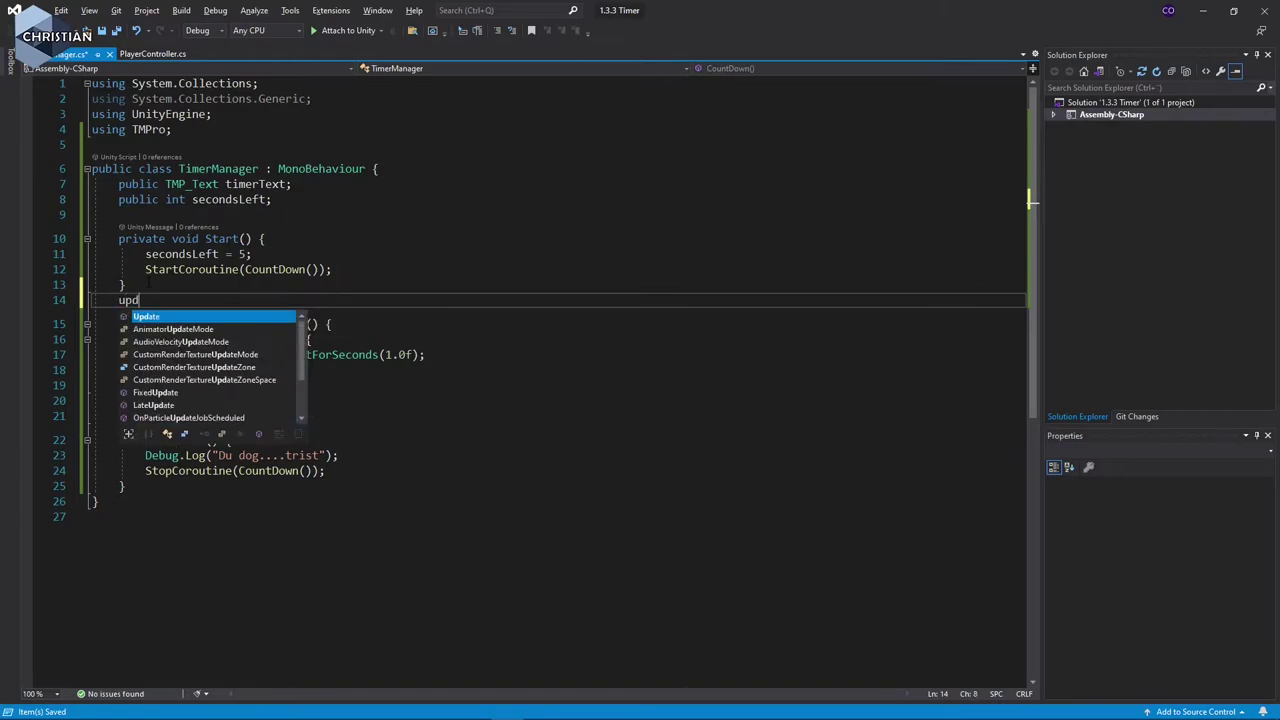
pyautogui.press('Return')
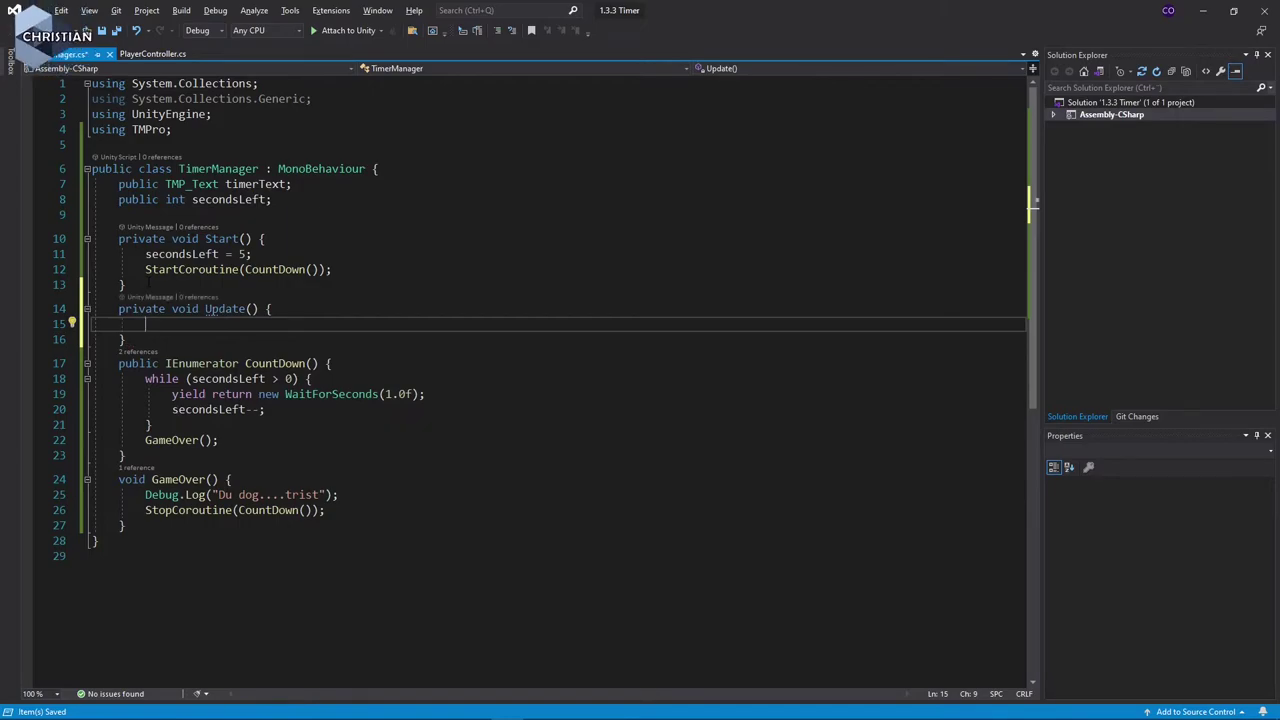
pyautogui.write('t')
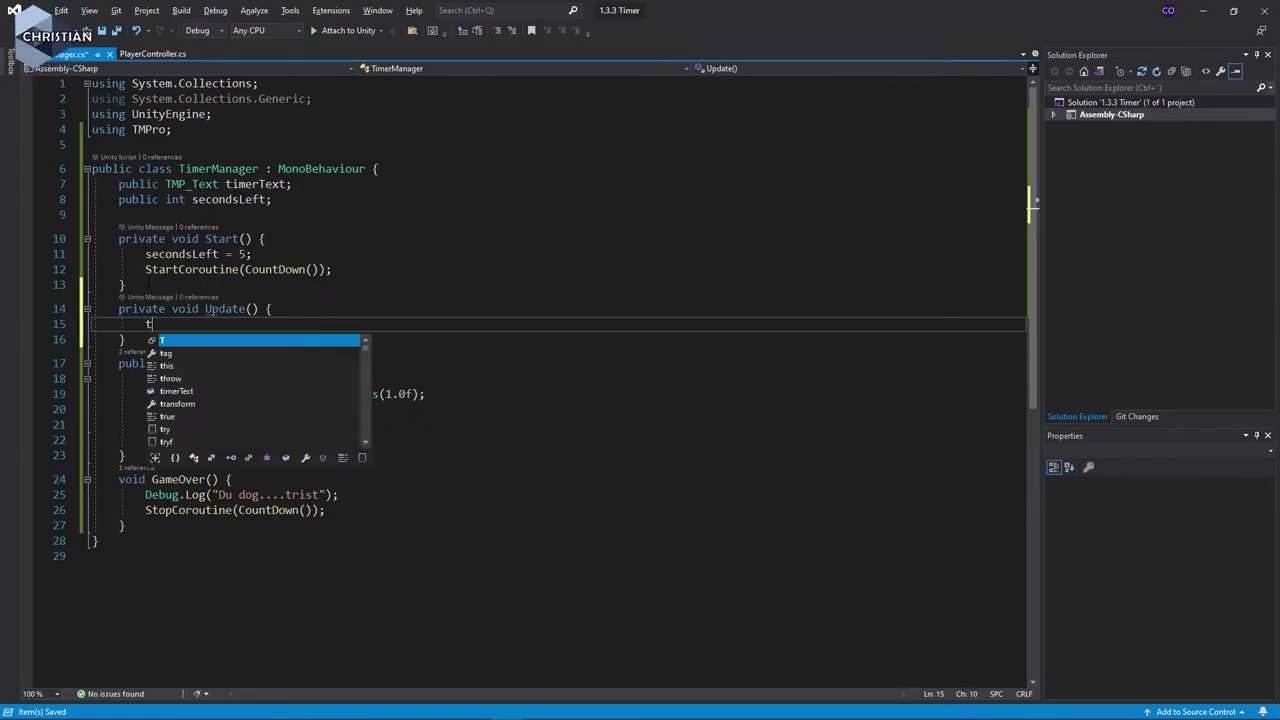
pyautogui.write('imer')
pyautogui.press('Tab')
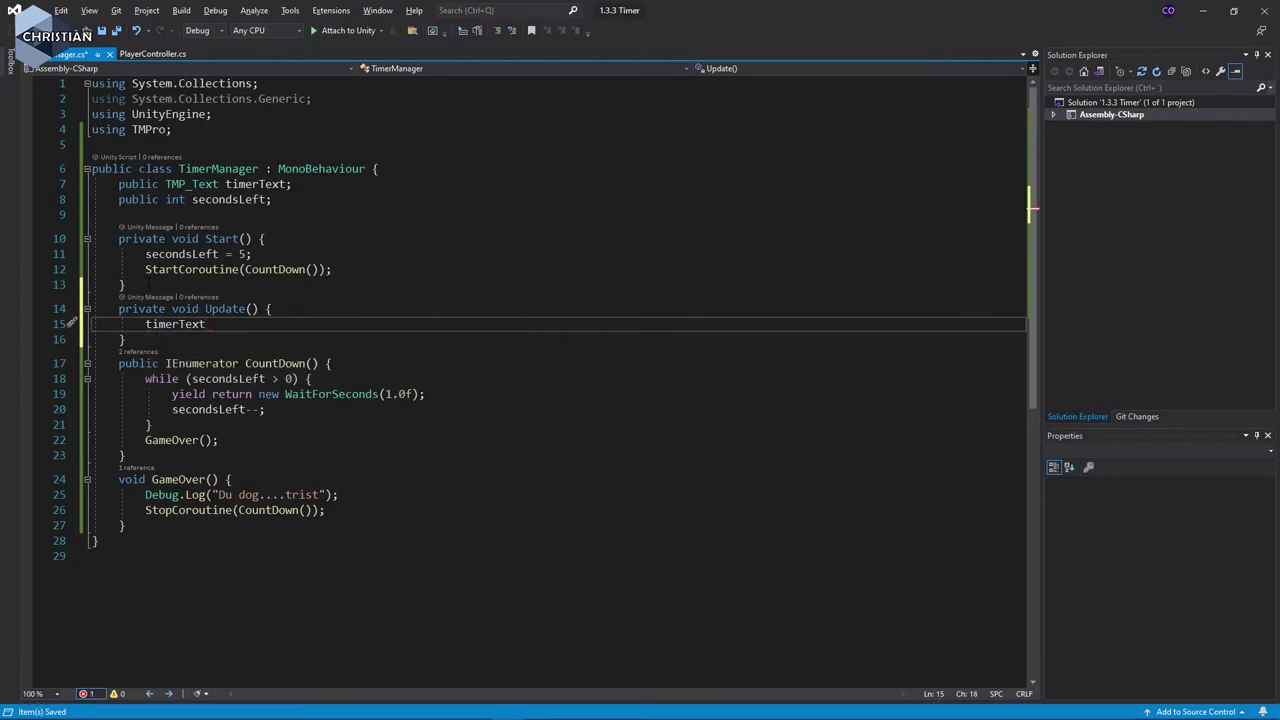
pyautogui.write('.te')
pyautogui.press('Tab')
pyautogui.write('= ')
pyautogui.write('se')
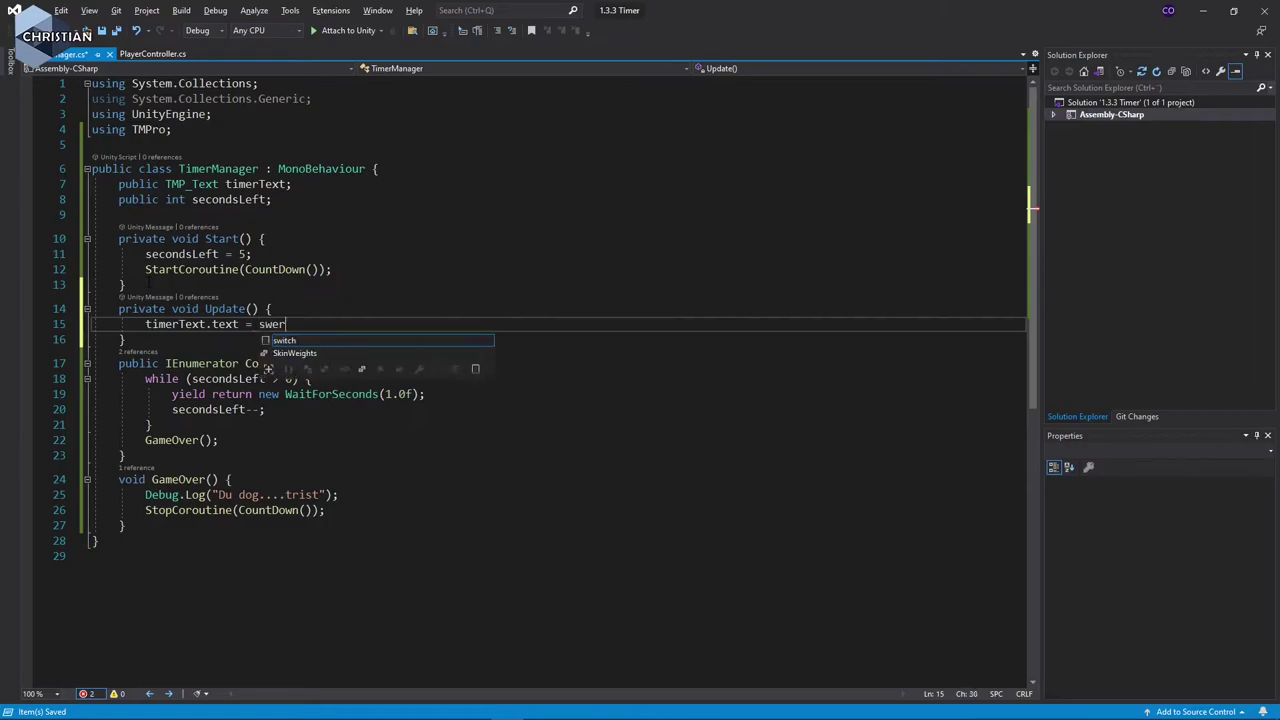
pyautogui.write('c')
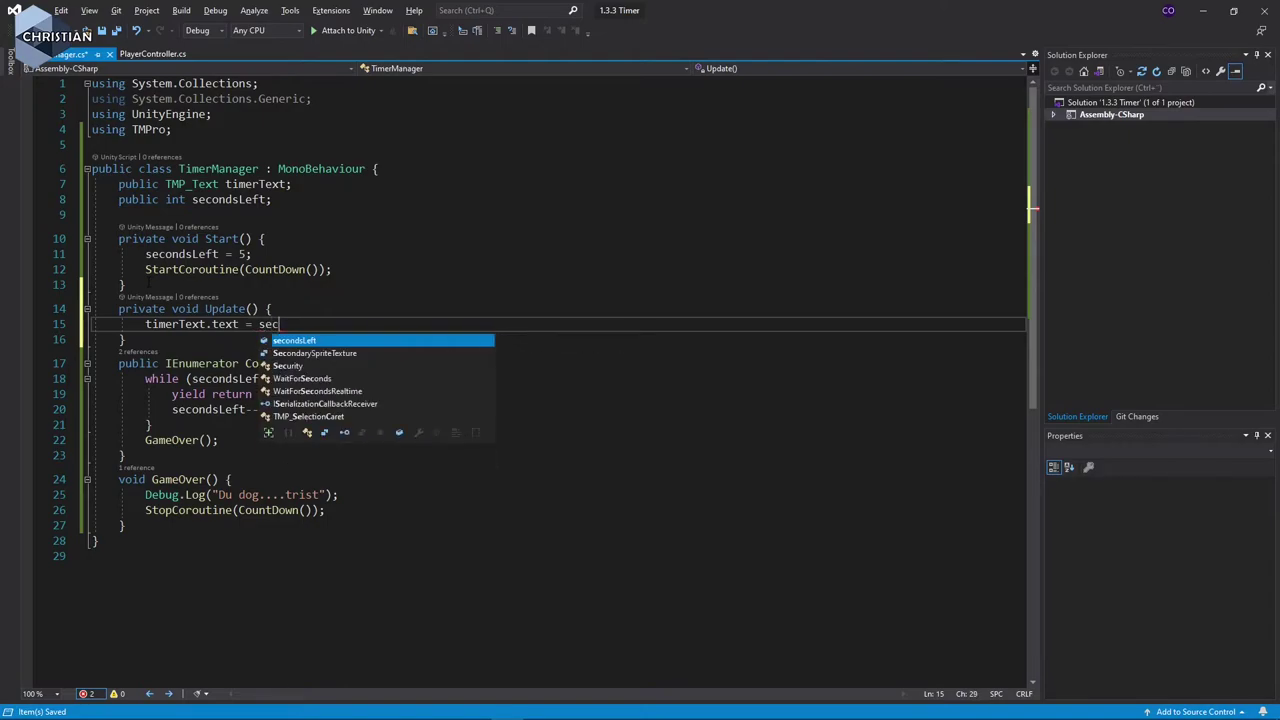
pyautogui.press('Tab')
pyautogui.write(';')
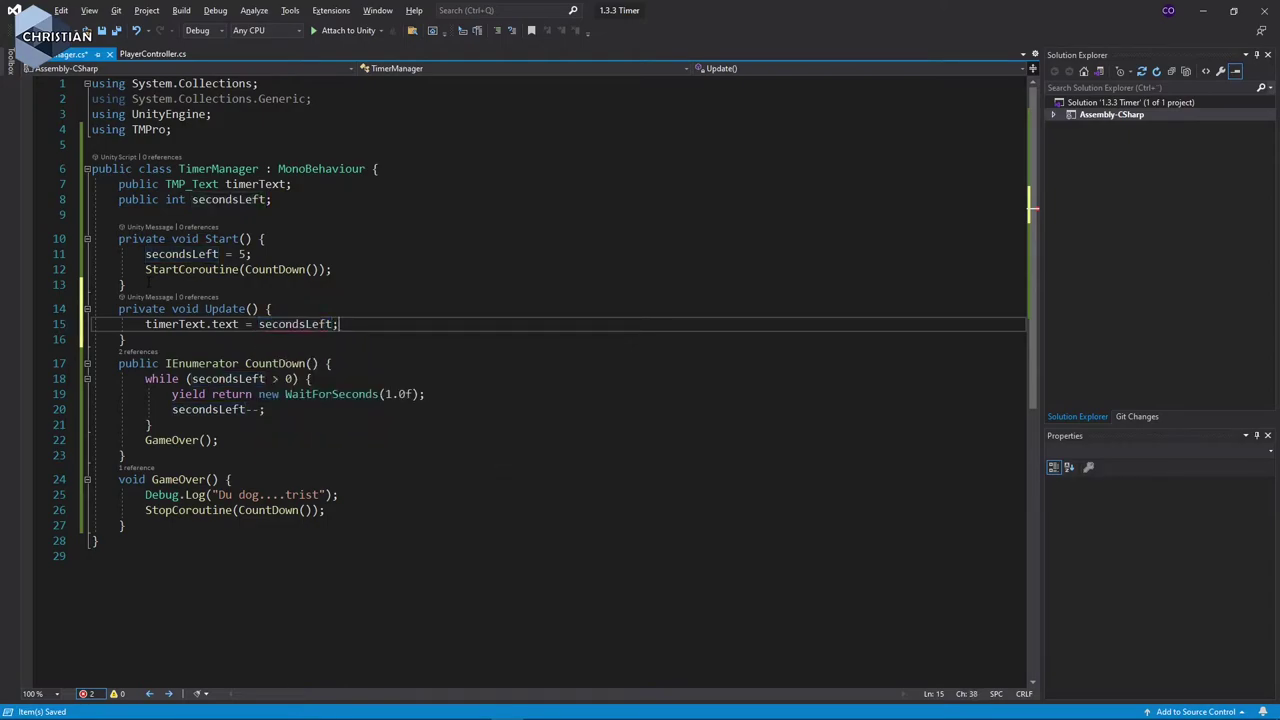
# Convert secondsLeft with .ToString() to fix the type mismatch, save, and switch to Unity.
pyautogui.press('Left')
pyautogui.press('Left')
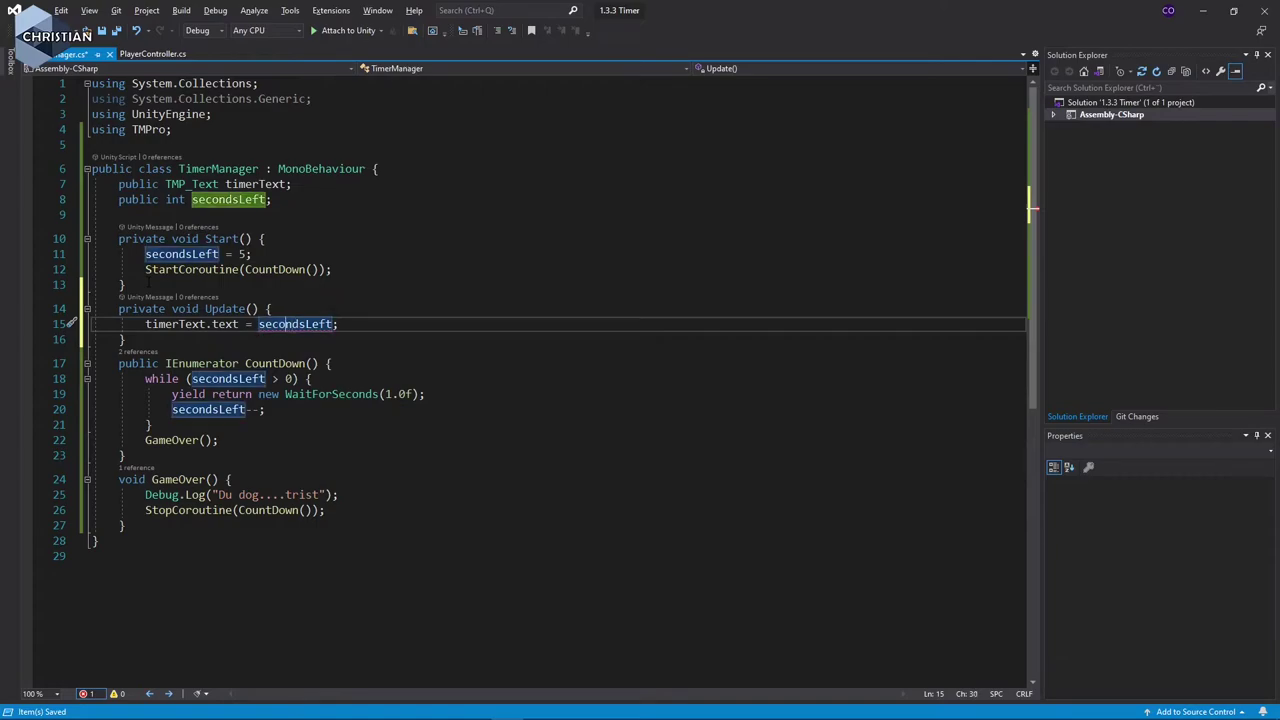
pyautogui.press('Left')
pyautogui.press('Left')
pyautogui.press('Left')
pyautogui.press('Left')
pyautogui.press('Left')
pyautogui.press('Left')
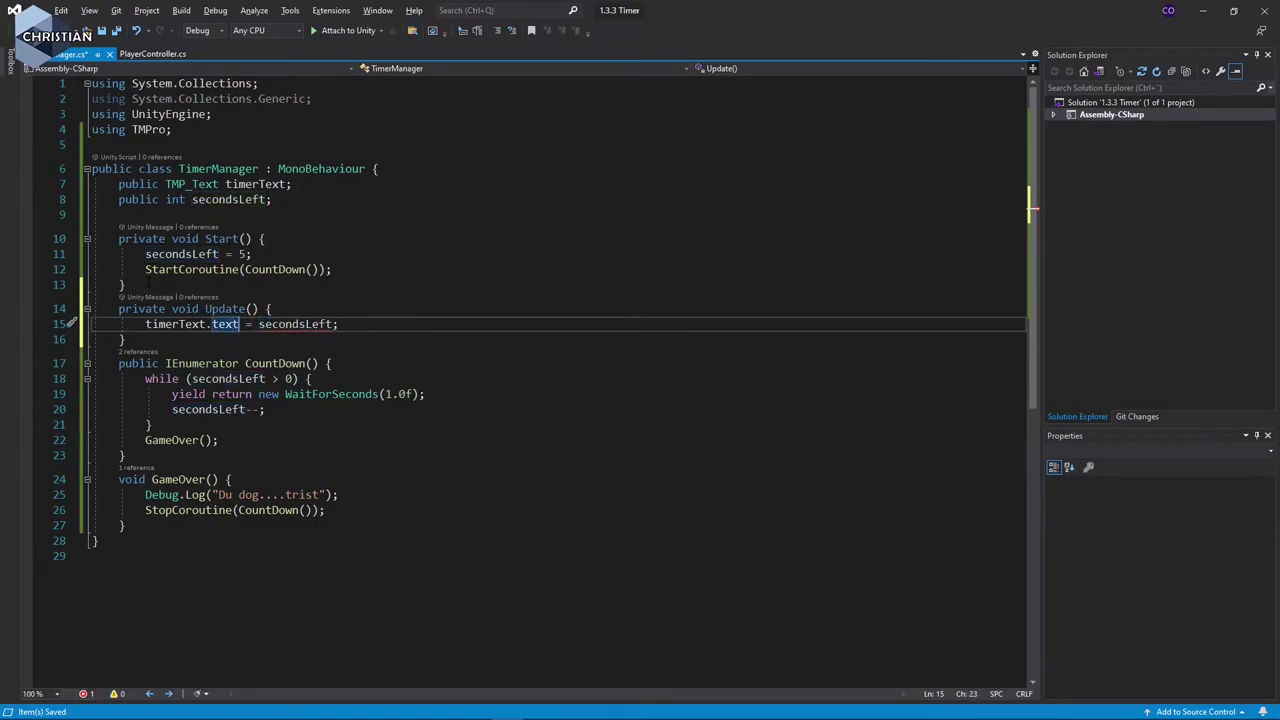
pyautogui.click(264, 324)
pyautogui.press('Right')
pyautogui.write('.to')
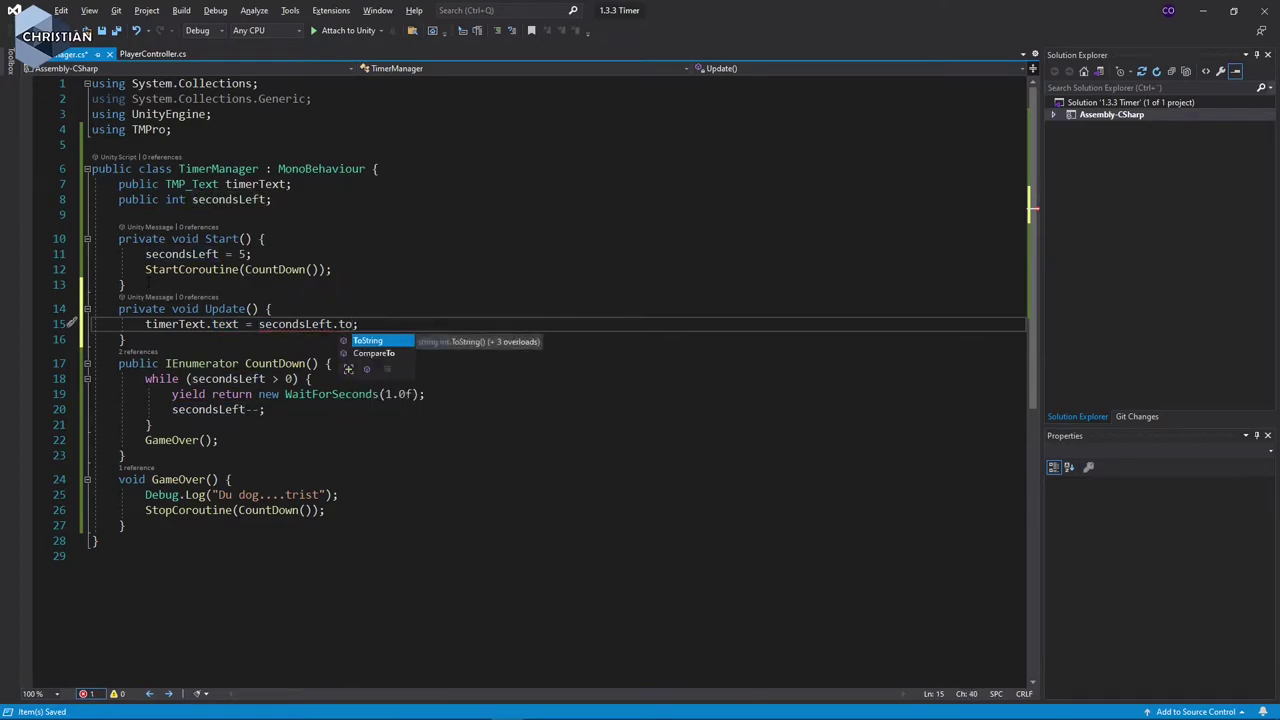
pyautogui.press('Tab')
pyautogui.write('()')
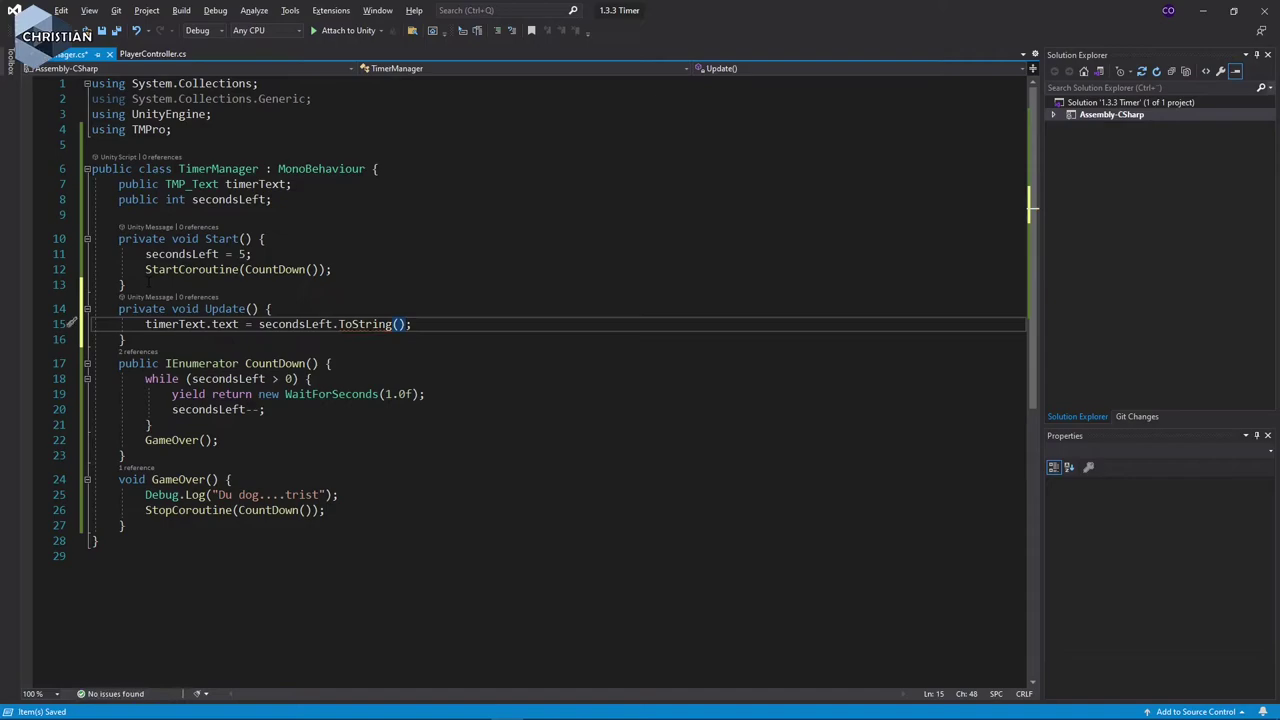
pyautogui.press('Left')
pyautogui.hotkey('ctrl', 's')
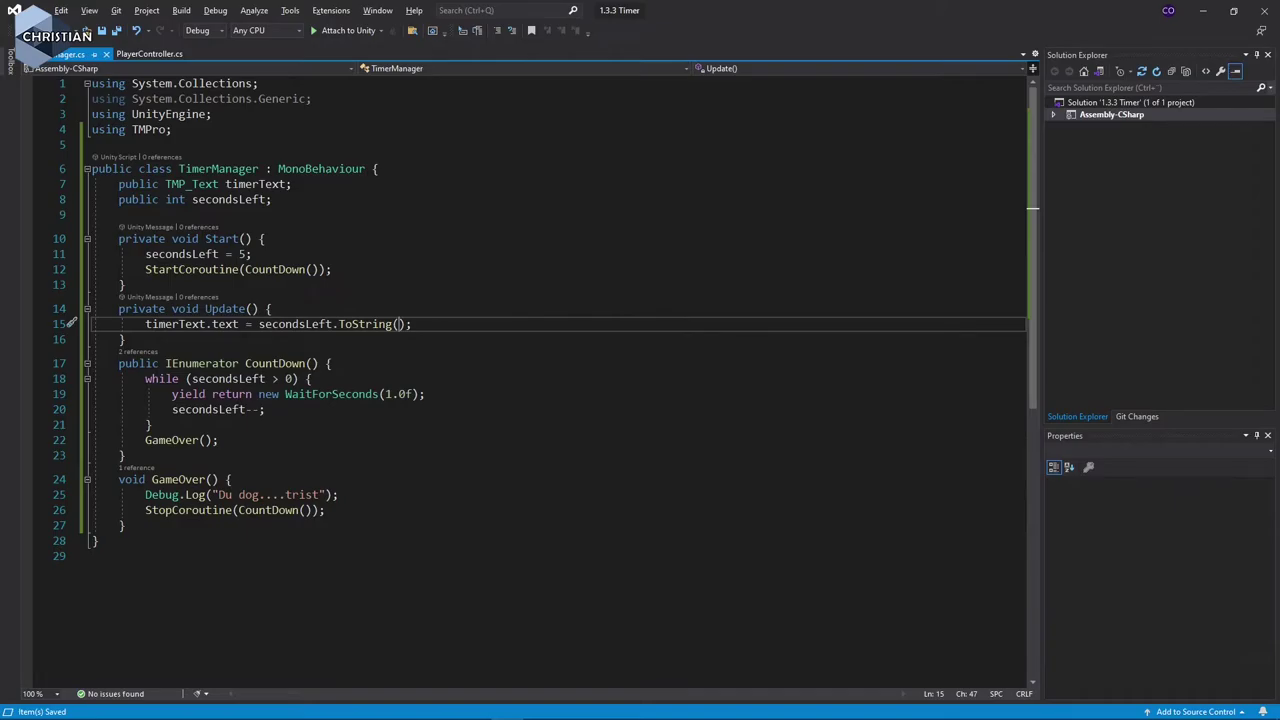
pyautogui.hotkey('alt', 'Tab')
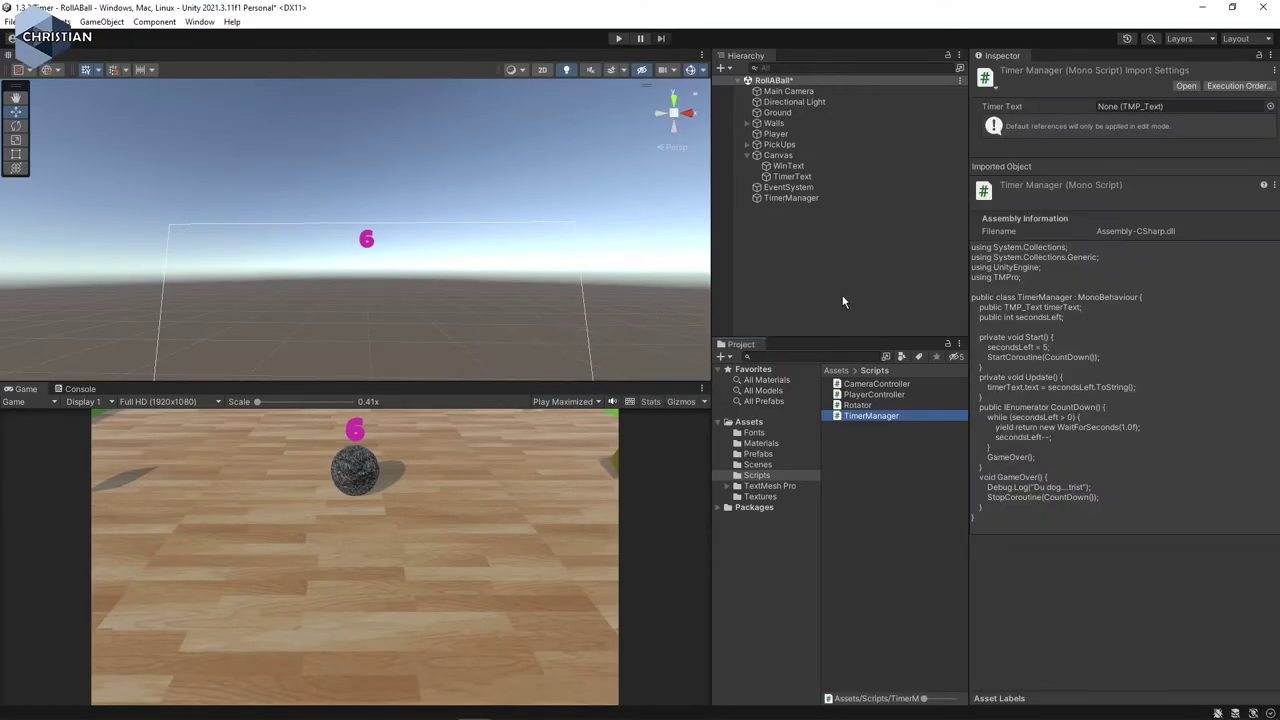
# Test-play rolling the ball with W and D; the timer sticks at 6 with a NullReferenceException.
pyautogui.click(619, 38)
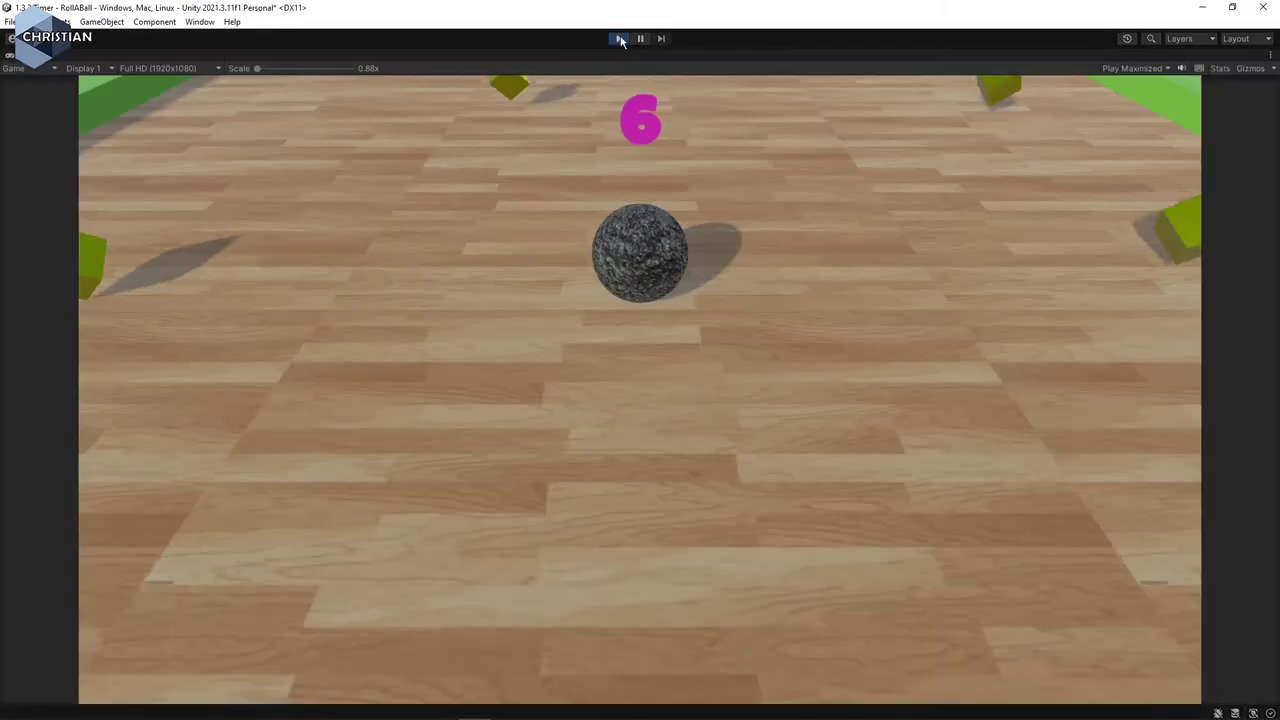
pyautogui.press('w')
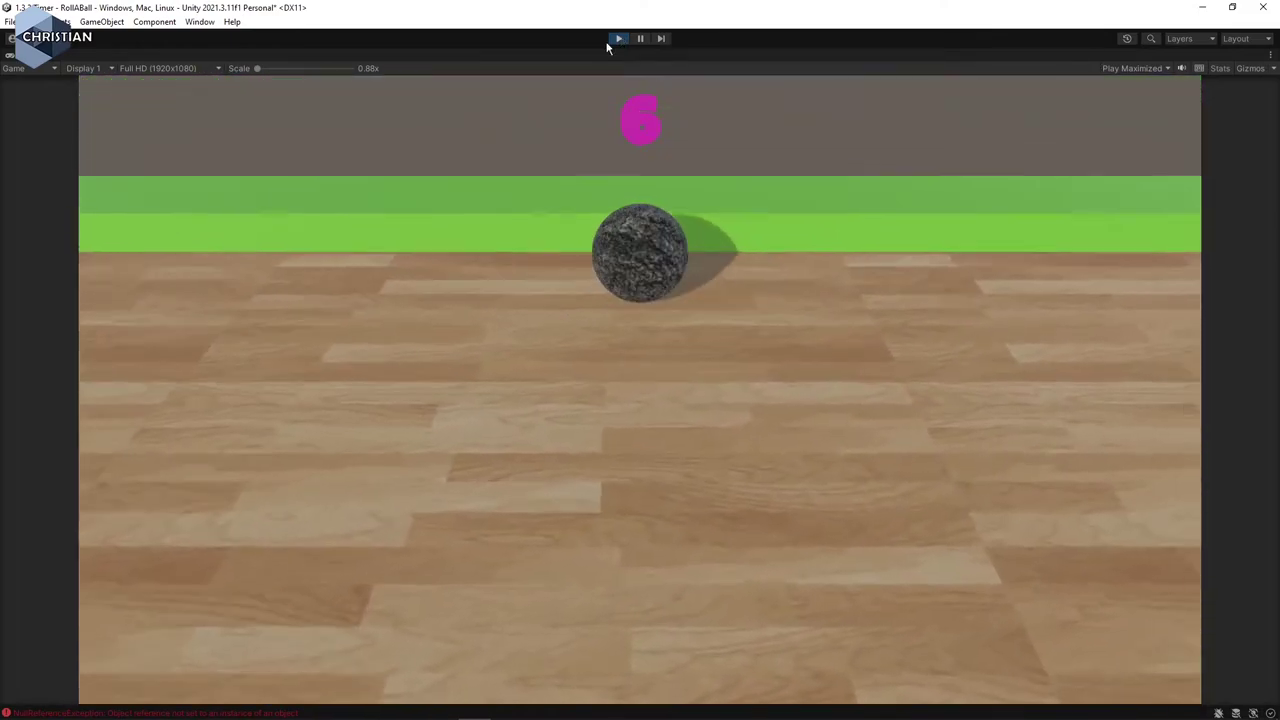
pyautogui.press('d')
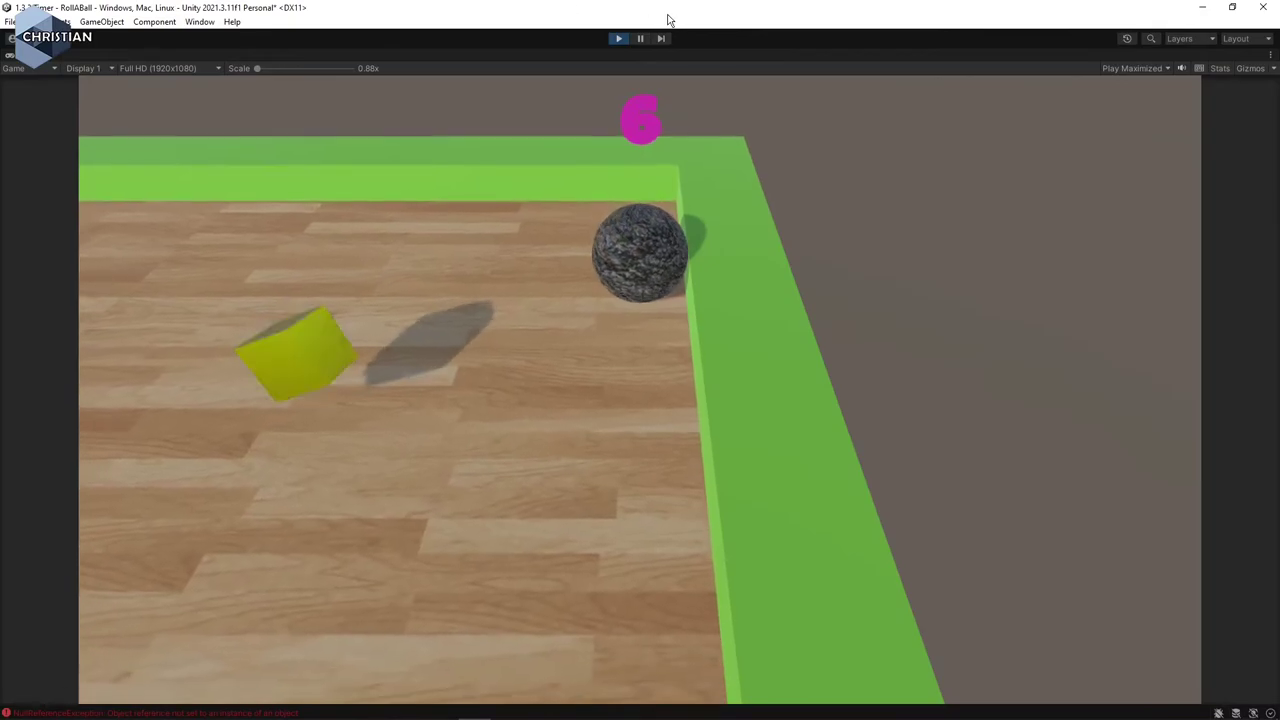
pyautogui.click(619, 39)
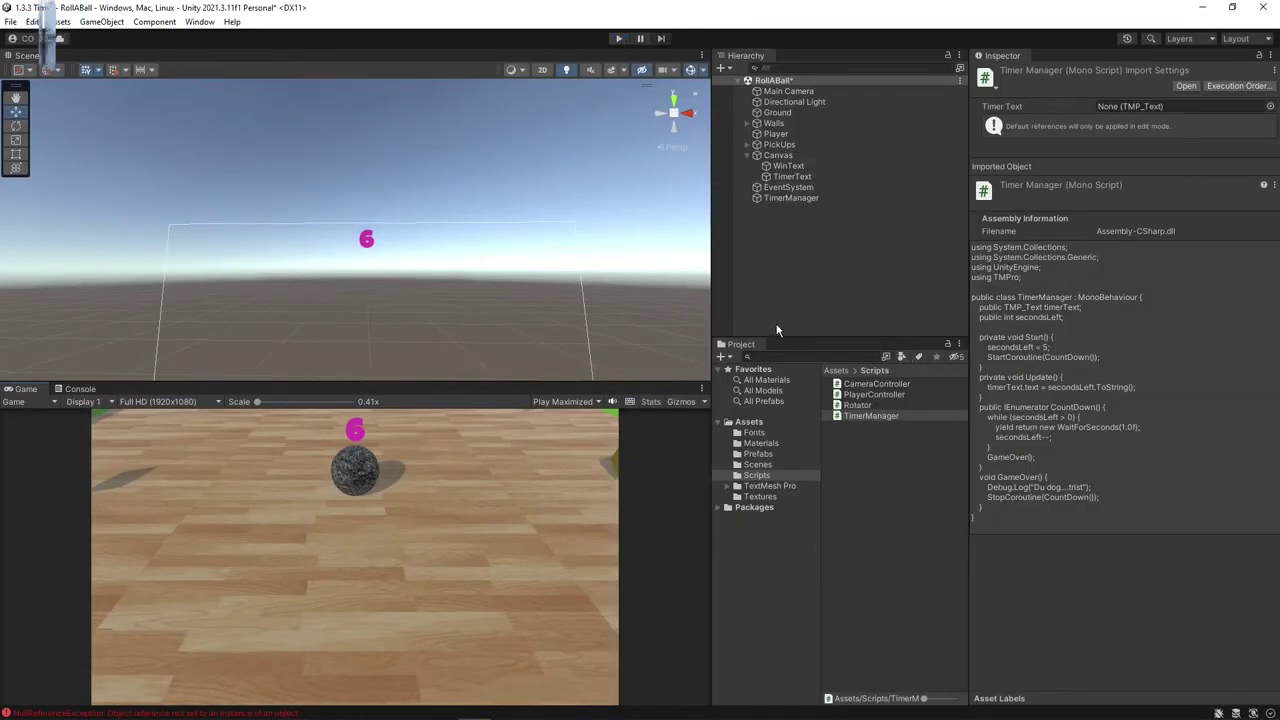
# Assign the TimerText object to TimerManager's Timer Text field and start Play mode again.
pyautogui.click(787, 134)
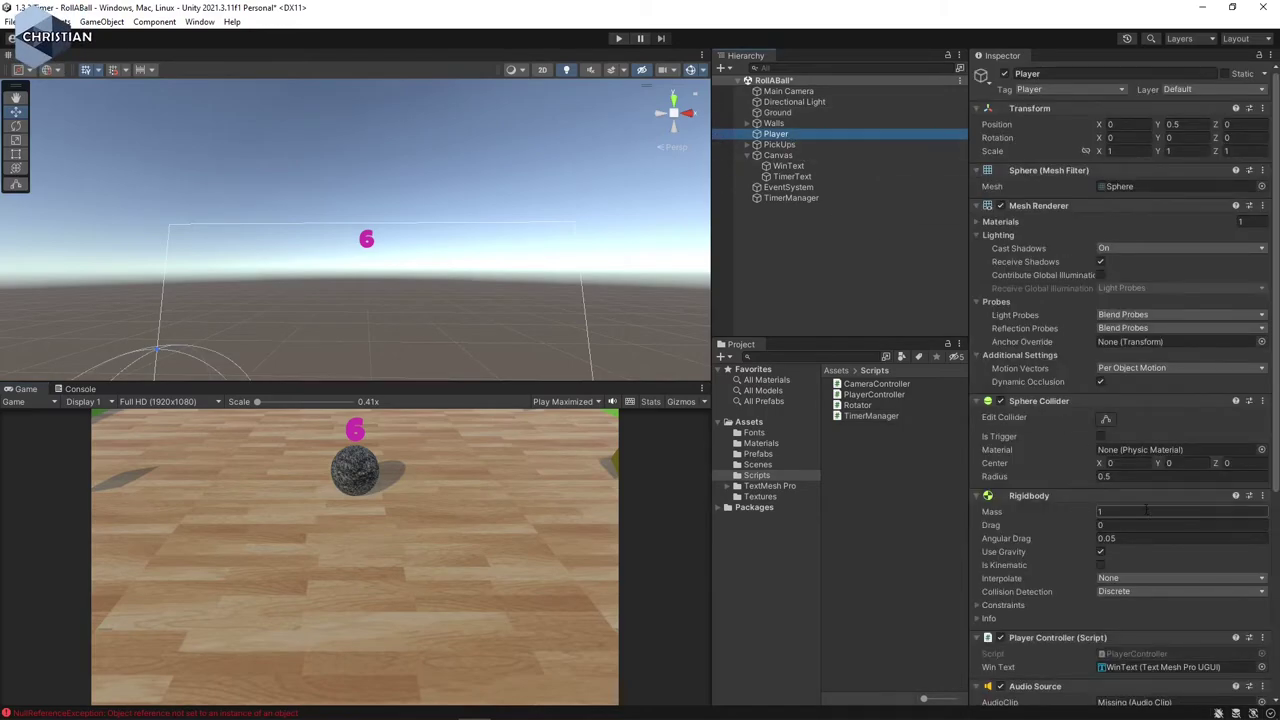
pyautogui.scroll(-5, 1146, 510)
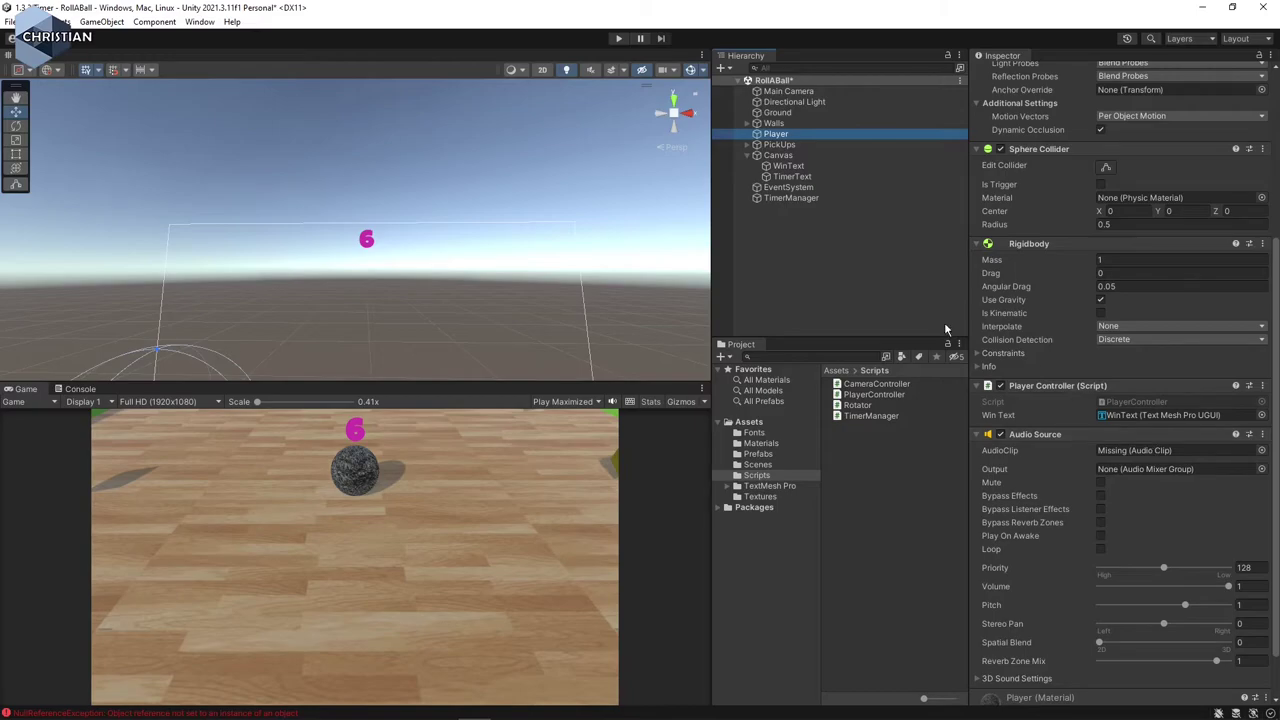
pyautogui.click(799, 199)
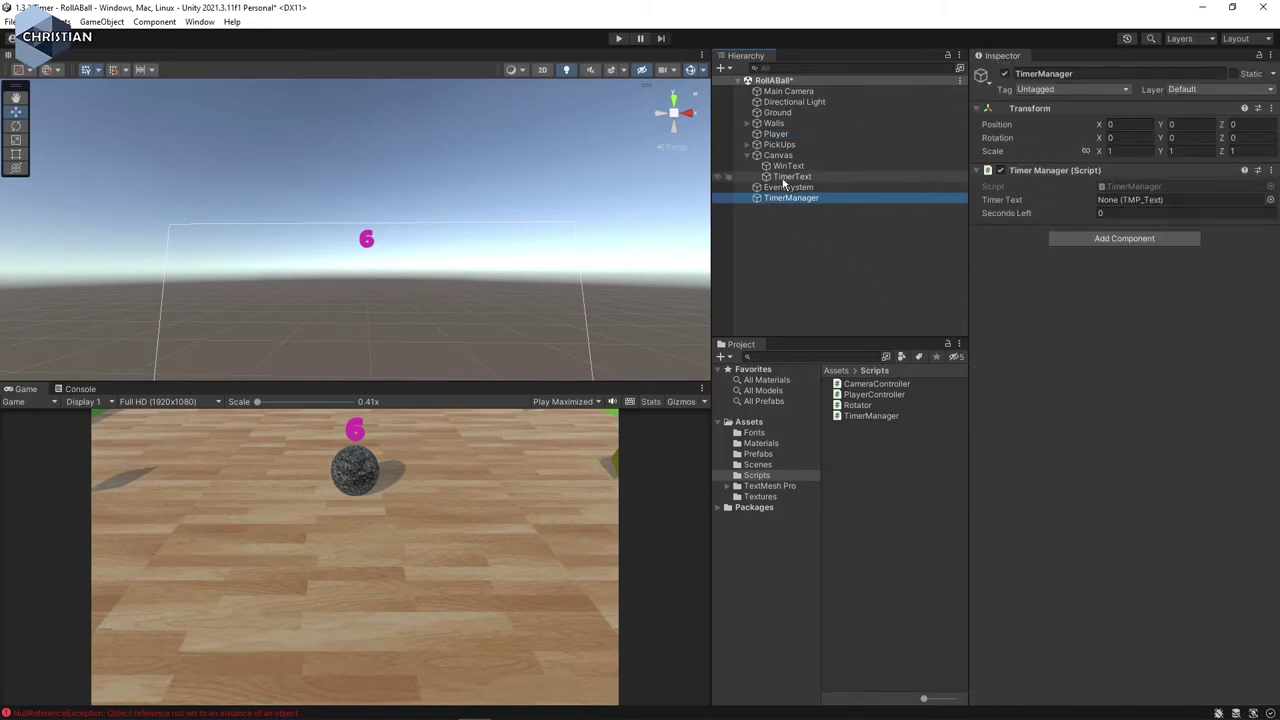
pyautogui.moveTo(785, 177); pyautogui.dragTo(1126, 203)
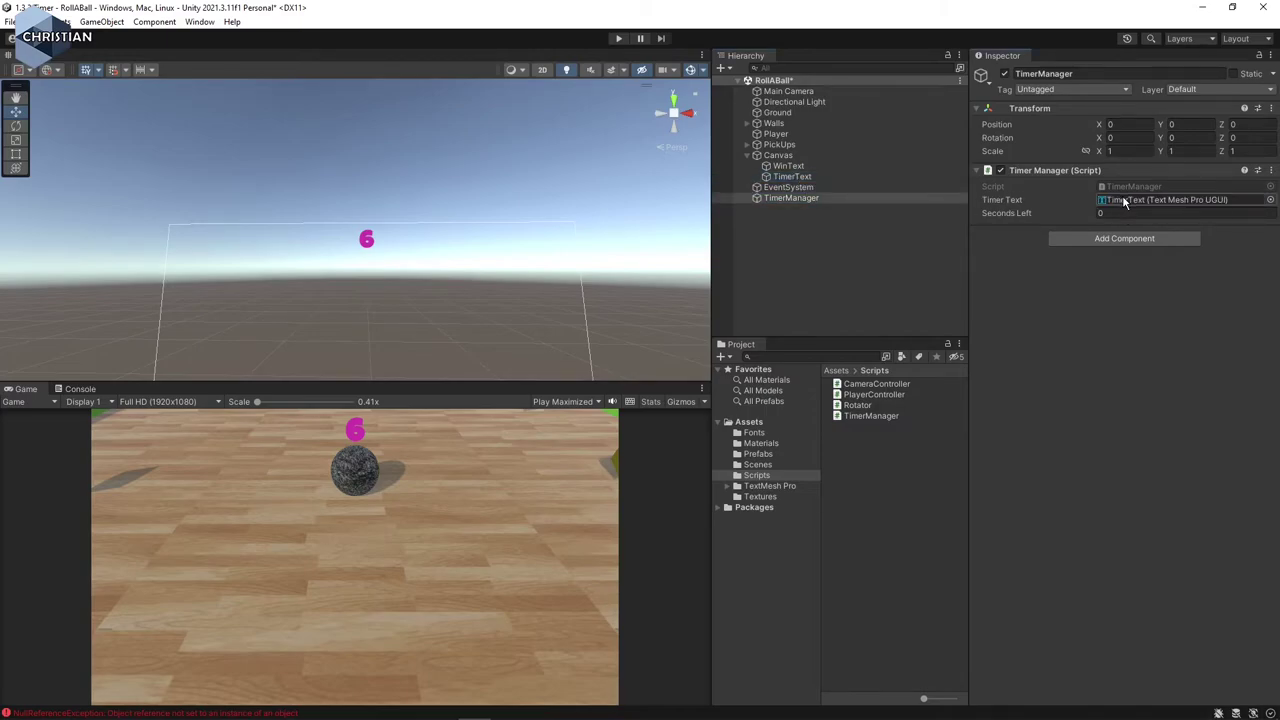
pyautogui.click(619, 38)
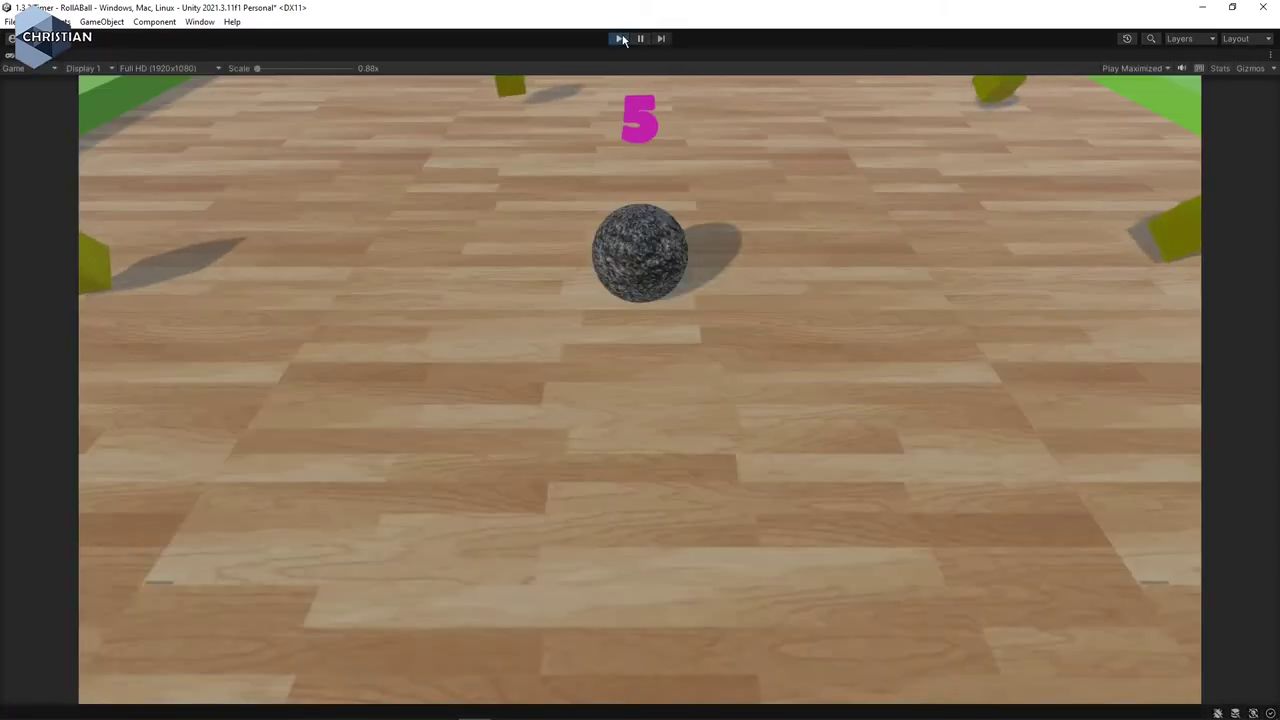
# Roll the ball until the countdown hits 0 and logs 'Du dog....trist', then stop Play mode.
pyautogui.press('w')
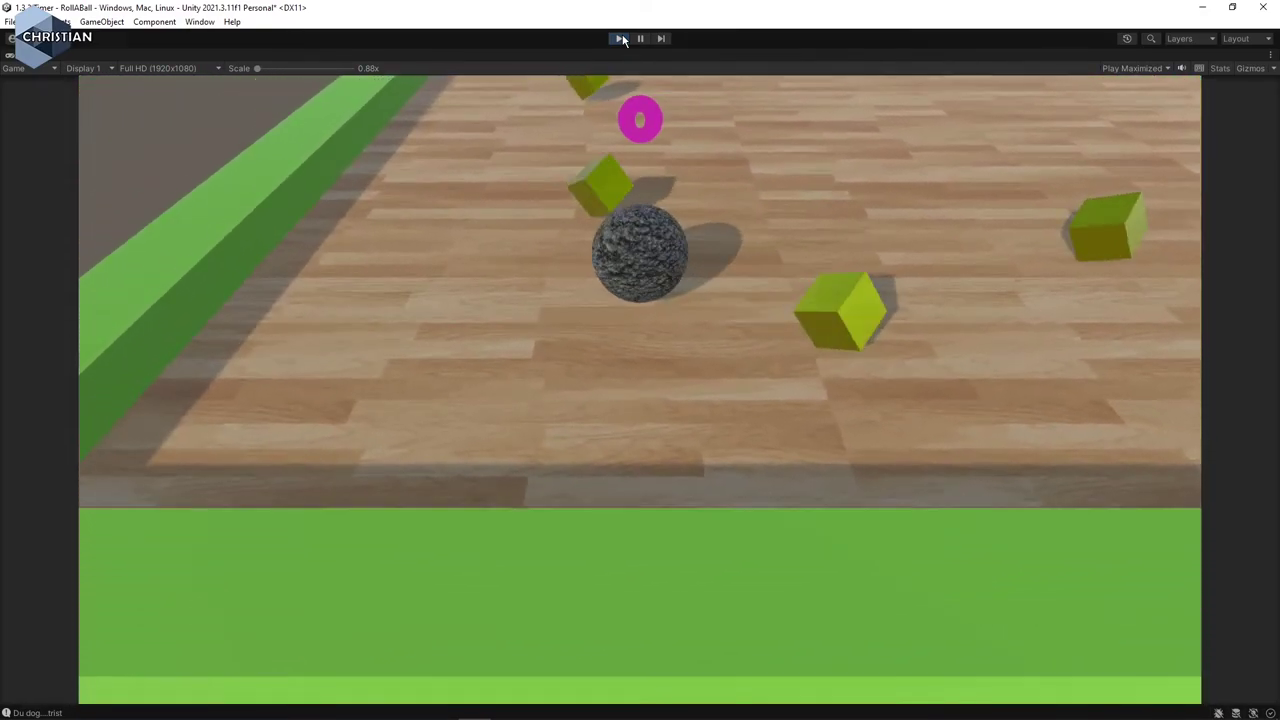
pyautogui.click(621, 39)
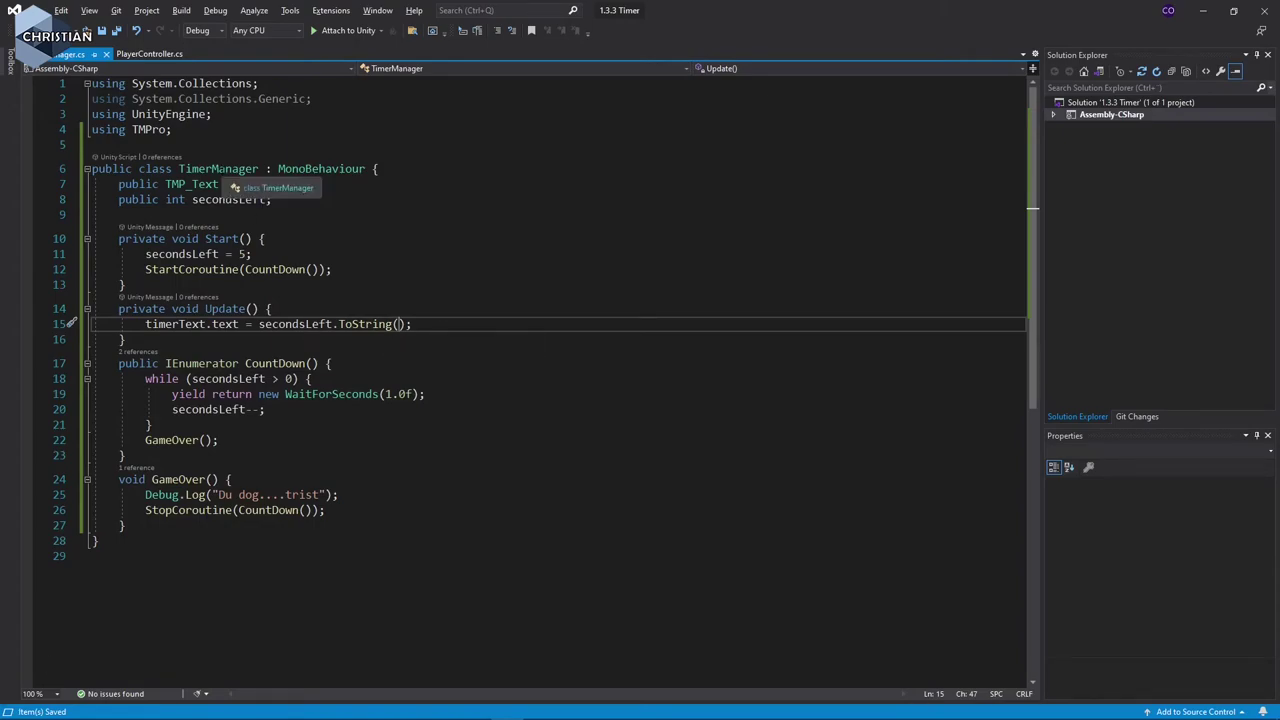
# Compare the TimerManager and PlayerController class declarations across both script tabs.
pyautogui.doubleClick(221, 168)
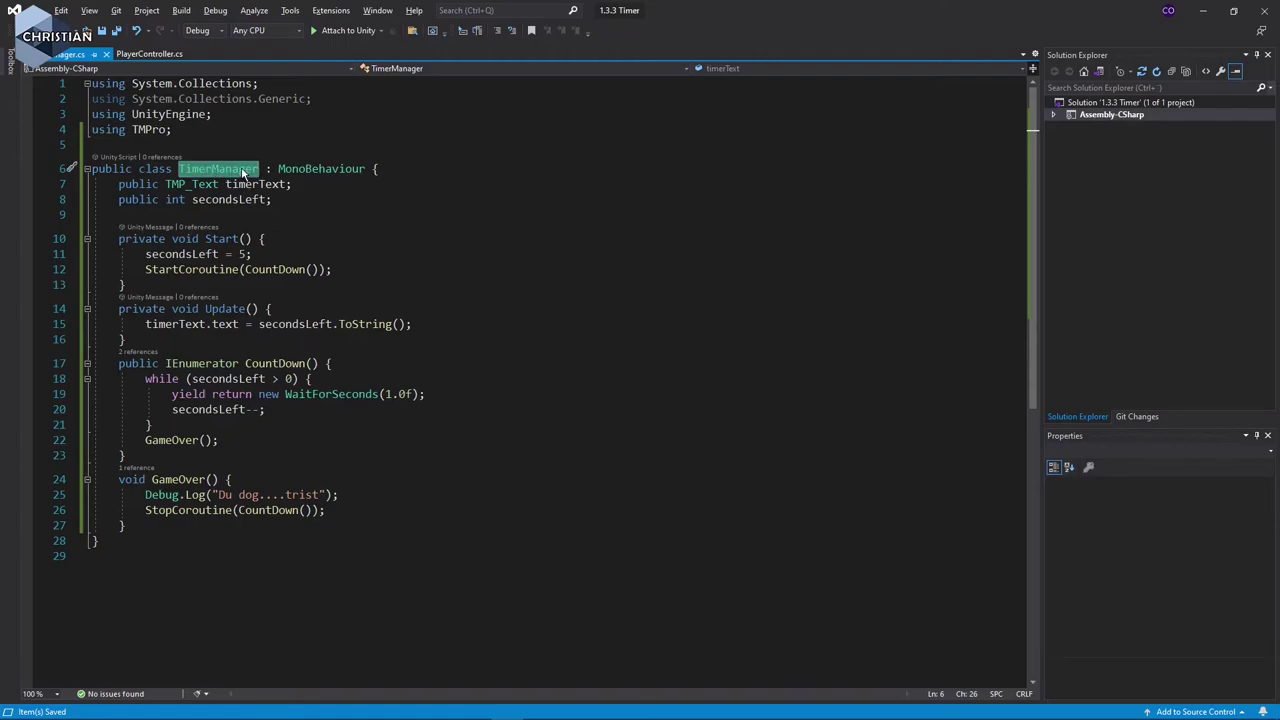
pyautogui.click(135, 55)
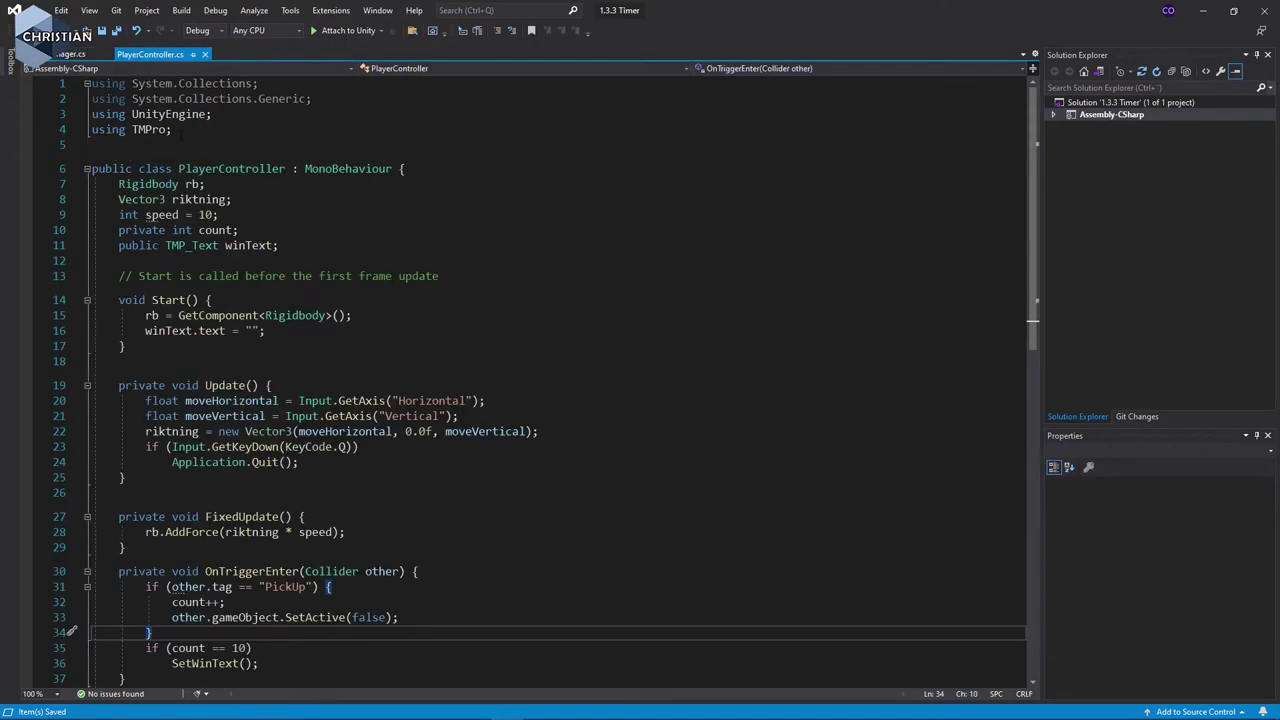
pyautogui.doubleClick(216, 168)
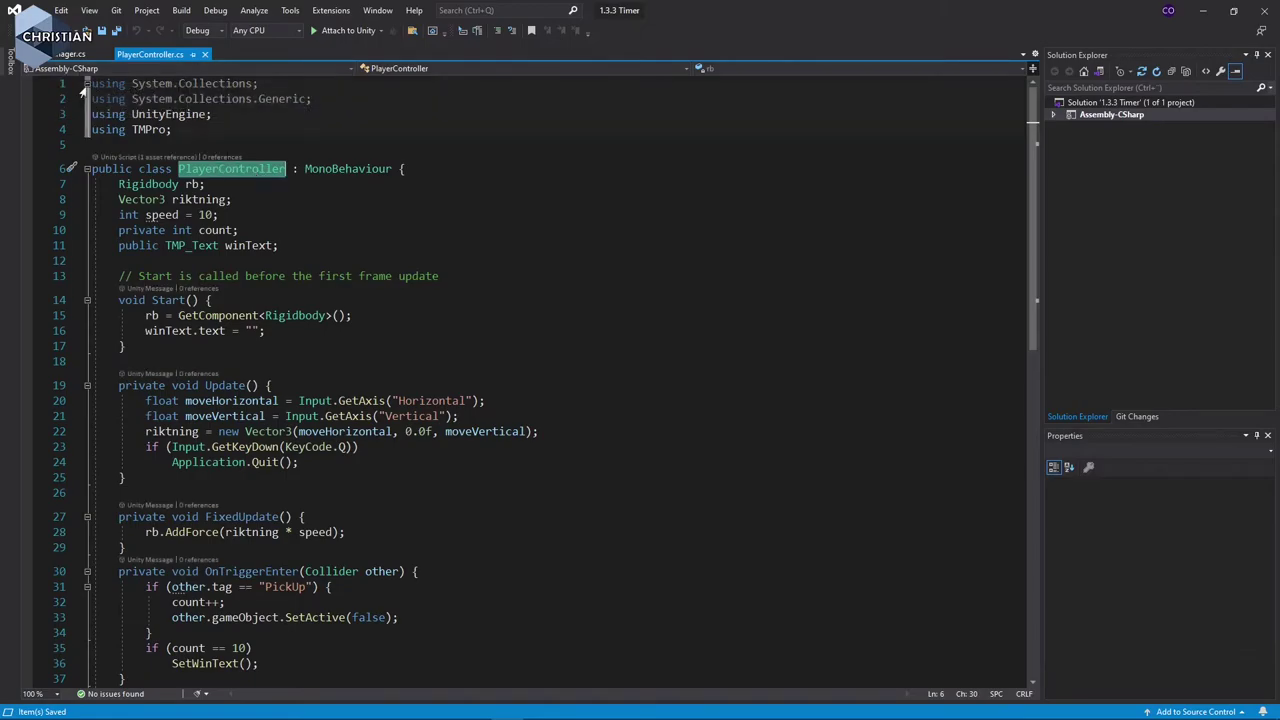
pyautogui.click(58, 54)
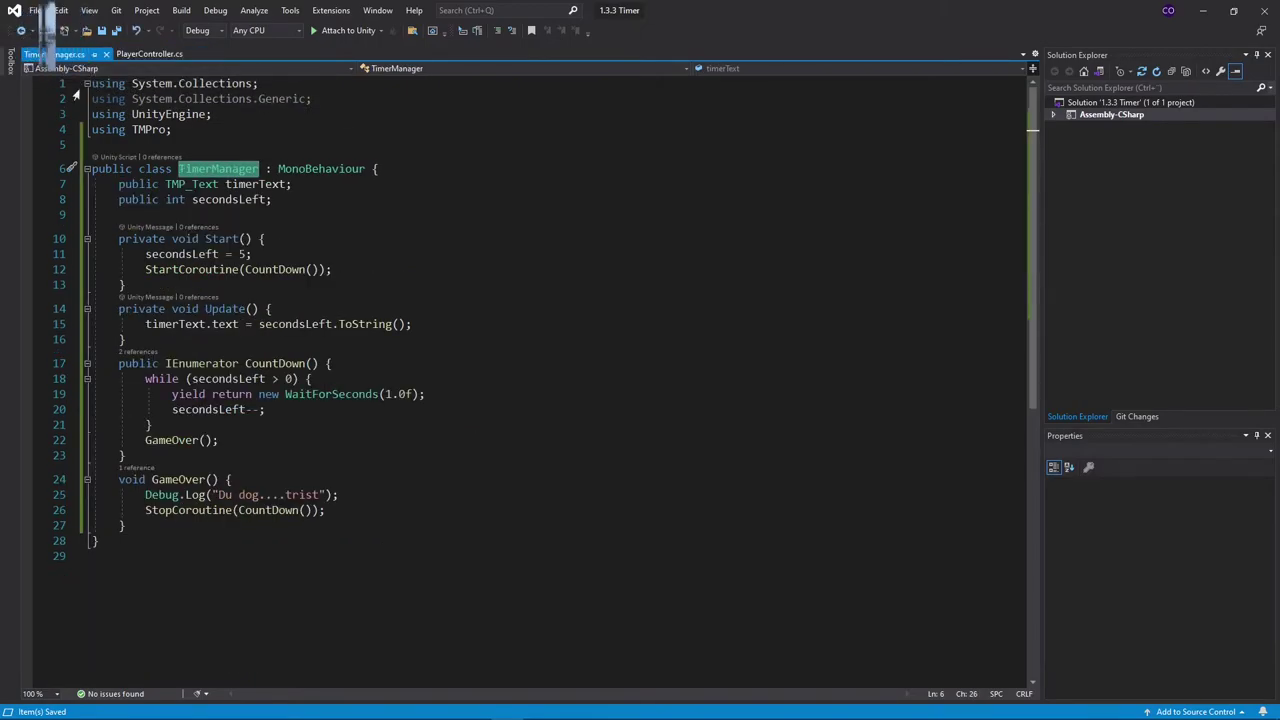
# Dismiss the unused-using hint and add a blank line after TimerManager's GameOver method.
pyautogui.moveTo(77, 104)
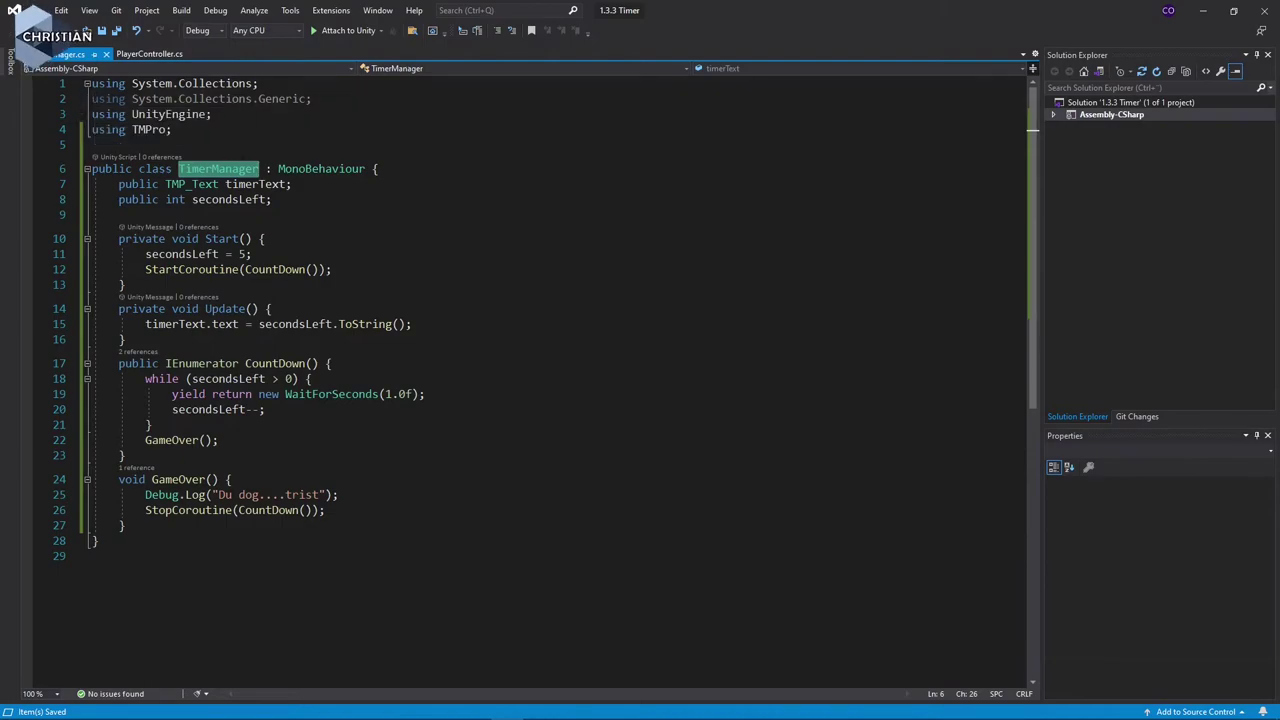
pyautogui.click(415, 324)
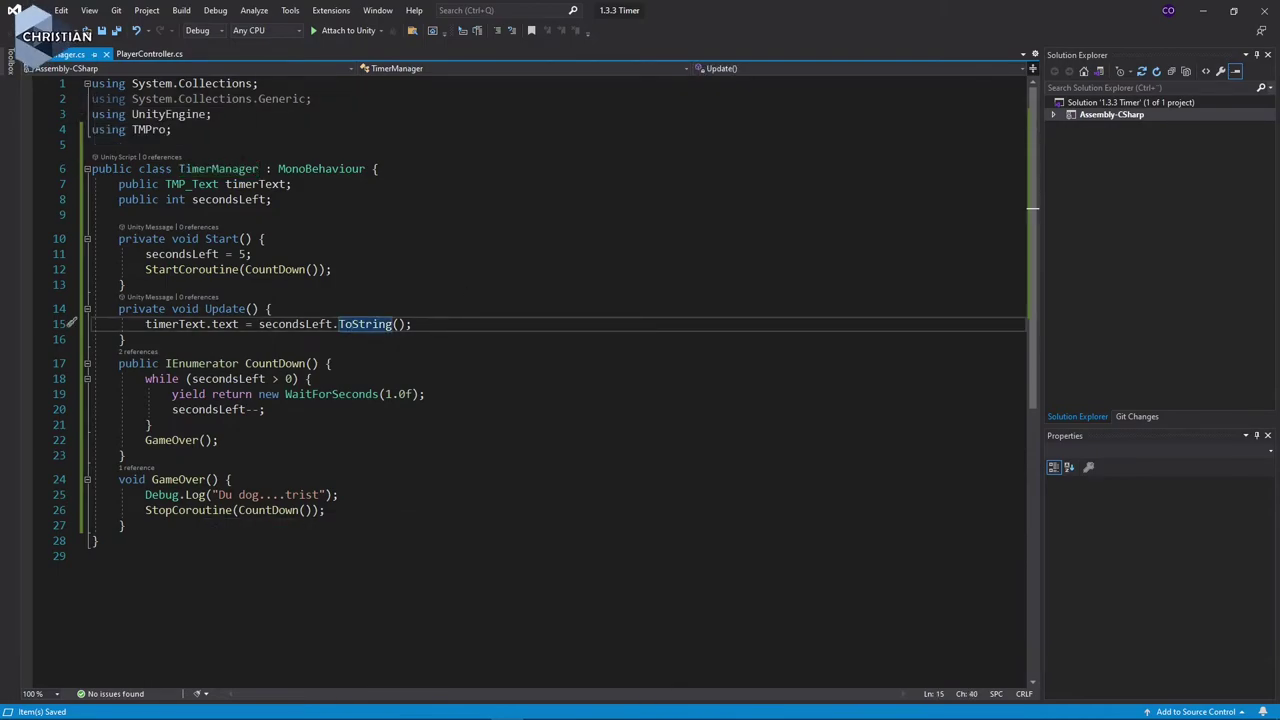
pyautogui.click(138, 525)
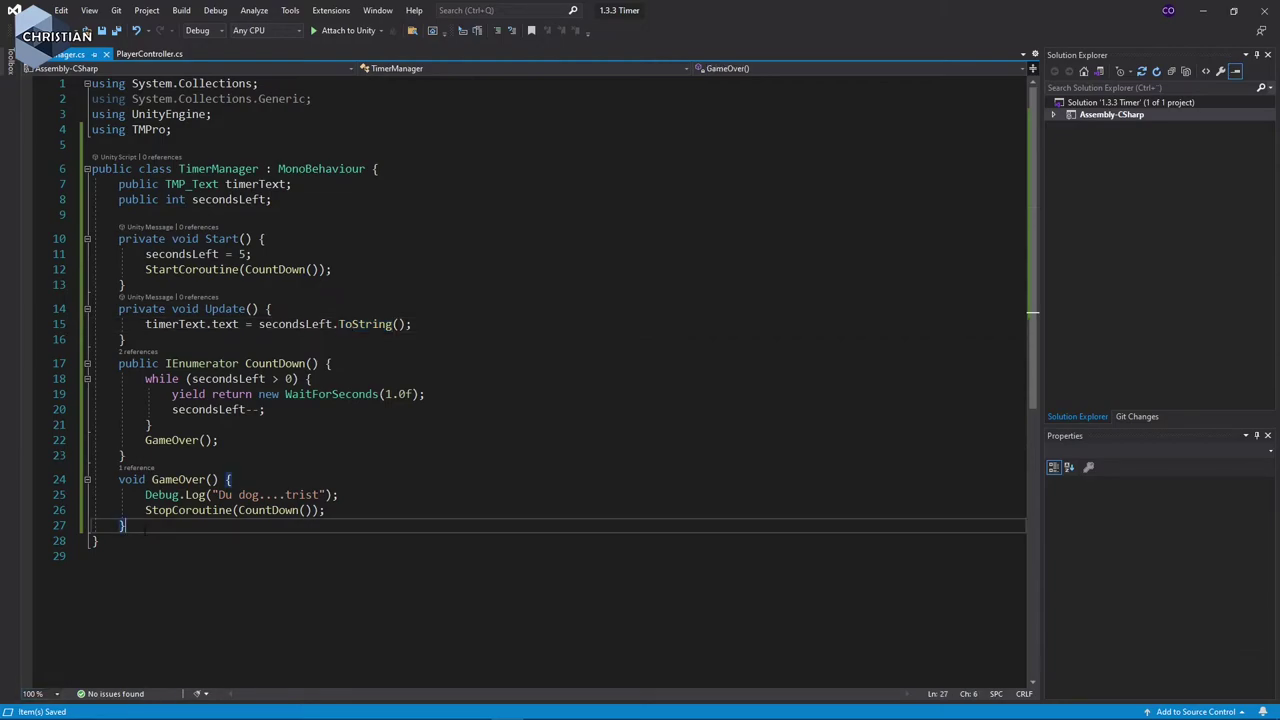
pyautogui.press('Return')
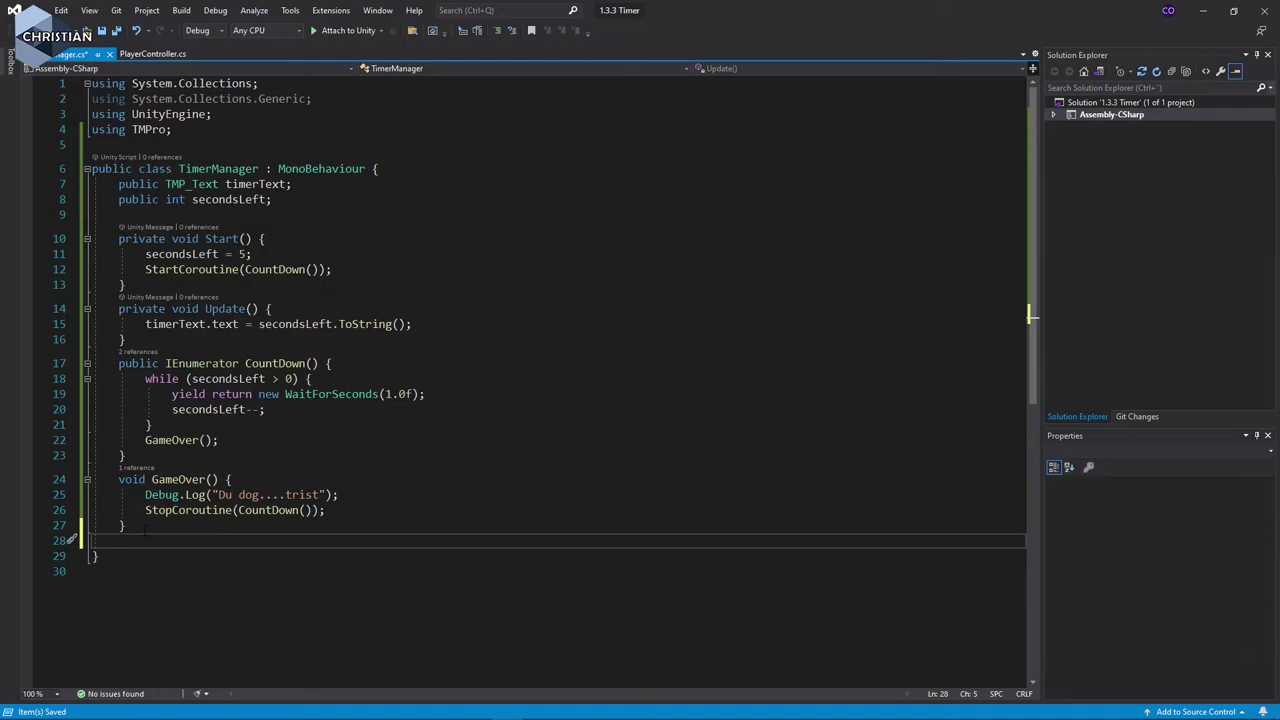
# Declare a new method public void AddTime() { below GameOver in TimerManager.
pyautogui.write('public ')
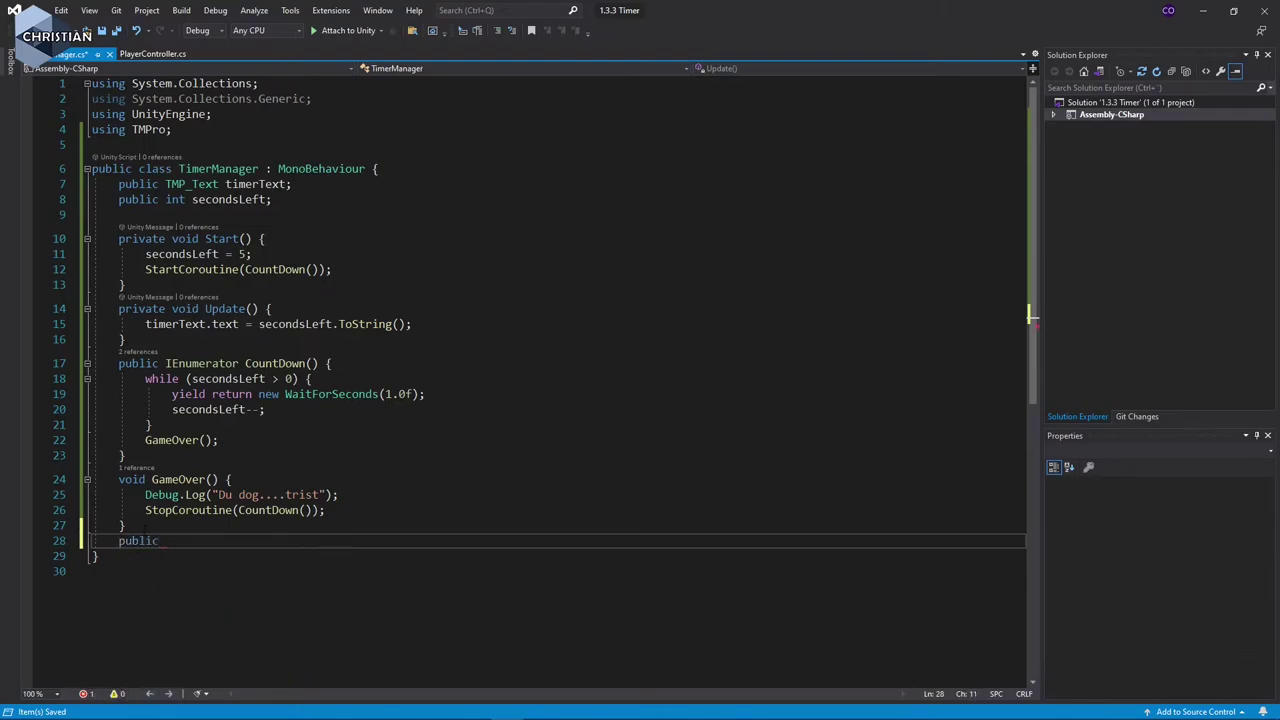
pyautogui.write('void A')
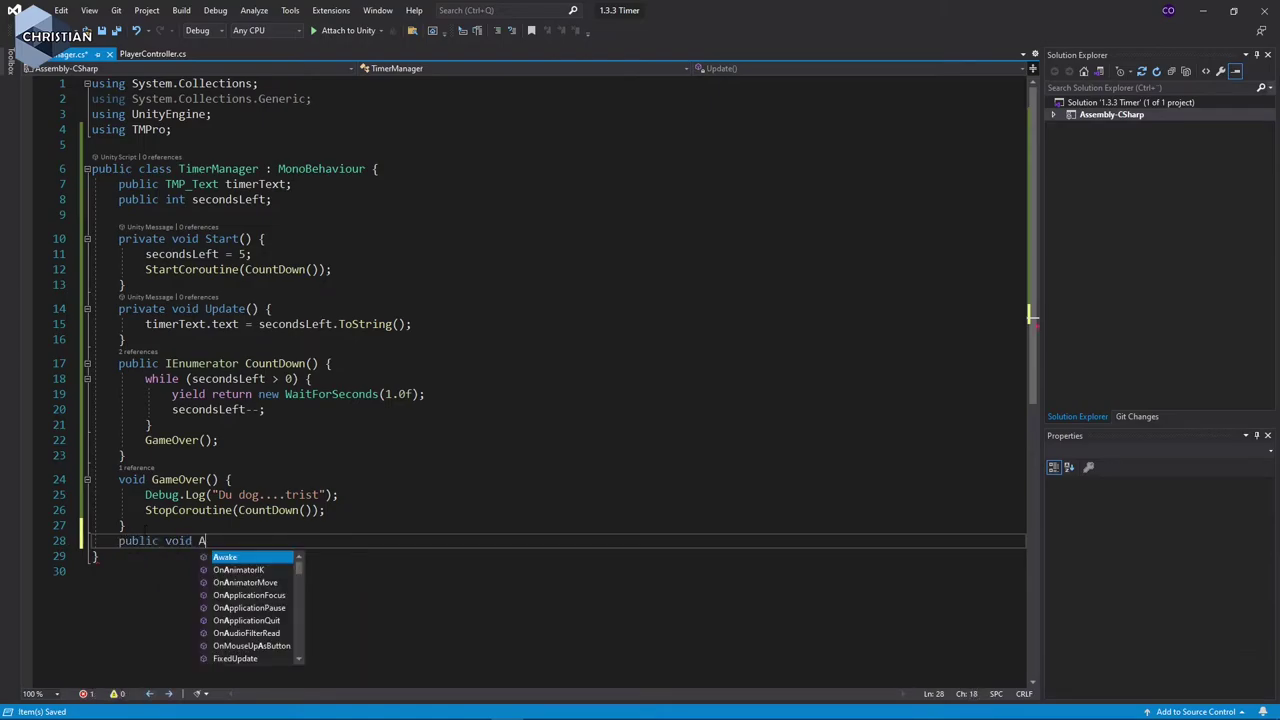
pyautogui.write('ddTime(')
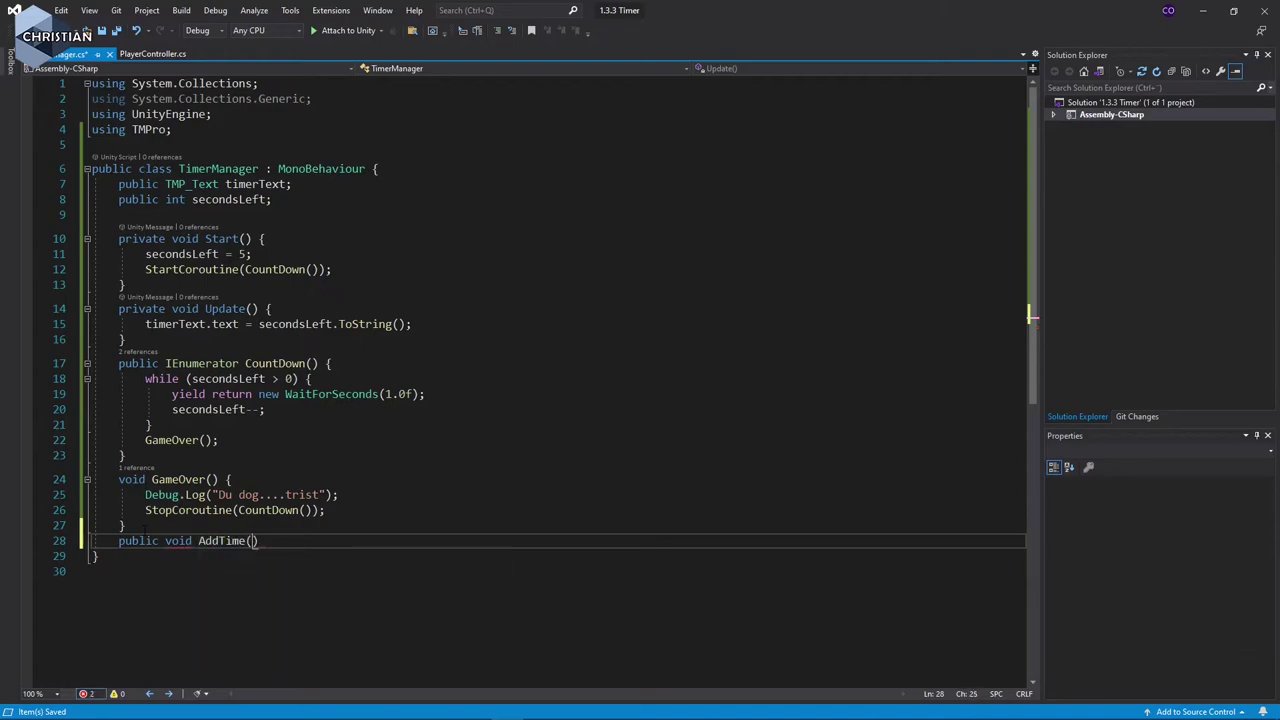
pyautogui.write(') {')
pyautogui.press('Return')
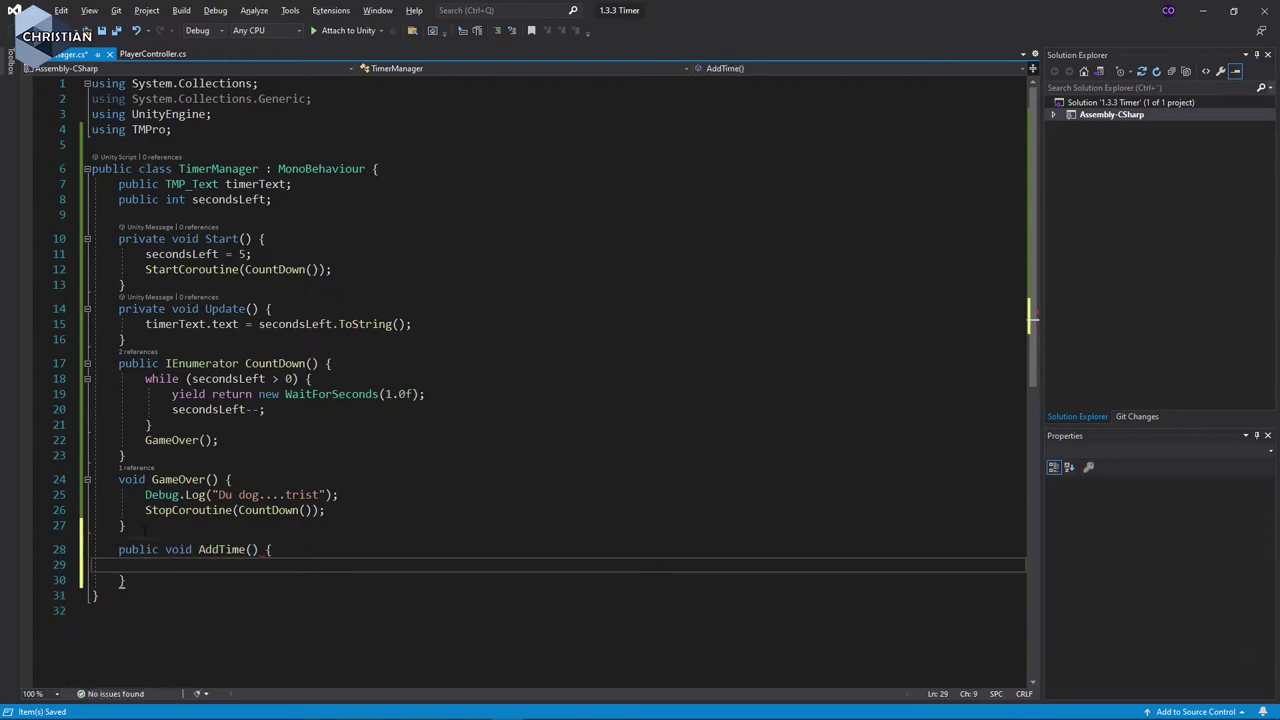
pyautogui.doubleClick(140, 552)
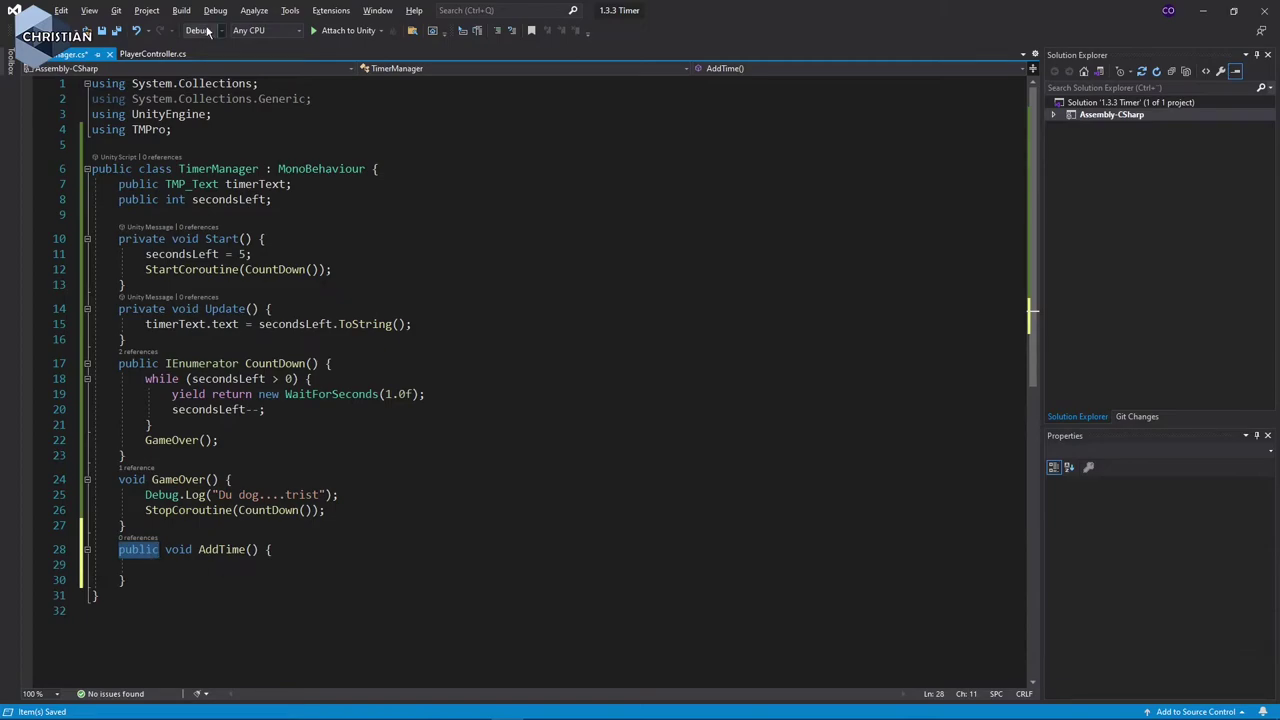
# Write secondsLeft += 2; as the body of the AddTime method.
pyautogui.click(150, 55)
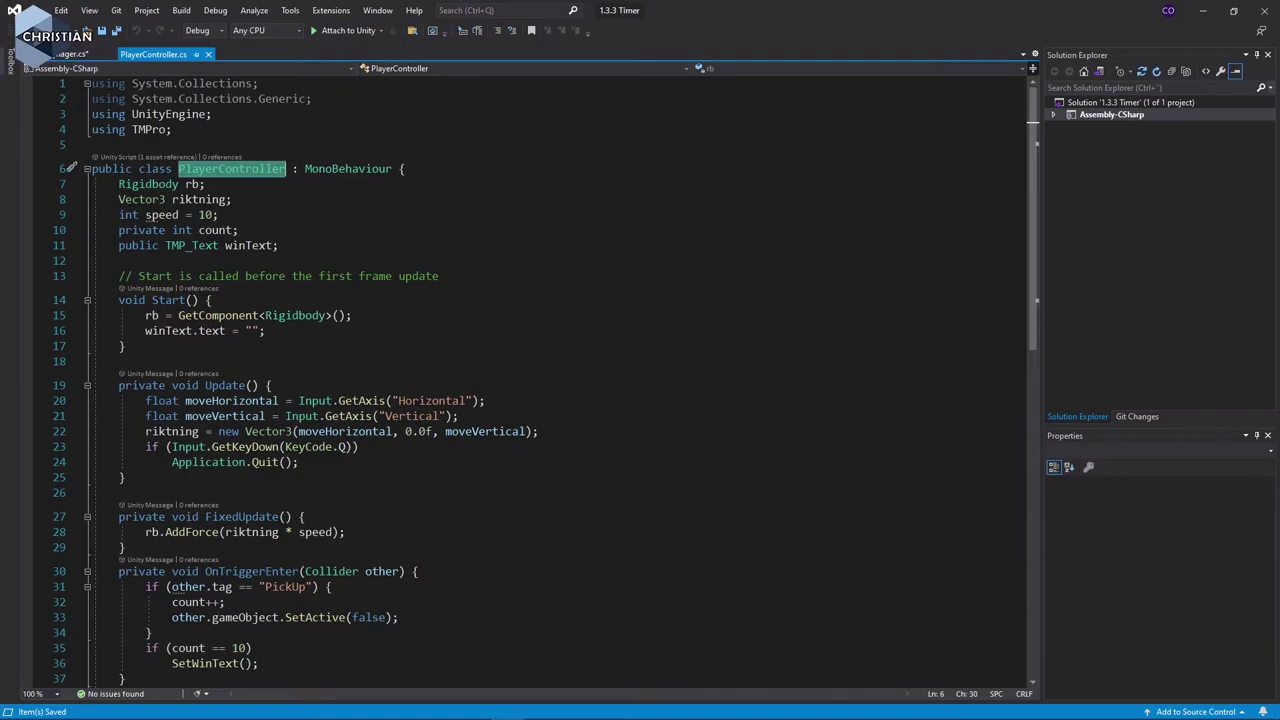
pyautogui.click(75, 54)
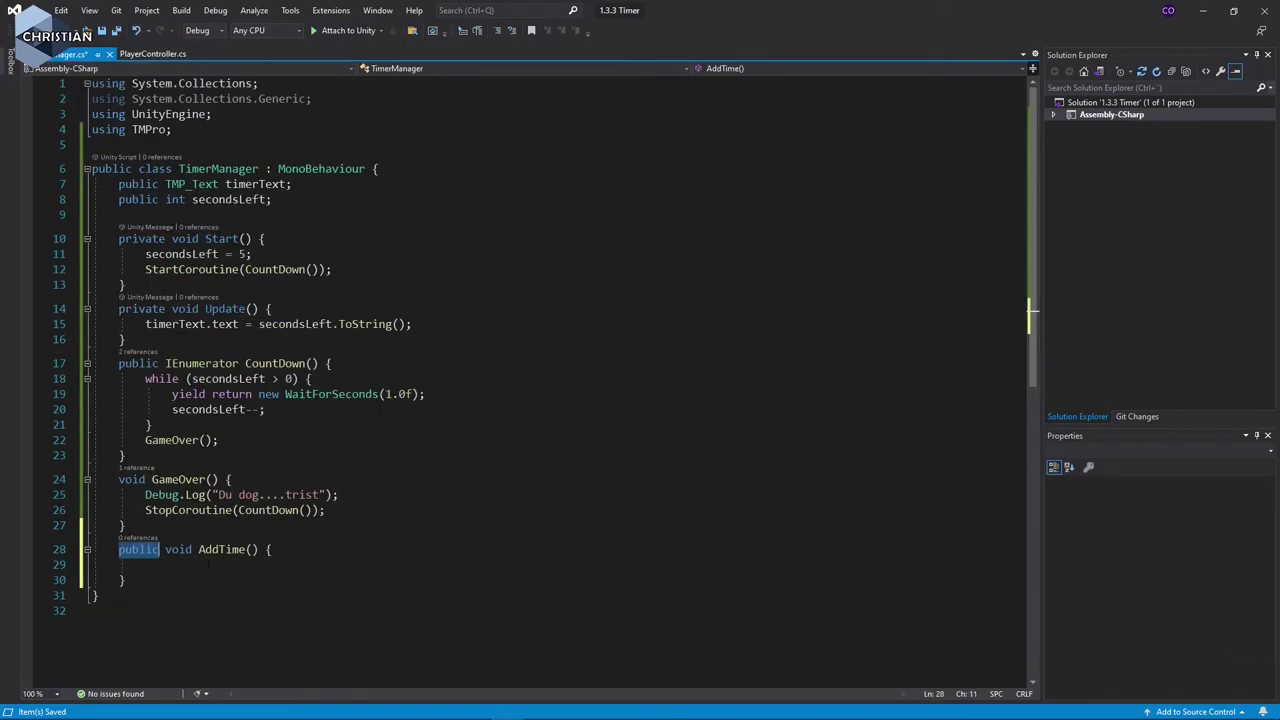
pyautogui.click(208, 565)
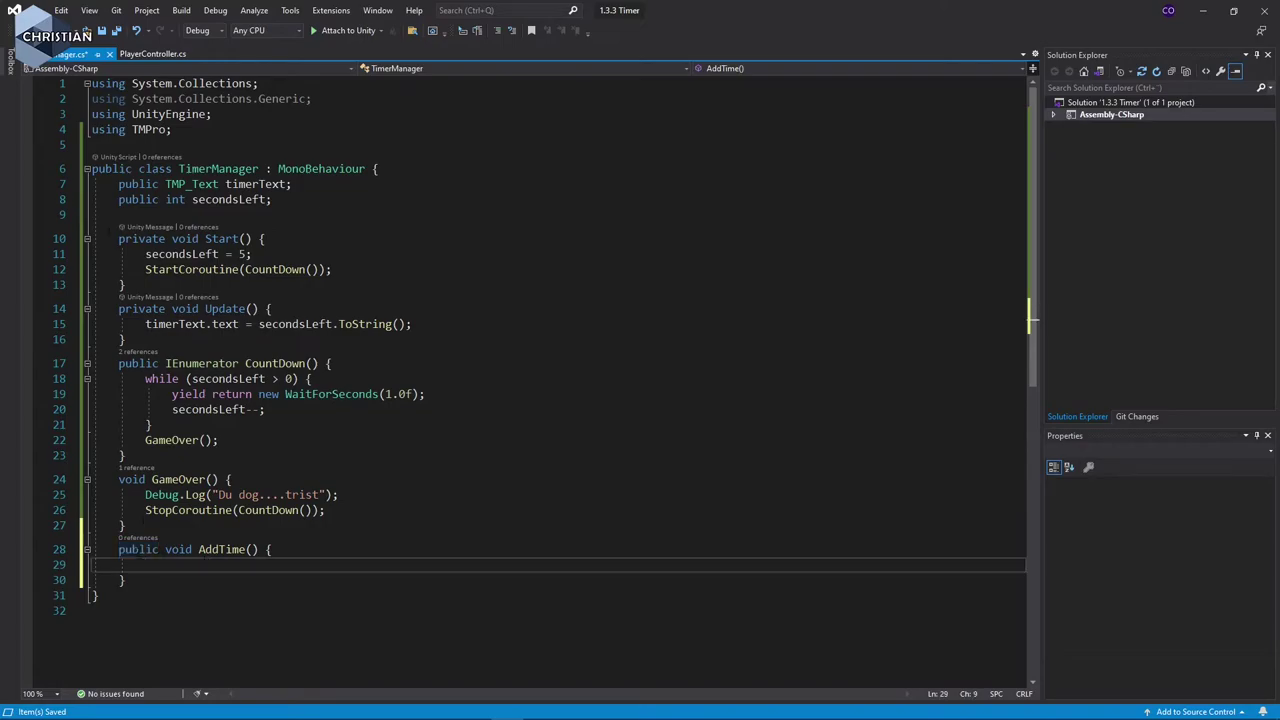
pyautogui.moveTo(112, 169); pyautogui.dragTo(266, 169)
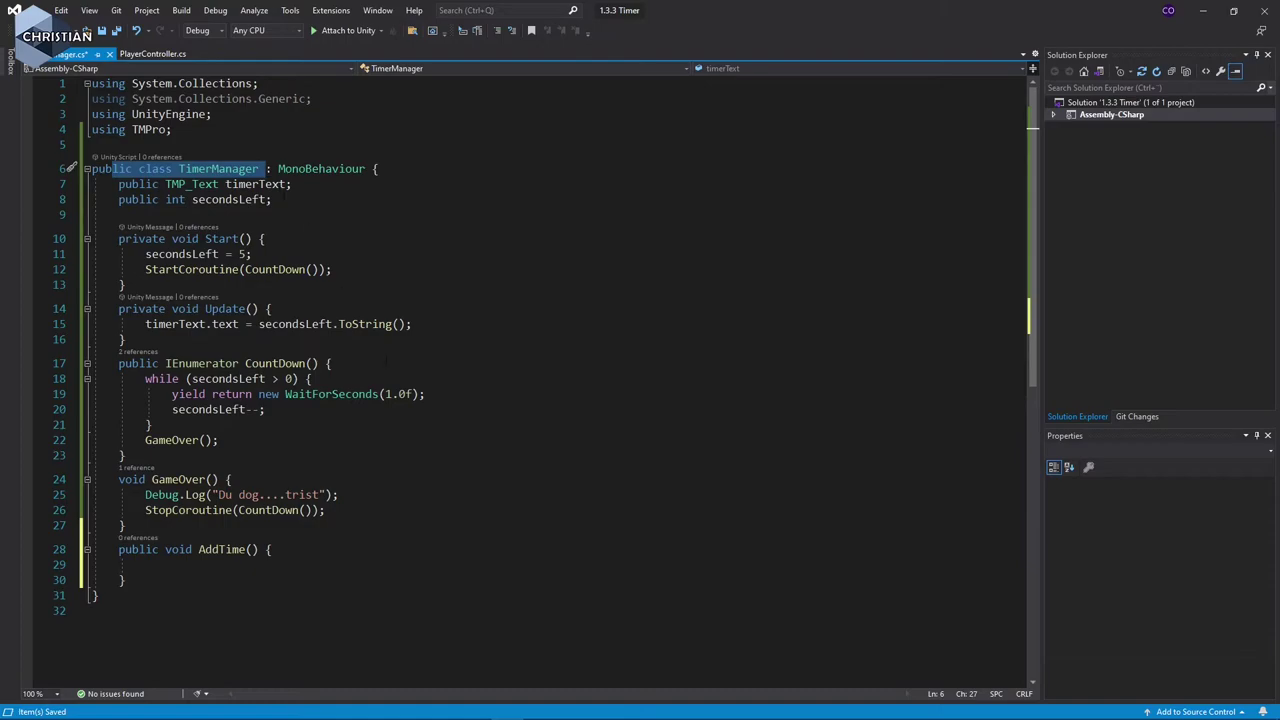
pyautogui.click(474, 408)
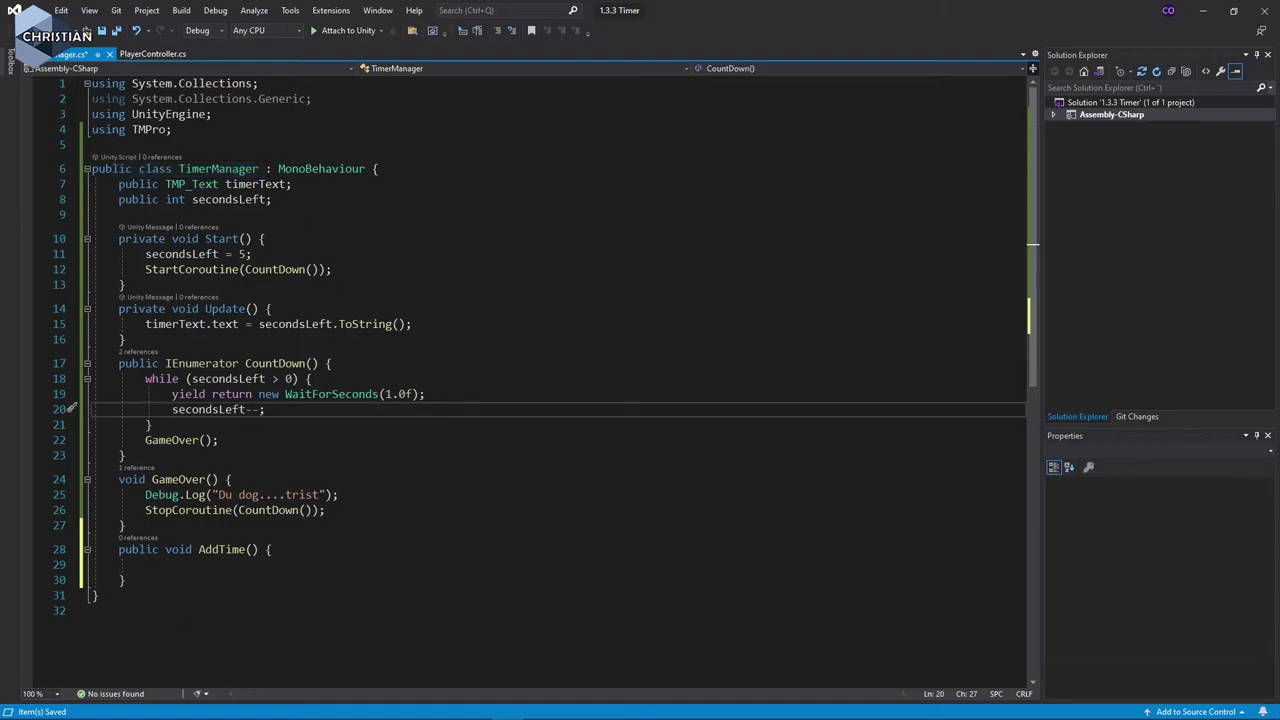
pyautogui.click(201, 565)
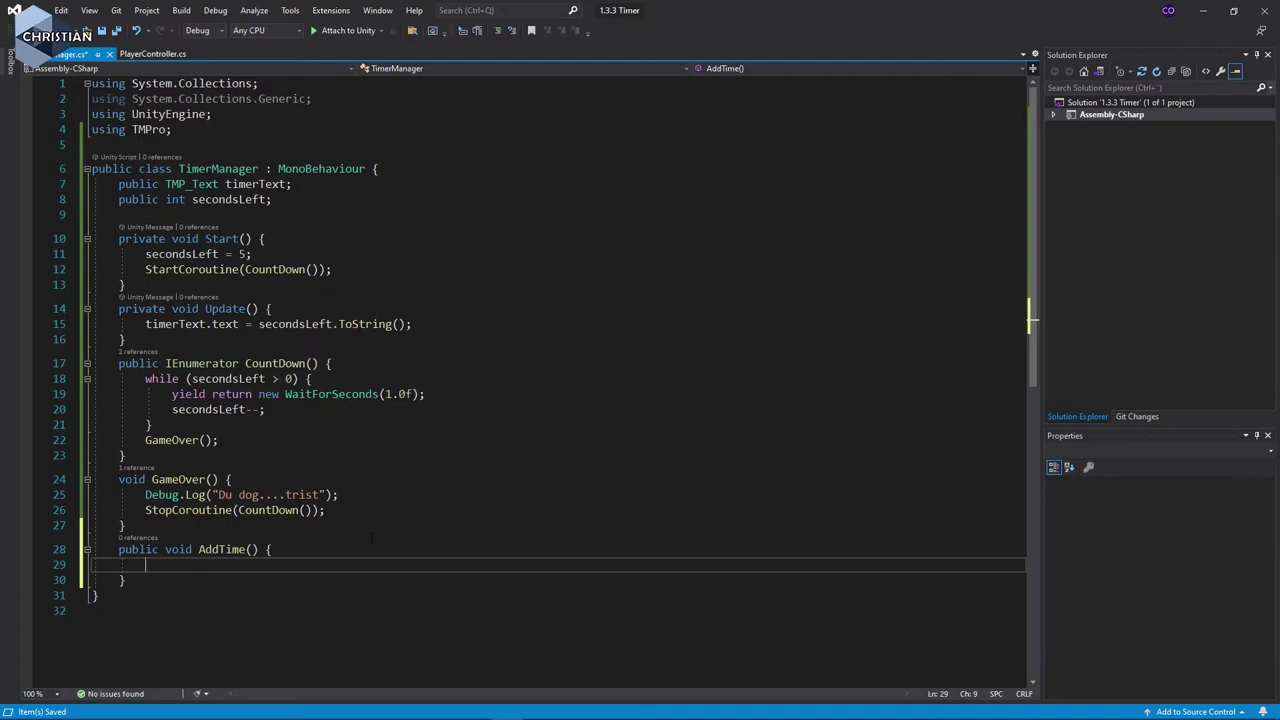
pyautogui.write('secondsLeft')
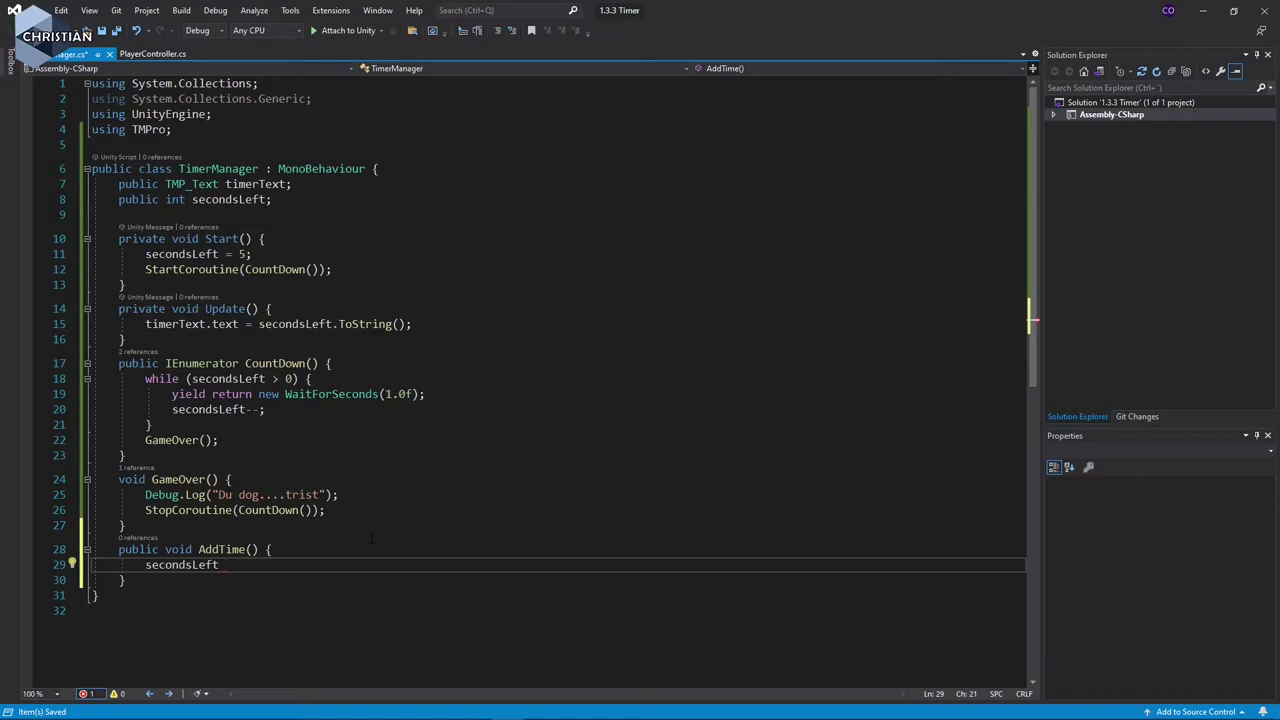
pyautogui.write(' +=')
pyautogui.write(' 2;')
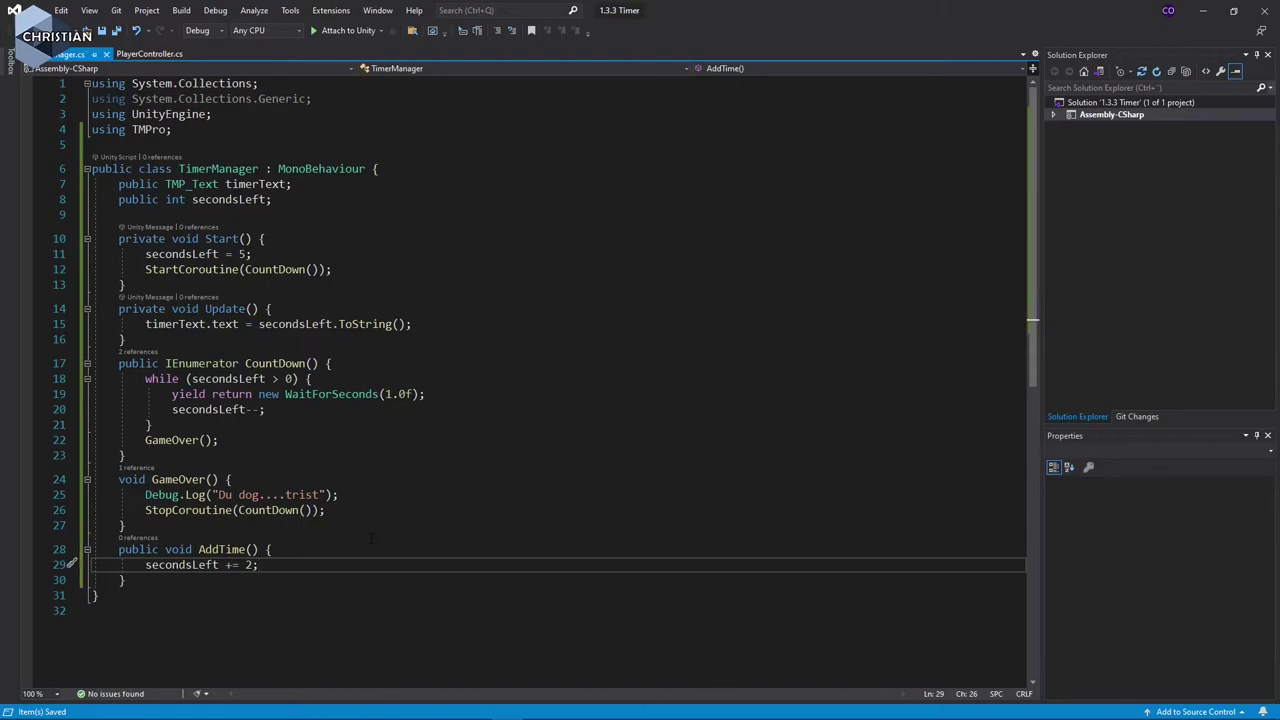
# In PlayerController, add a blank line after SetActive(false) inside the PickUp check.
pyautogui.click(150, 54)
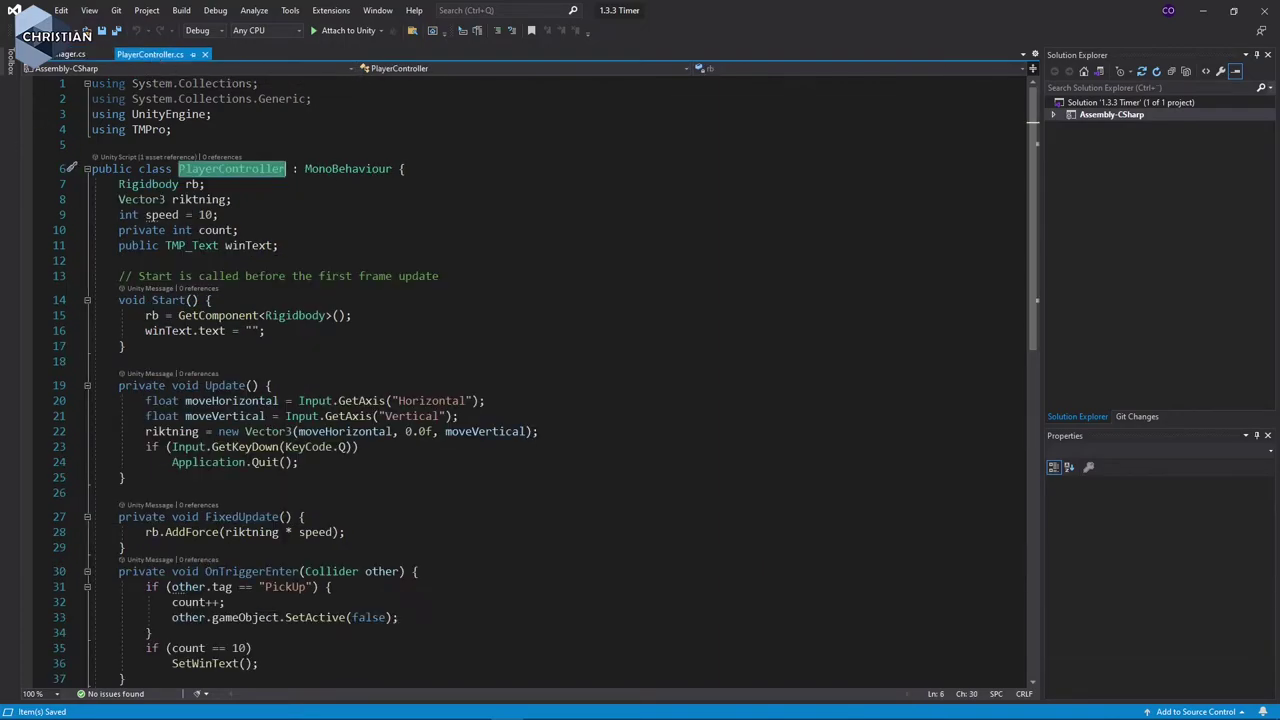
pyautogui.click(387, 496)
pyautogui.scroll(-2, 387, 499)
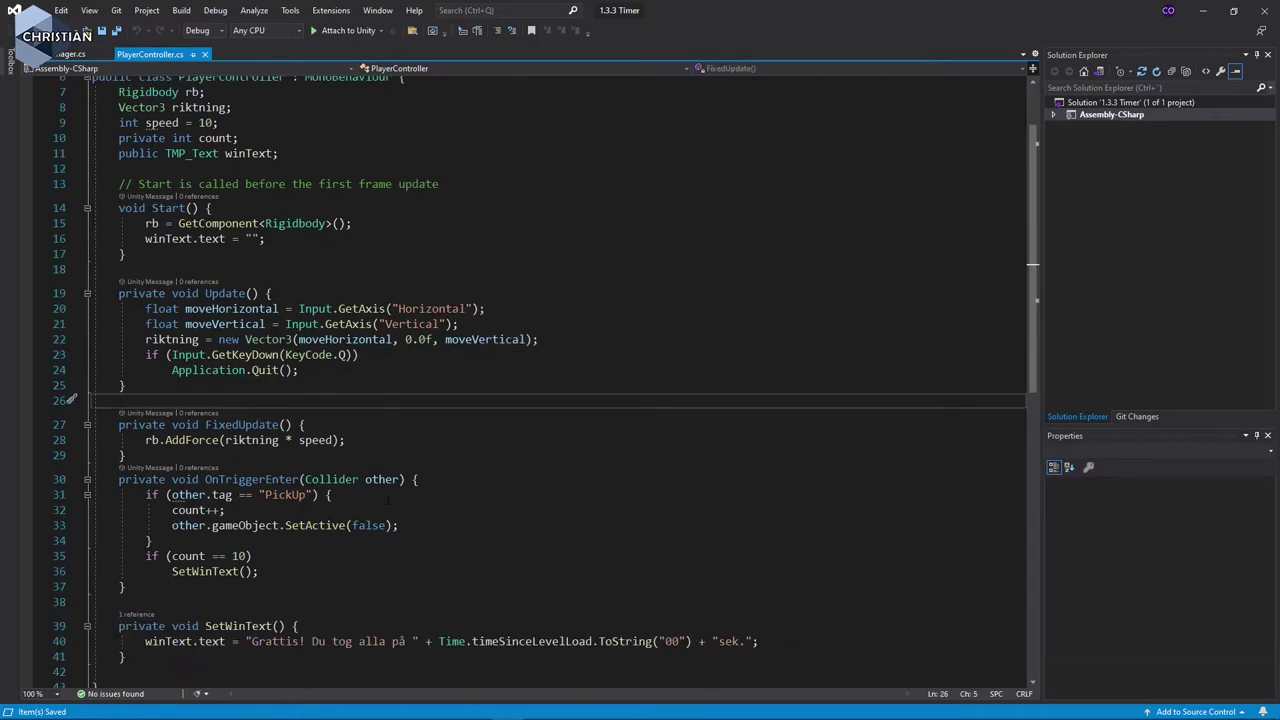
pyautogui.scroll(1, 389, 500)
pyautogui.scroll(-6, 389, 500)
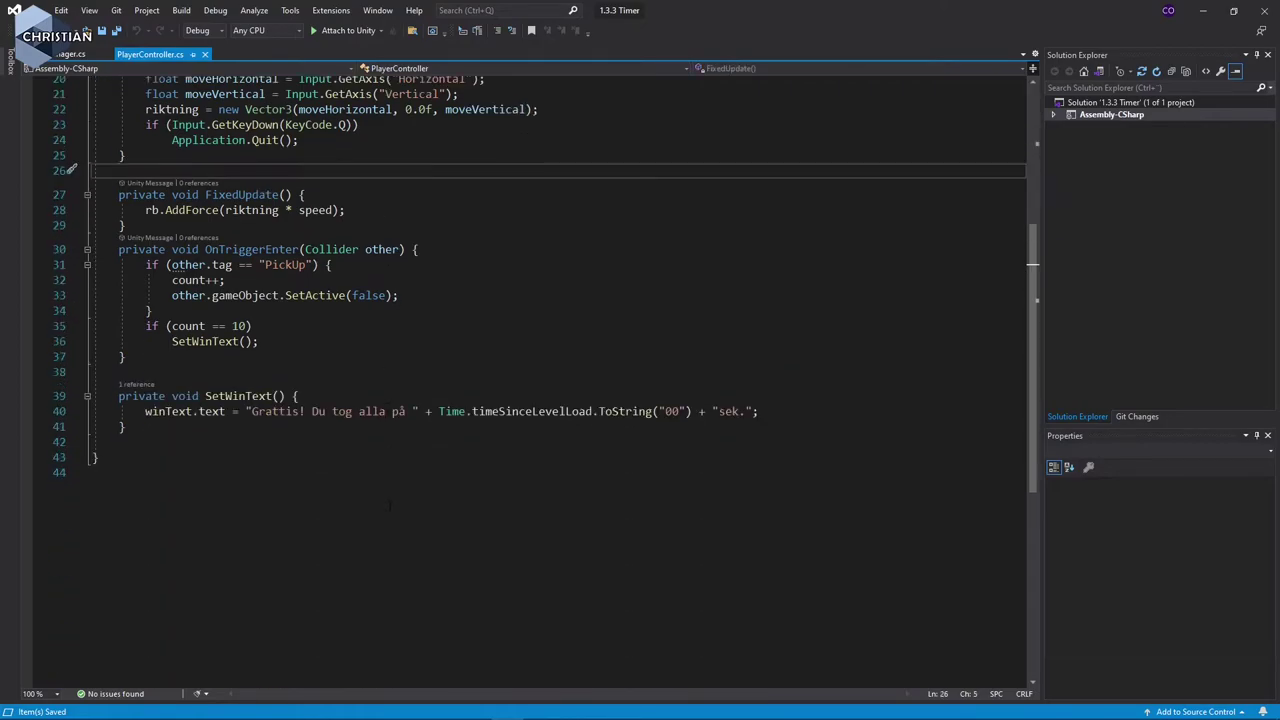
pyautogui.scroll(2, 390, 505)
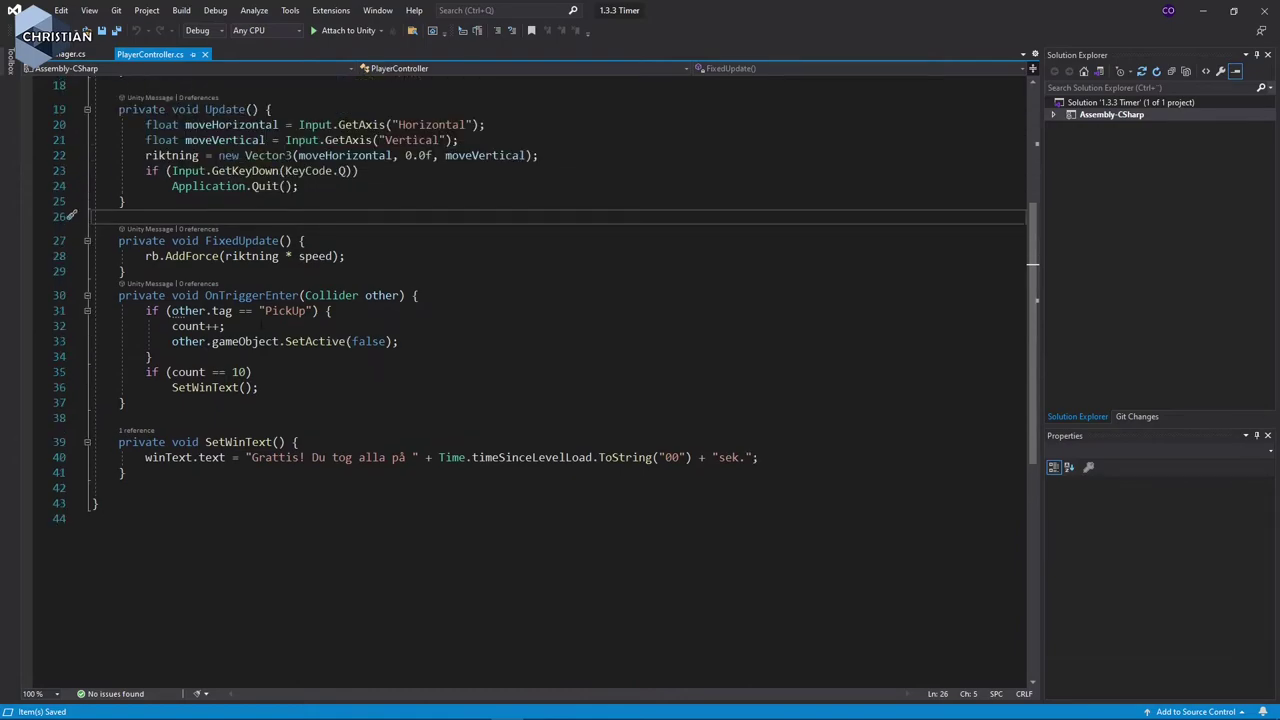
pyautogui.click(226, 326)
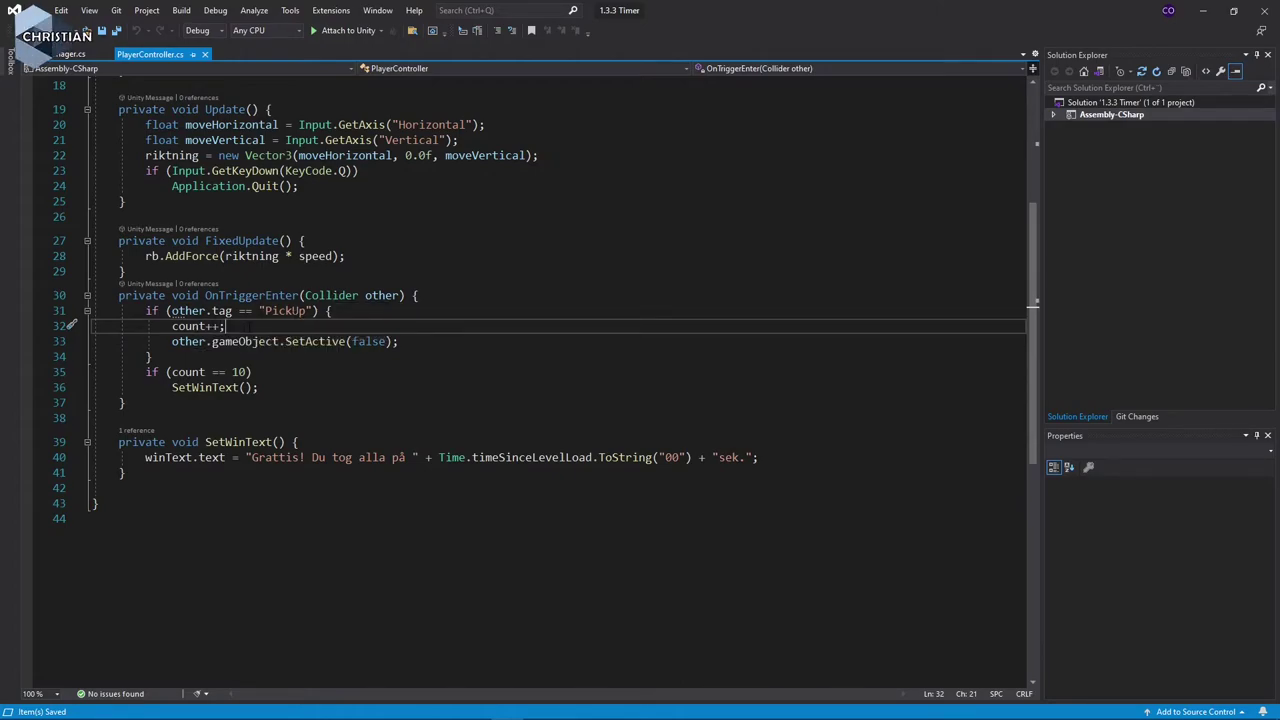
pyautogui.click(427, 342)
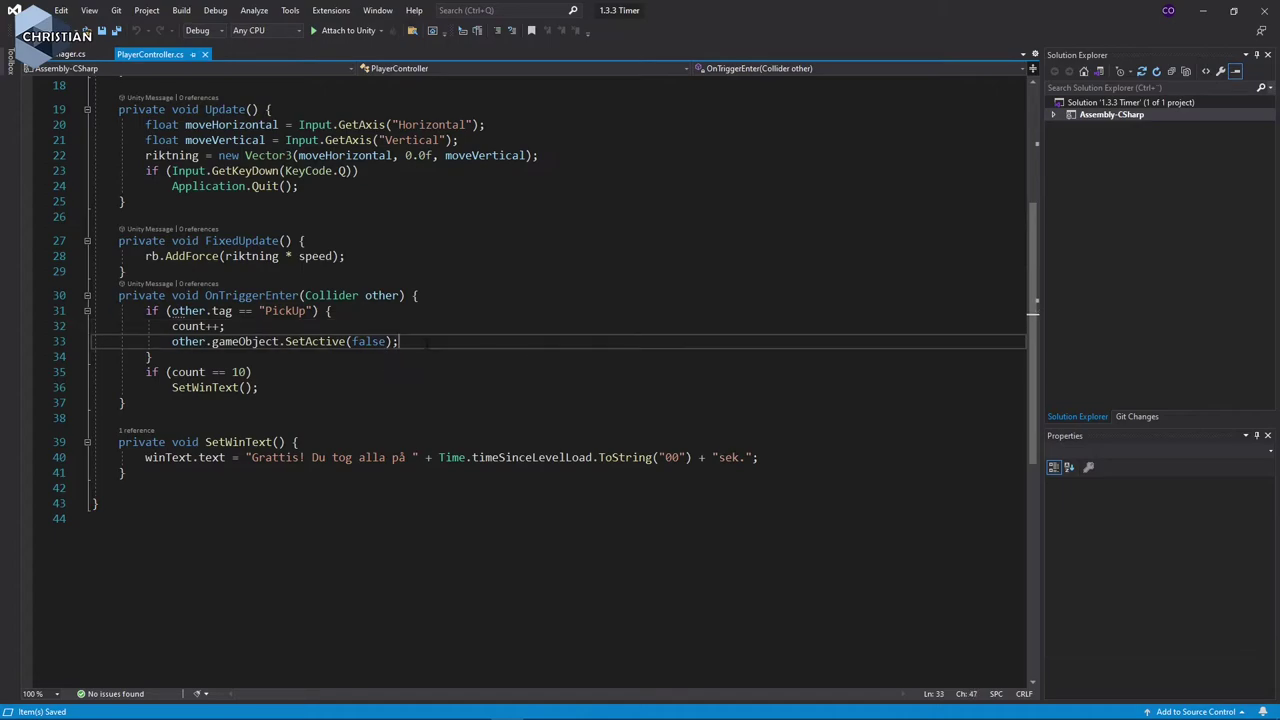
pyautogui.press('Return')
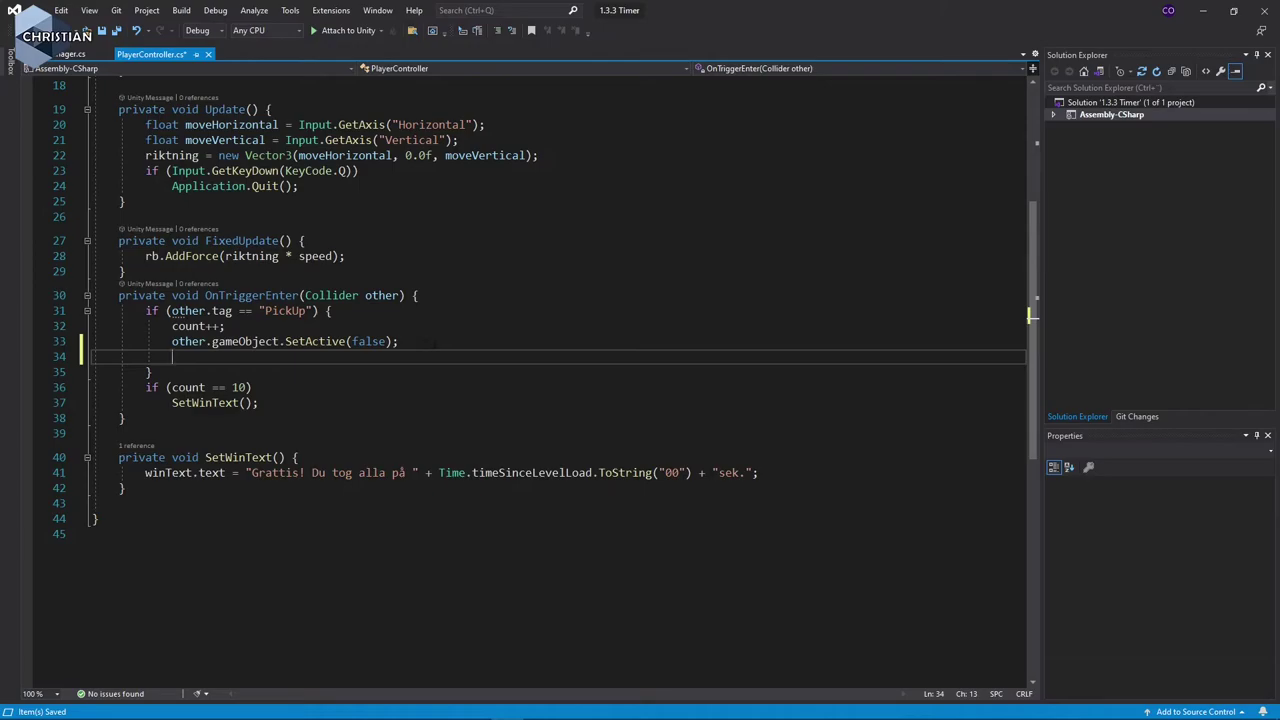
pyautogui.scroll(3, 540, 380)
pyautogui.scroll(1, 540, 380)
pyautogui.scroll(1, 540, 380)
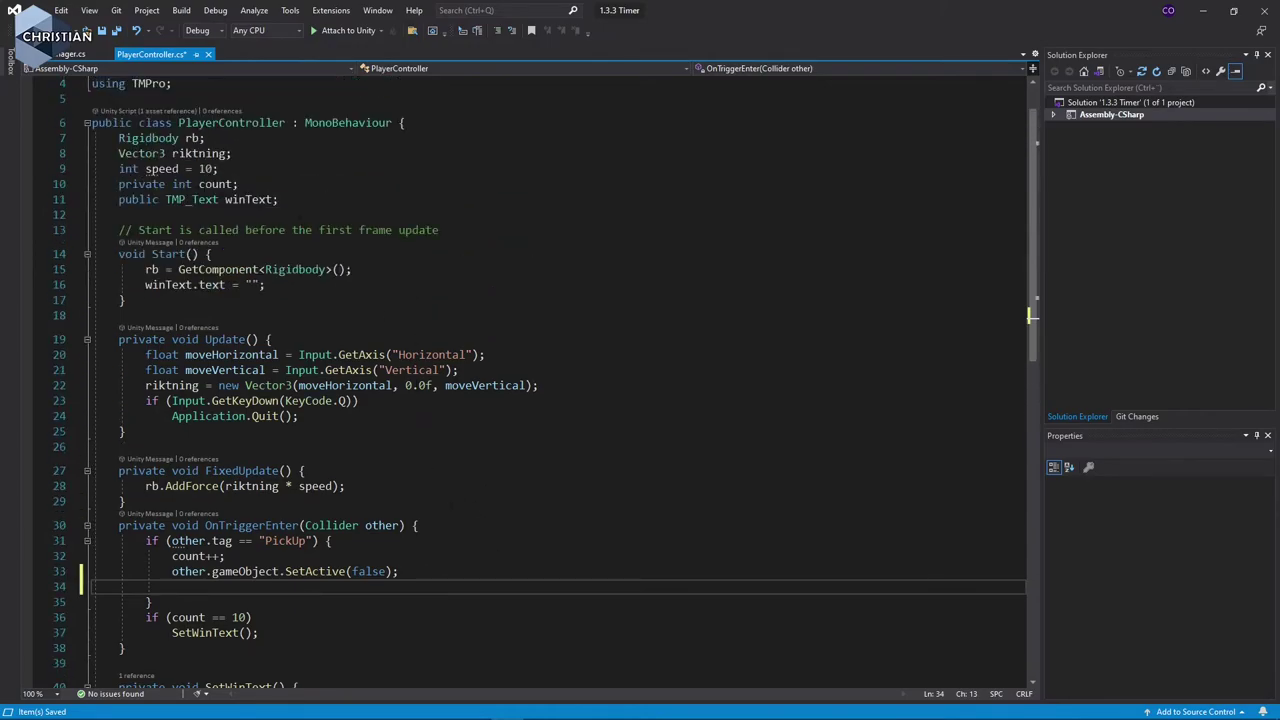
# Add a public myTimer field declaration below winText in PlayerController.
pyautogui.click(305, 199)
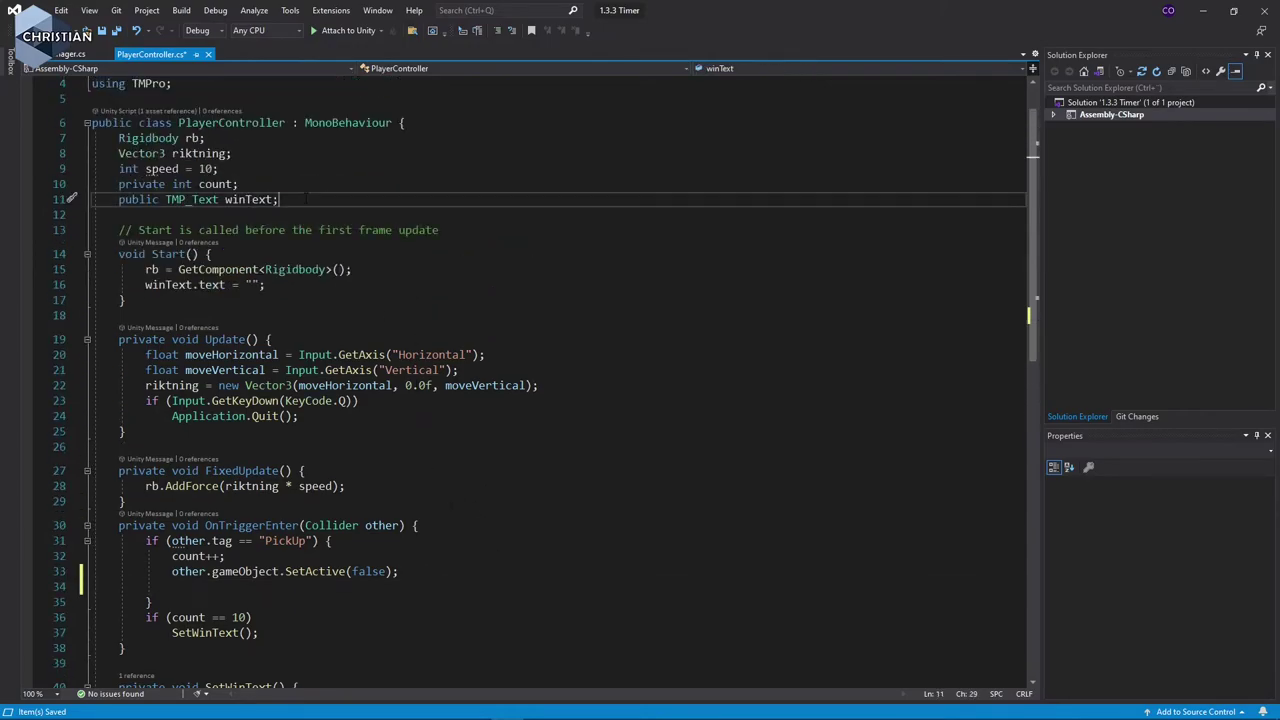
pyautogui.press('Return')
pyautogui.press('Return')
pyautogui.write('pu')
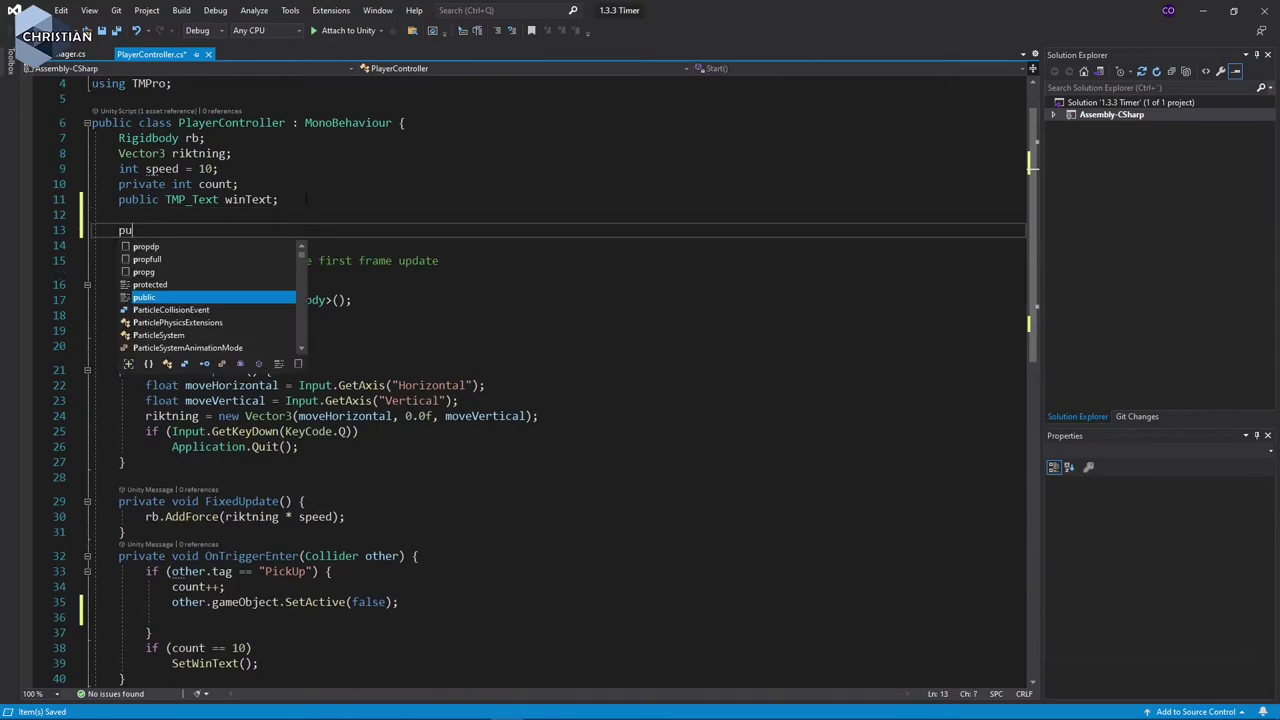
pyautogui.write('blic Ti')
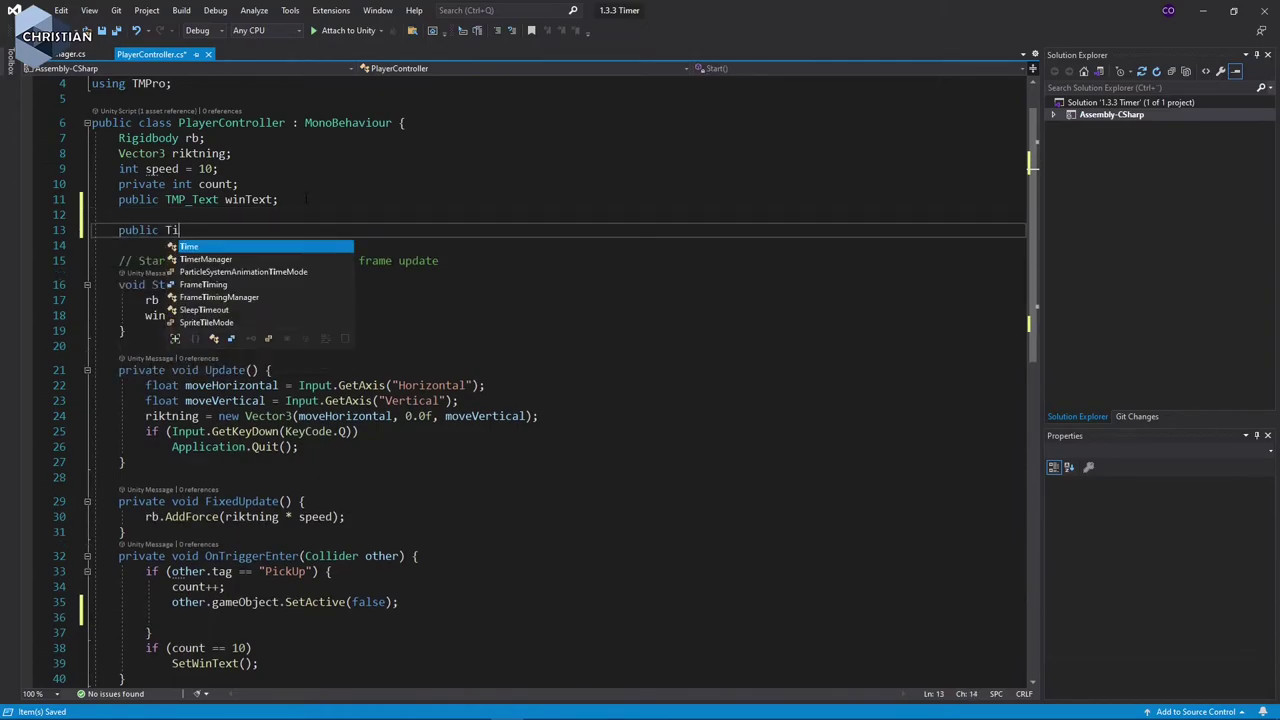
pyautogui.write('mer')
pyautogui.press('Tab')
pyautogui.press('BackSpace')
pyautogui.press('BackSpace')
pyautogui.press('BackSpace')
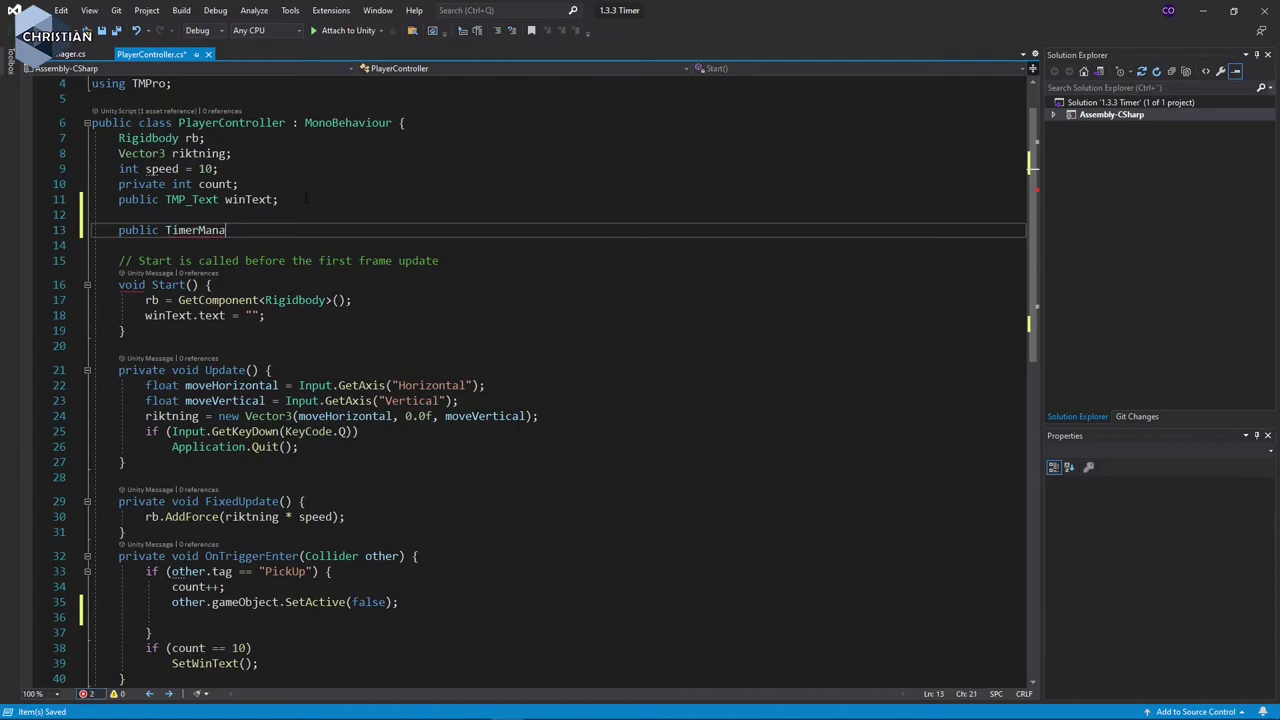
pyautogui.press('BackSpace')
pyautogui.press('BackSpace')
pyautogui.press('BackSpace')
pyautogui.press('BackSpace')
pyautogui.write('my')
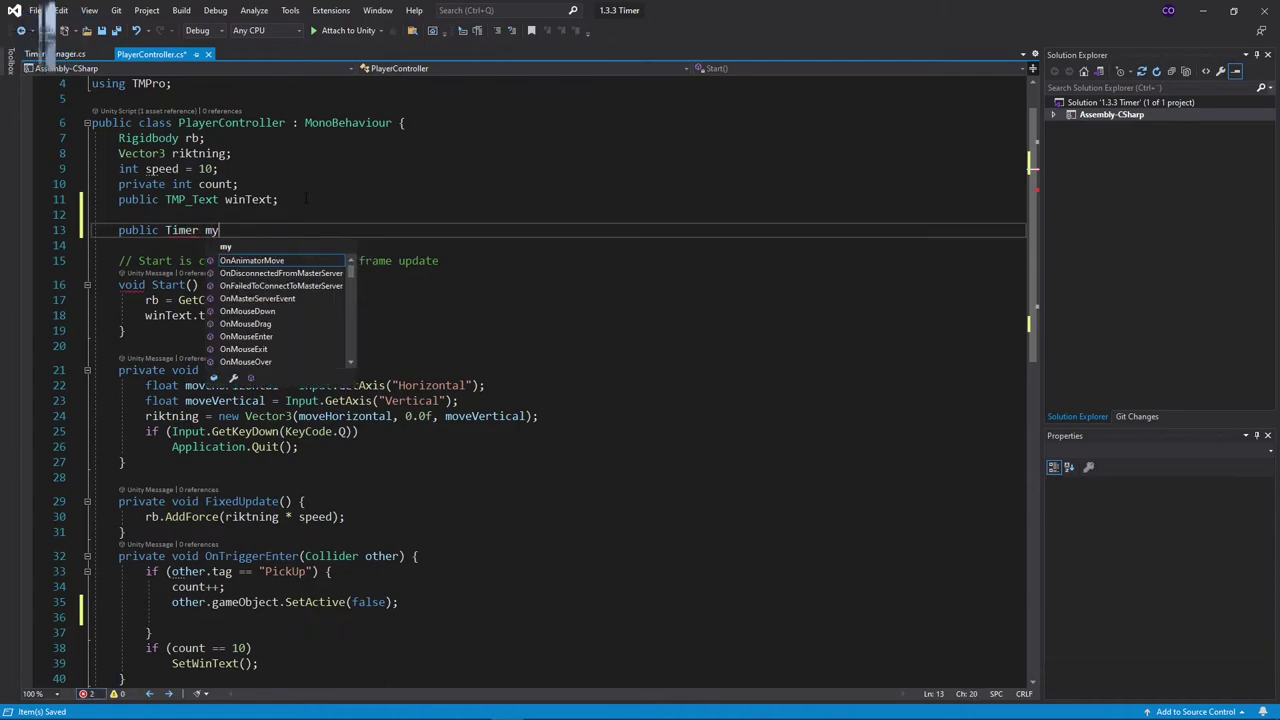
pyautogui.write('Timer;')
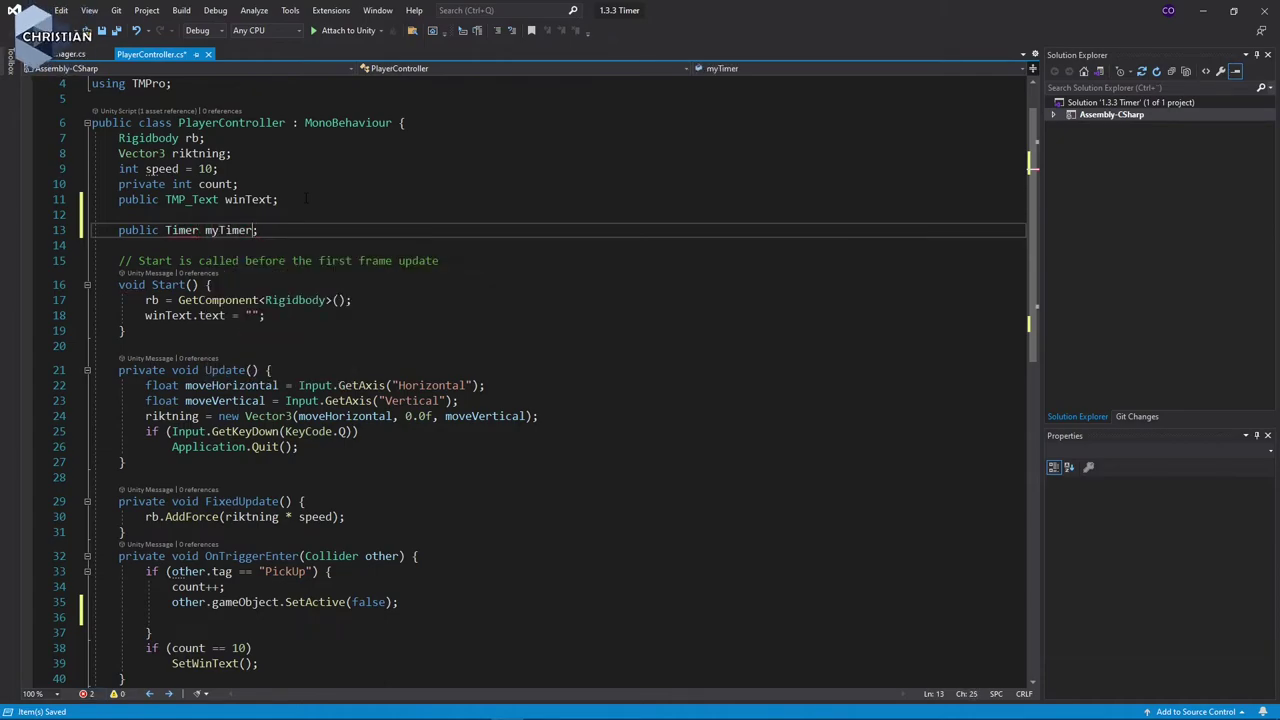
# Fix the myTimer field's type to TimerManager using IntelliSense completion.
pyautogui.press('Left')
pyautogui.press('Left')
pyautogui.press('Left')
pyautogui.press('BackSpace')
pyautogui.press('BackSpace')
pyautogui.press('BackSpace')
pyautogui.press('BackSpace')
pyautogui.press('BackSpace')
pyautogui.press('BackSpace')
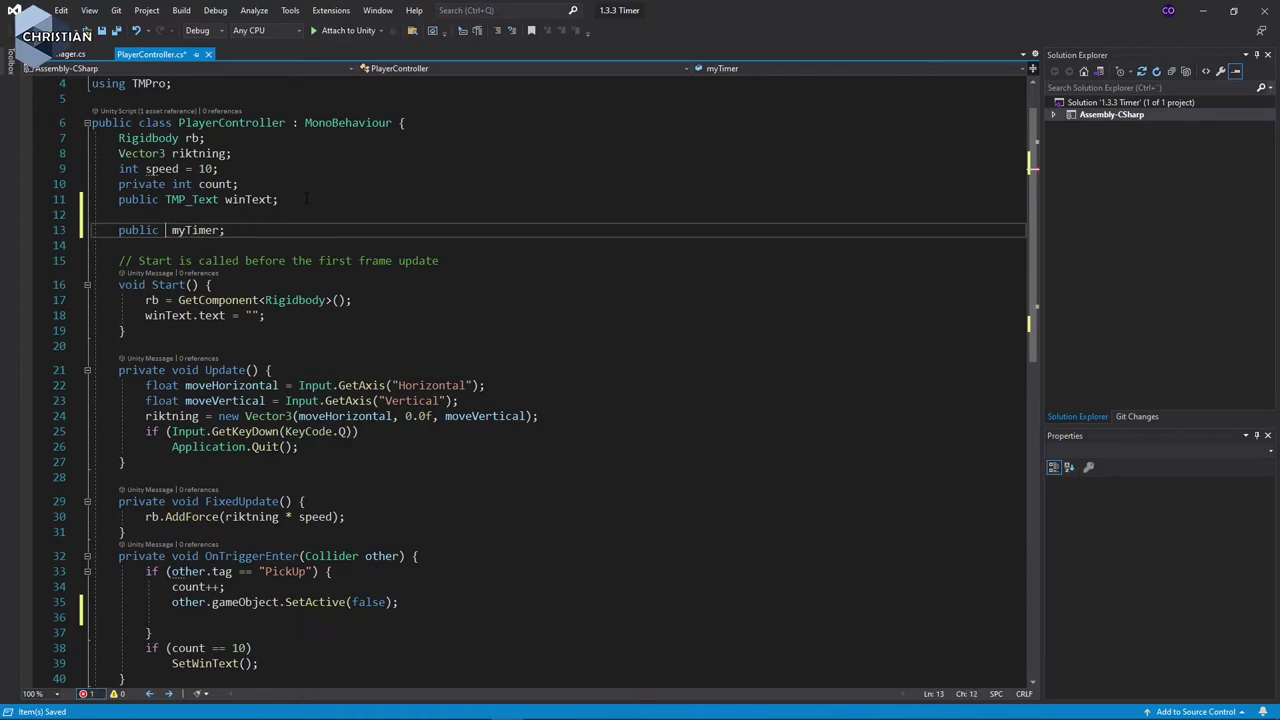
pyautogui.write('Tim')
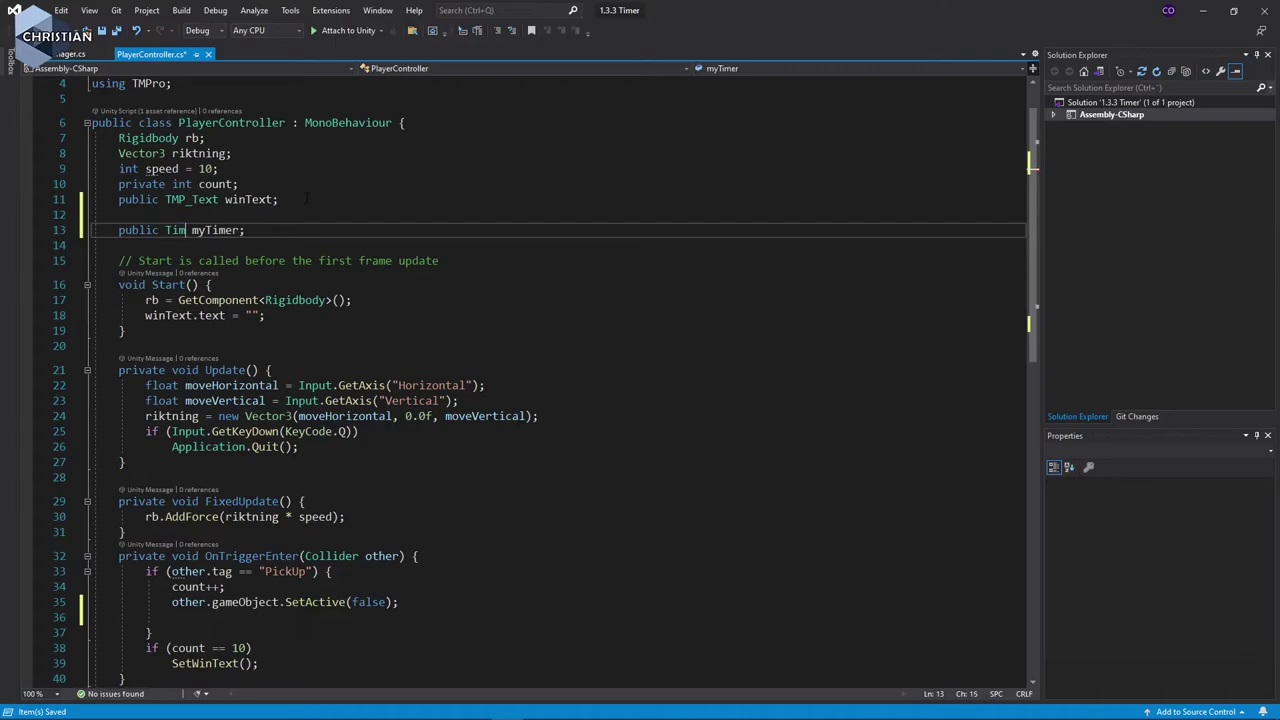
pyautogui.write('er')
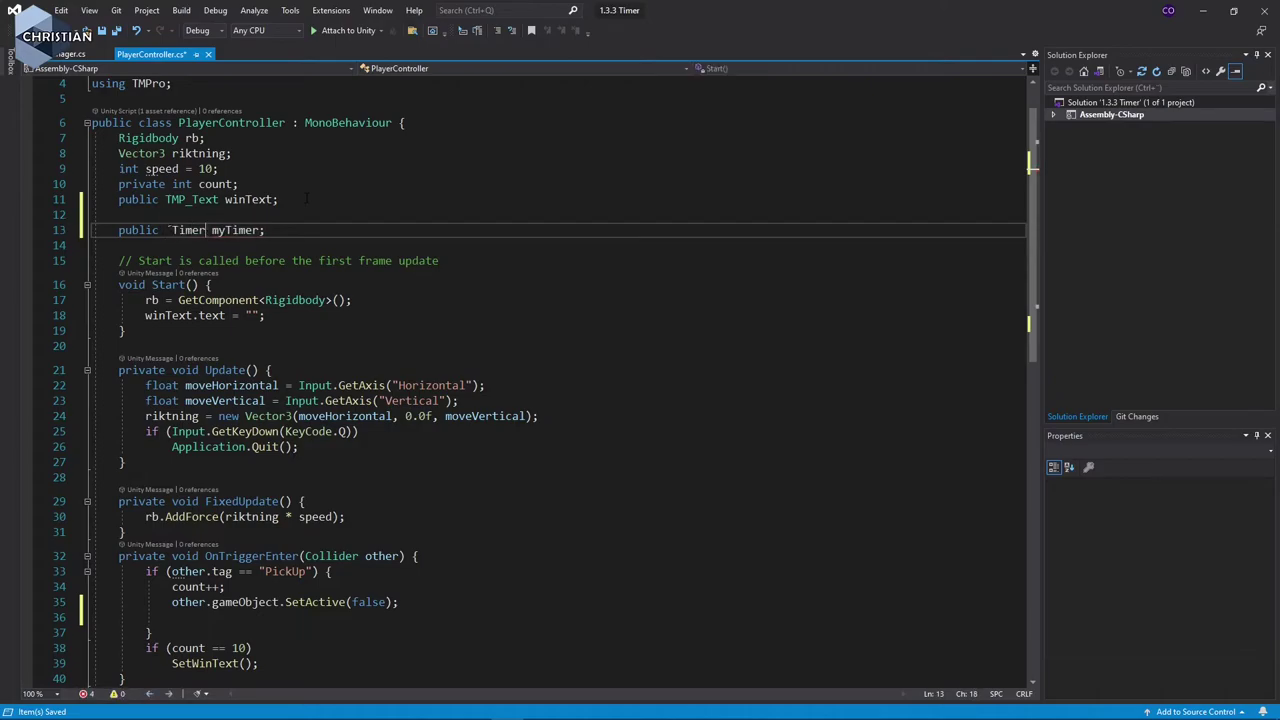
pyautogui.press('BackSpace')
pyautogui.press('BackSpace')
pyautogui.press('BackSpace')
pyautogui.press('BackSpace')
pyautogui.press('BackSpace')
pyautogui.press('BackSpace')
pyautogui.write('Tim')
pyautogui.press('Down')
pyautogui.press('Tab')
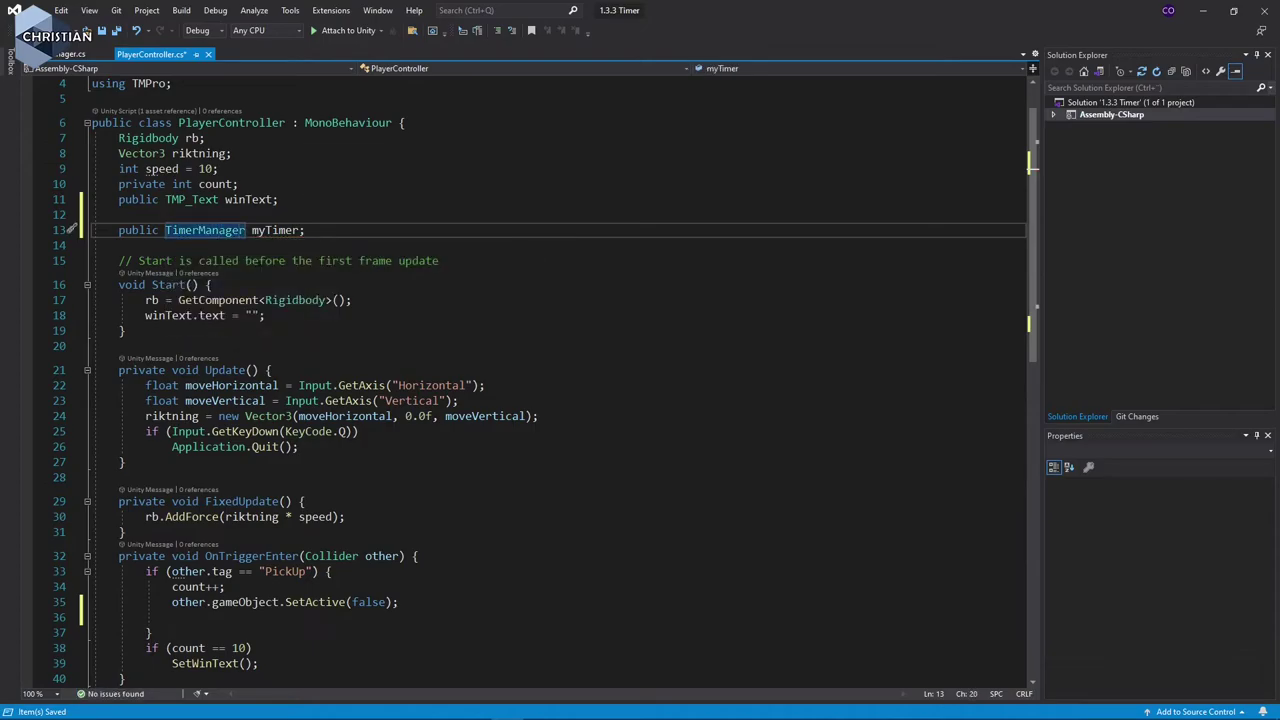
pyautogui.click(70, 56)
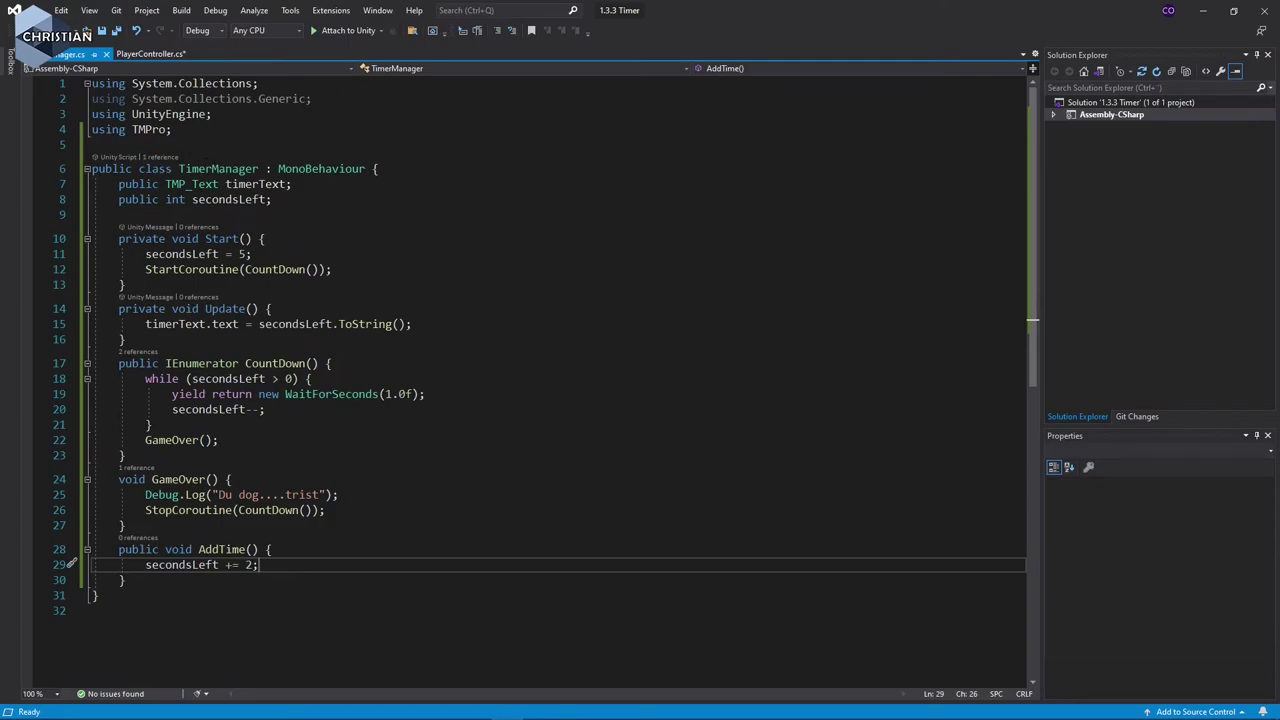
pyautogui.doubleClick(218, 168)
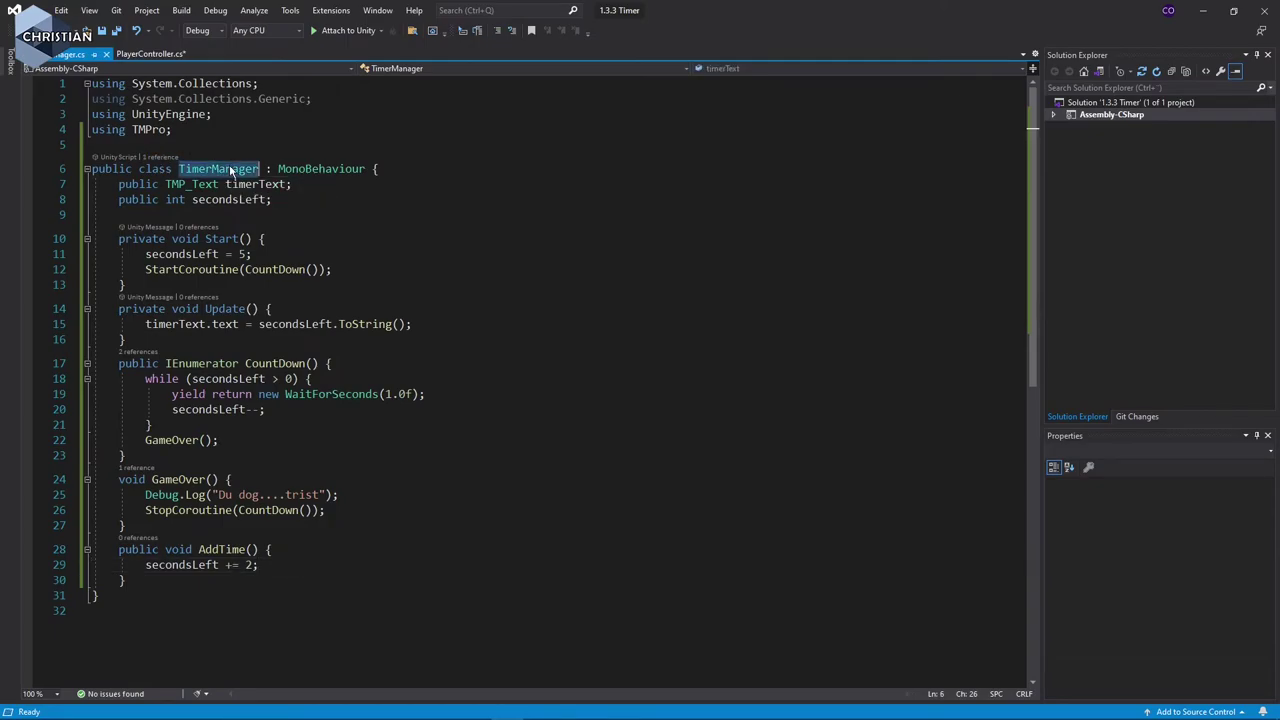
pyautogui.click(140, 55)
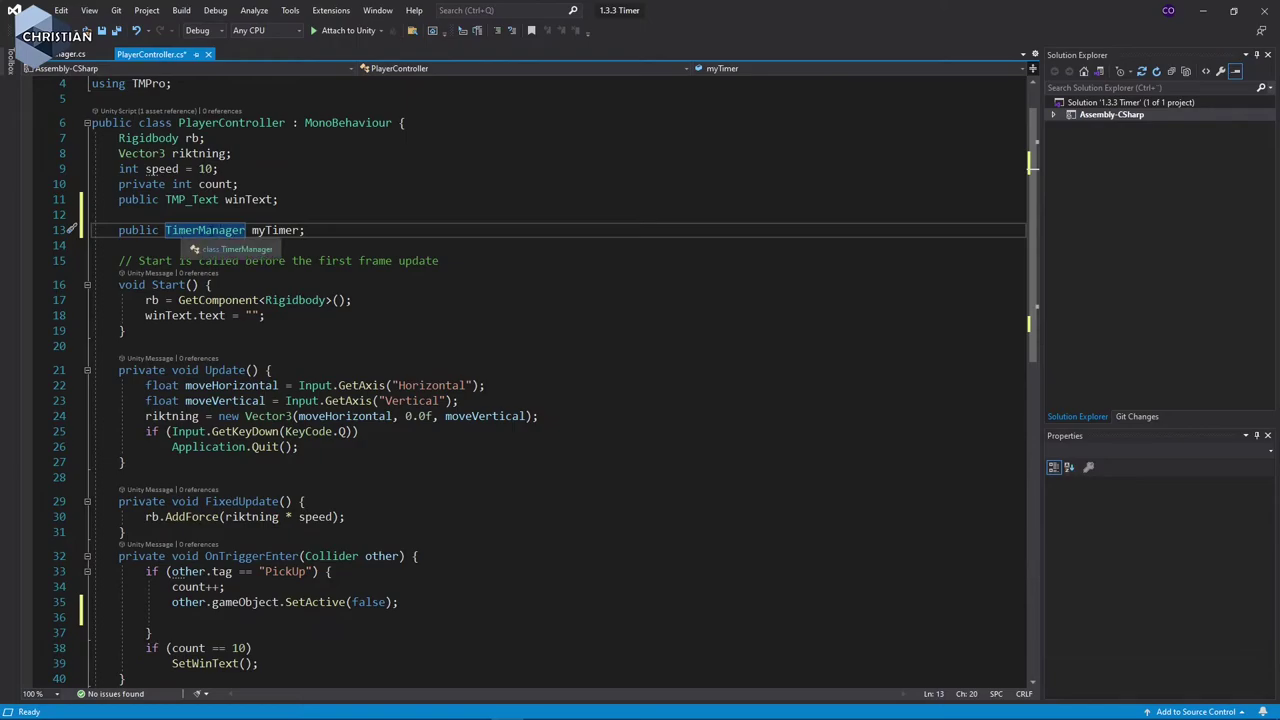
pyautogui.doubleClick(266, 231)
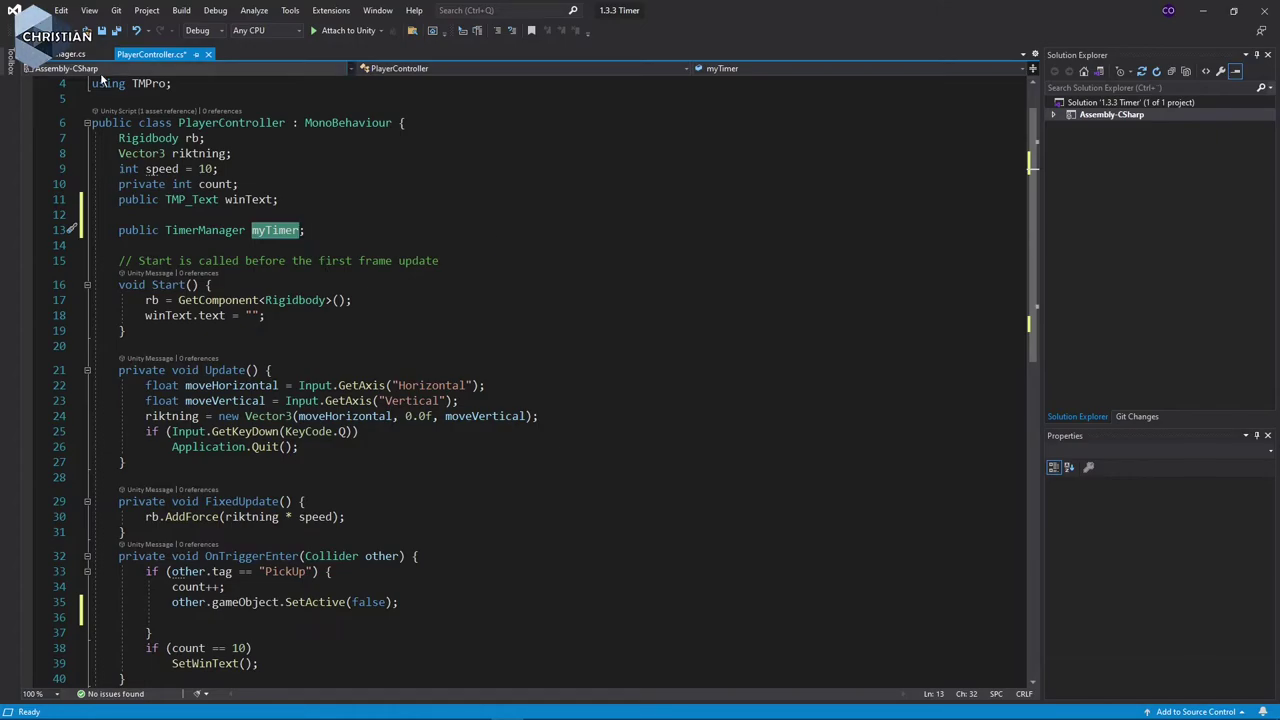
pyautogui.click(70, 54)
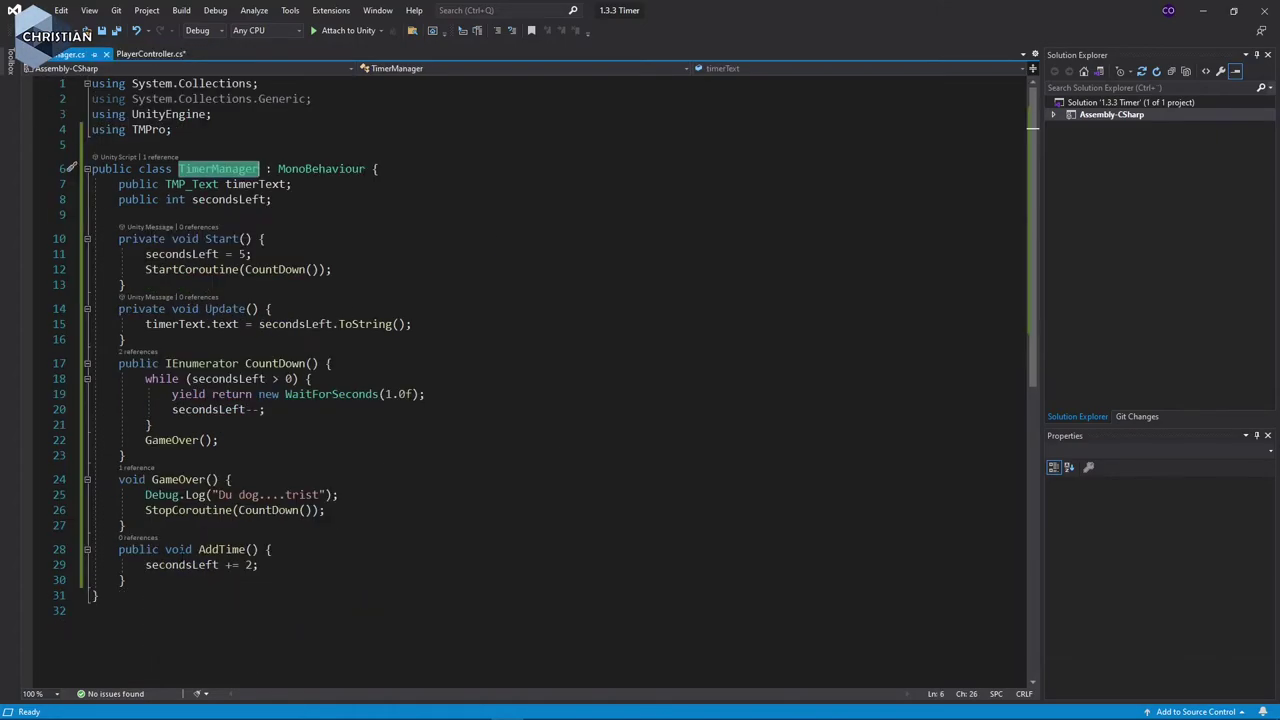
pyautogui.click(150, 54)
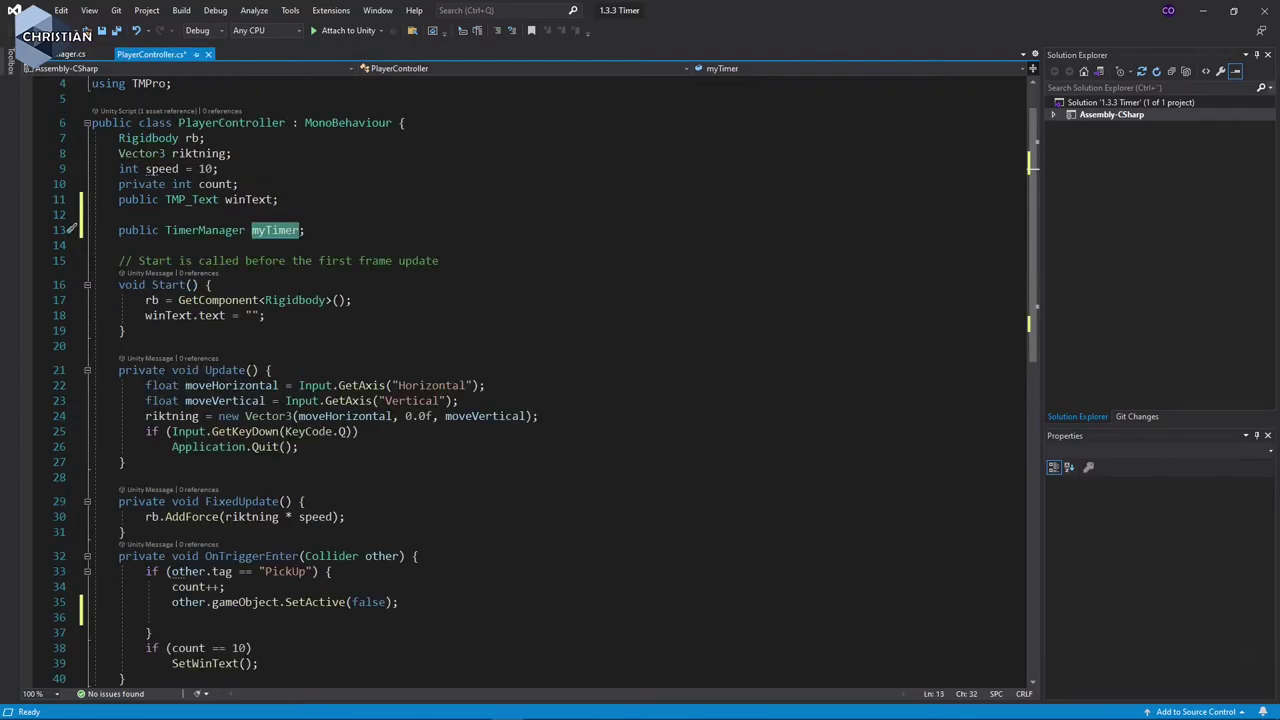
pyautogui.click(421, 616)
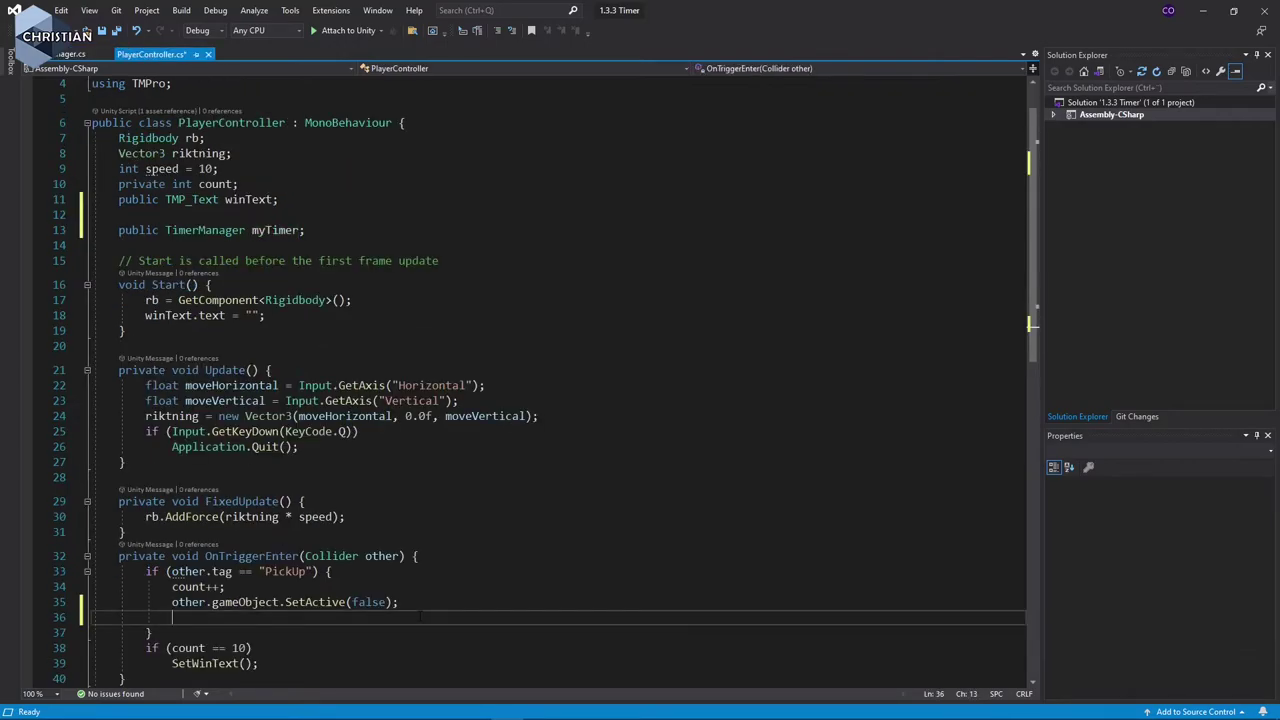
# Add the call myTimer.AddTime(); after SetActive(false) and save PlayerController.cs.
pyautogui.write('my')
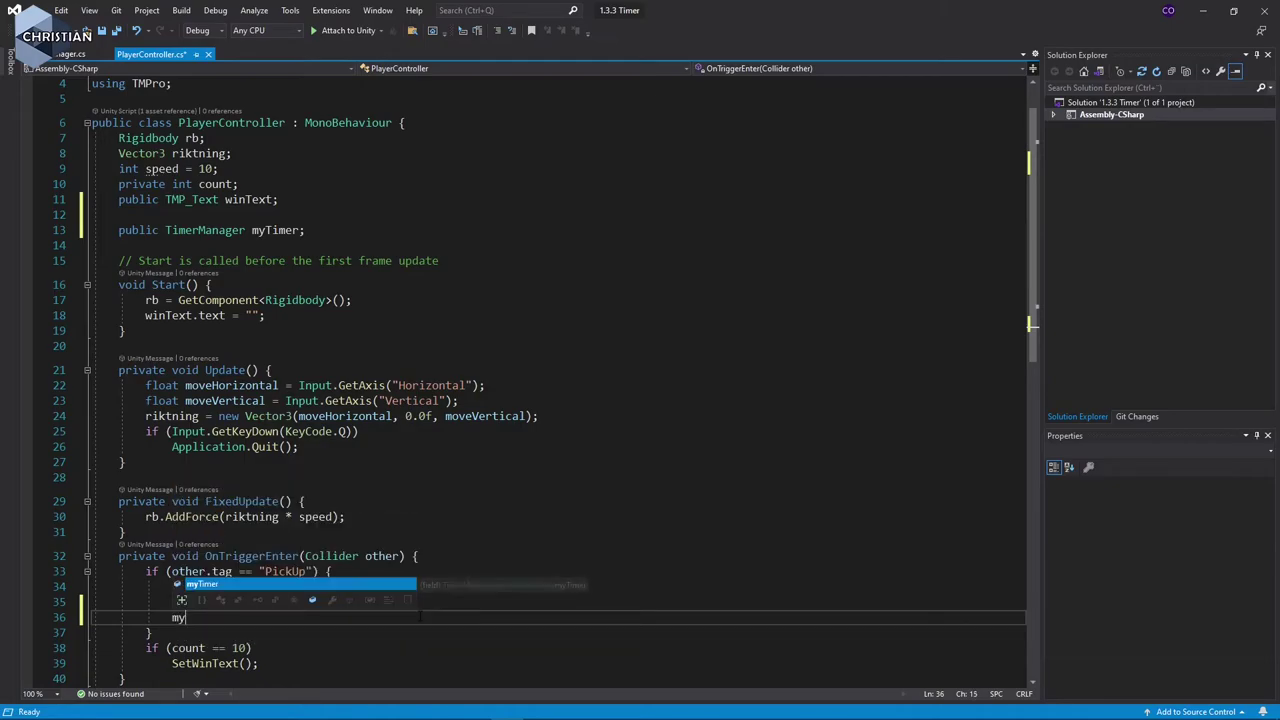
pyautogui.press('Tab')
pyautogui.write('.a')
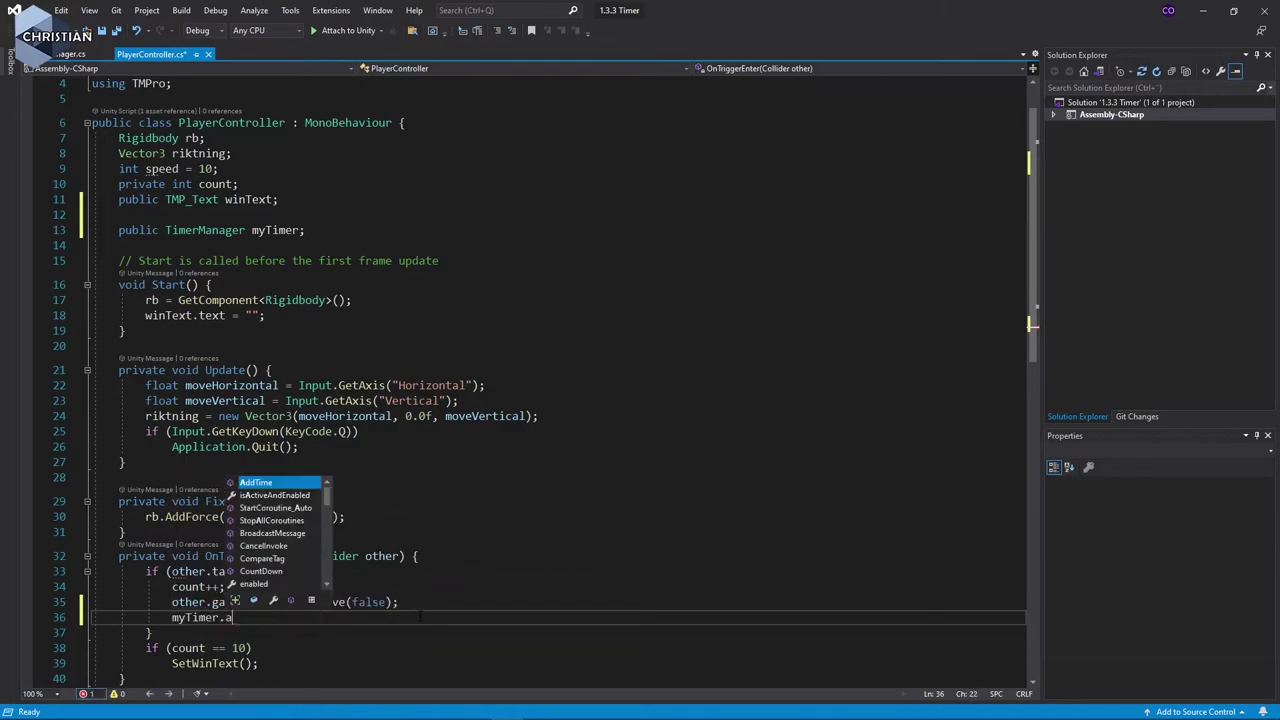
pyautogui.write('d')
pyautogui.press('Tab')
pyautogui.write('()')
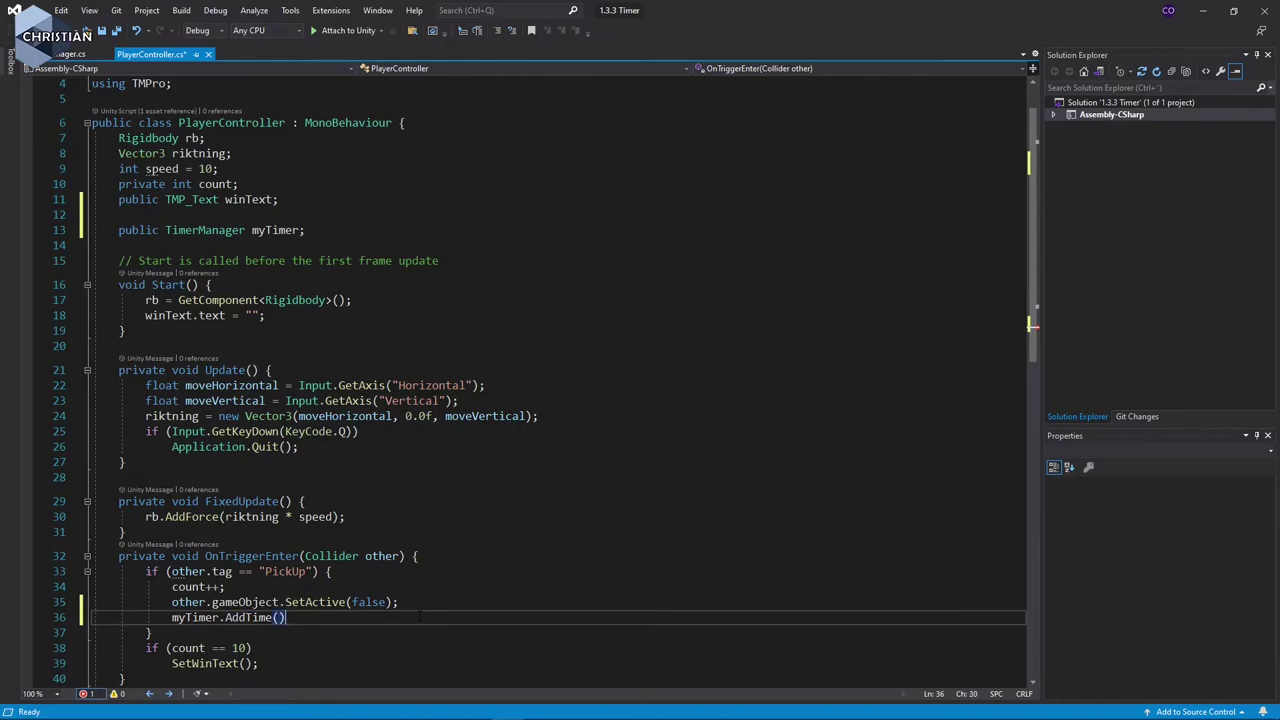
pyautogui.write(';')
pyautogui.scroll(1, 307, 372)
pyautogui.hotkey('ctrl', 's')
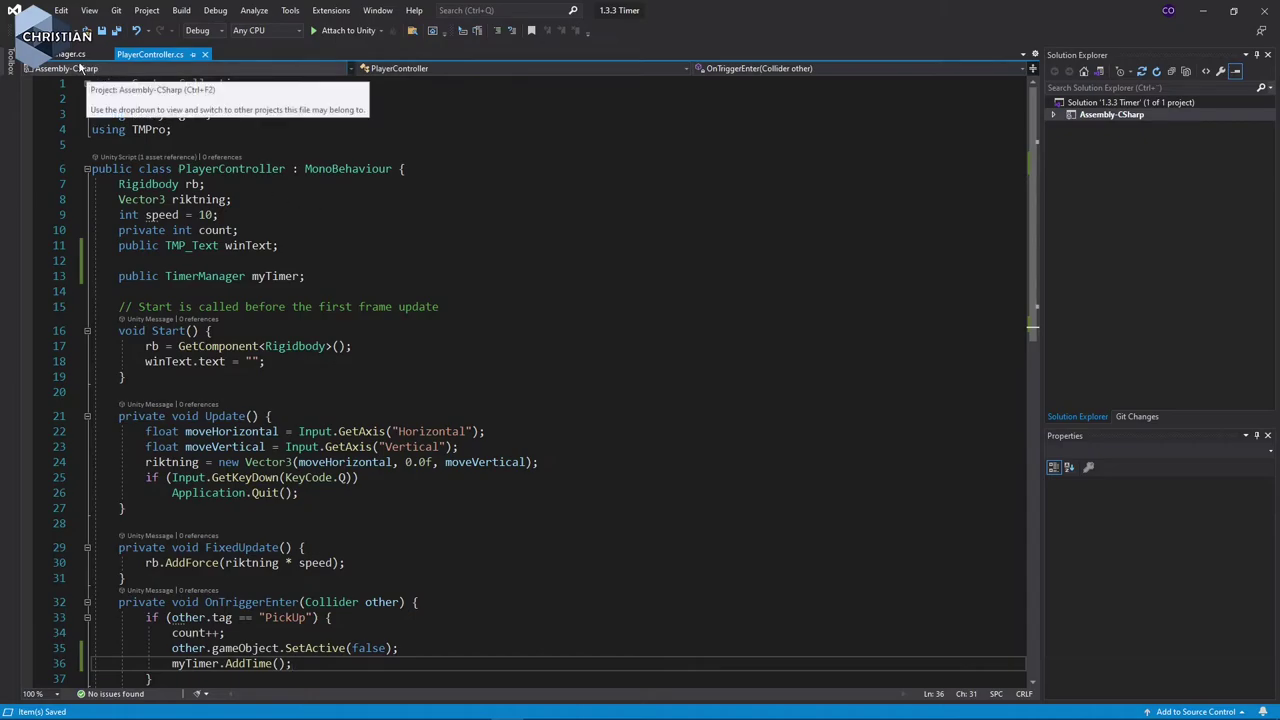
# Review the new AddTime method in TimerManager.cs.
pyautogui.click(70, 54)
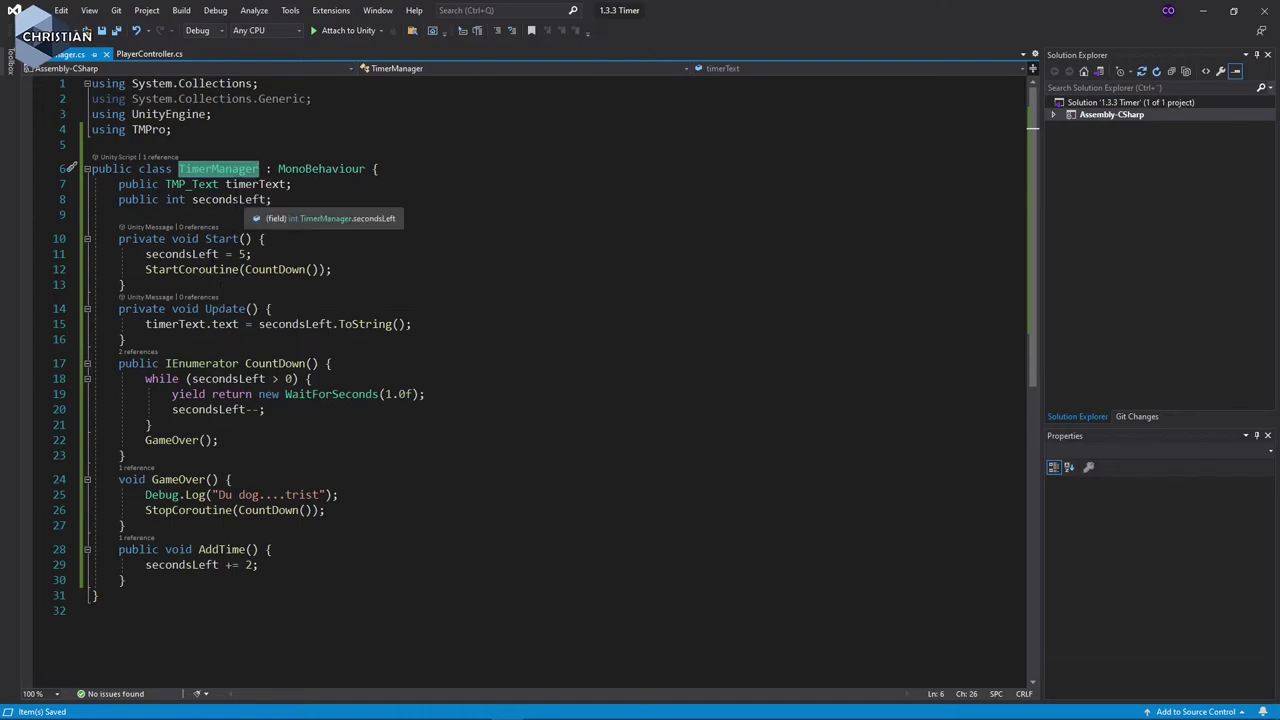
pyautogui.click(212, 238)
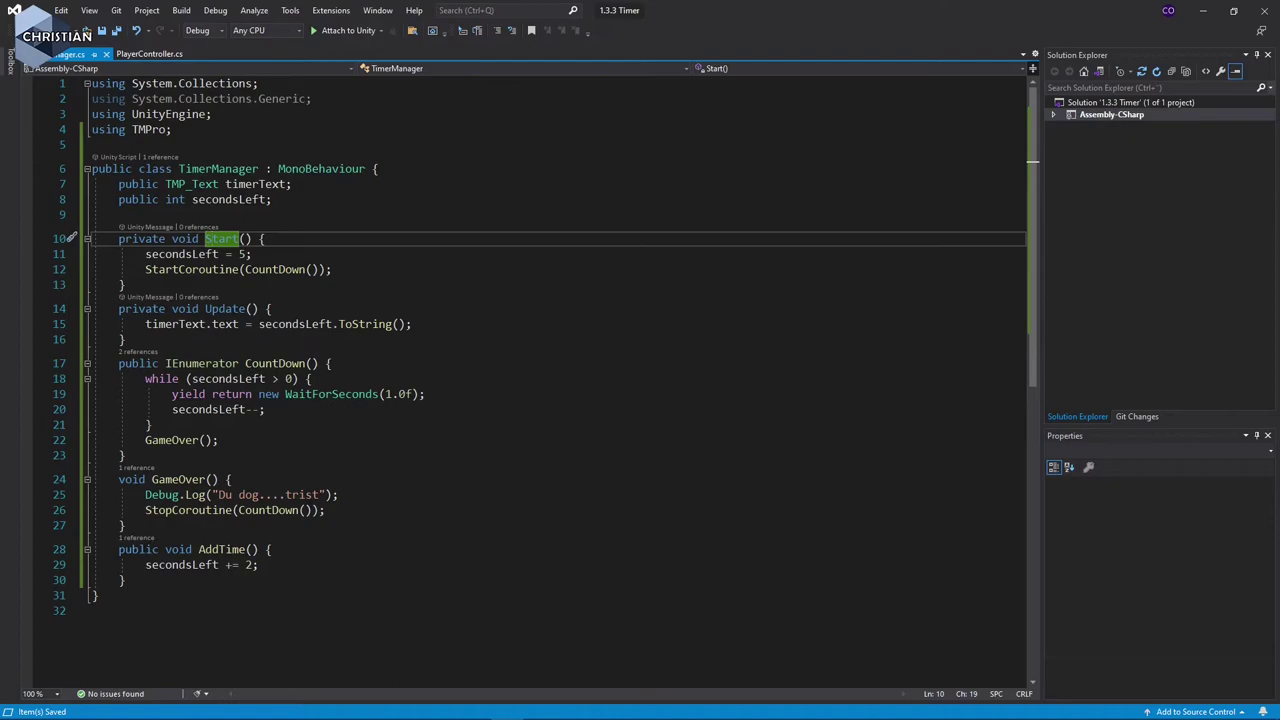
pyautogui.moveTo(116, 549); pyautogui.dragTo(124, 580)
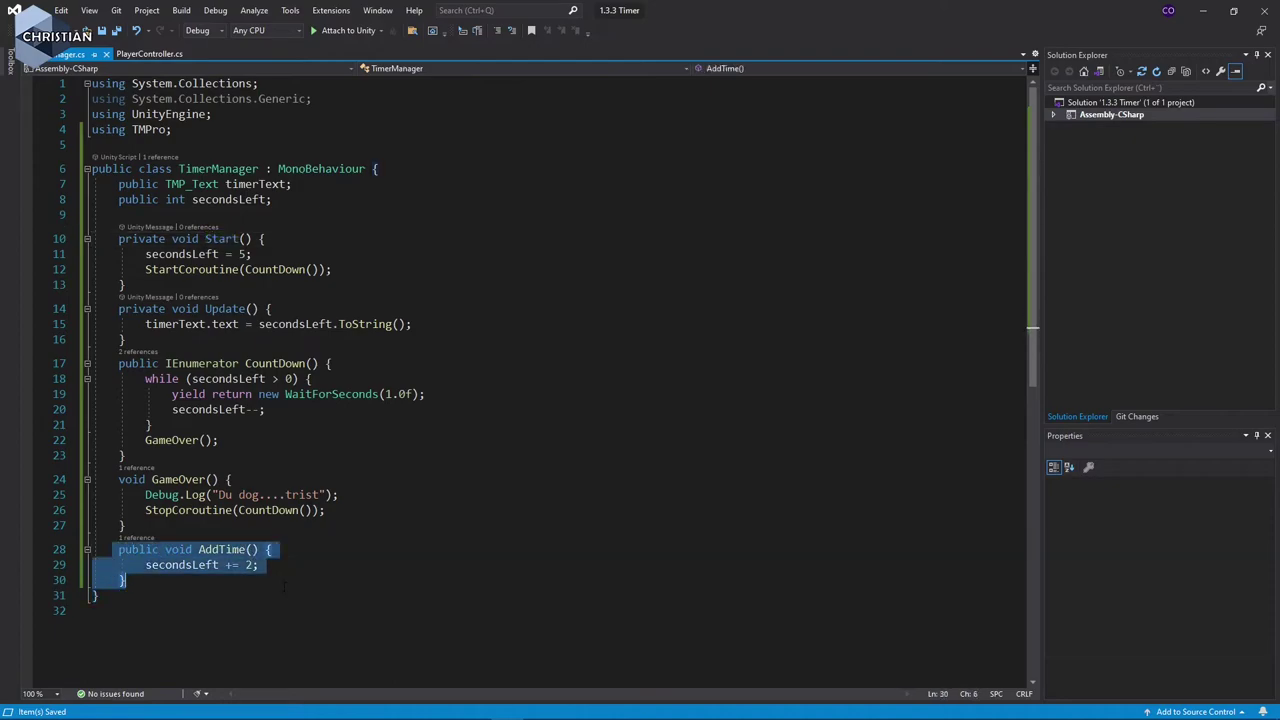
pyautogui.click(132, 550)
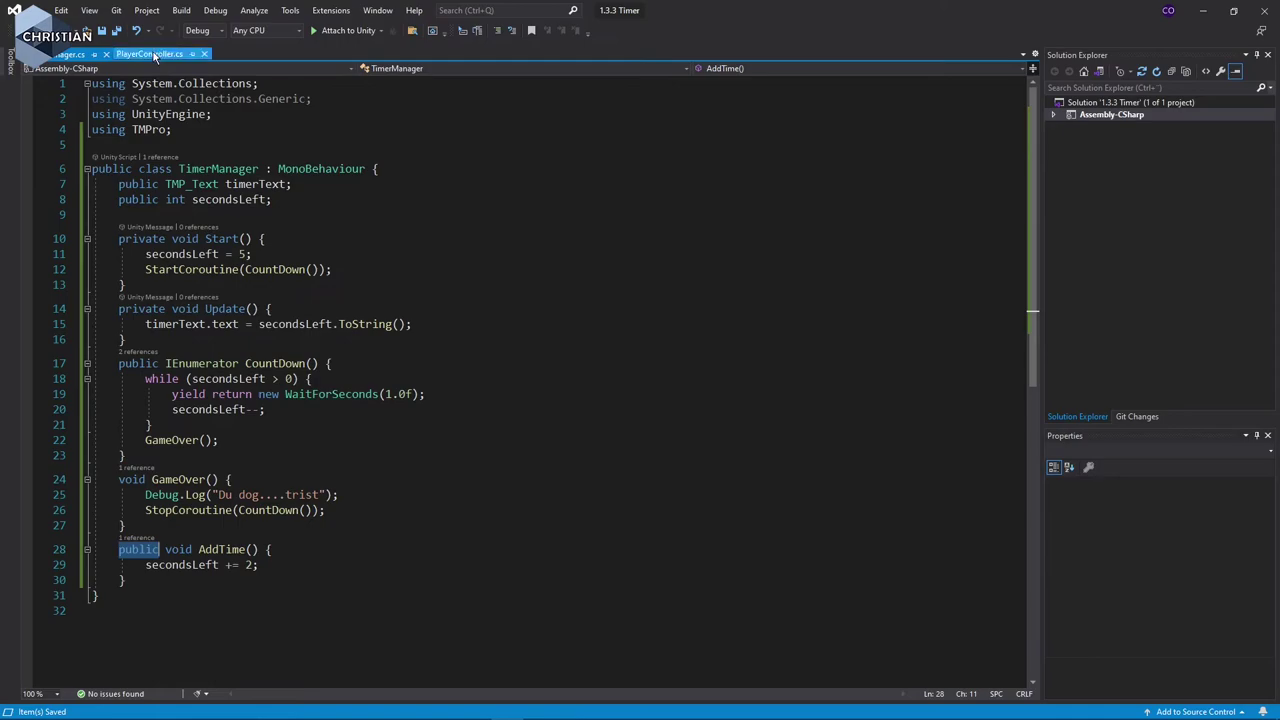
# Check the myTimer declaration in PlayerController.cs, then return to the Unity editor.
pyautogui.click(152, 55)
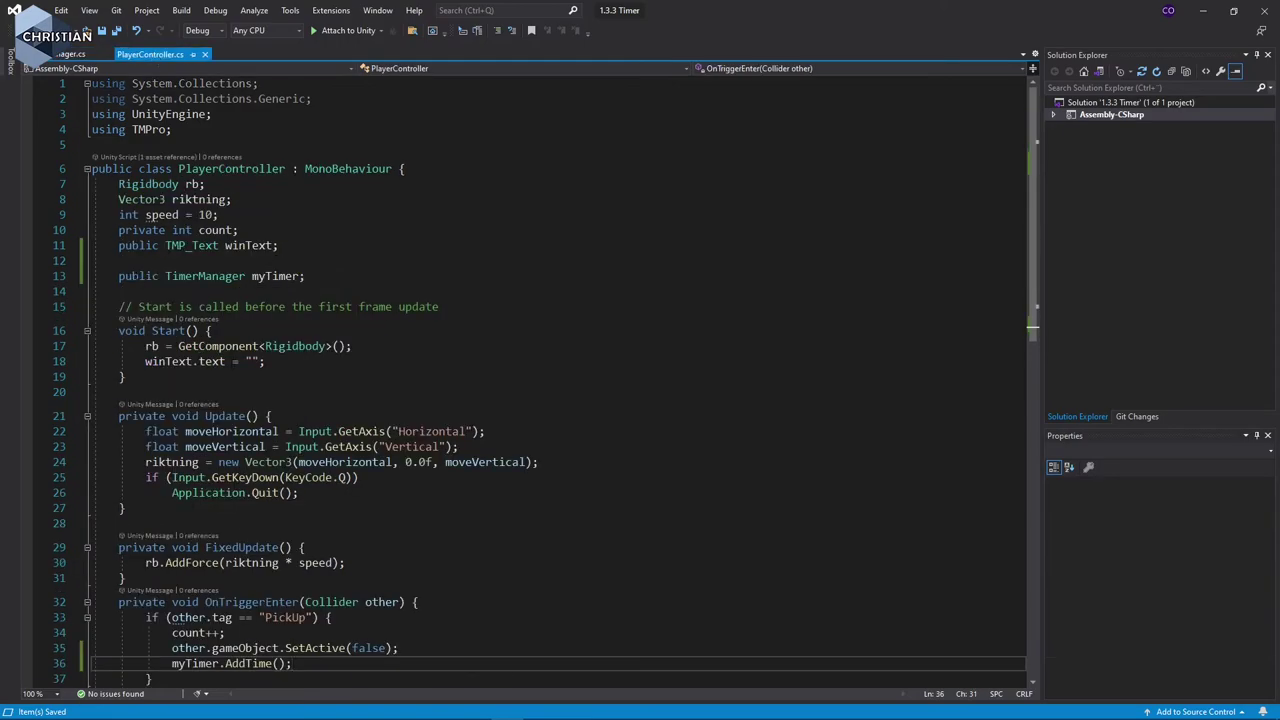
pyautogui.moveTo(118, 276); pyautogui.dragTo(305, 276)
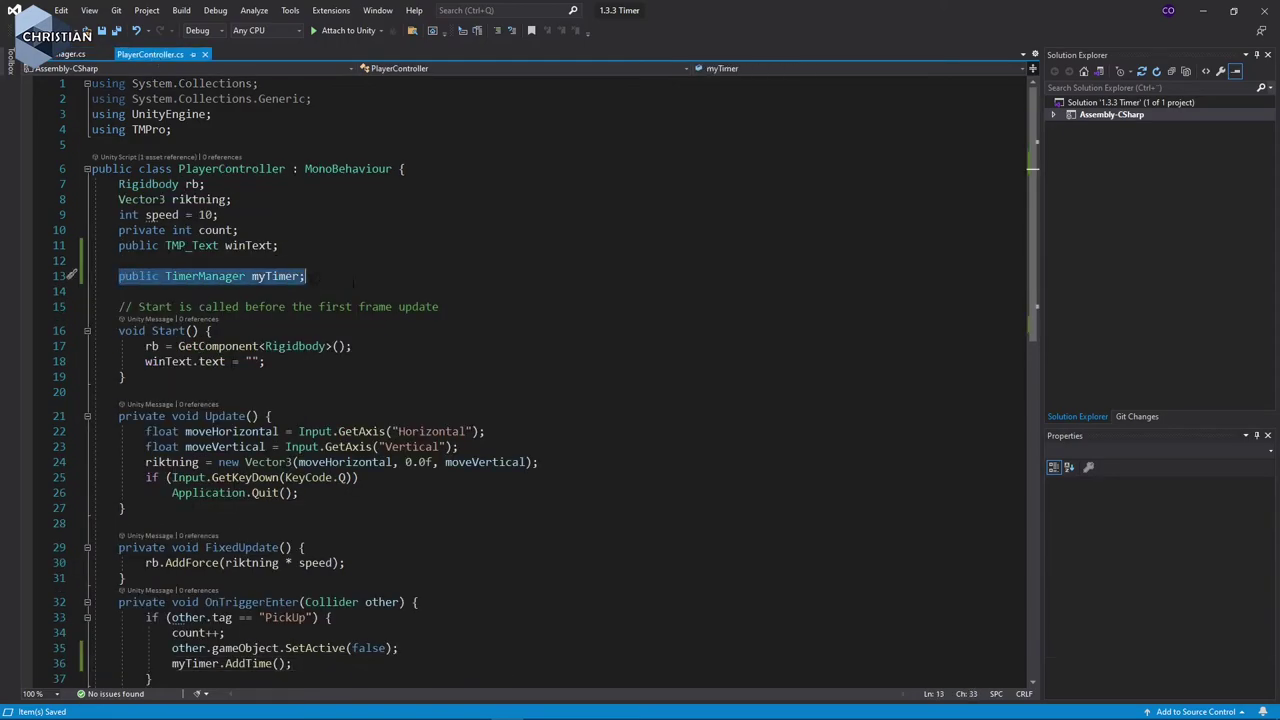
pyautogui.click(305, 276)
pyautogui.scroll(-3, 305, 276)
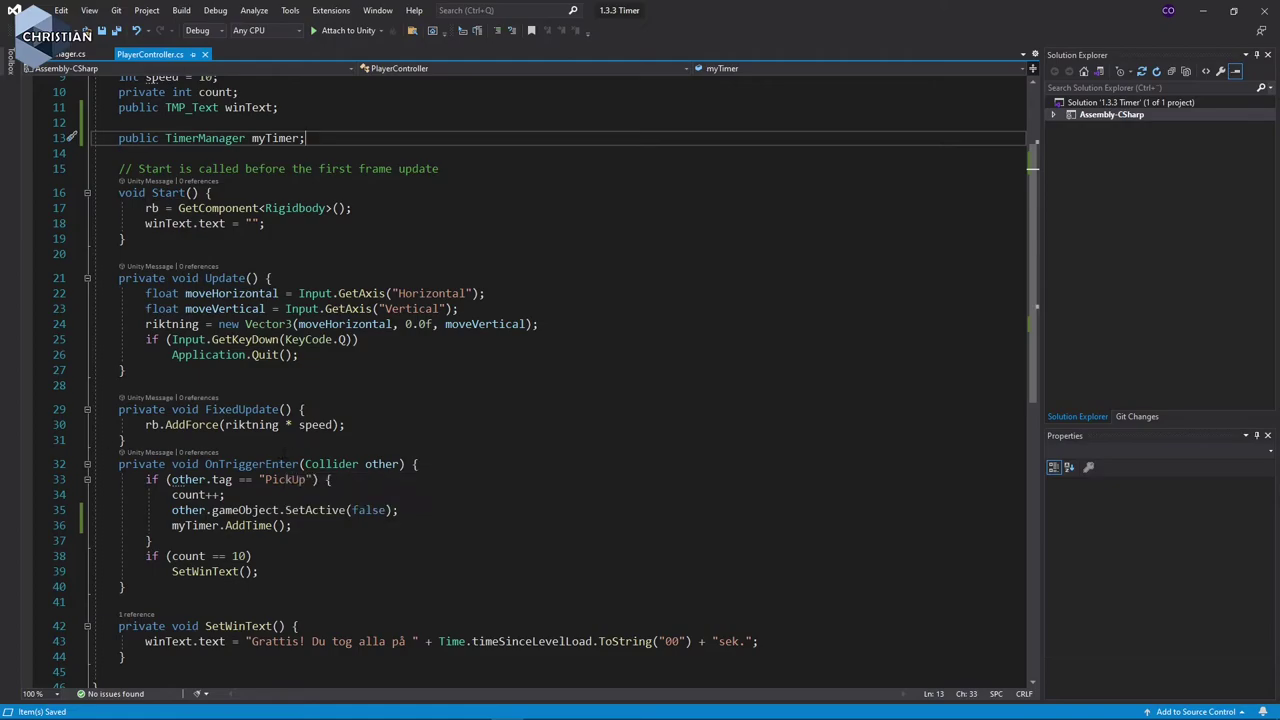
pyautogui.hotkey('alt', 'Tab')
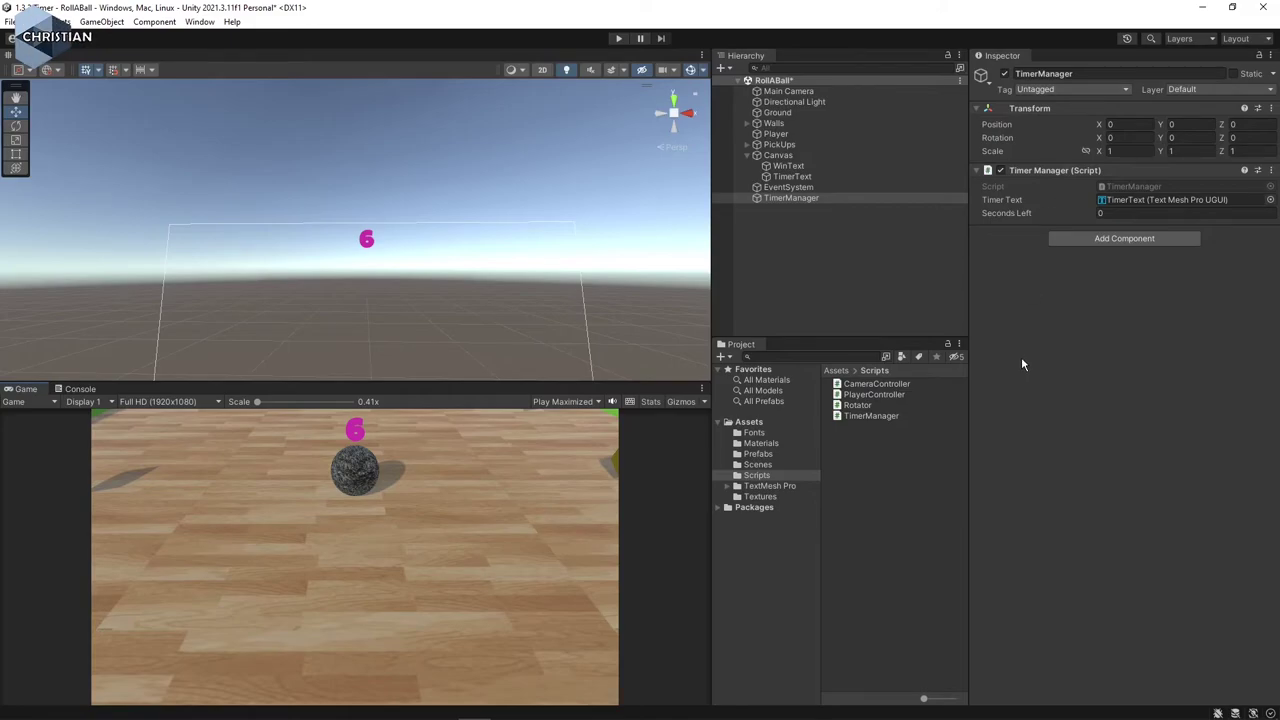
# Drag TimerManager onto the Player Controller's My Timer field and save the RollABall scene.
pyautogui.click(782, 135)
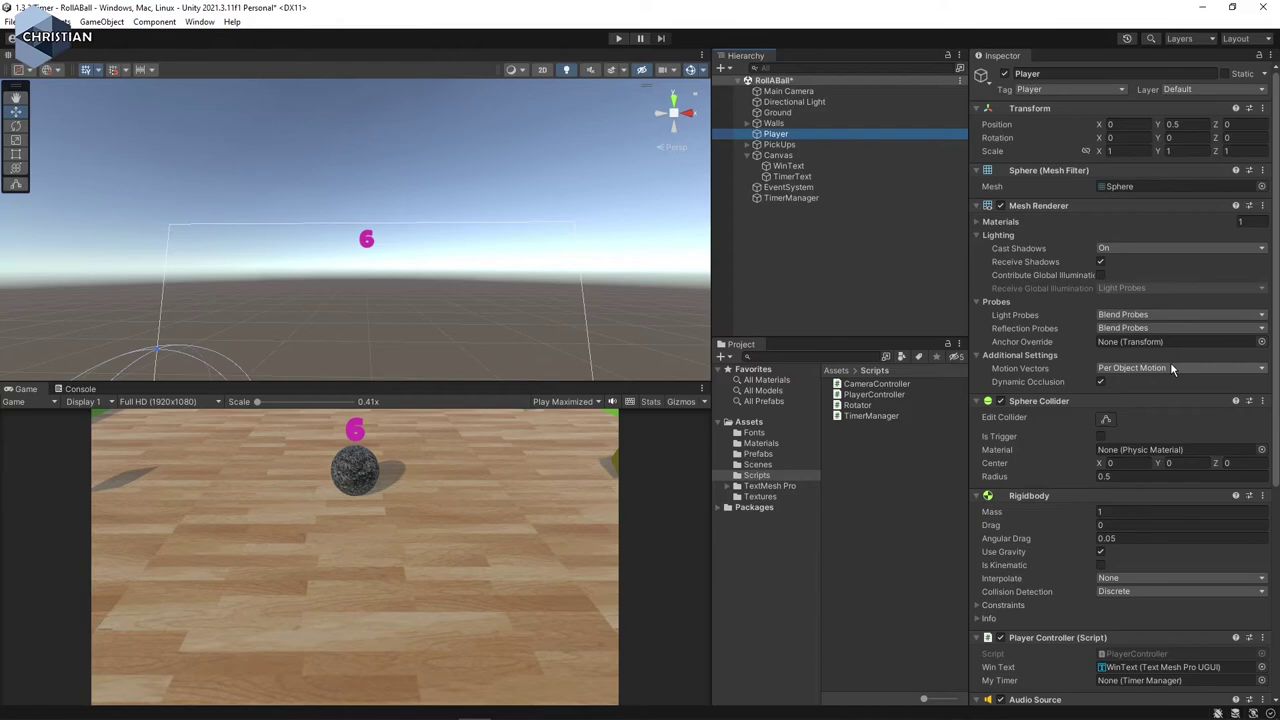
pyautogui.scroll(-4, 1170, 362)
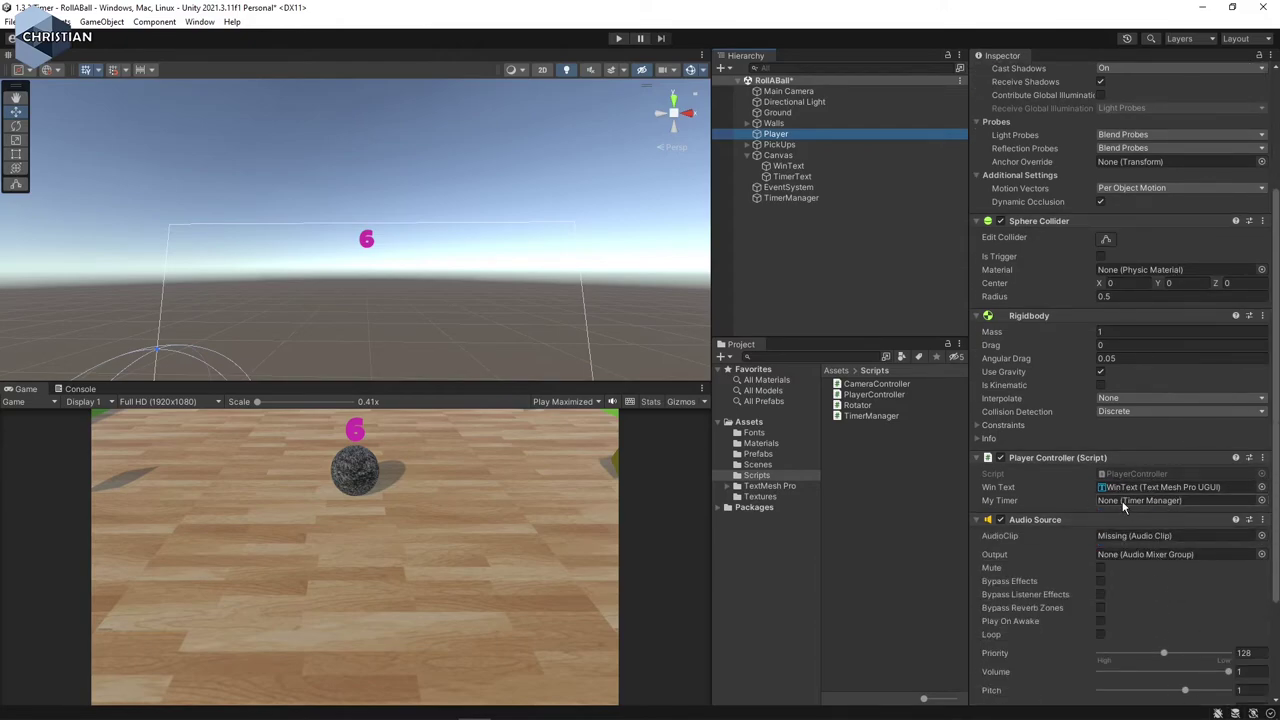
pyautogui.click(789, 199)
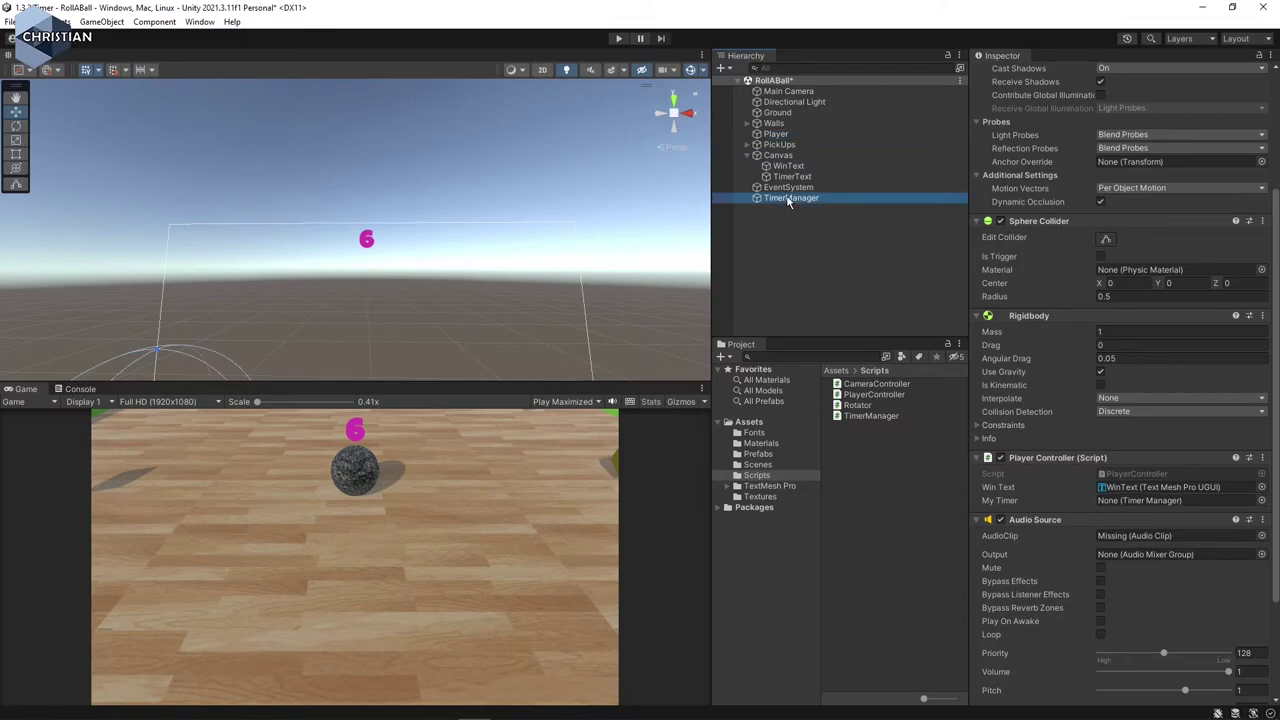
pyautogui.moveTo(789, 199); pyautogui.dragTo(1151, 508)
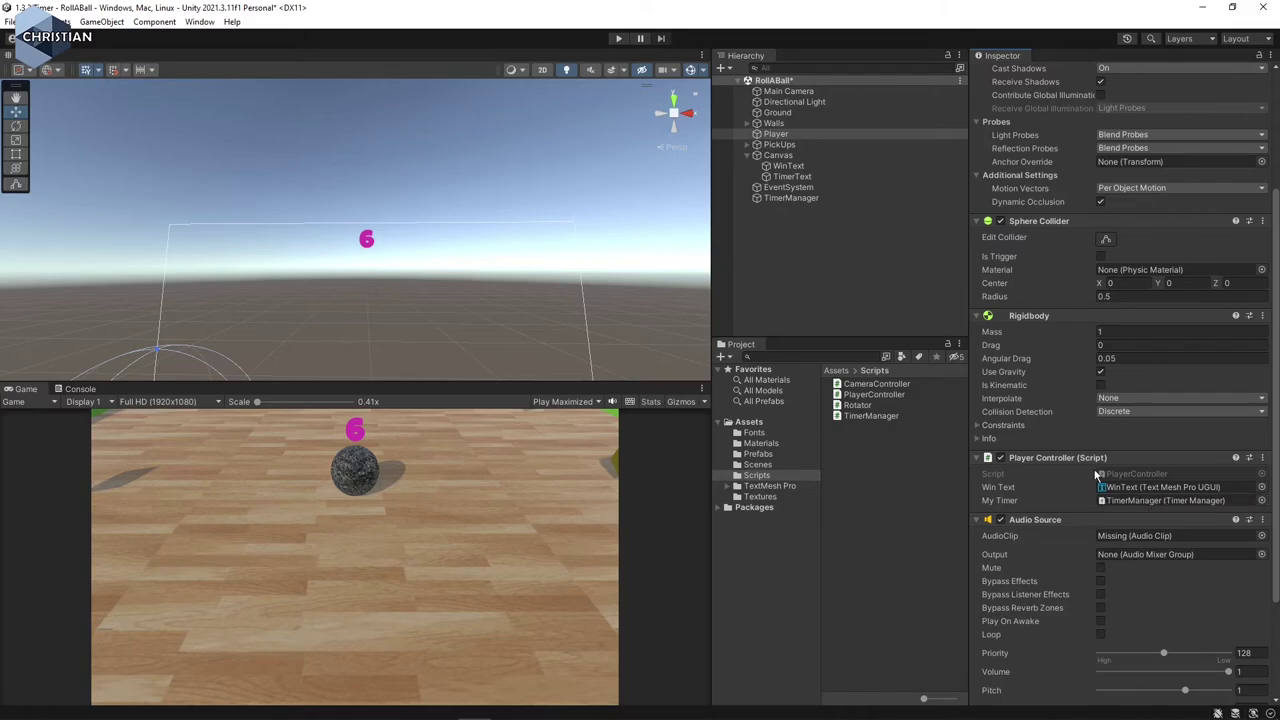
pyautogui.hotkey('ctrl', 's')
# Test-play, rolling the ball until the timer hits 0 and logs 'Du dog....trist', then stop.
pyautogui.click(615, 38)
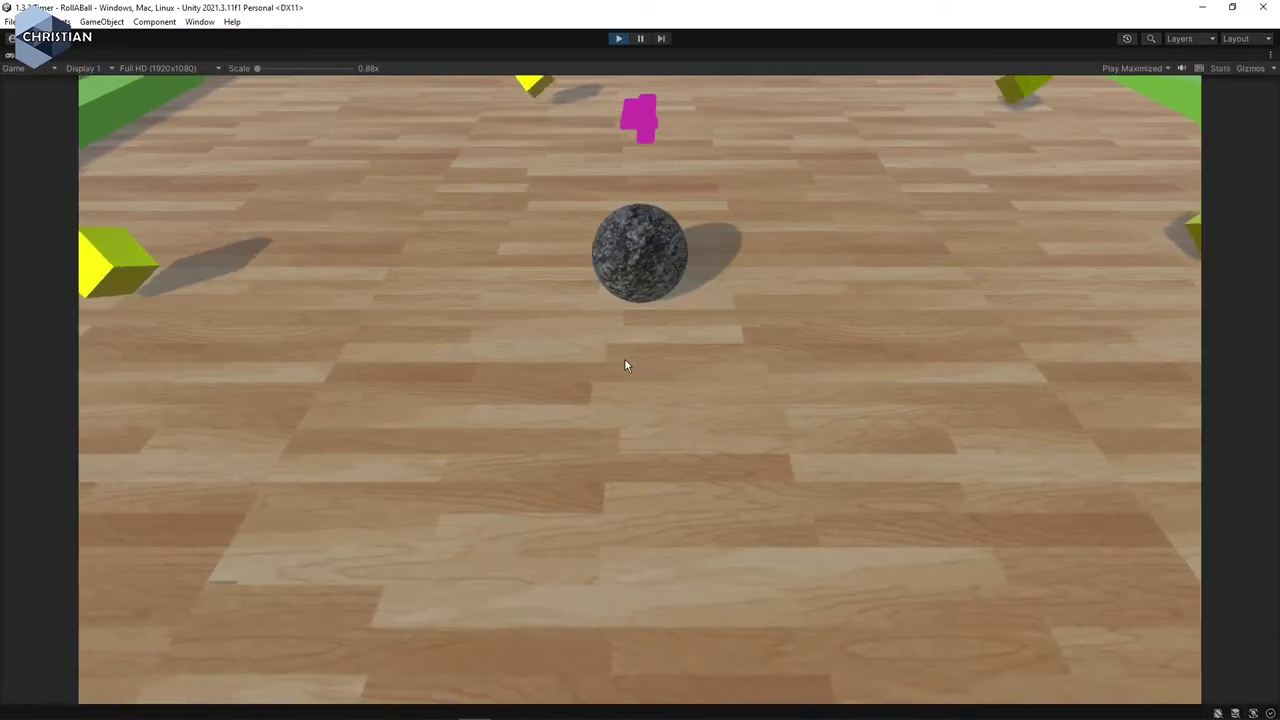
pyautogui.press('w')
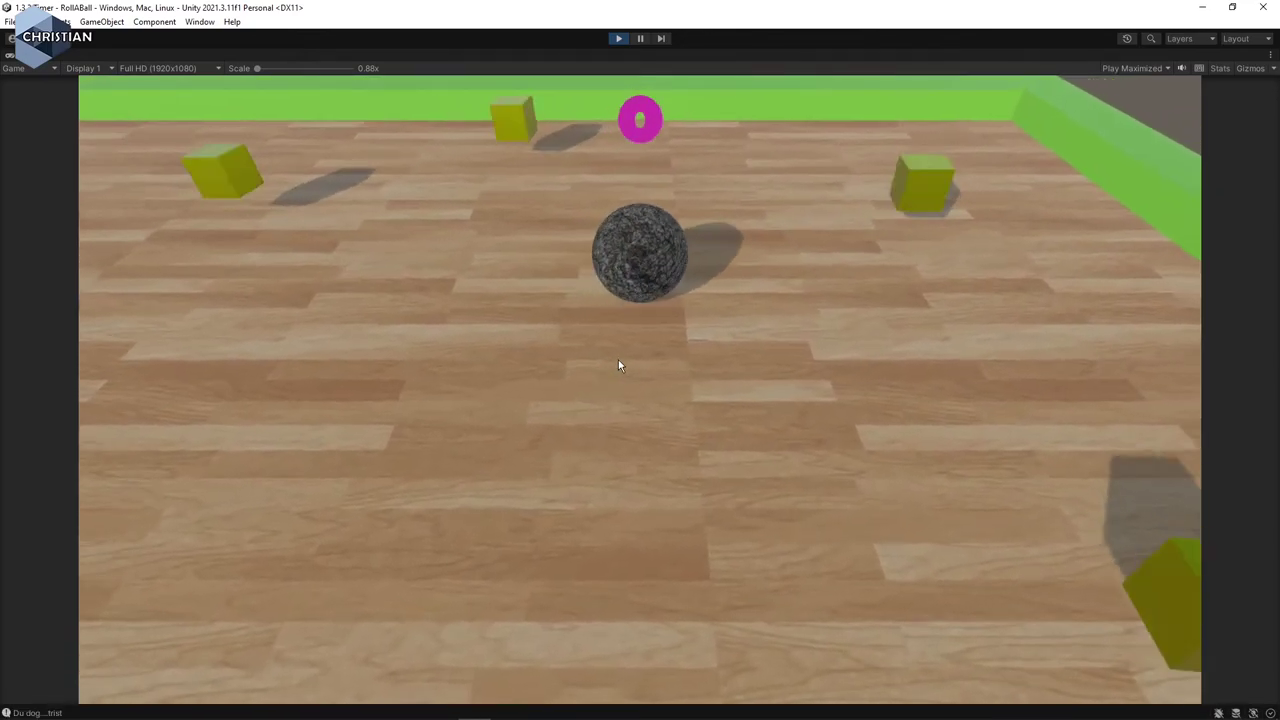
pyautogui.click(619, 38)
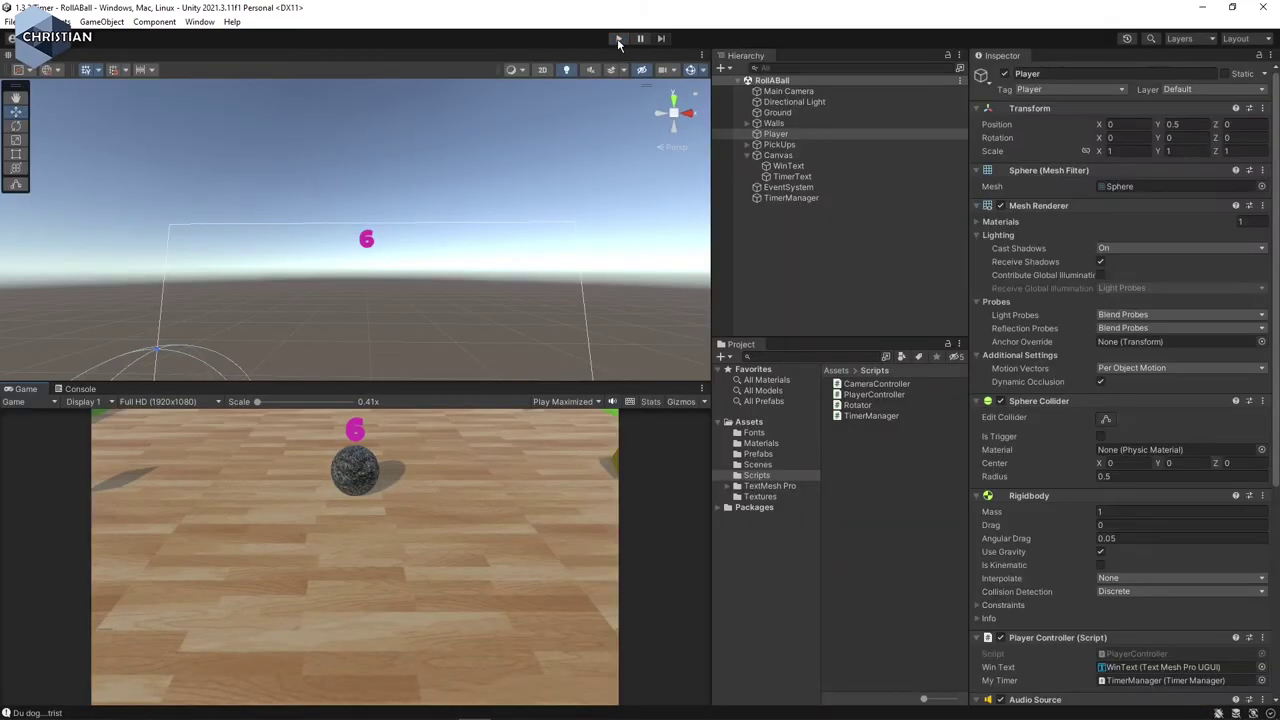
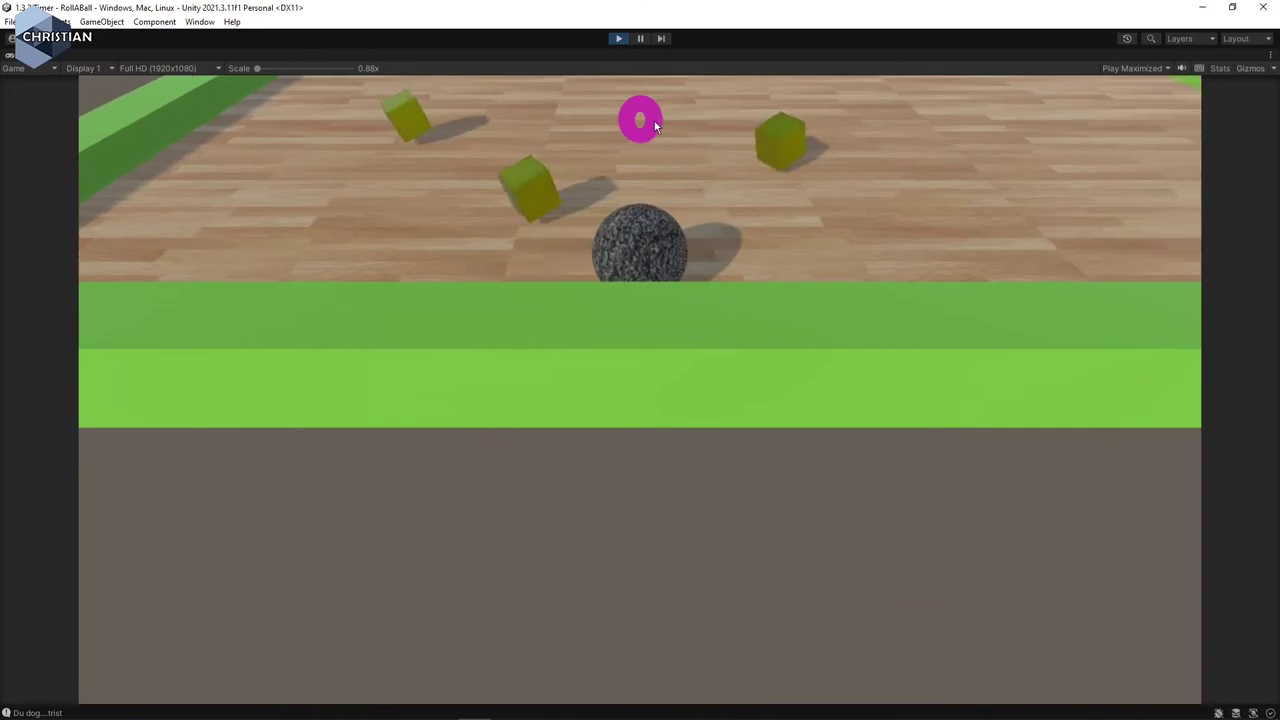
# Stop the running game and clear the Player selection so the Inspector is empty.
pyautogui.click(617, 39)
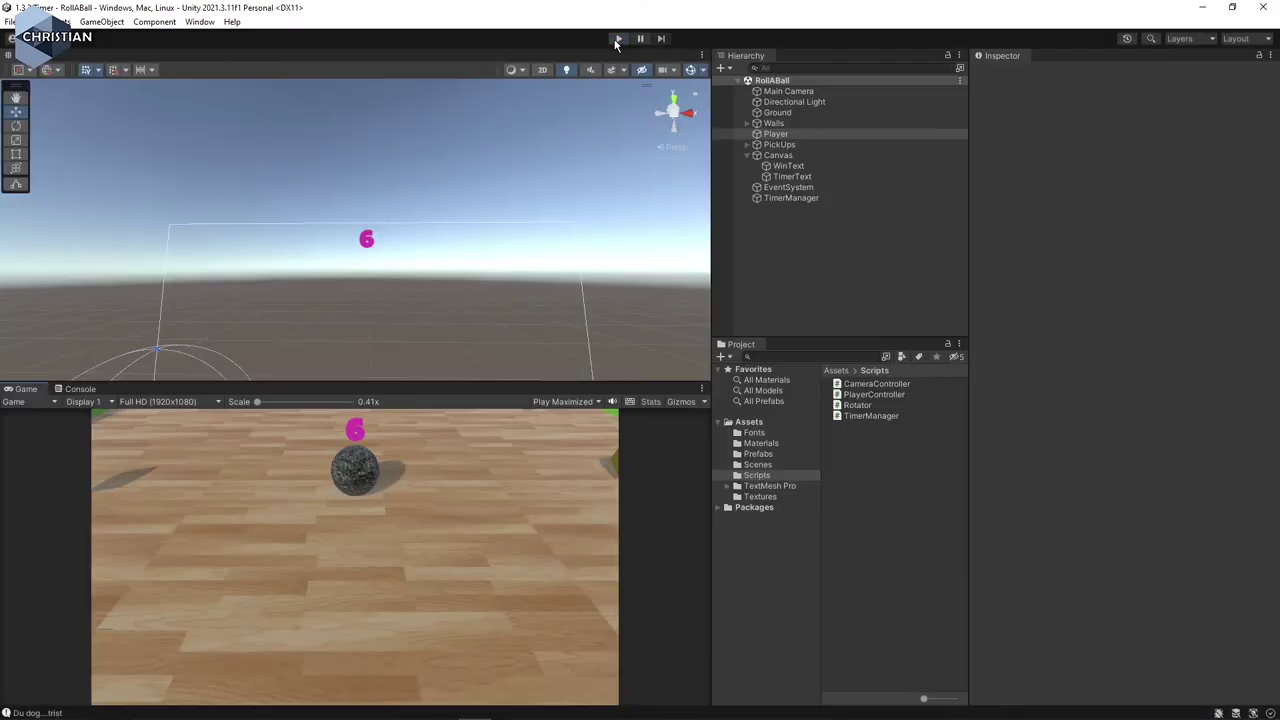
pyautogui.click(899, 529)
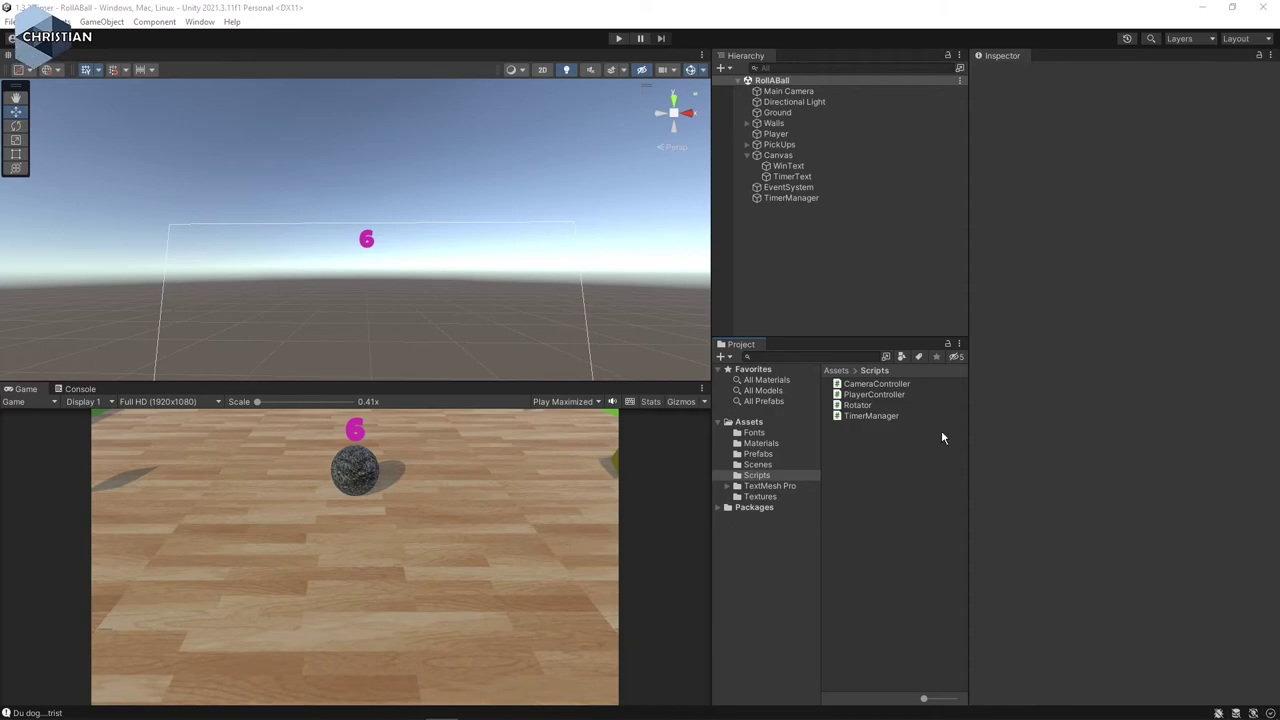
pyautogui.click(845, 258)
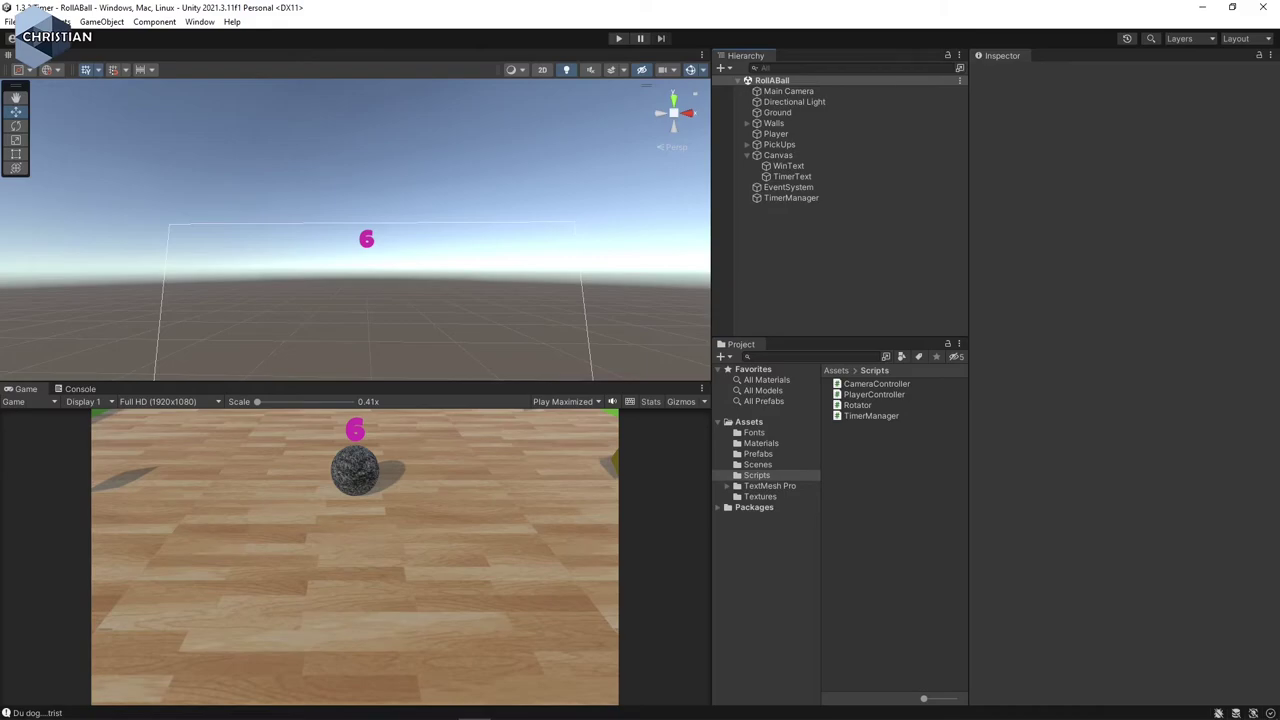
# Switch to Visual Studio, scroll PlayerController.cs, then bring up the TimerManager script.
pyautogui.hotkey('alt', 'Tab')
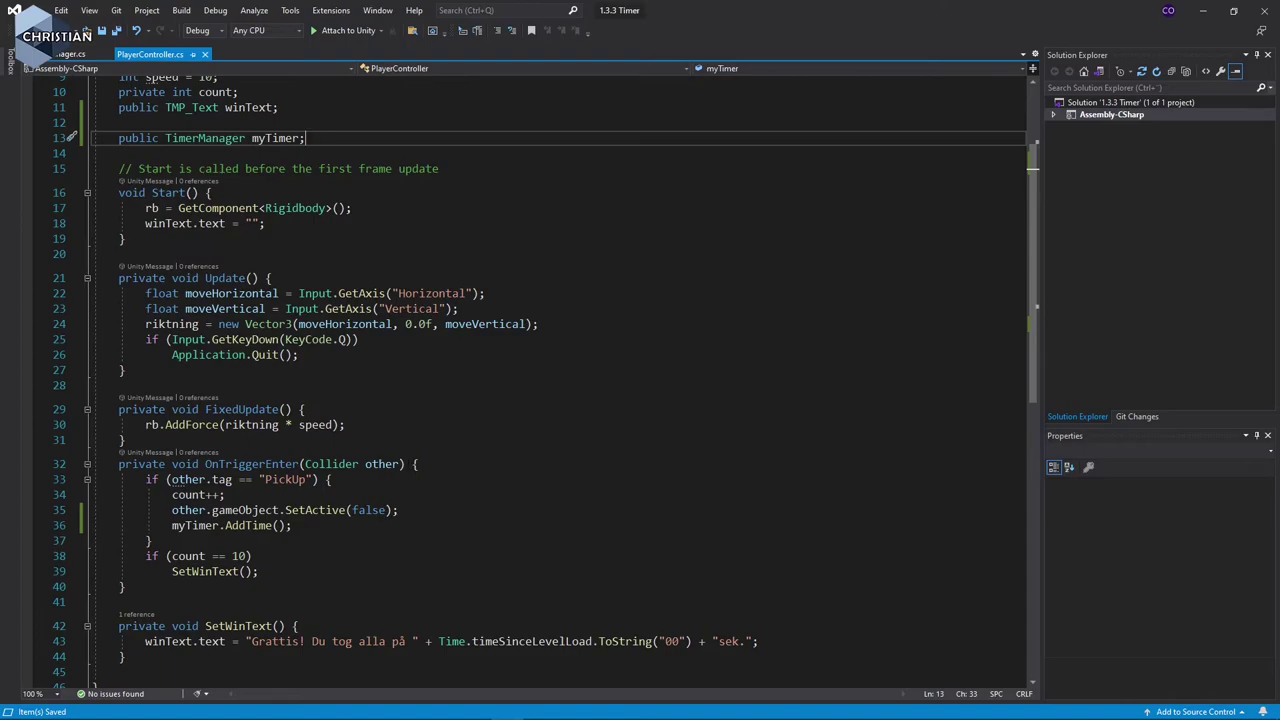
pyautogui.scroll(-2, 240, 535)
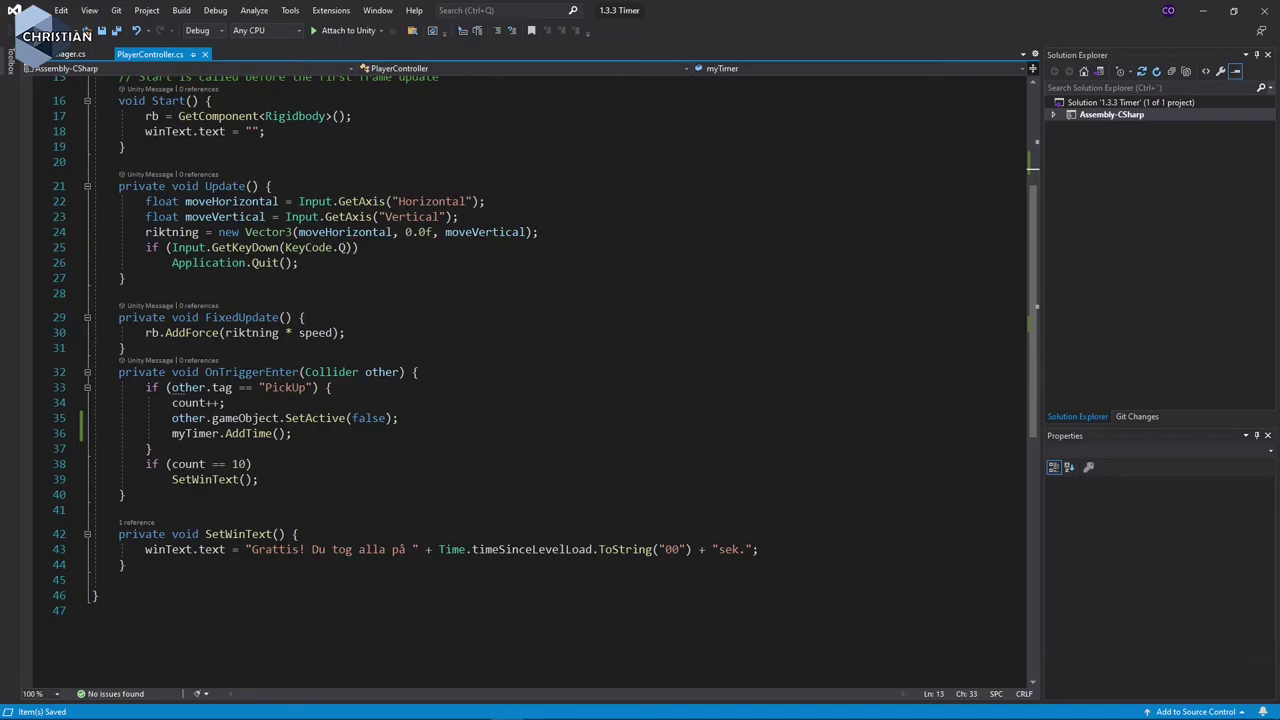
pyautogui.click(70, 54)
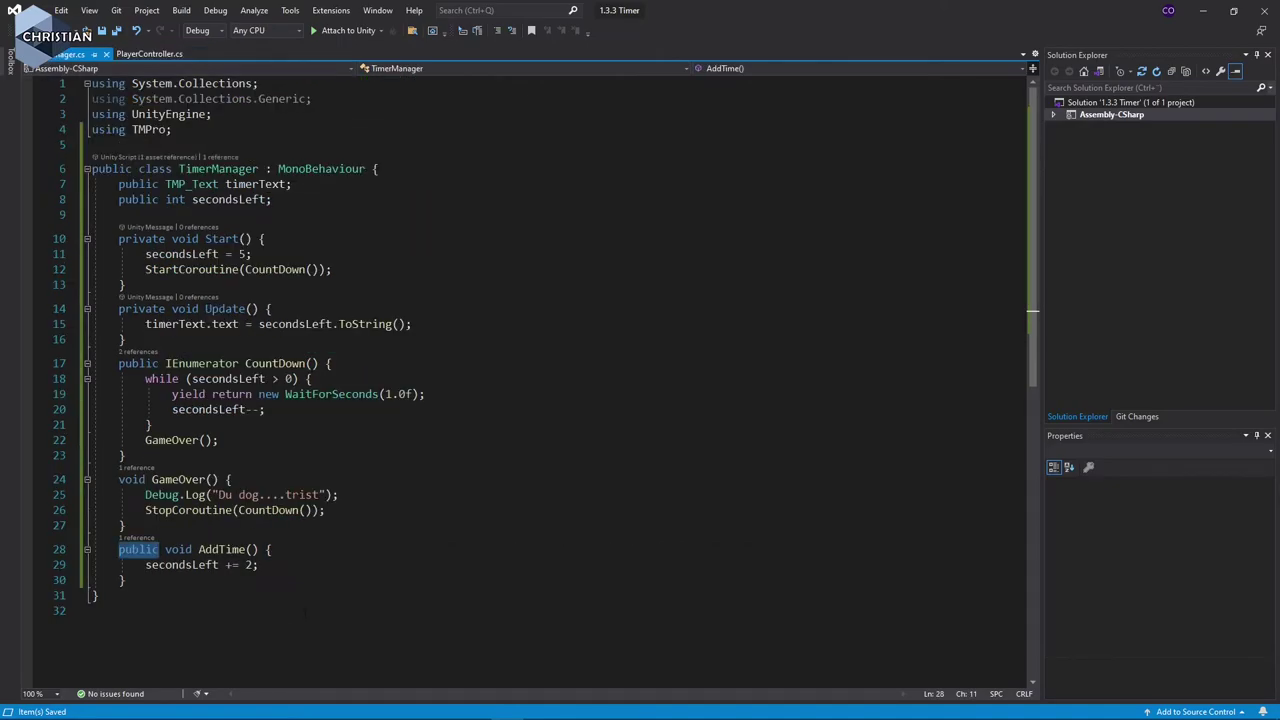
pyautogui.click(285, 564)
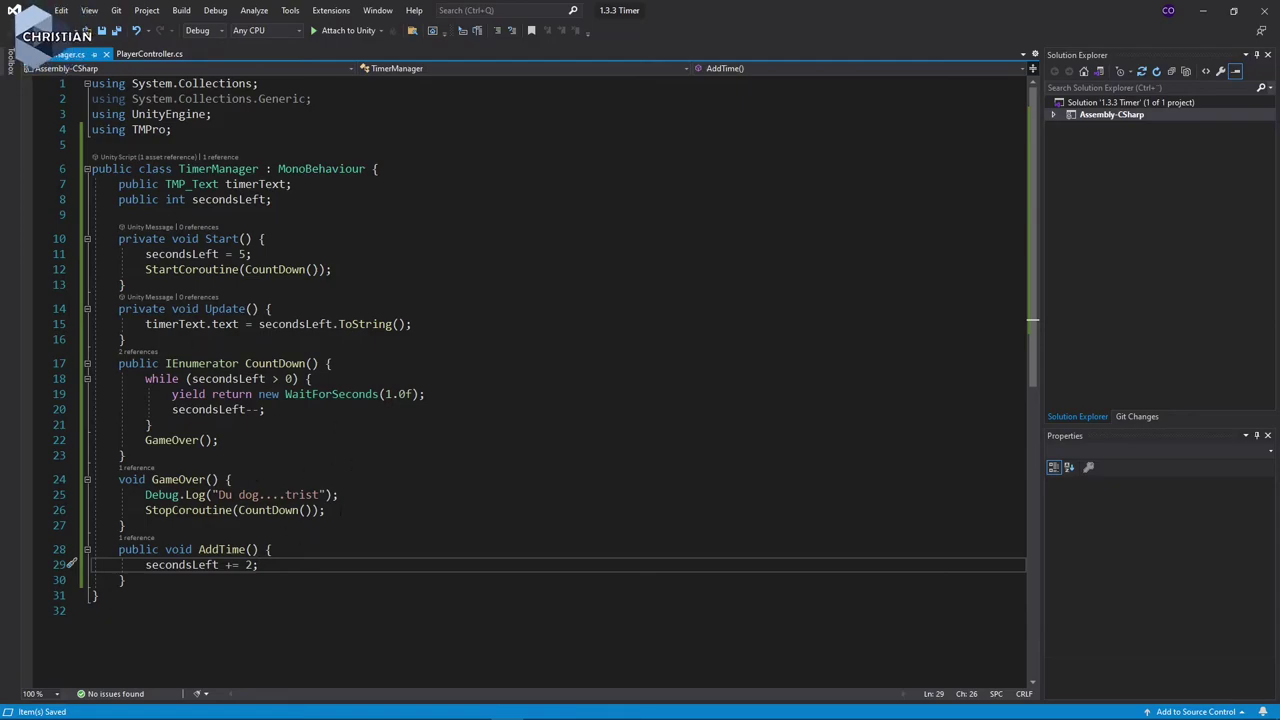
# Start a new line after StopCoroutine in GameOver with timerText.text via IntelliSense.
pyautogui.click(335, 506)
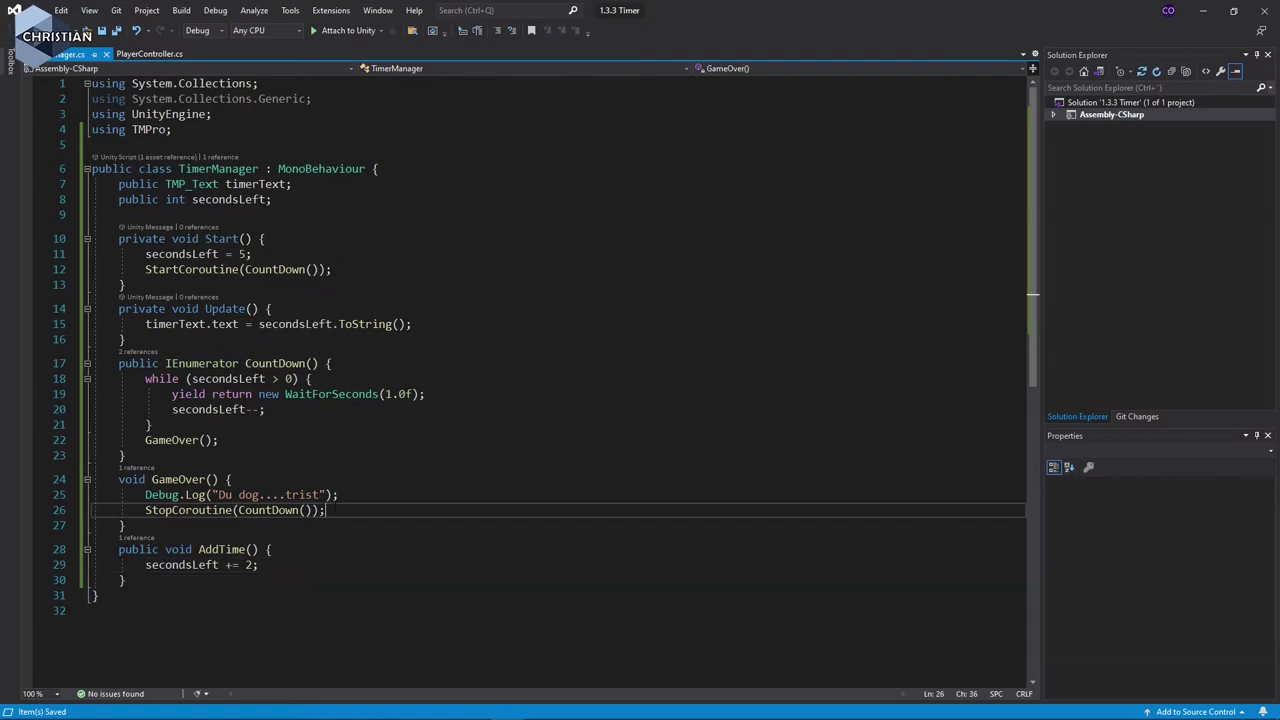
pyautogui.press('Return')
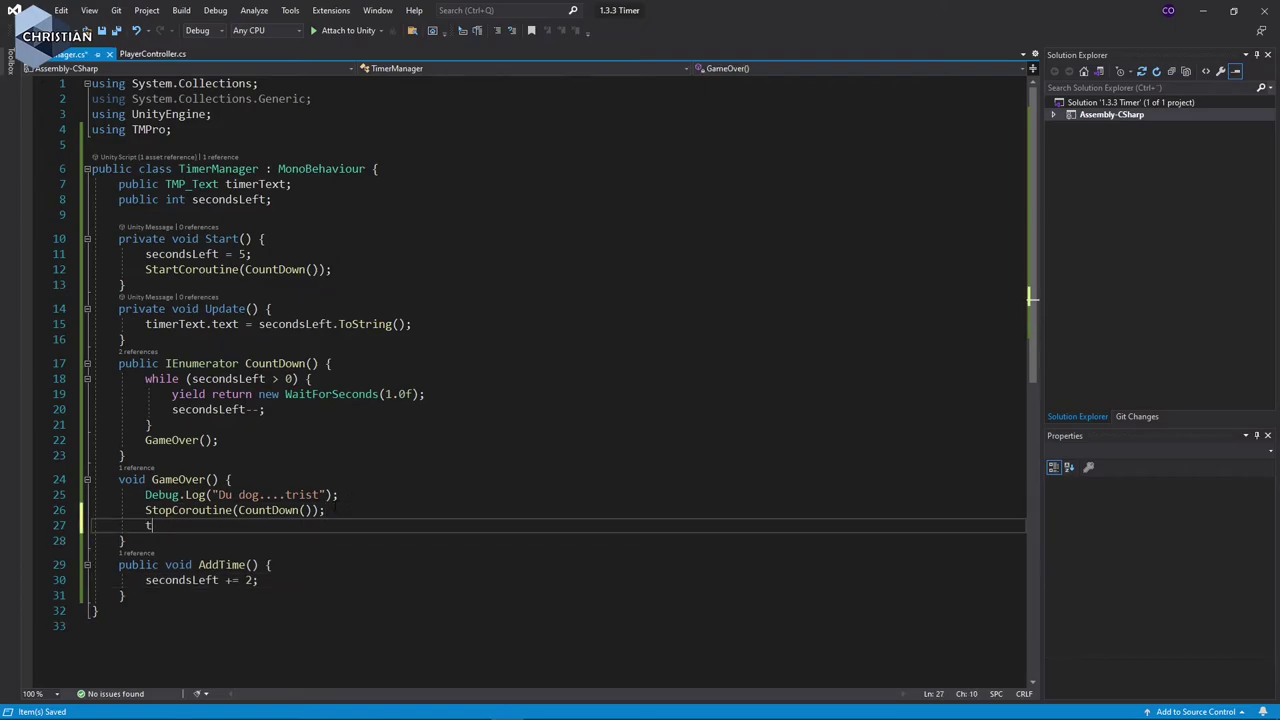
pyautogui.write('timer')
pyautogui.press('Tab')
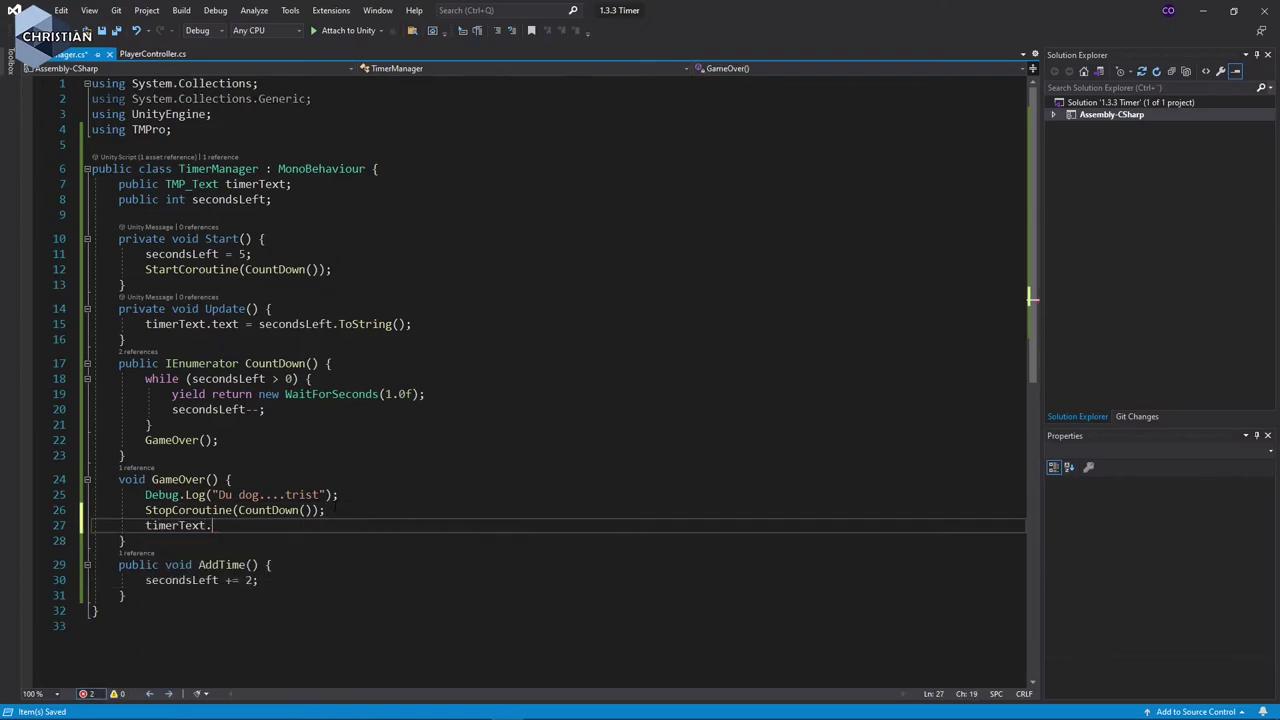
pyautogui.write('.te')
pyautogui.press('Tab')
# Assign the message "Dog", finish the statement with a semicolon and save the script.
pyautogui.write('= "')
pyautogui.write('Du D')
pyautogui.press('BackSpace')
pyautogui.write('d')
pyautogui.press('BackSpace')
pyautogui.press('BackSpace')
pyautogui.press('BackSpace')
pyautogui.press('BackSpace')
pyautogui.write('Dog')
pyautogui.press('Right')
pyautogui.write(';')
pyautogui.hotkey('ctrl', 's')
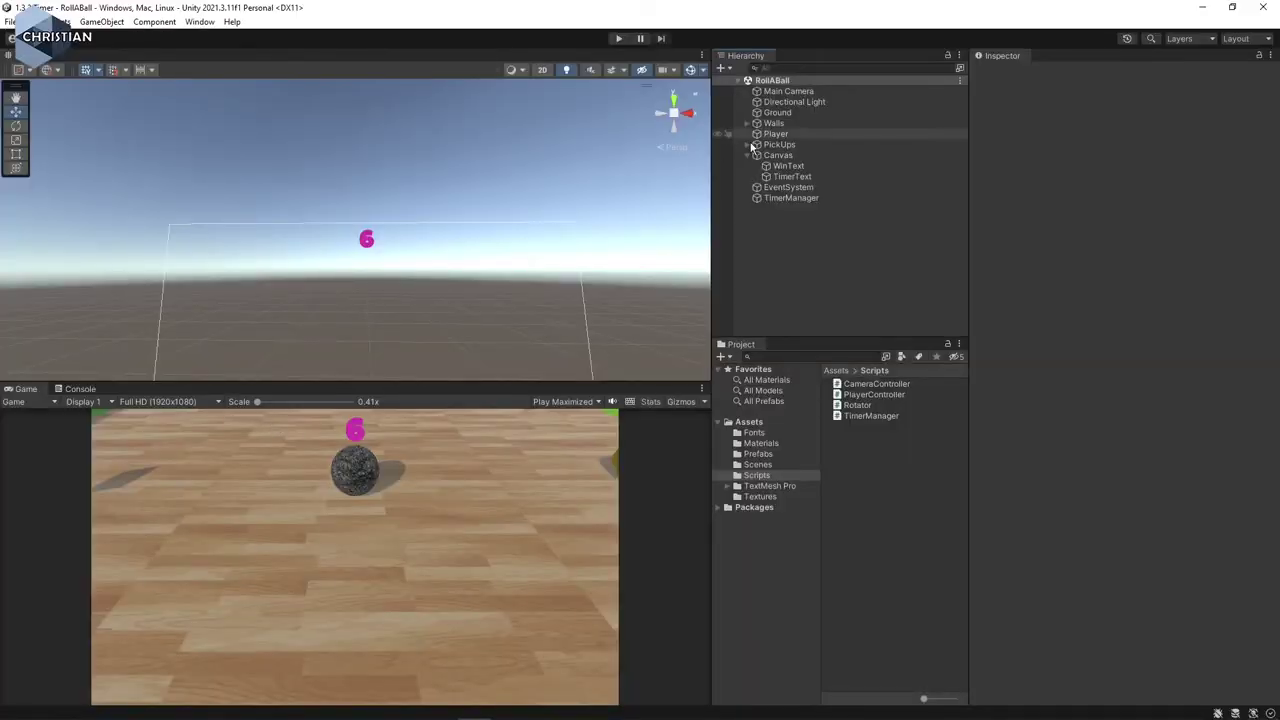
# Set TimerText's Rect Transform width to 1000 and save the RollABall scene.
pyautogui.click(795, 177)
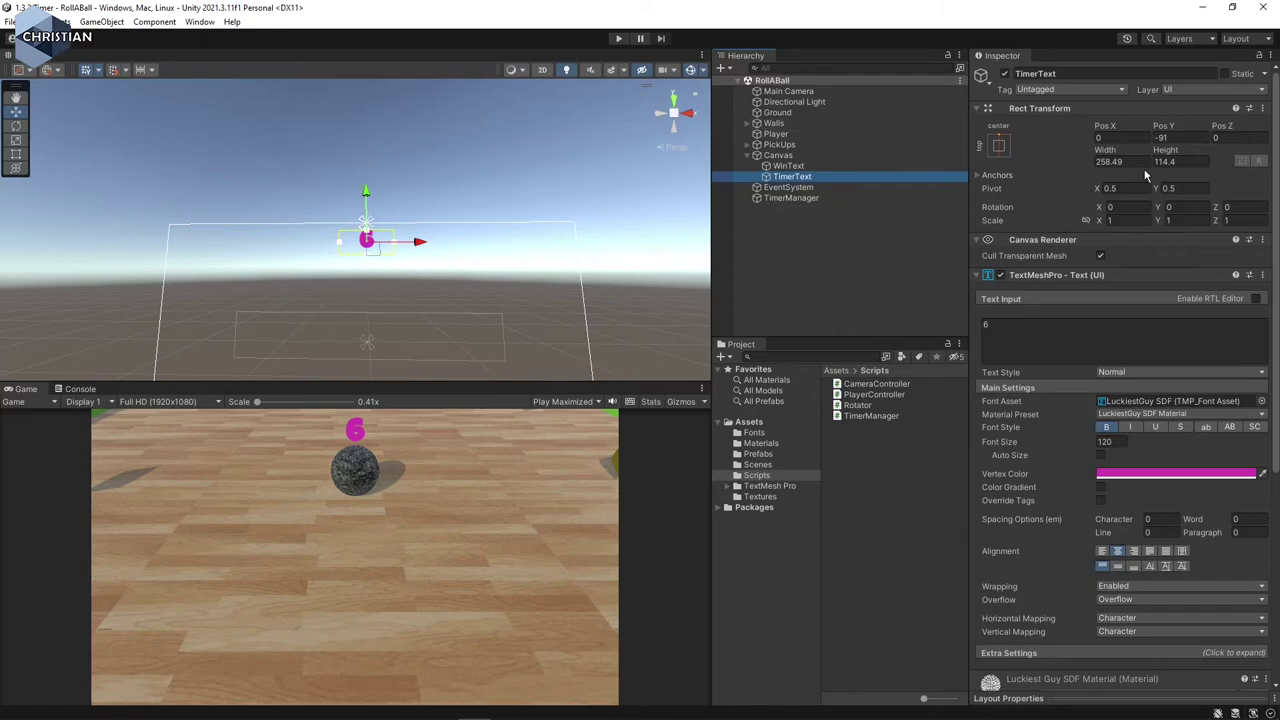
pyautogui.click(1108, 161)
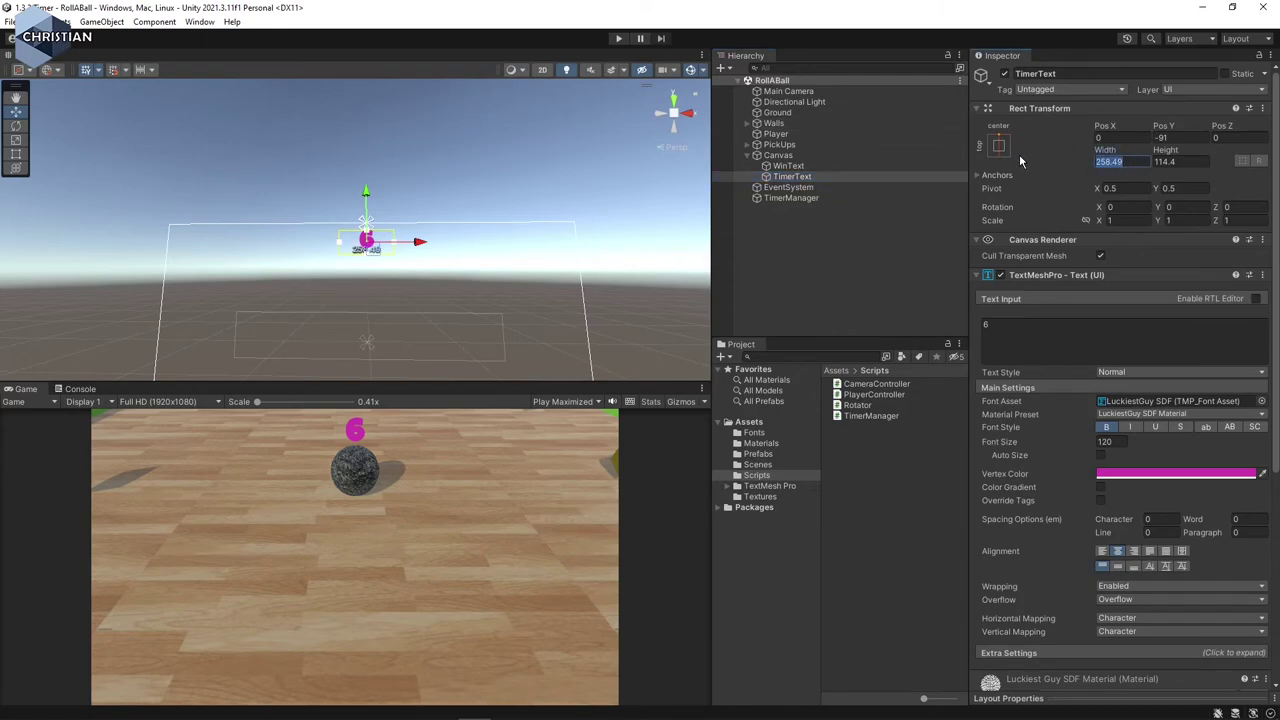
pyautogui.write('1000')
pyautogui.press('Tab')
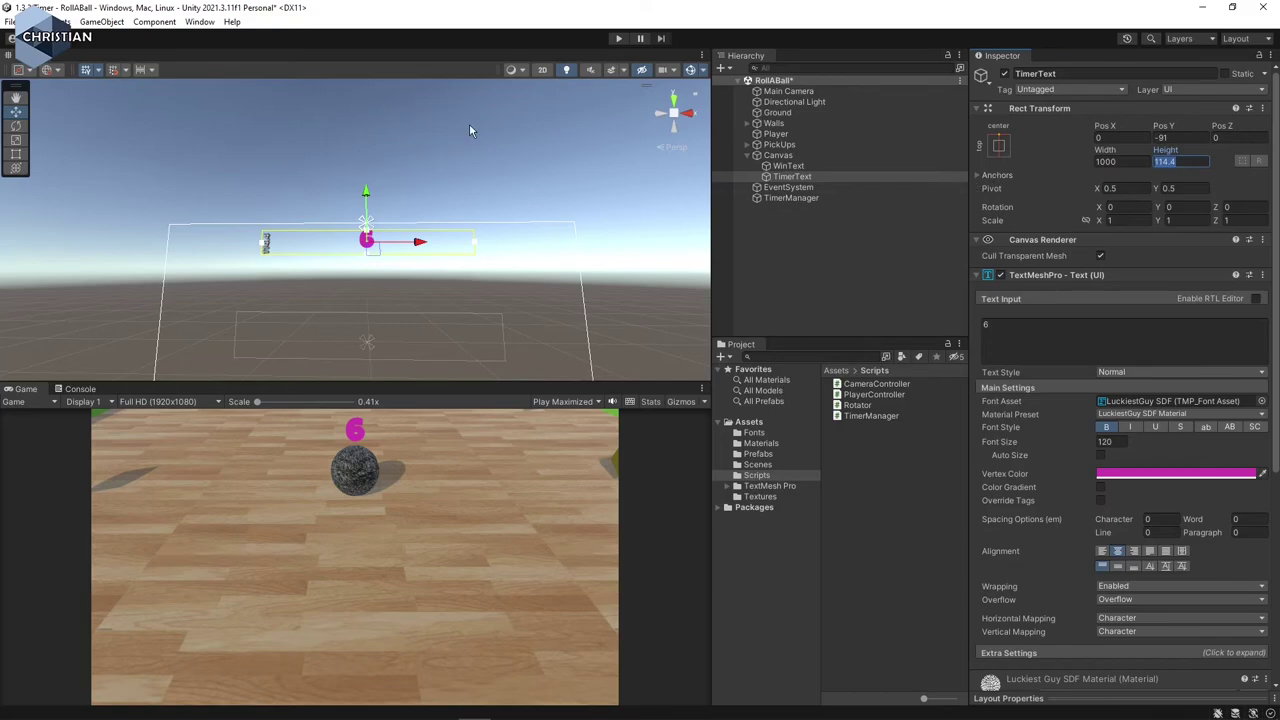
pyautogui.hotkey('ctrl', 's')
# Replace "Dog" with "Du dog! Ha!" in GameOver, save, and return to Unity.
pyautogui.hotkey('alt', 'Tab')
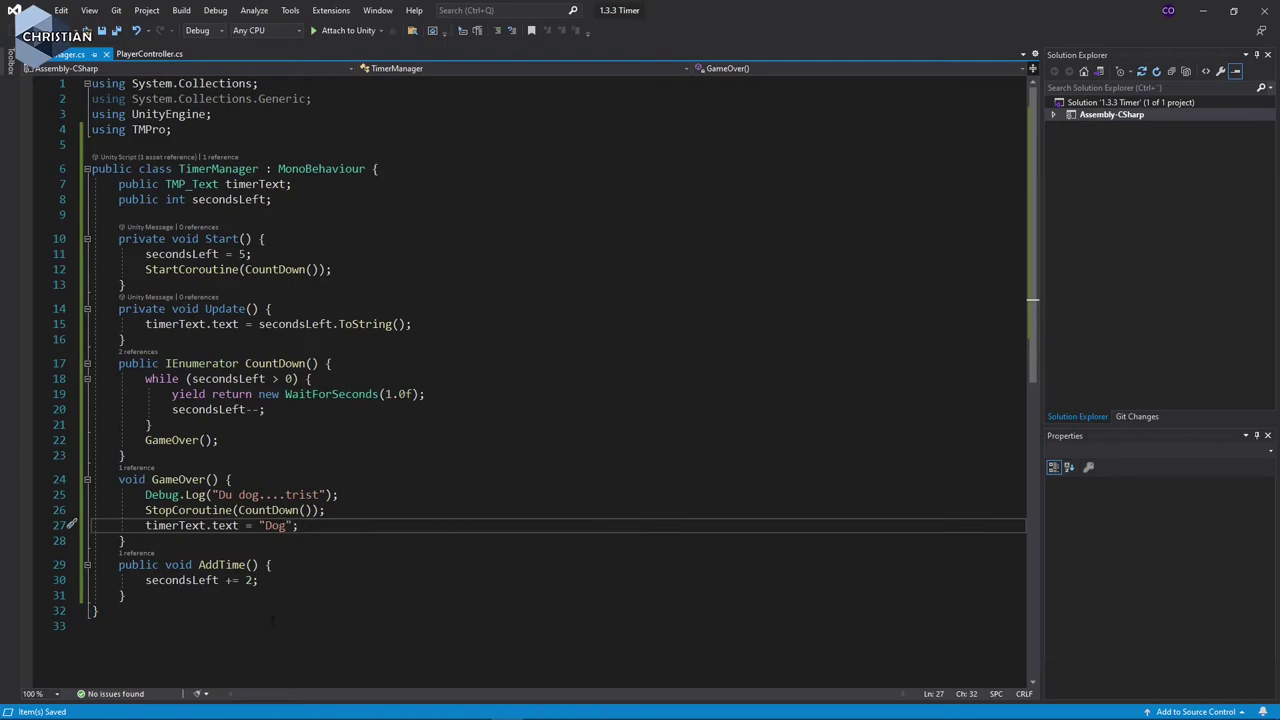
pyautogui.doubleClick(274, 525)
pyautogui.press('BackSpace')
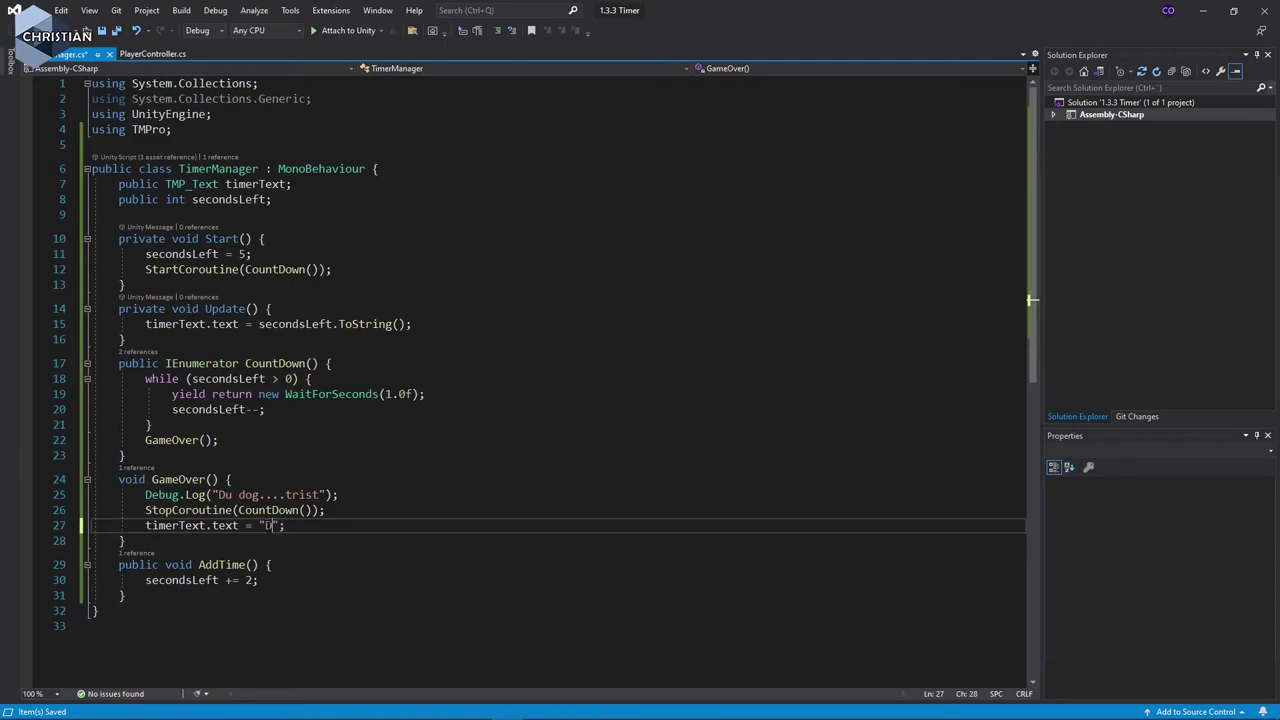
pyautogui.write('Du dog')
pyautogui.write('! ')
pyautogui.write('Ha!')
pyautogui.hotkey('ctrl', 's')
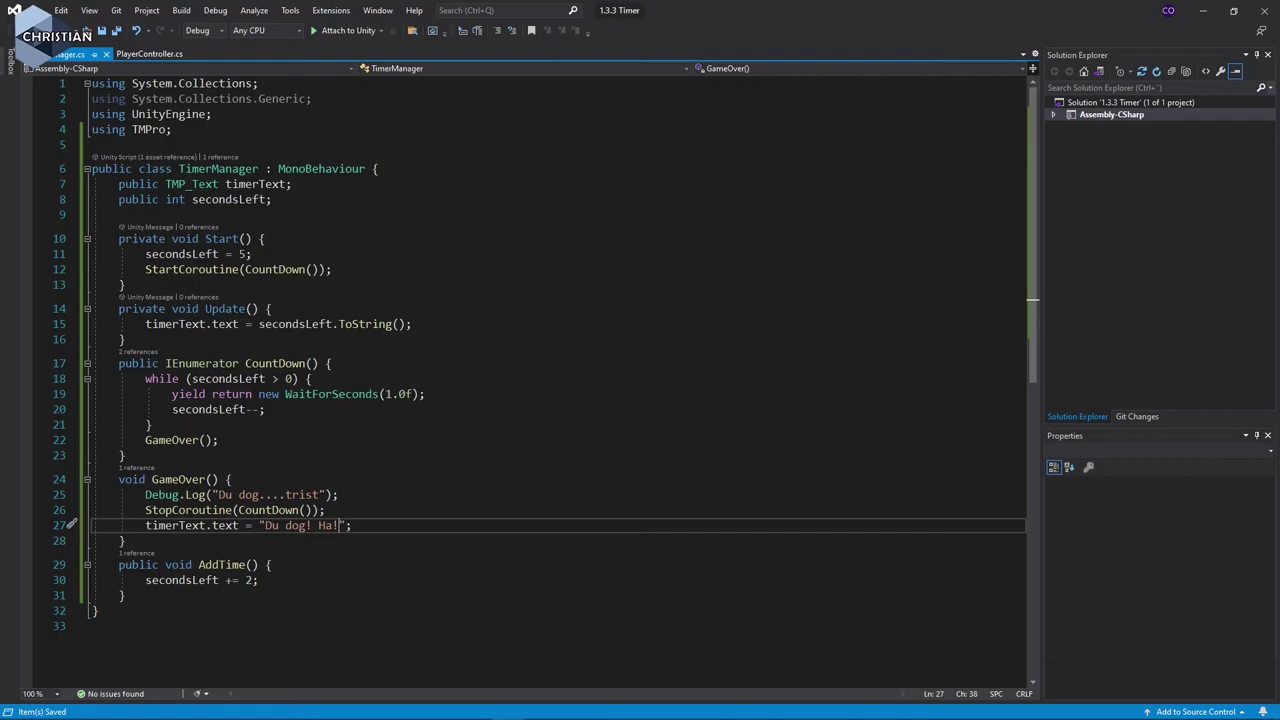
pyautogui.hotkey('alt', 'Tab')
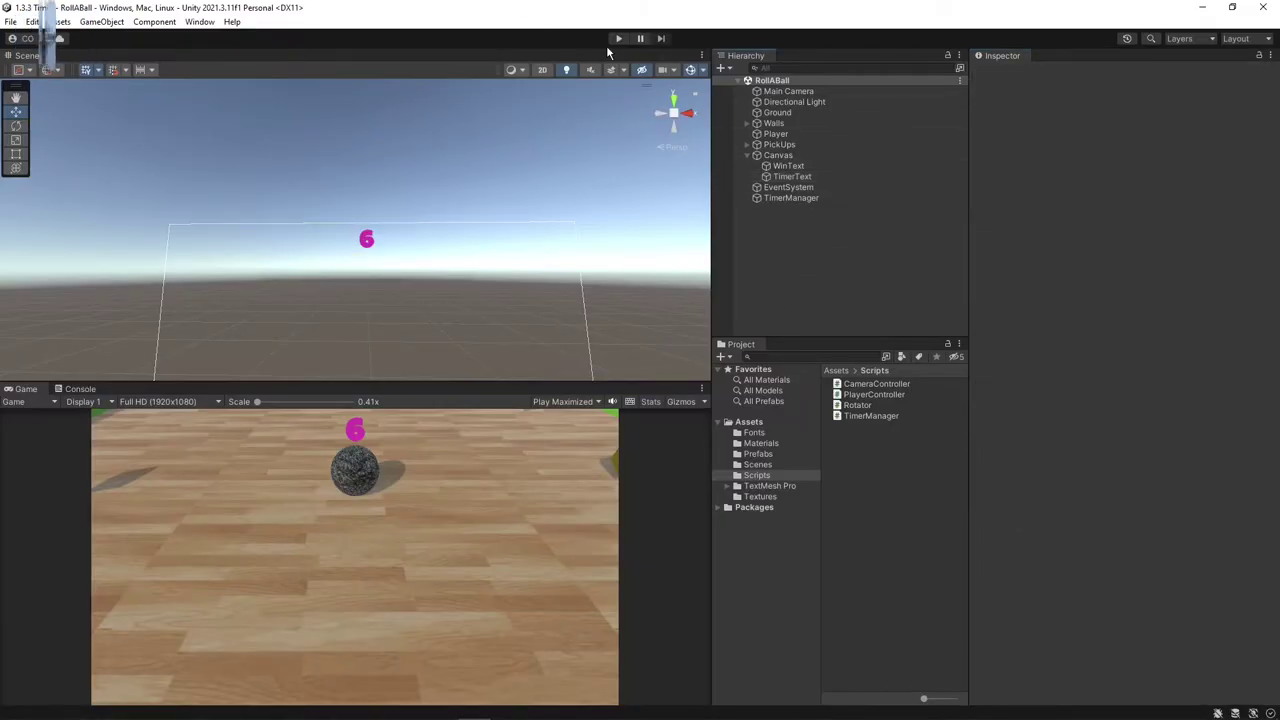
pyautogui.click(618, 38)
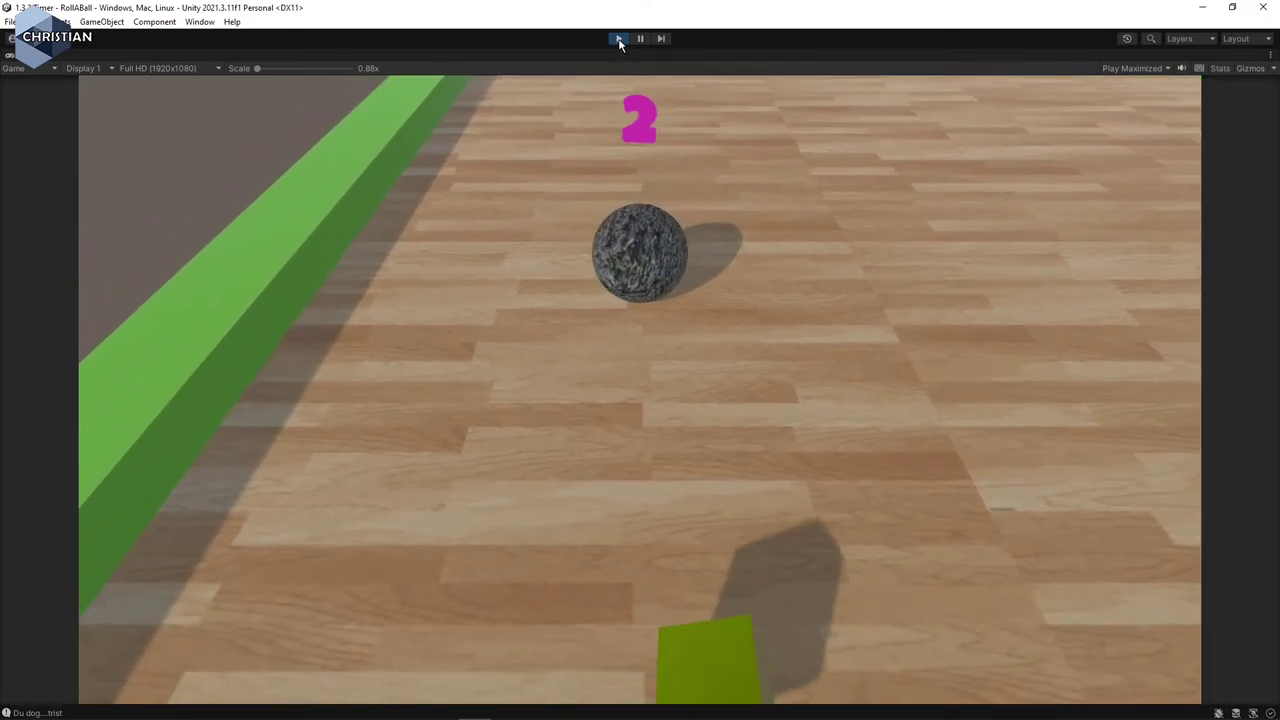
pyautogui.click(619, 40)
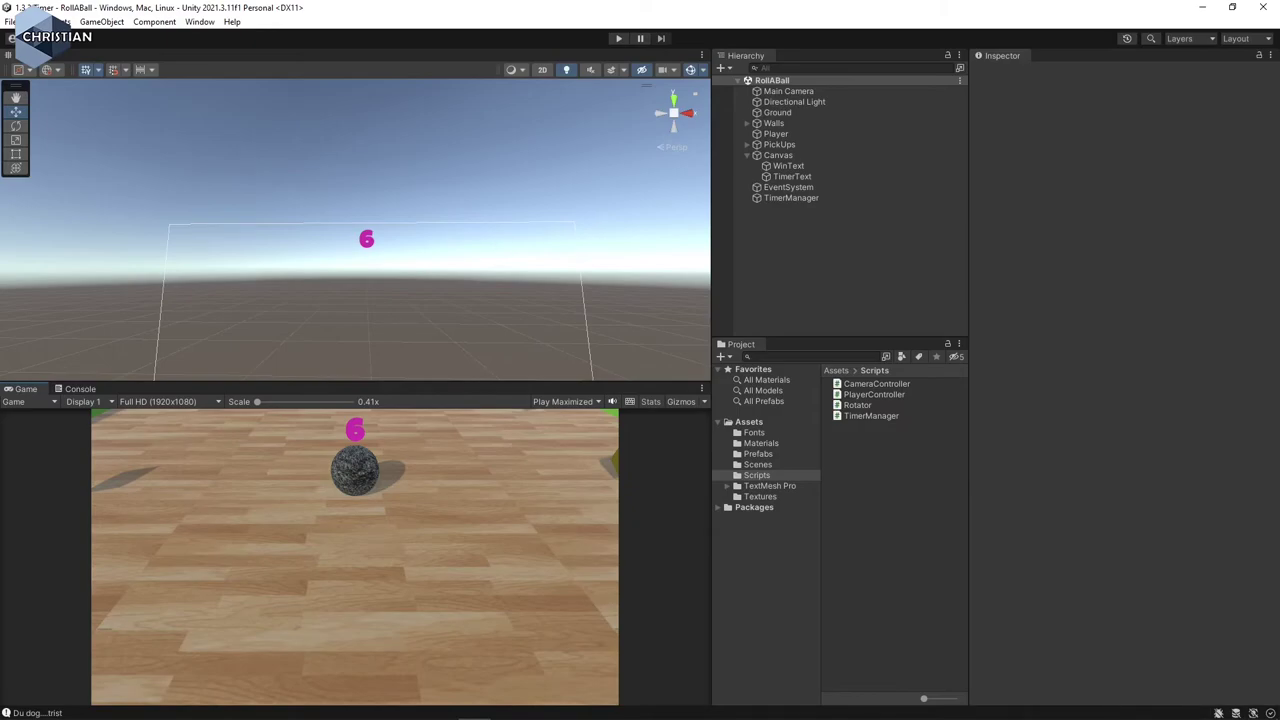
# Return to Visual Studio and review TimerManager's GameOver and Update code.
pyautogui.hotkey('alt', 'Tab')
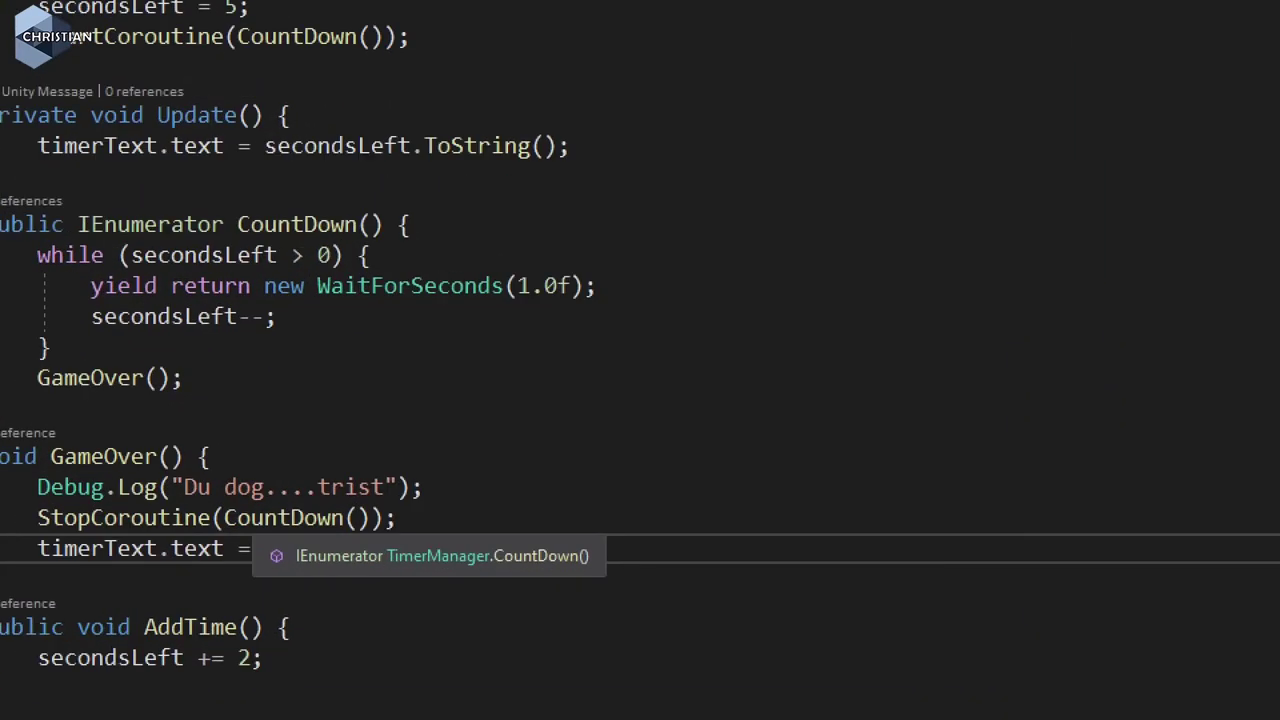
pyautogui.write('"Du dog! Ha!";')
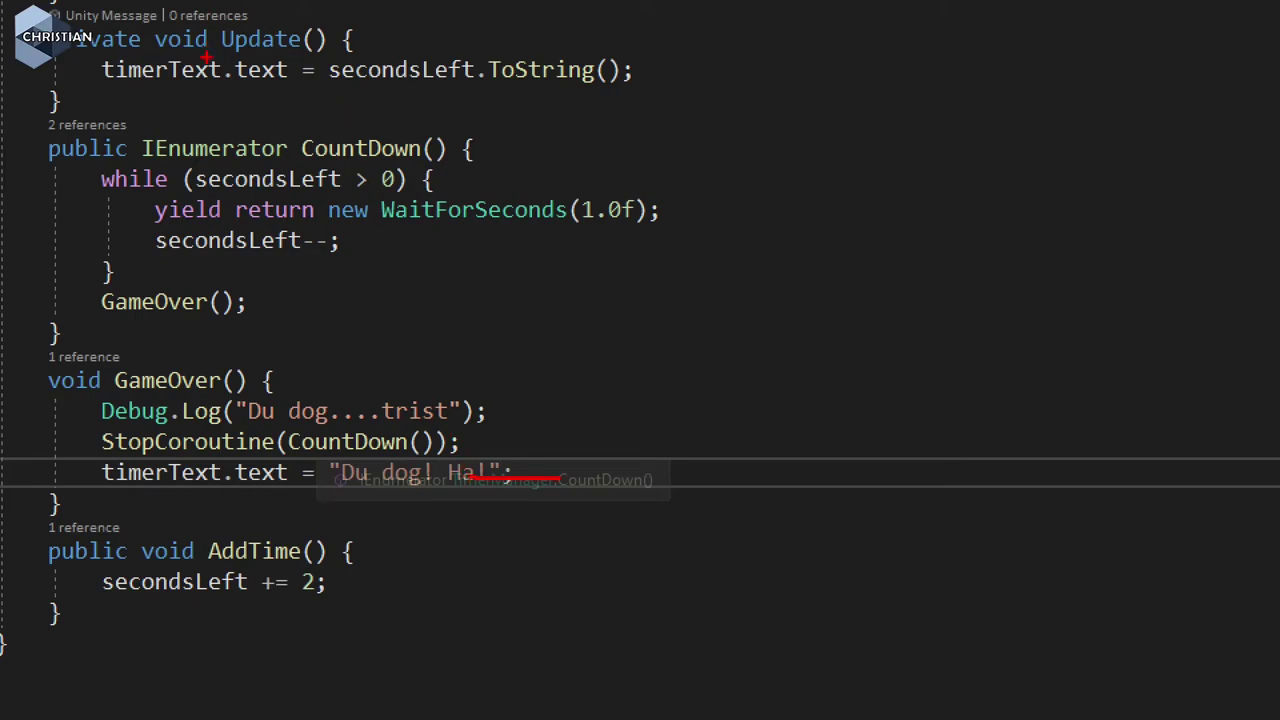
pyautogui.moveTo(208, 58); pyautogui.dragTo(302, 50)
pyautogui.moveTo(354, 83); pyautogui.dragTo(589, 112)
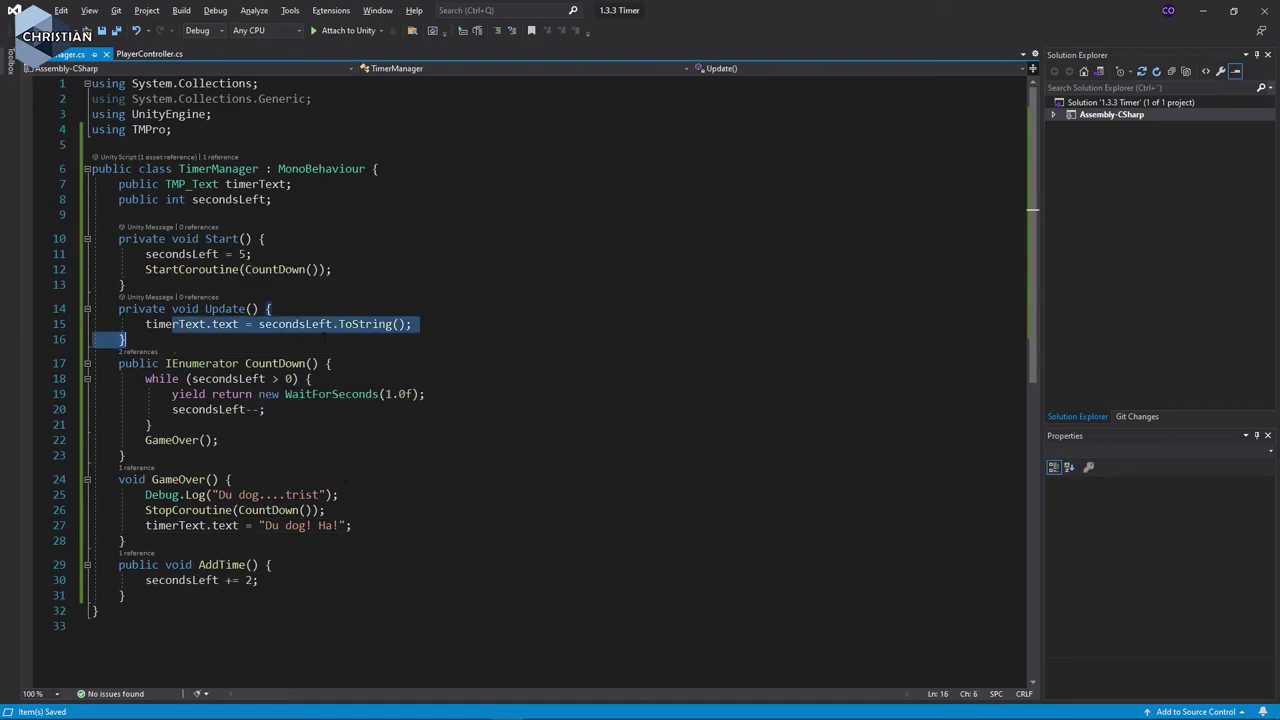
# Wrap Update's timer text assignment in an if (alive) condition.
pyautogui.click(330, 324)
pyautogui.click(272, 308)
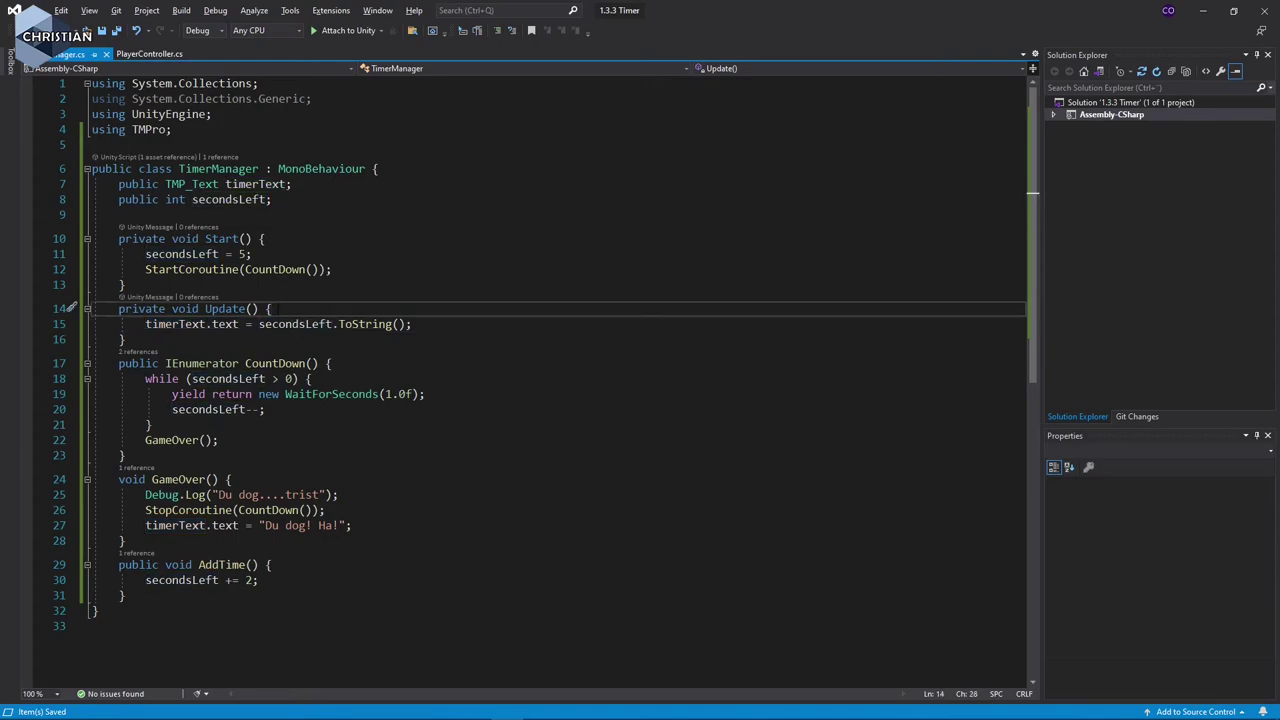
pyautogui.press('Return')
pyautogui.write('if ')
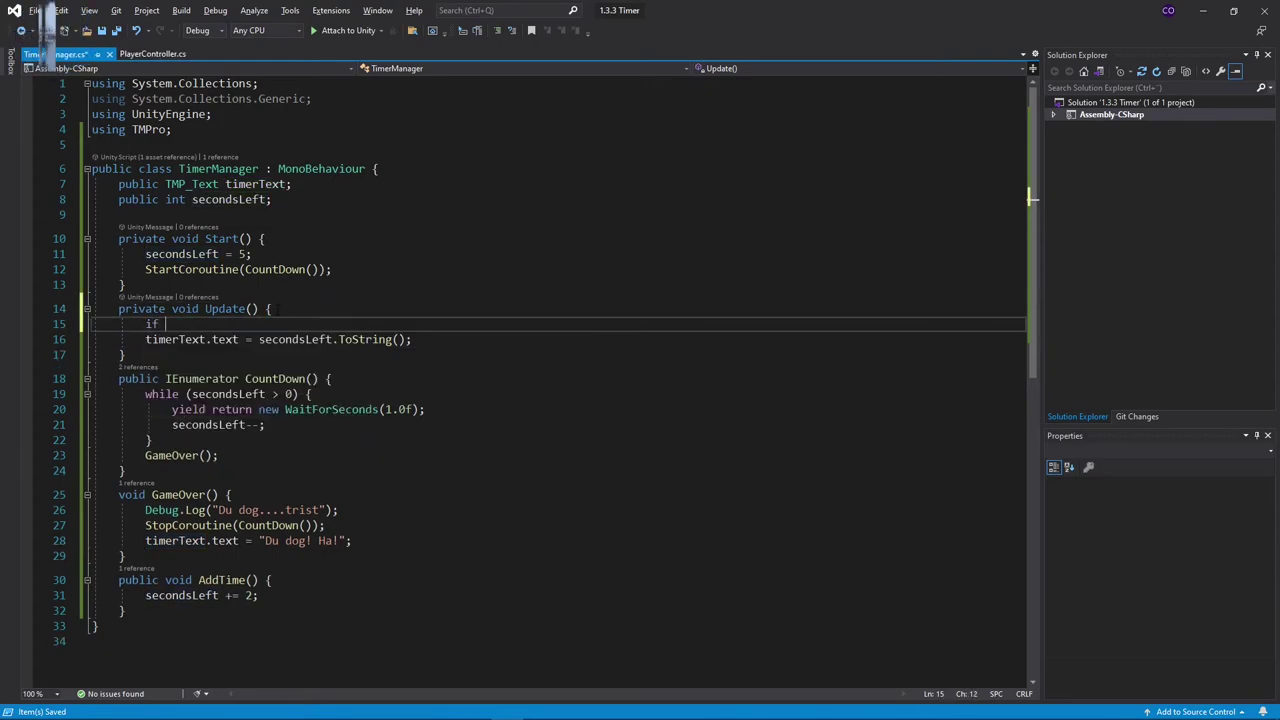
pyautogui.write('(')
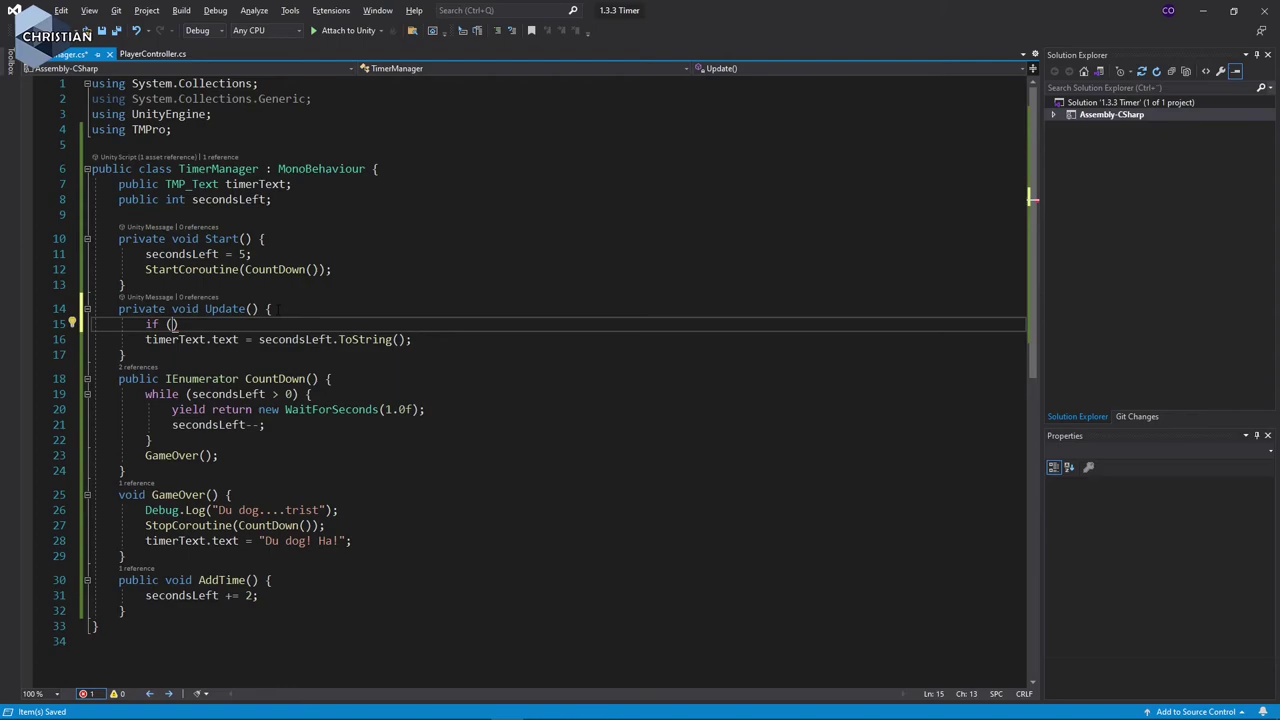
pyautogui.write('alive')
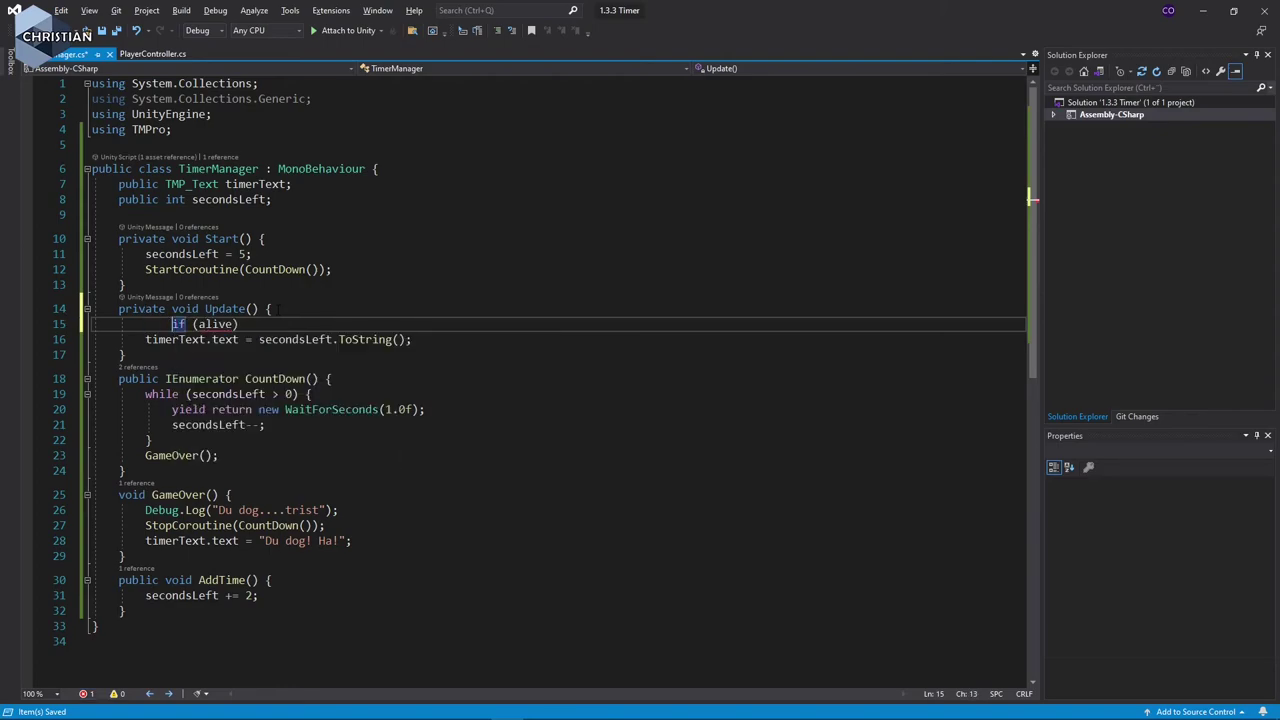
pyautogui.press('BackSpace')
pyautogui.press('BackSpace')
pyautogui.press('BackSpace')
pyautogui.press('BackSpace')
pyautogui.press('Down')
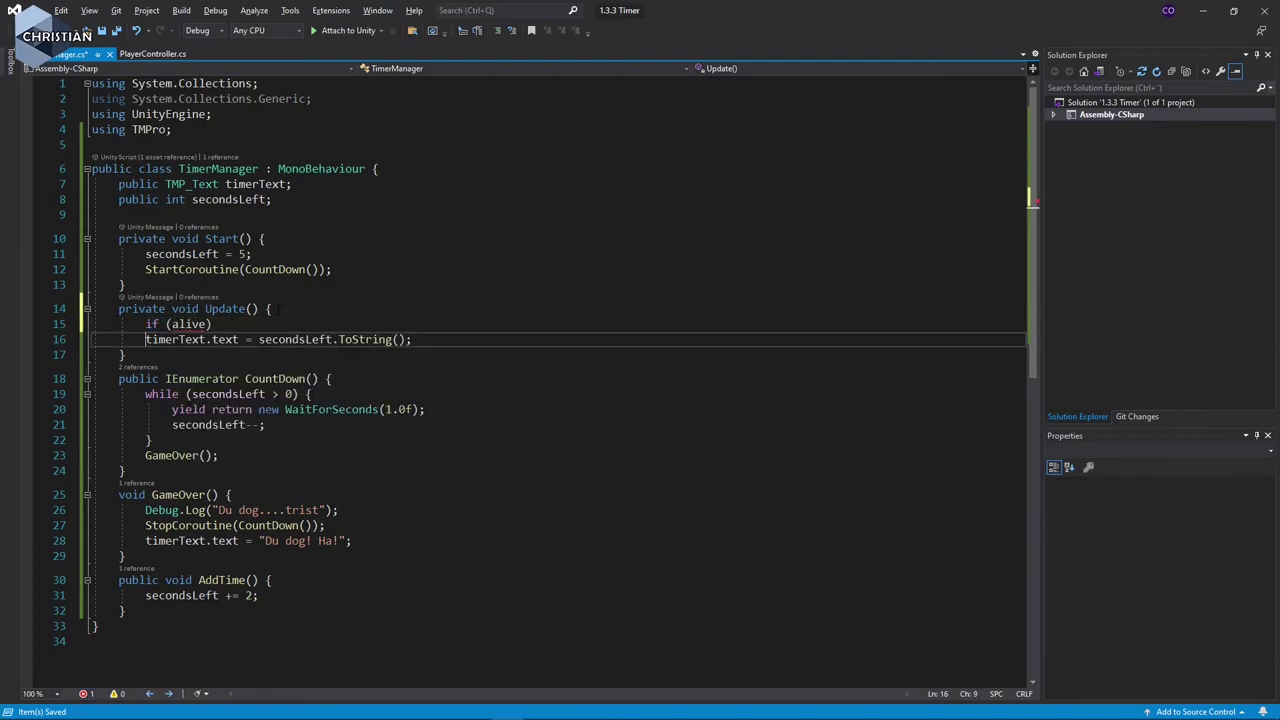
pyautogui.press('Tab')
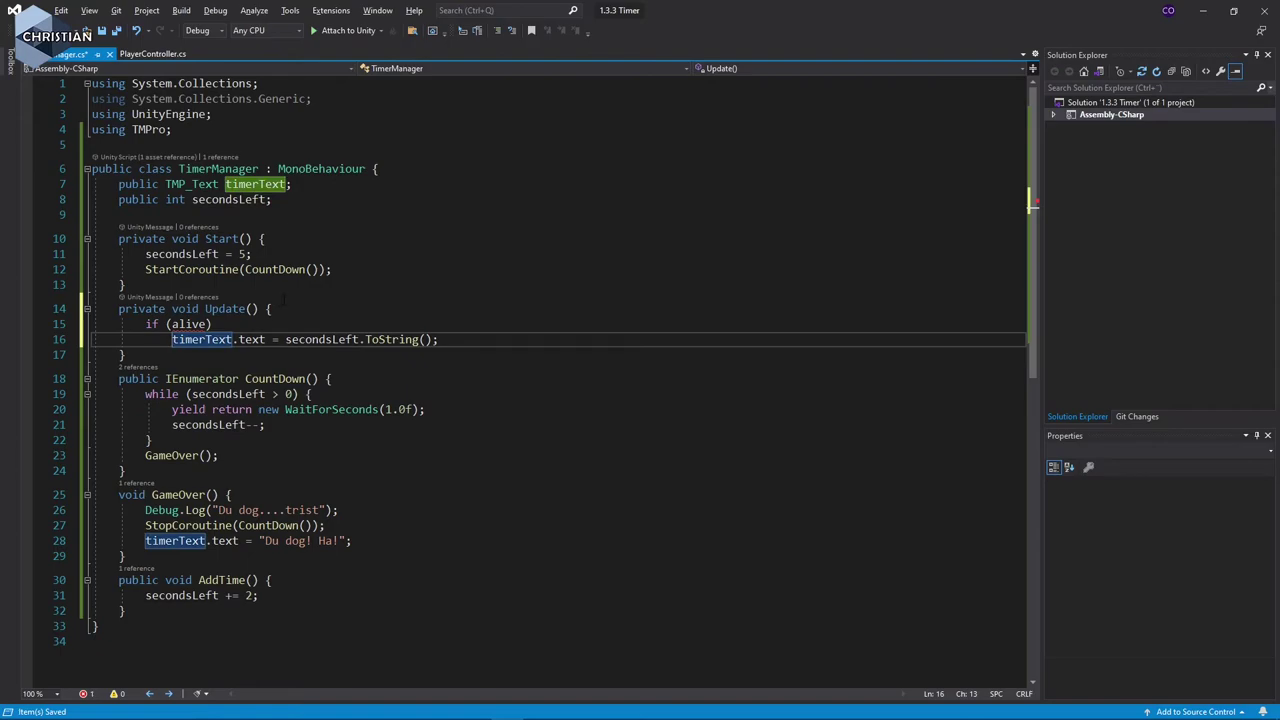
# Declare bool alive = true below the secondsLeft field.
pyautogui.click(282, 200)
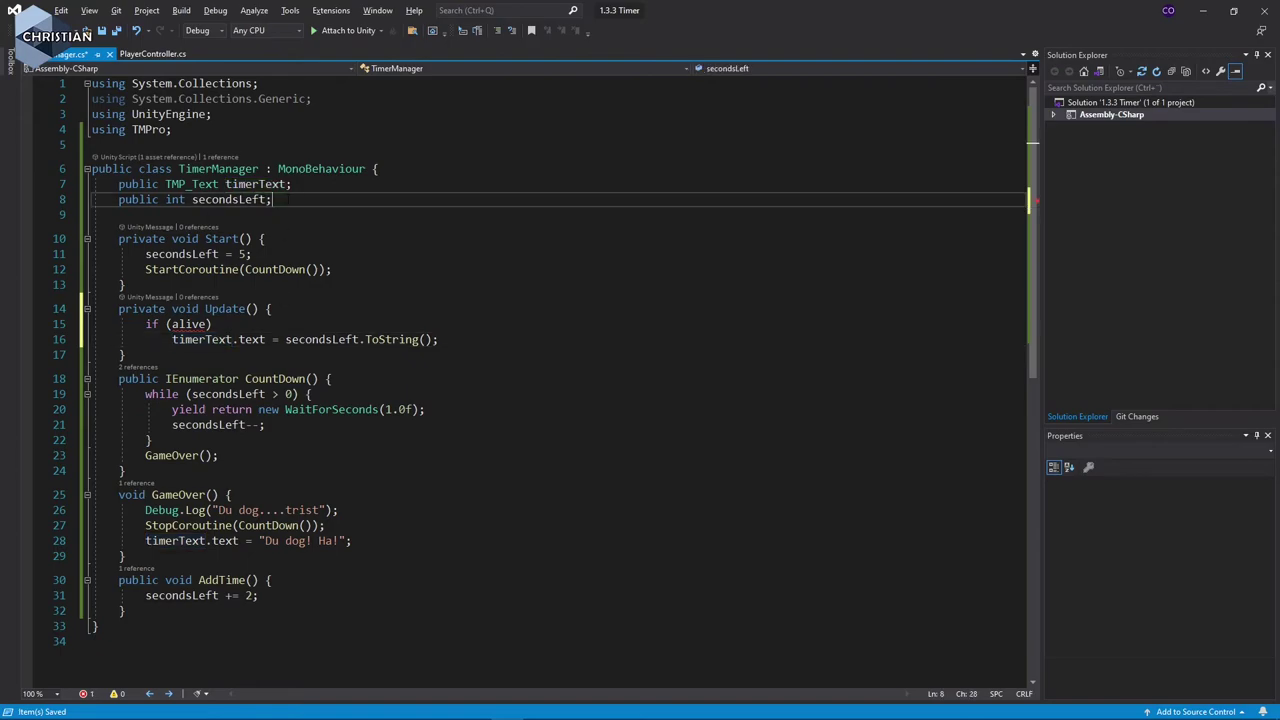
pyautogui.press('Return')
pyautogui.write('boo')
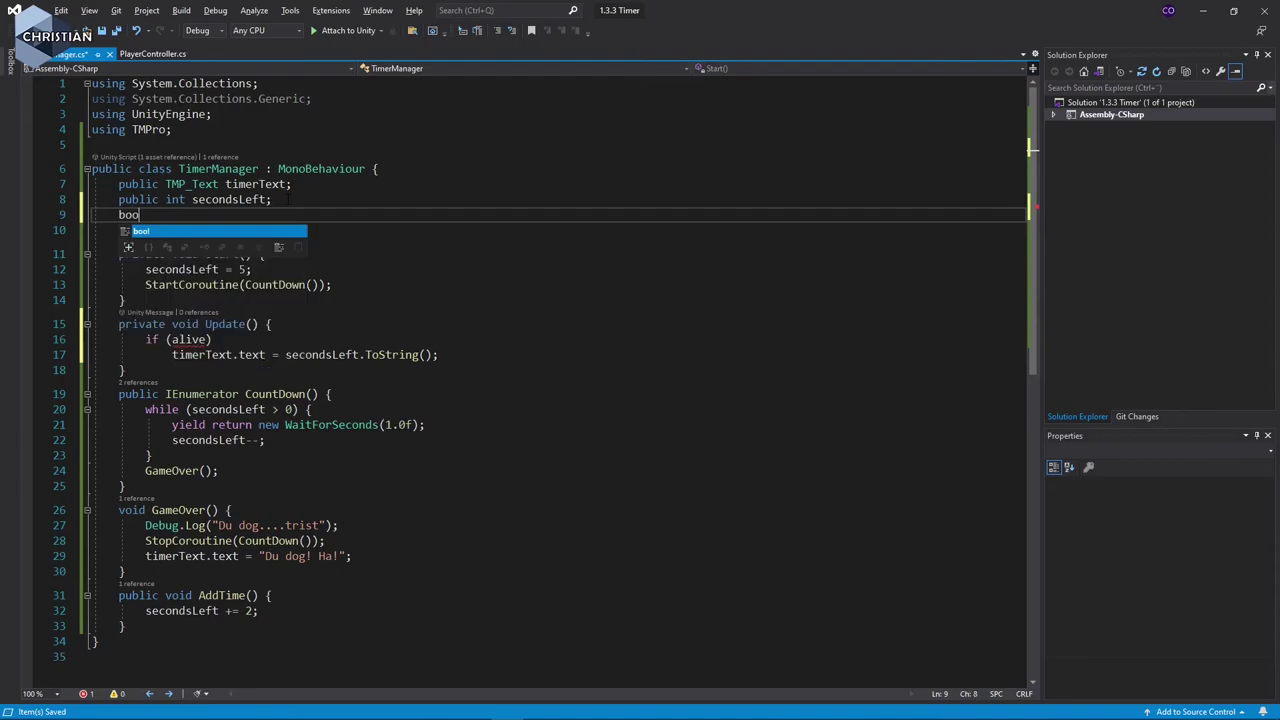
pyautogui.write('l alive ')
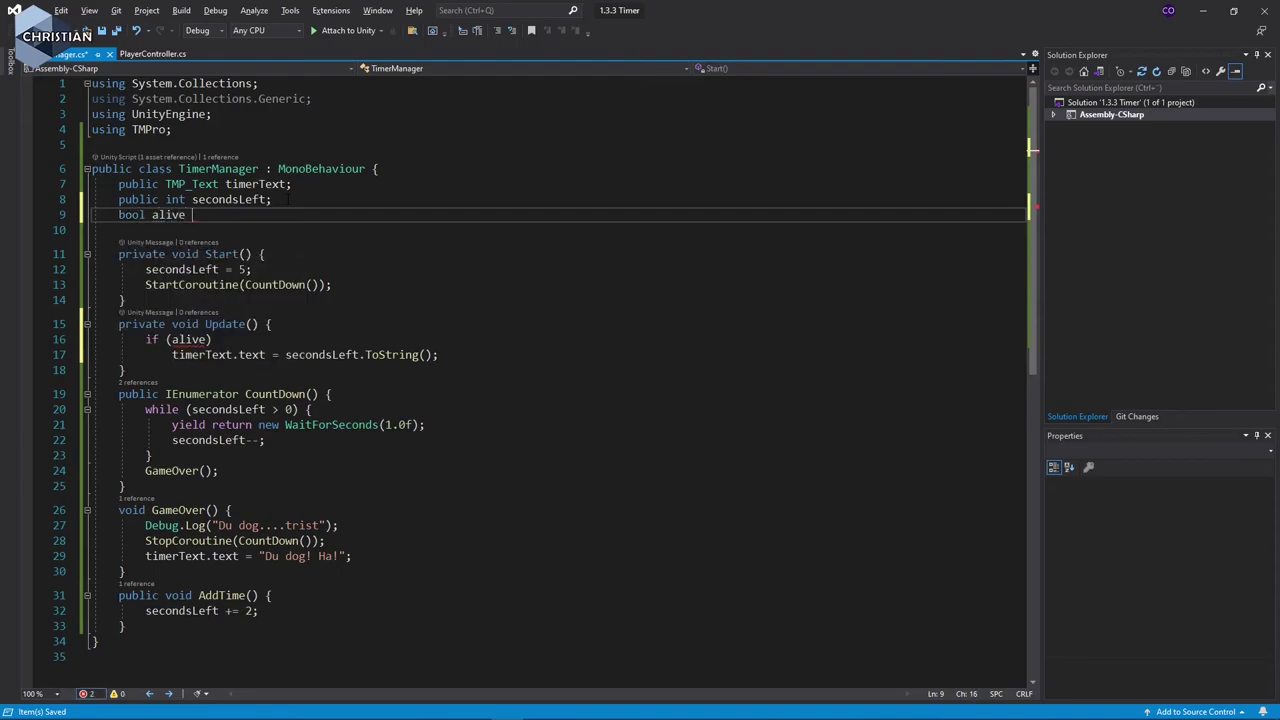
pyautogui.write('= tru')
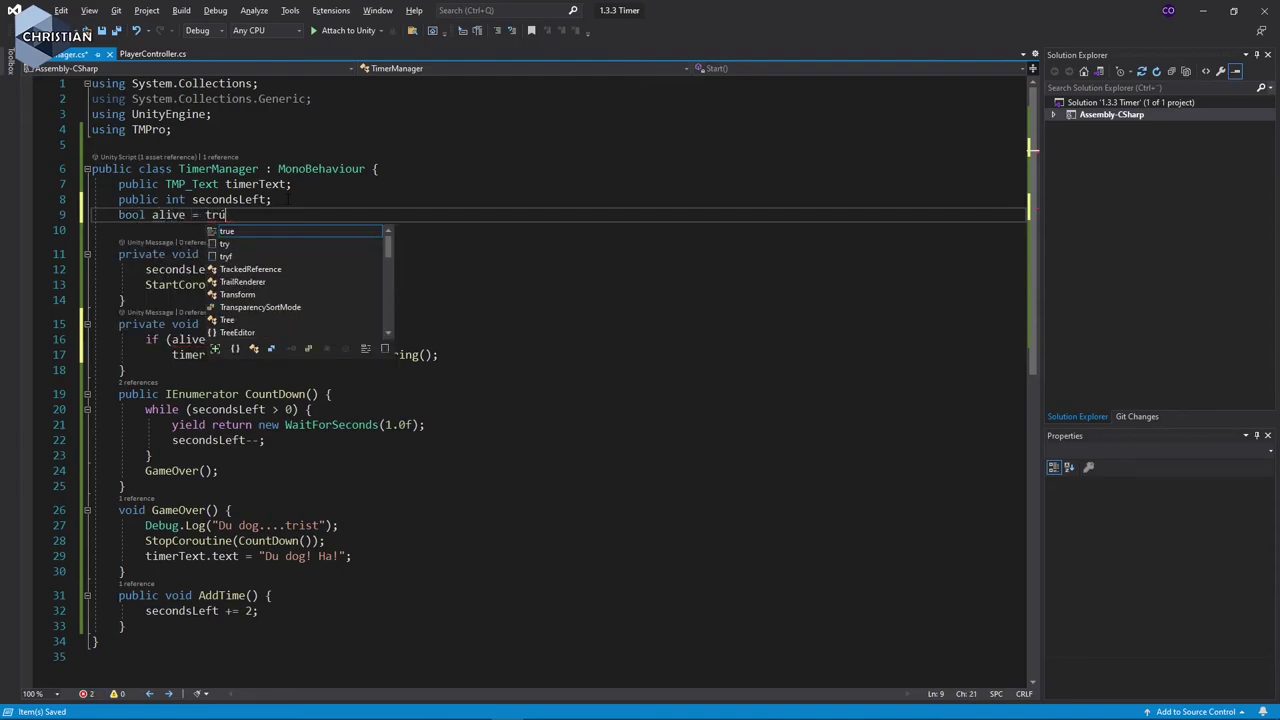
pyautogui.press('Escape')
pyautogui.write(';')
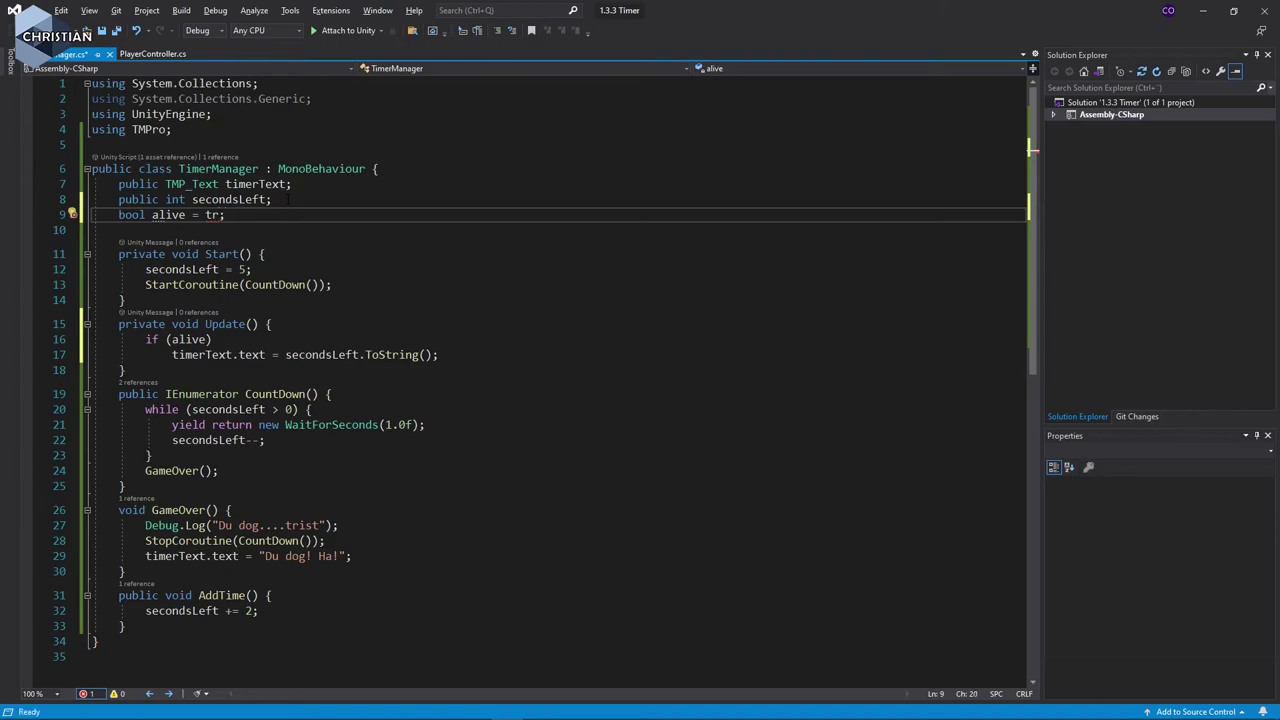
pyautogui.write('ue')
# Make alive = false the first line of GameOver and save the script.
pyautogui.click(259, 512)
pyautogui.press('Return')
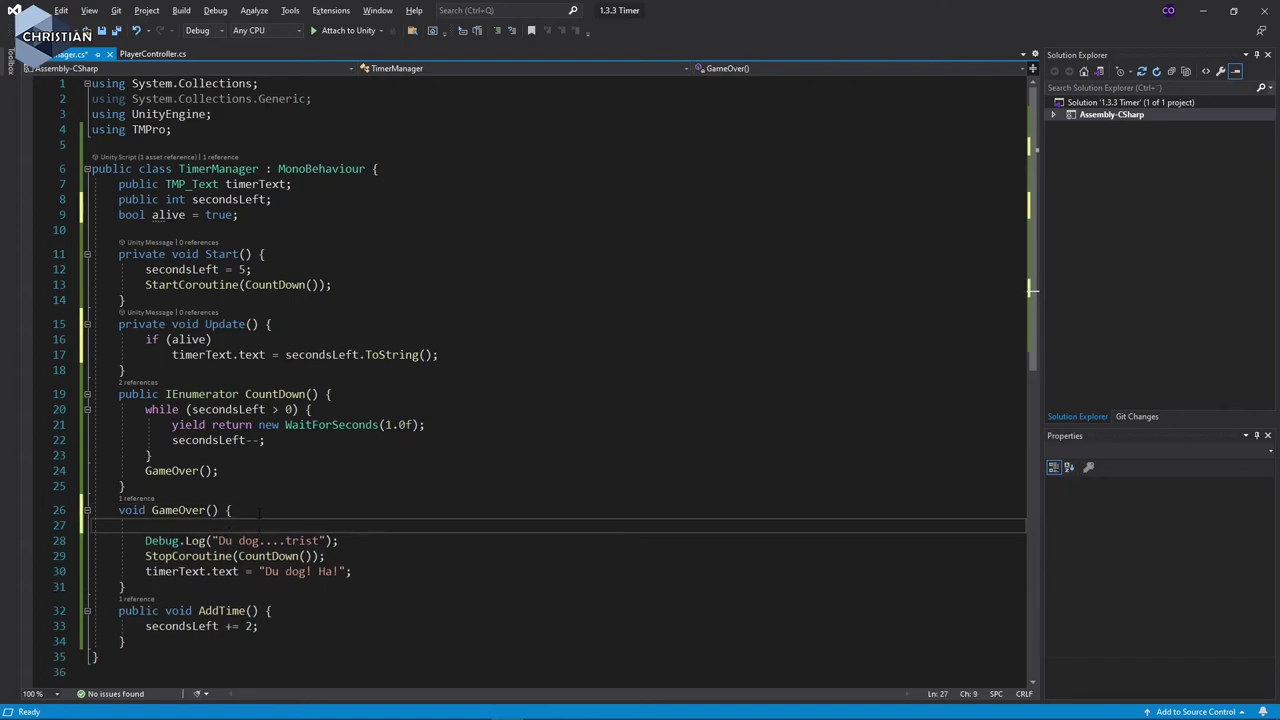
pyautogui.write('alive')
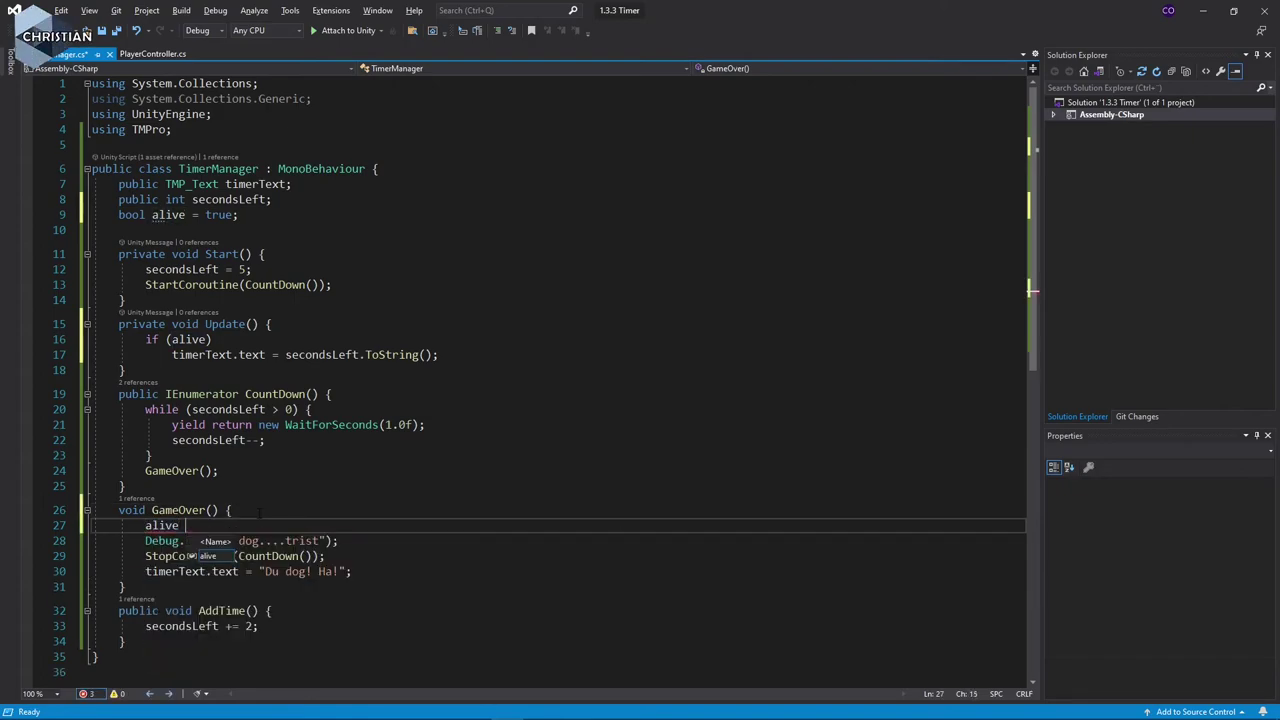
pyautogui.write(' = fals')
pyautogui.press('Tab')
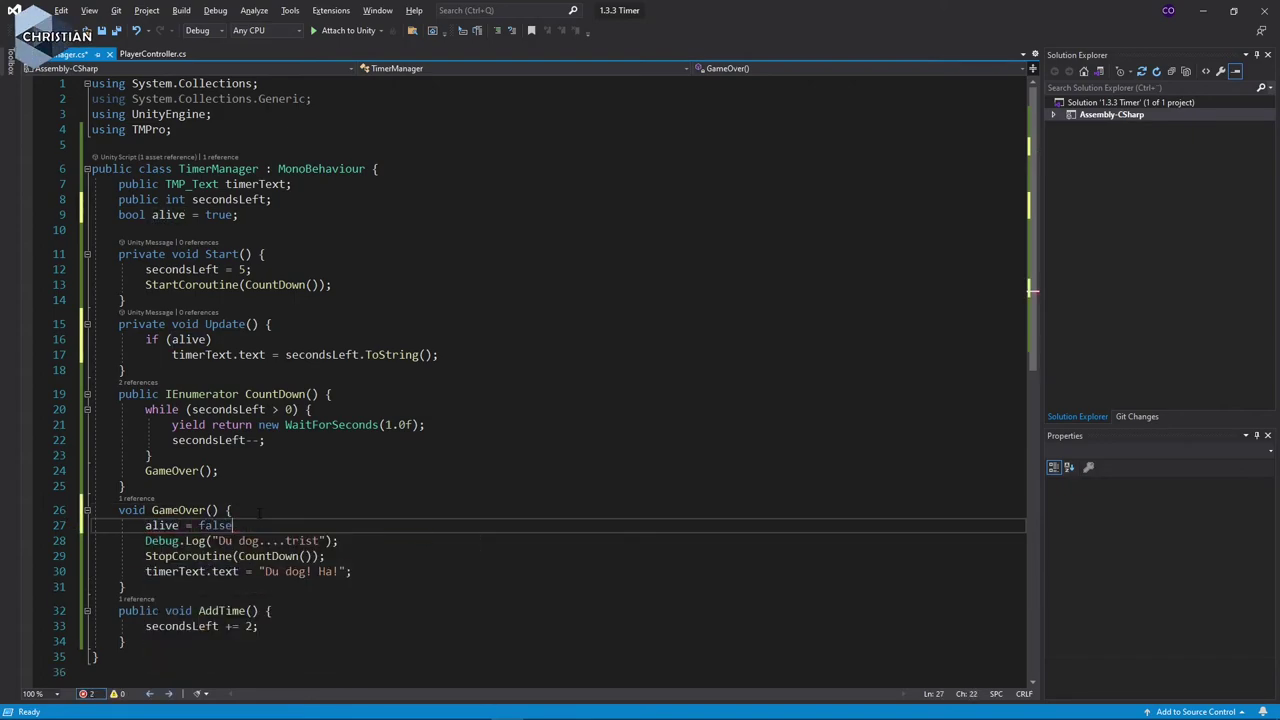
pyautogui.write(';')
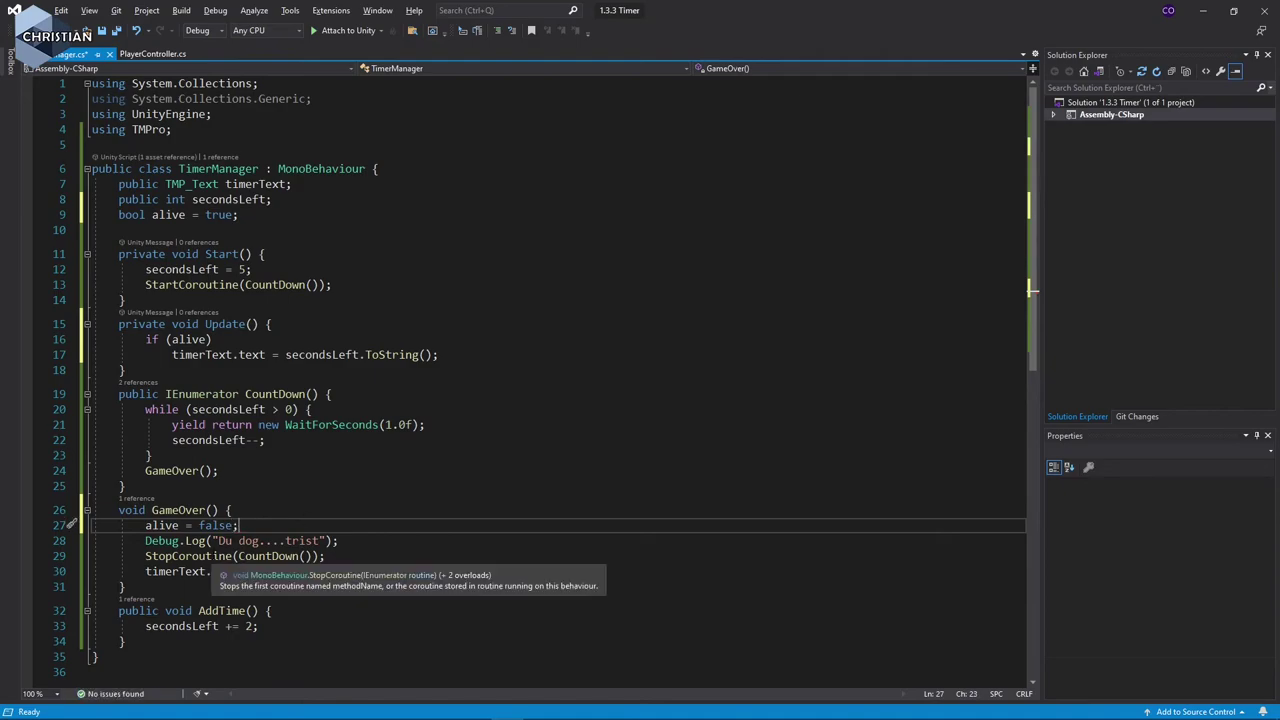
pyautogui.click(212, 557)
pyautogui.hotkey('ctrl', 's')
pyautogui.click(401, 474)
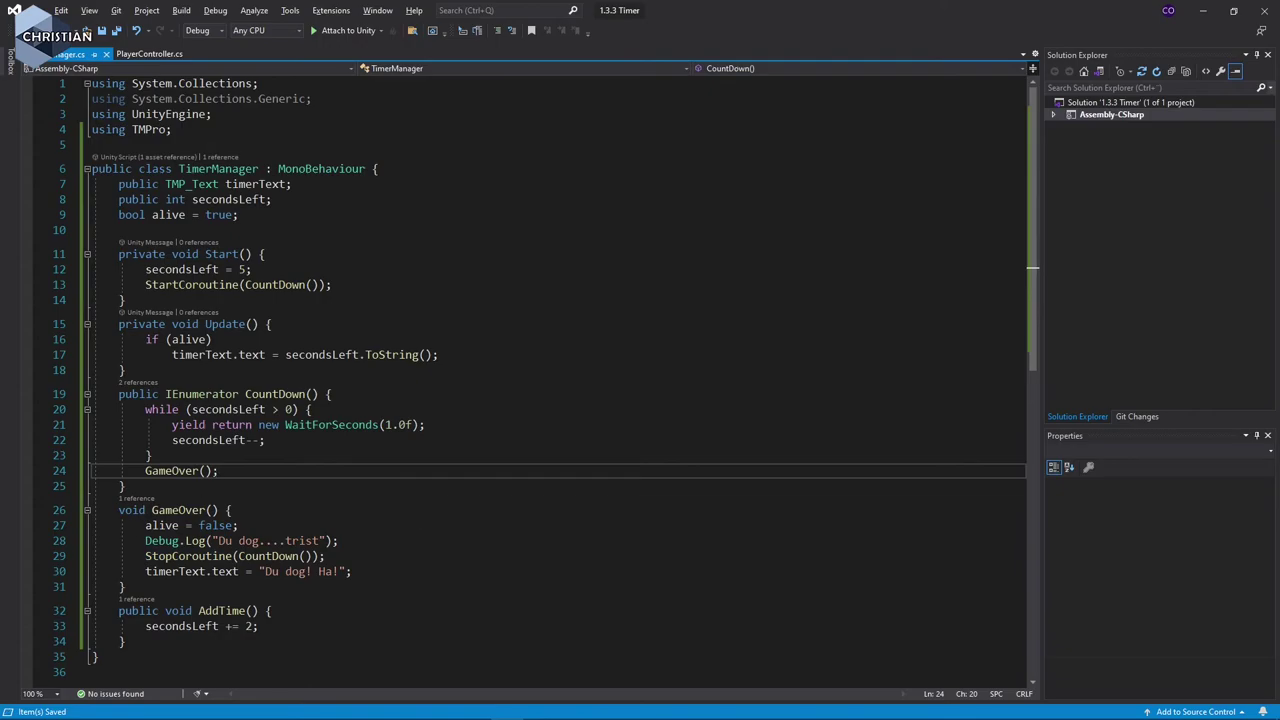
# Play-test in Unity, rolling the ball until the timer hits zero, then stop.
pyautogui.hotkey('alt', 'Tab')
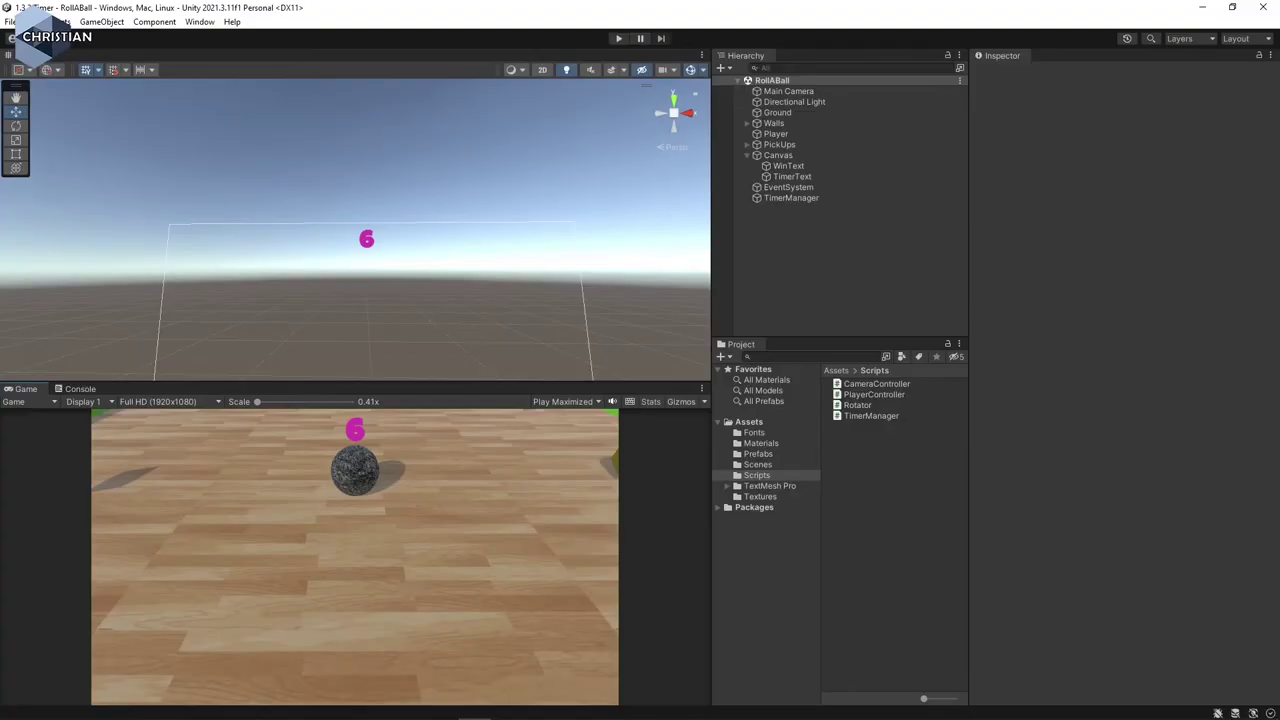
pyautogui.click(618, 38)
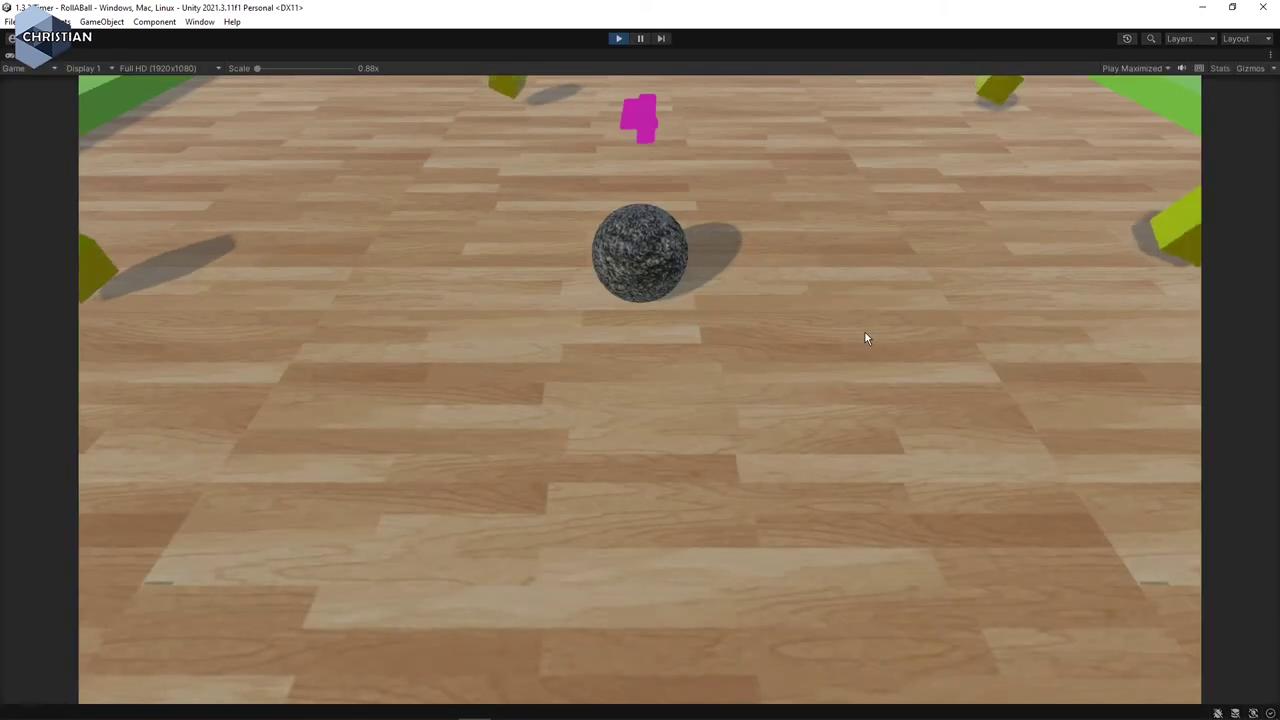
pyautogui.press('Up')
pyautogui.press('Down')
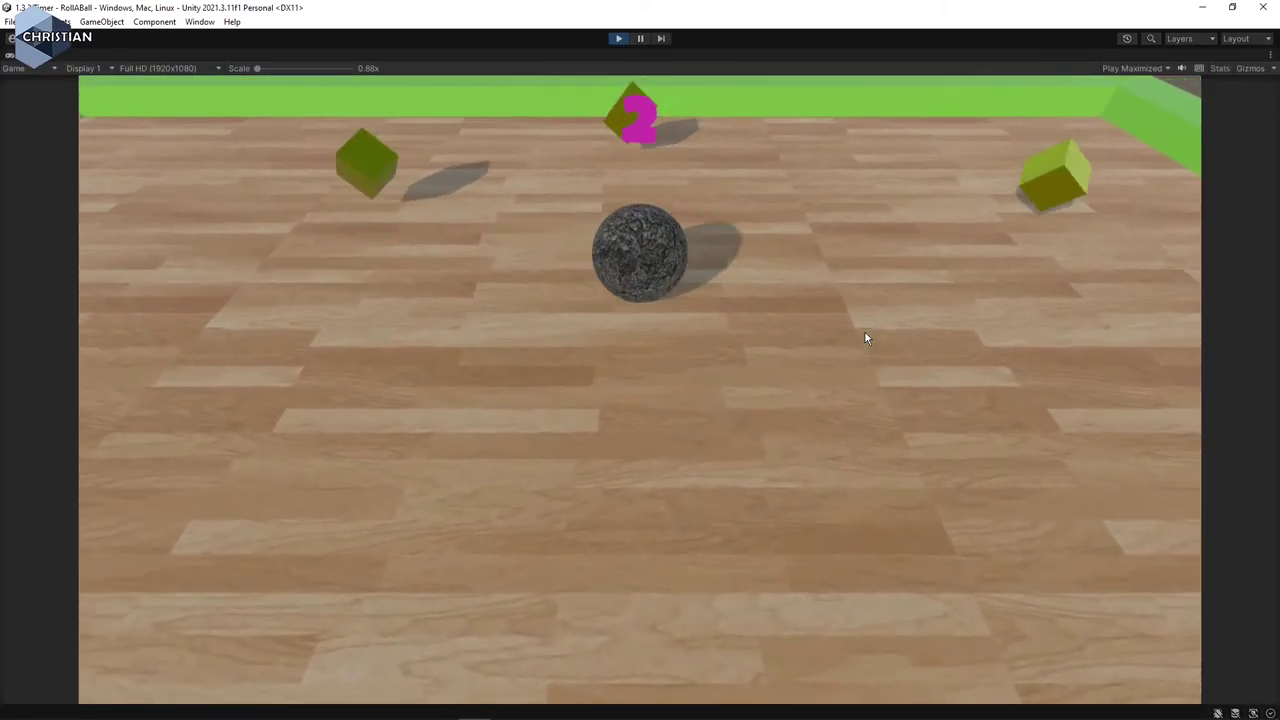
pyautogui.press('Up')
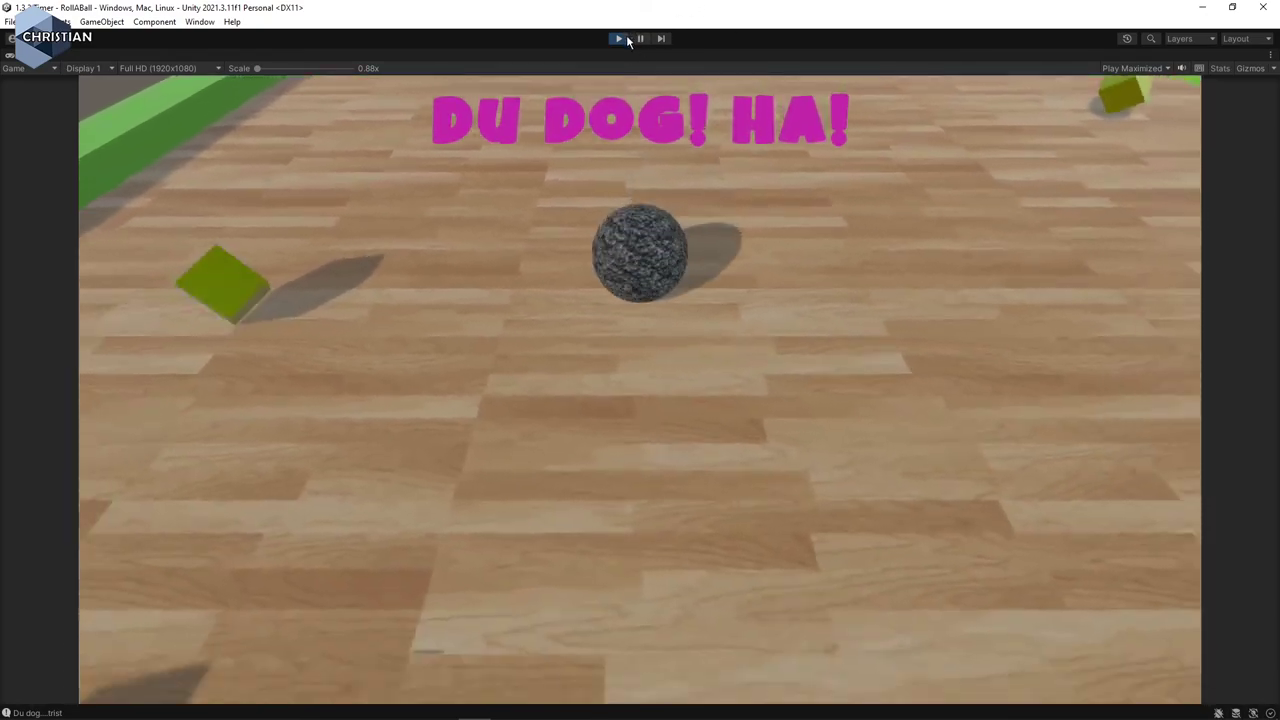
pyautogui.click(619, 38)
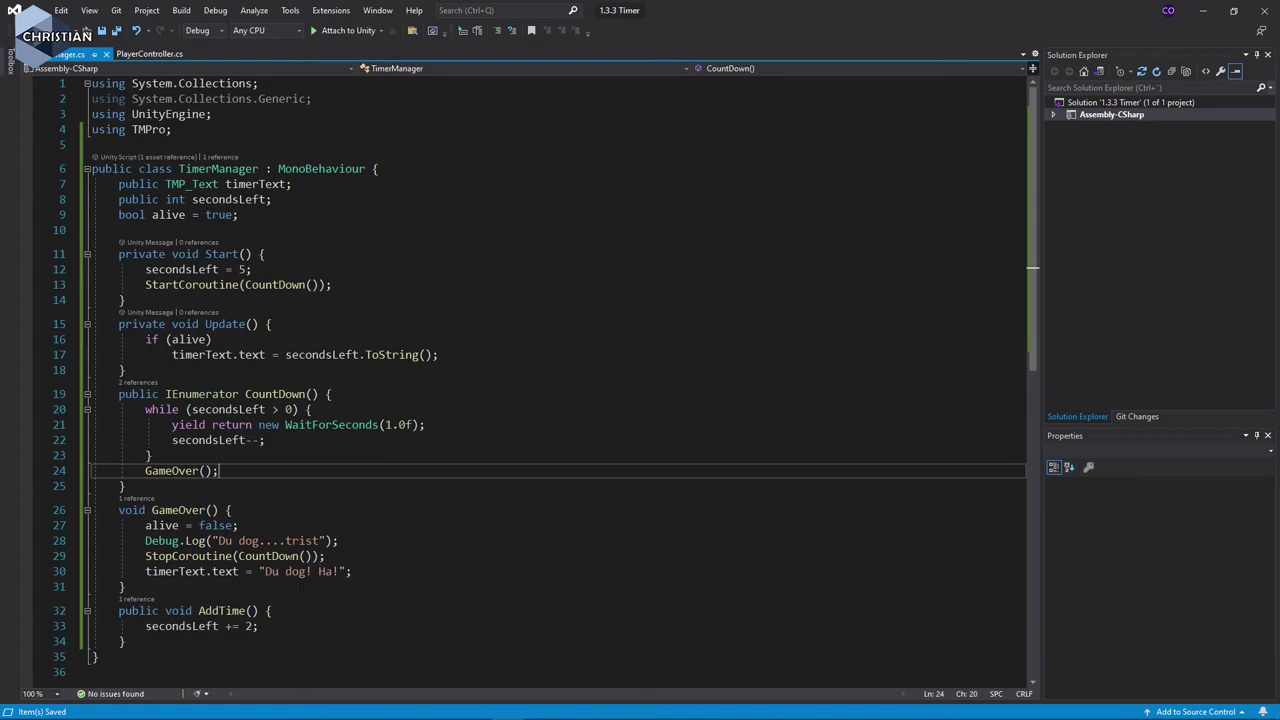
# Add a Time.timeScale line after the timerText line in GameOver using IntelliSense.
pyautogui.click(379, 572)
pyautogui.press('Return')
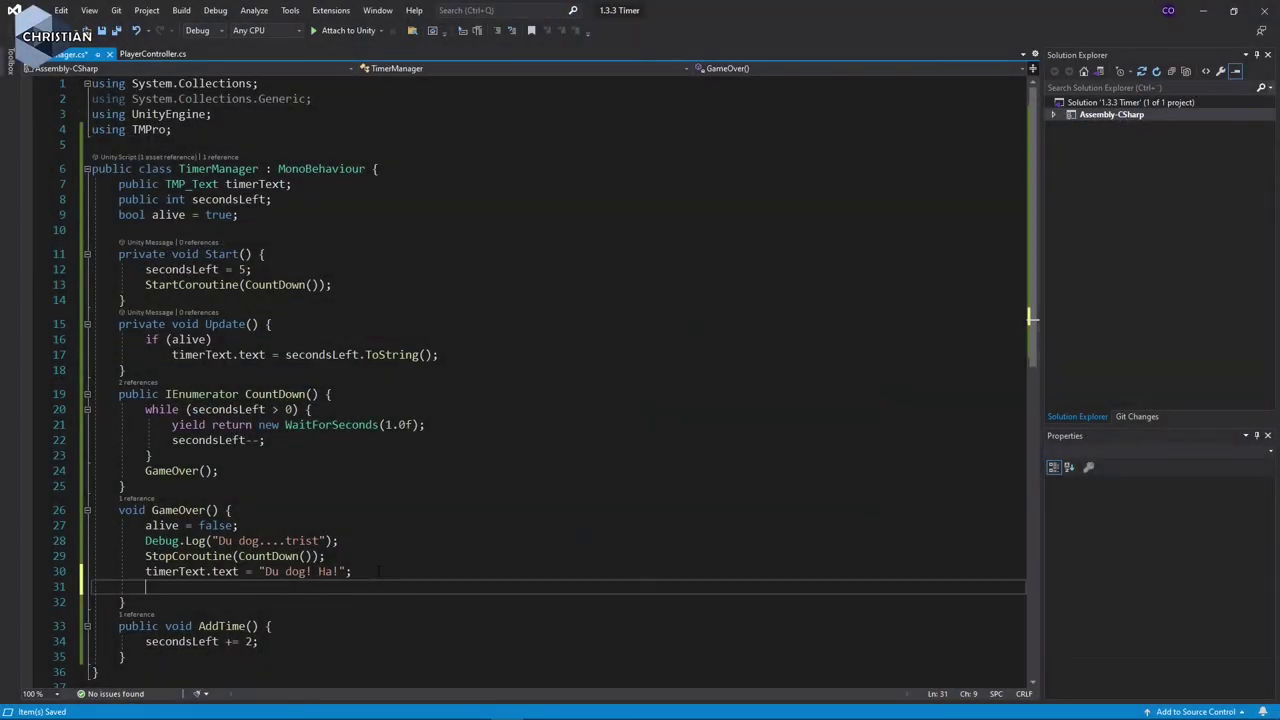
pyautogui.write('time')
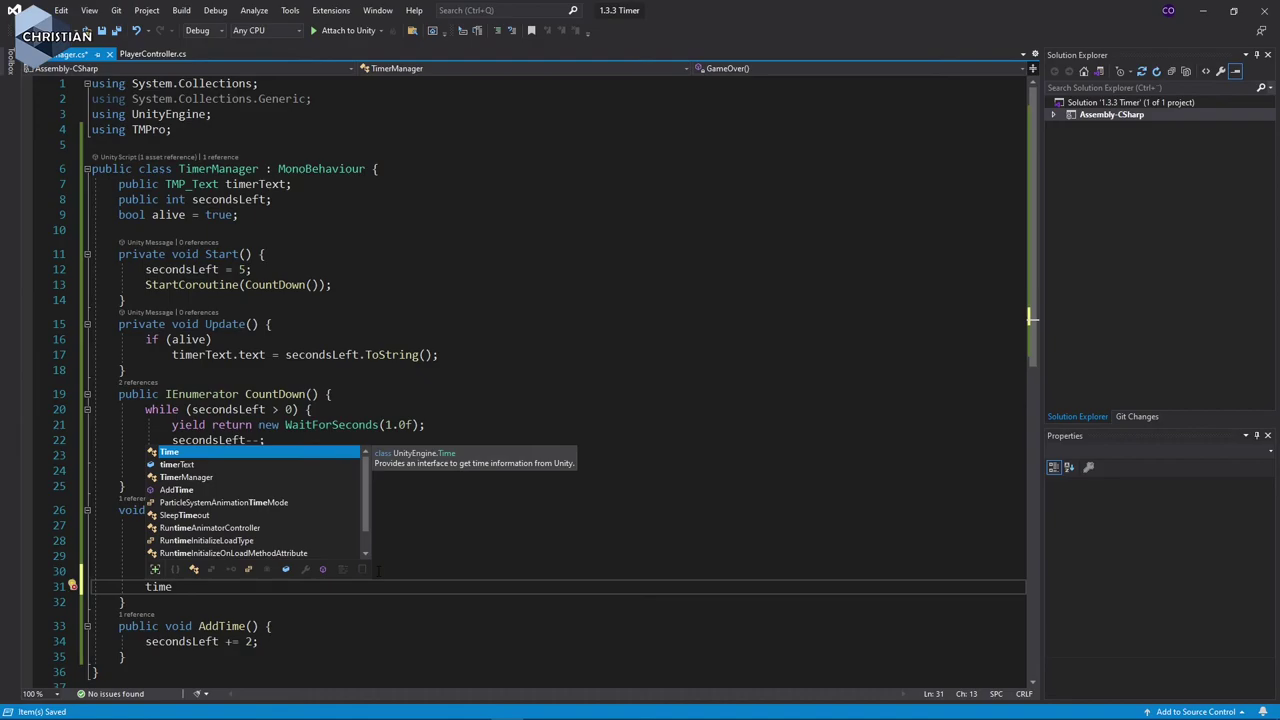
pyautogui.write('.')
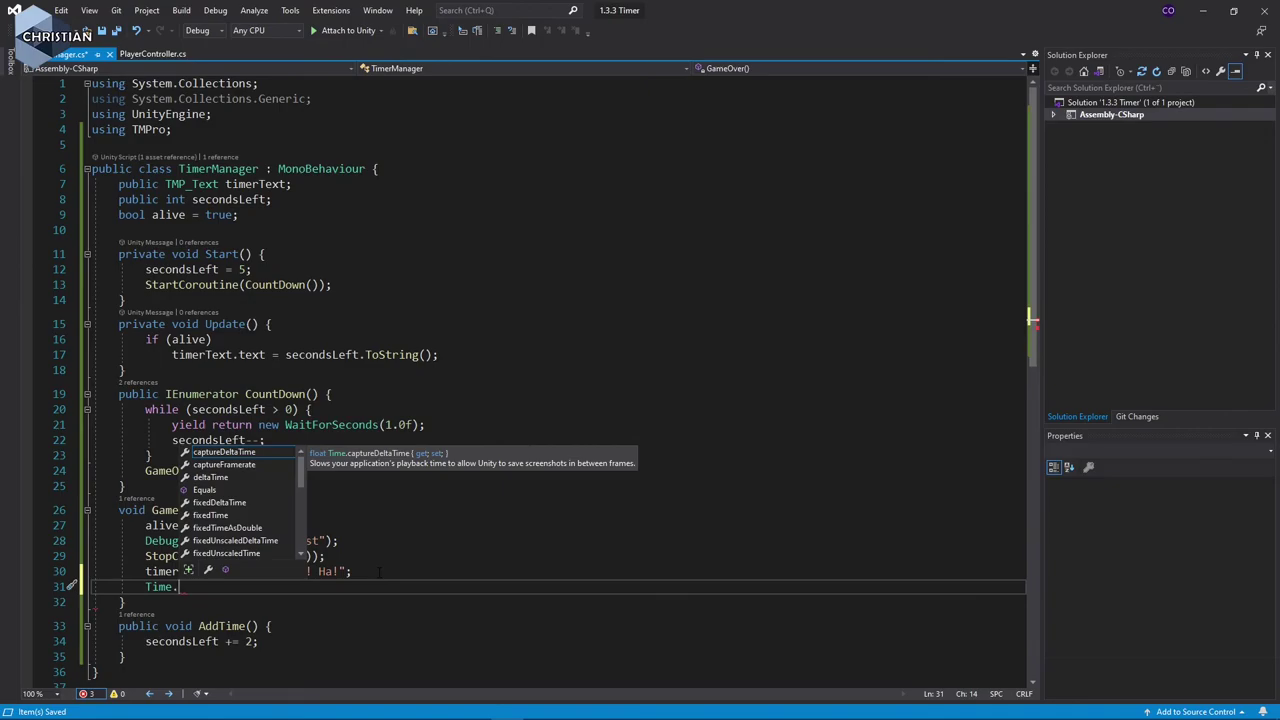
pyautogui.write('ti')
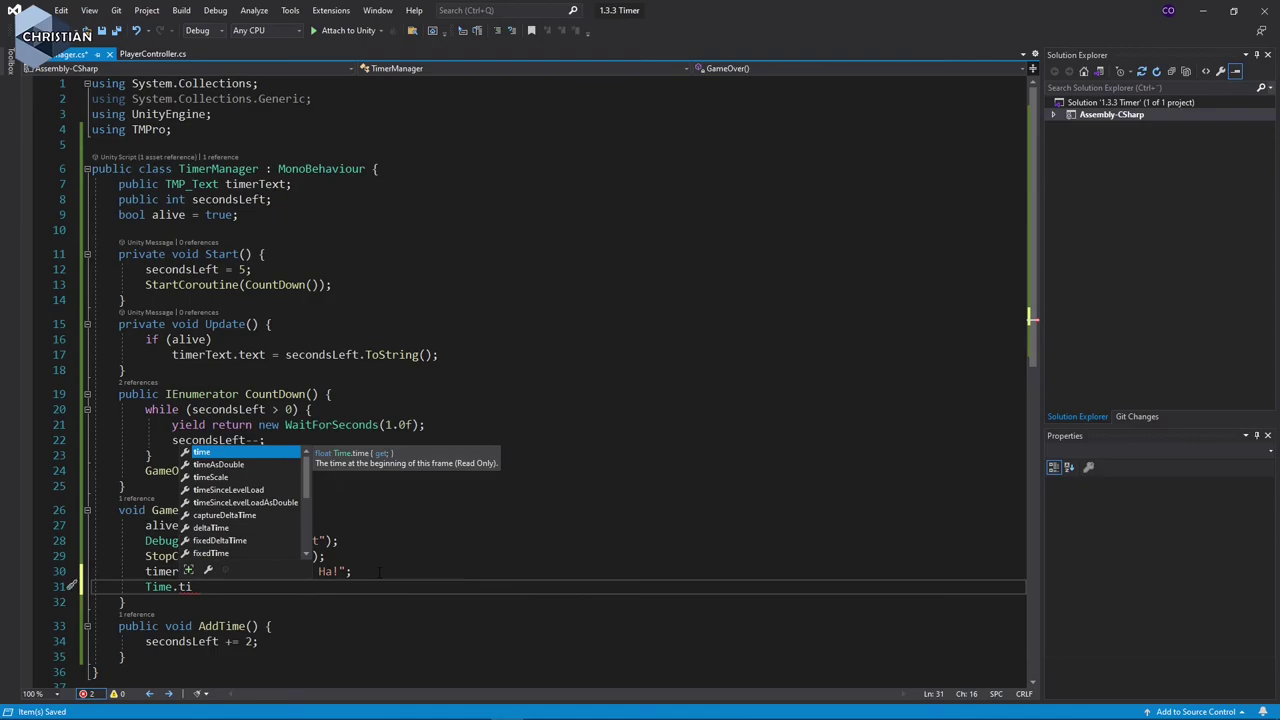
pyautogui.press('Down')
pyautogui.press('Down')
pyautogui.press('Tab')
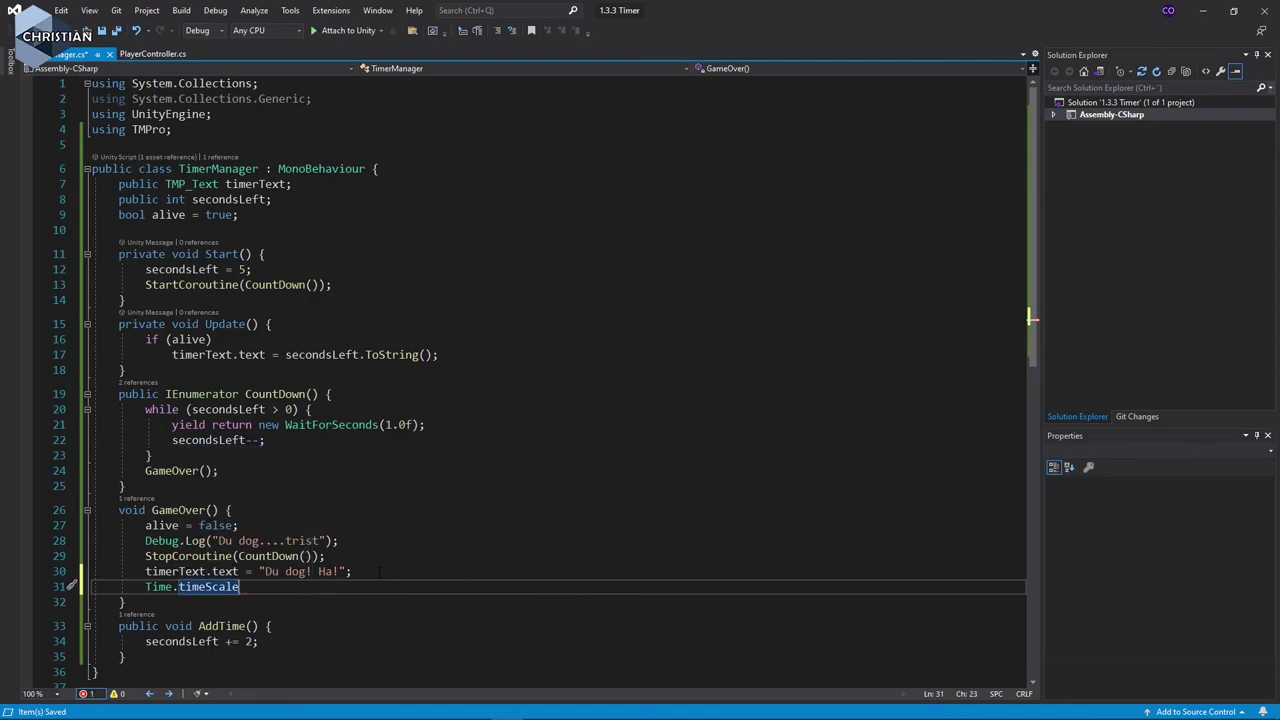
# Bring up the Unity documentation for Time.timeScale.
pyautogui.press('Left')
pyautogui.press('Left')
pyautogui.press('Left')
pyautogui.hotkey('ctrl', 'alt', 'm')
pyautogui.hotkey('ctrl', 'h')
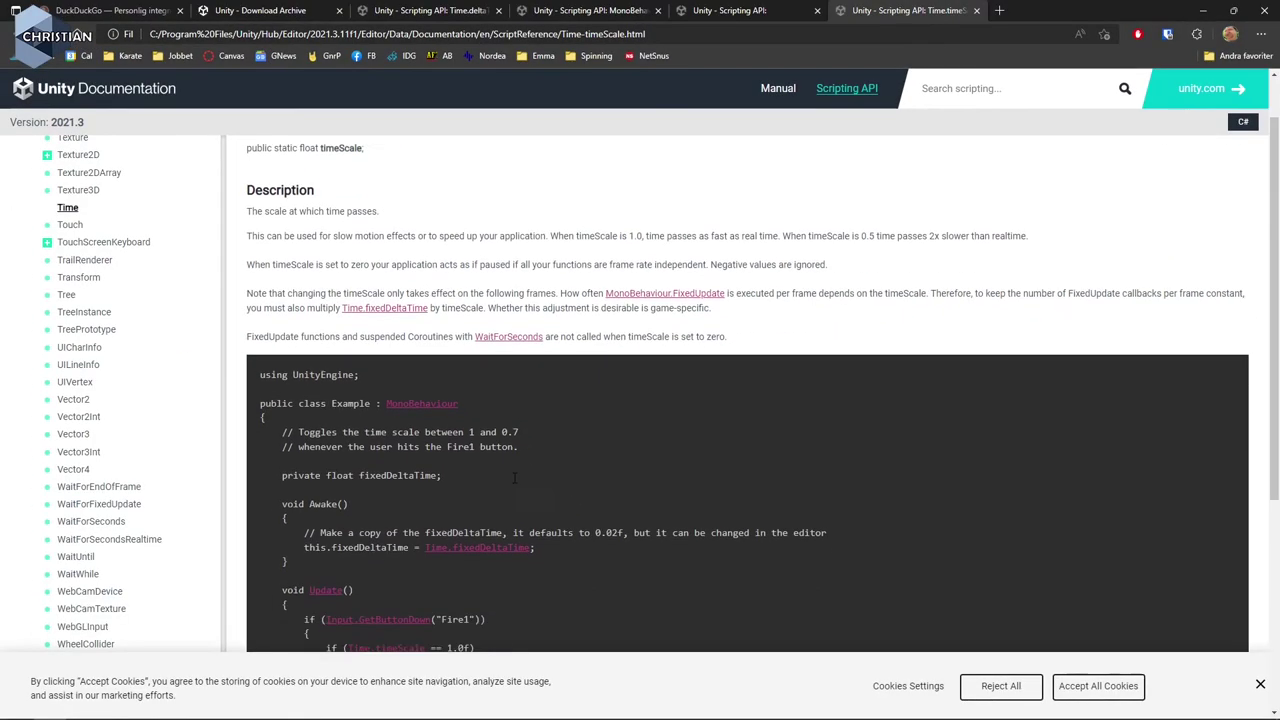
# Scroll the Time.timeScale page to the example toggling between 1.0f and 0.7f.
pyautogui.scroll(-3, 640, 400)
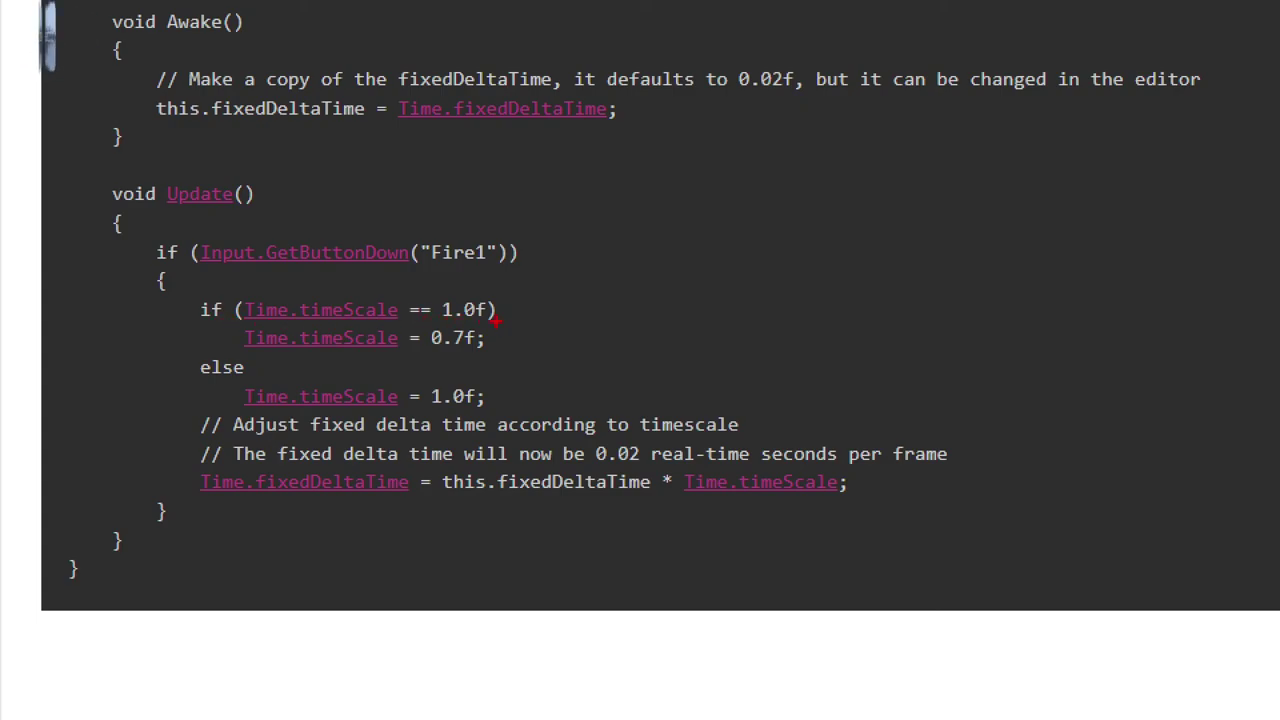
pyautogui.moveTo(428, 352); pyautogui.dragTo(476, 352)
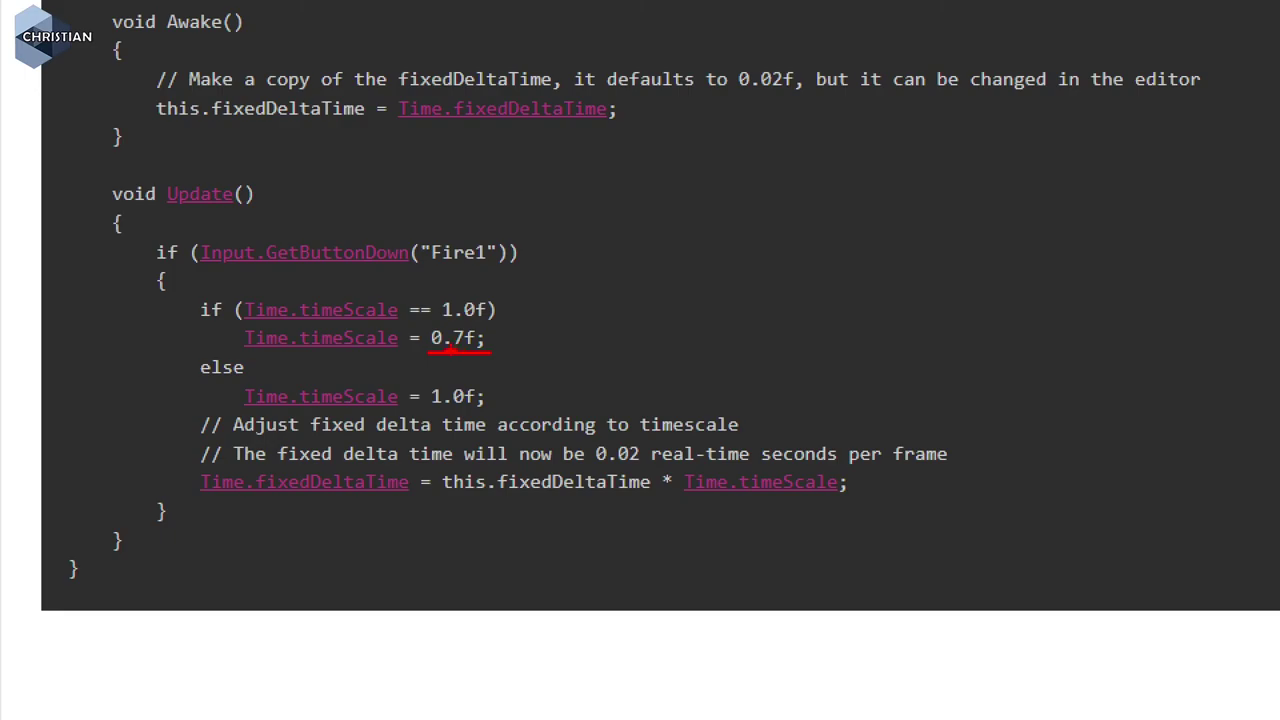
pyautogui.press('Escape')
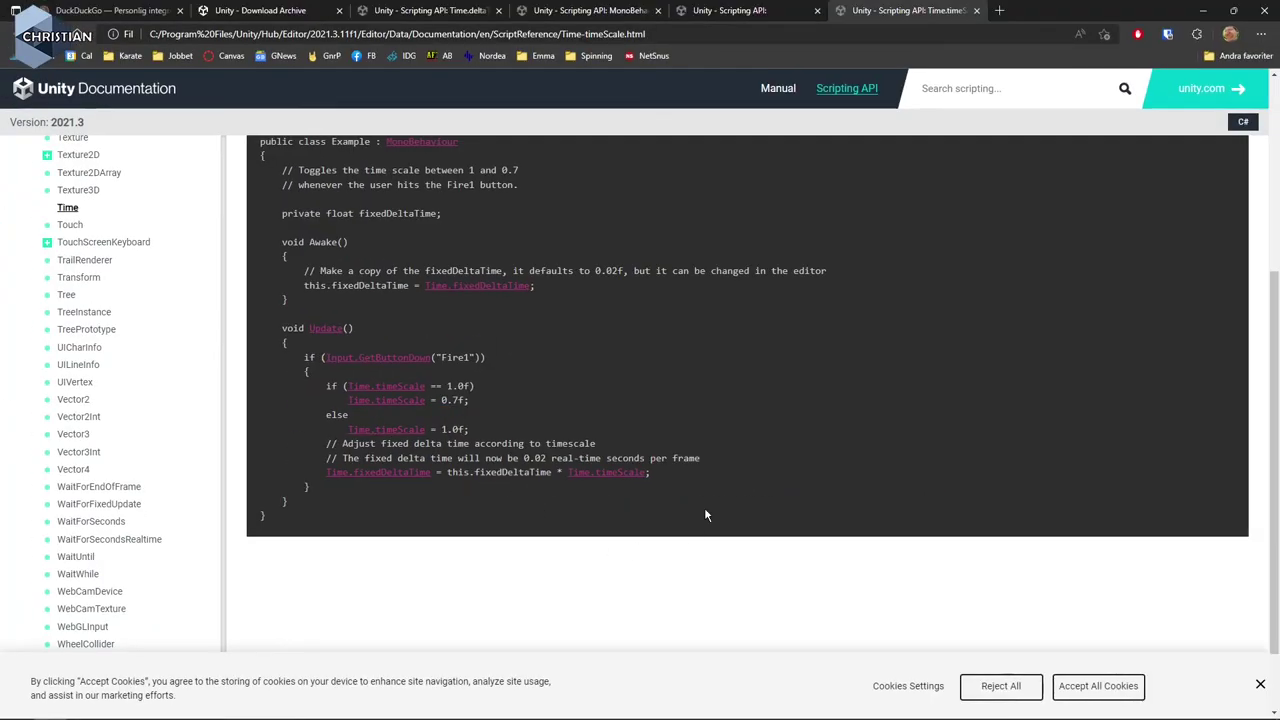
# Finish GameOver's last line as Time.timeScale = 0; and save the script.
pyautogui.click(1203, 10)
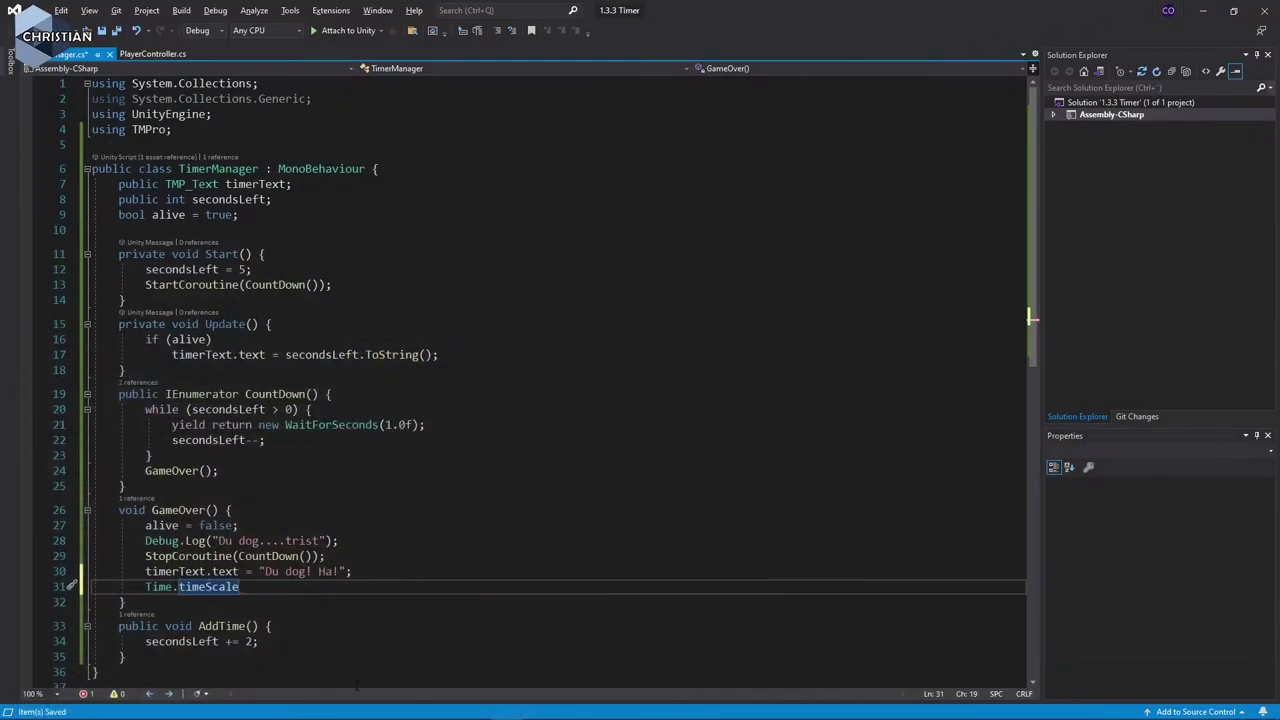
pyautogui.write('cale = 0')
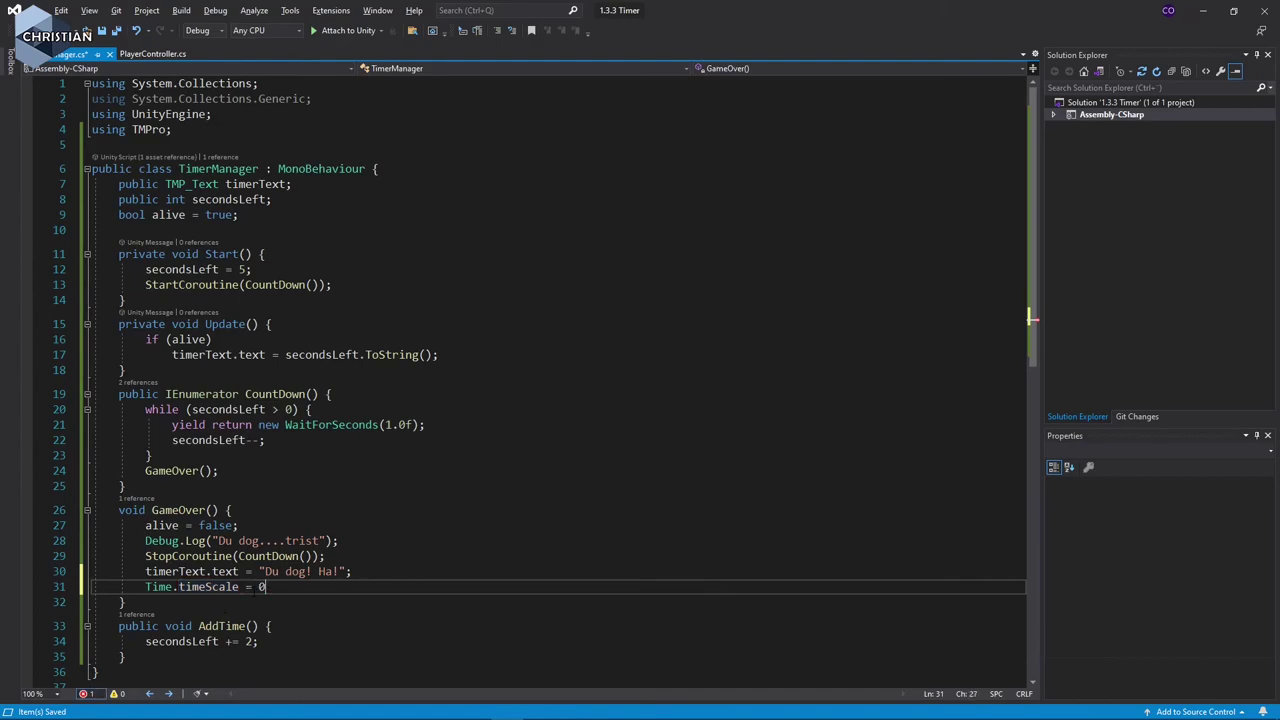
pyautogui.write(';')
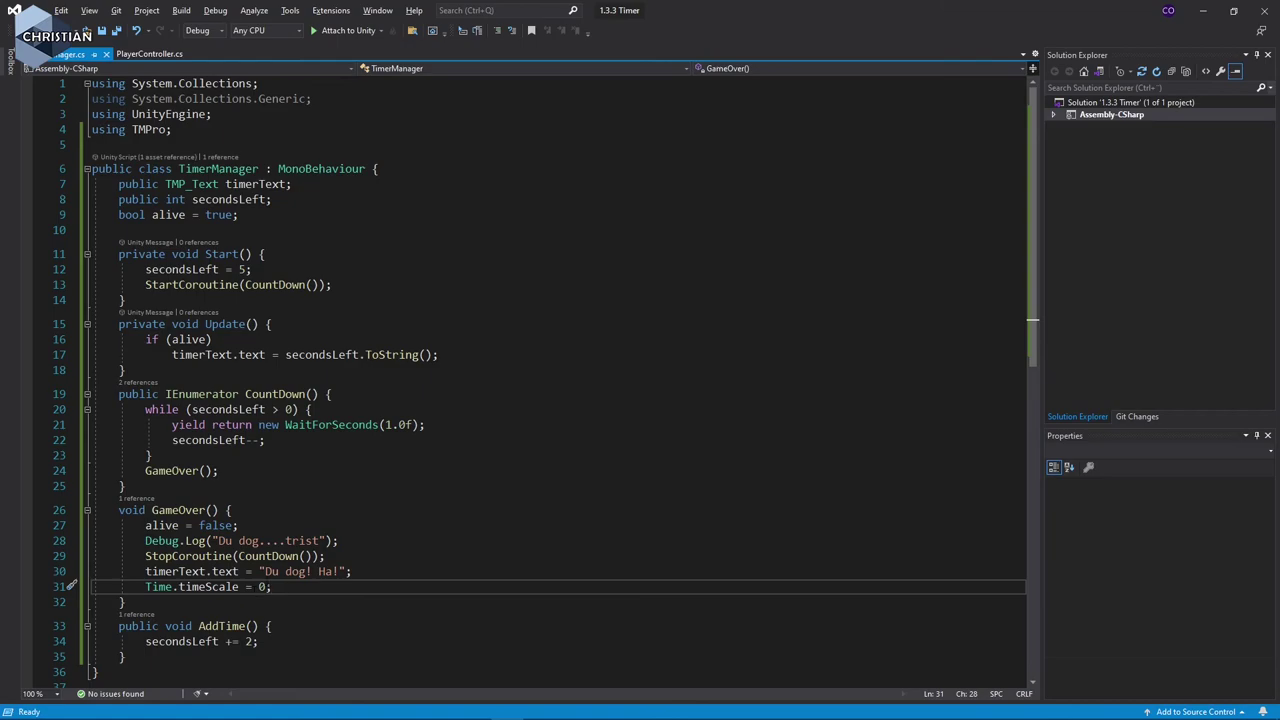
pyautogui.hotkey('ctrl', 's')
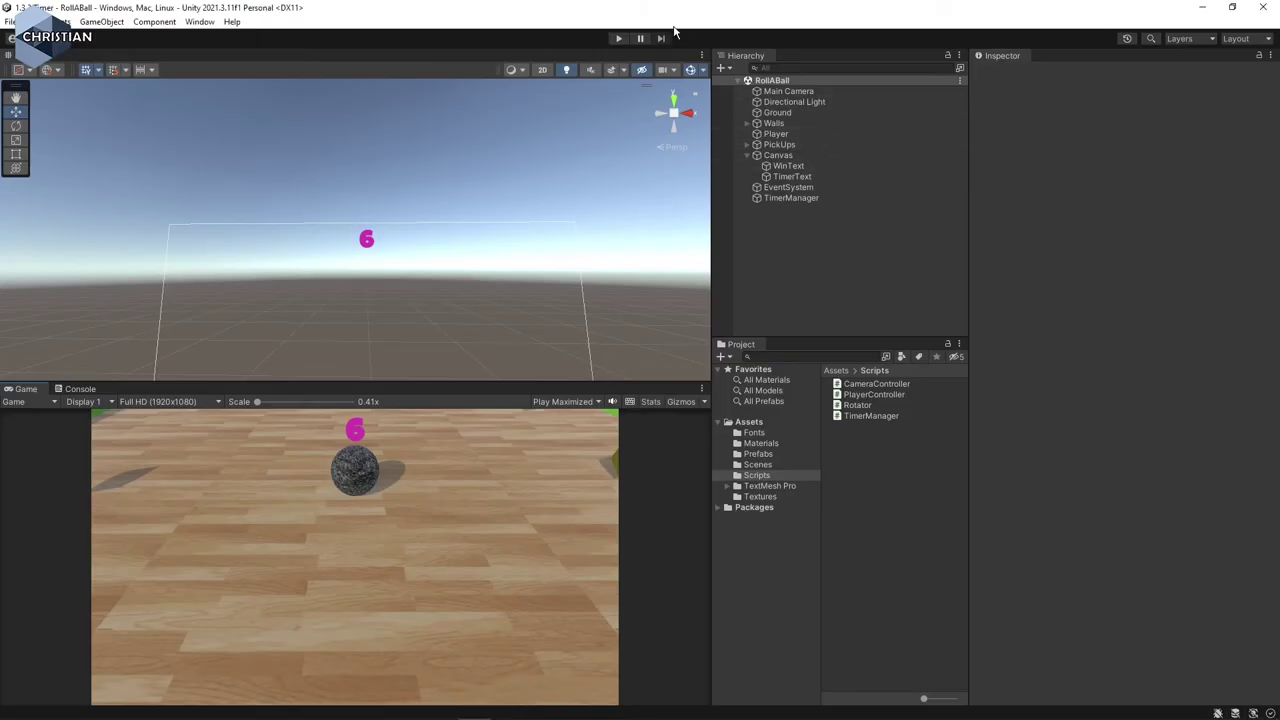
# Play-test by rolling the ball to collect all pickups, reaching the 16-second win message, then stop.
pyautogui.click(618, 40)
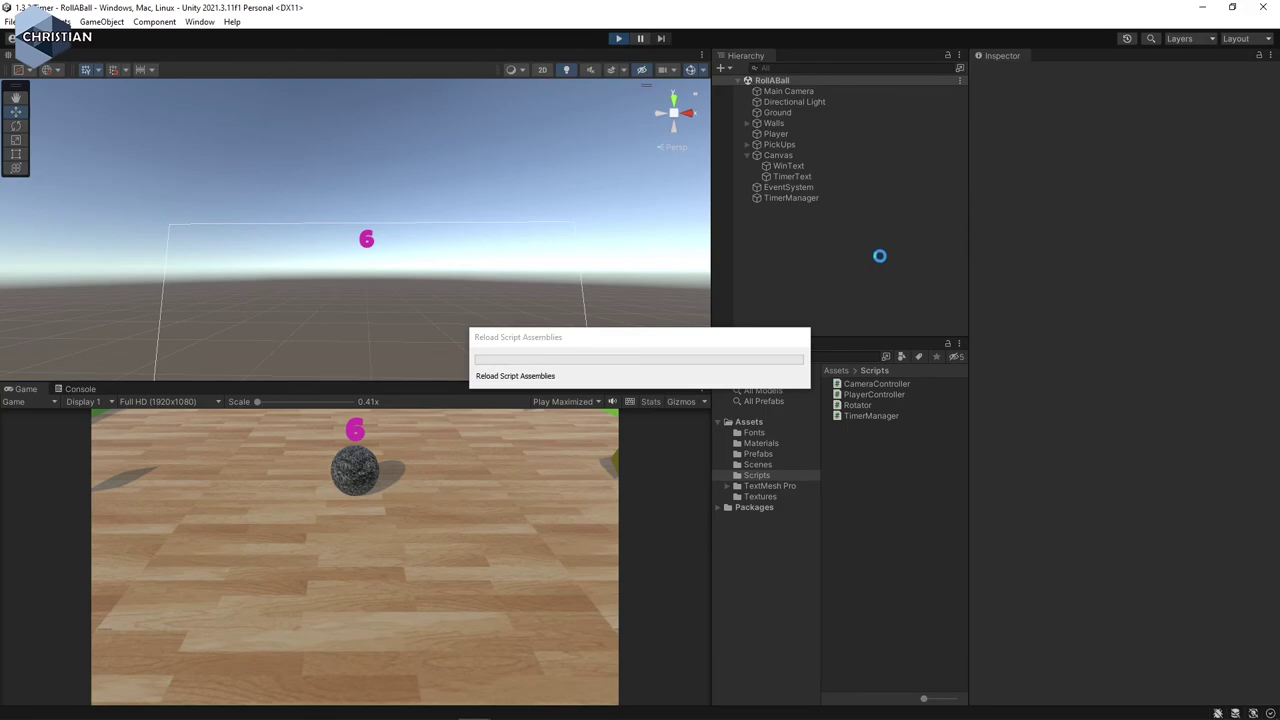
pyautogui.press('w')
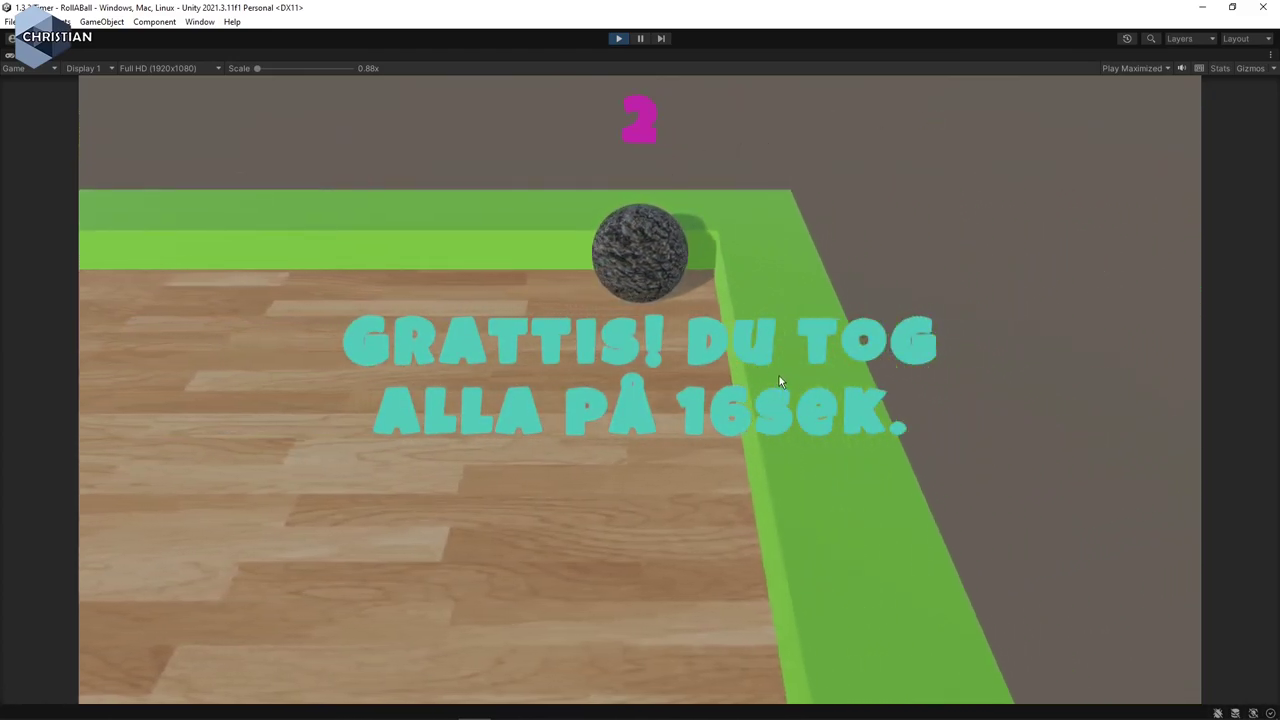
pyautogui.click(620, 41)
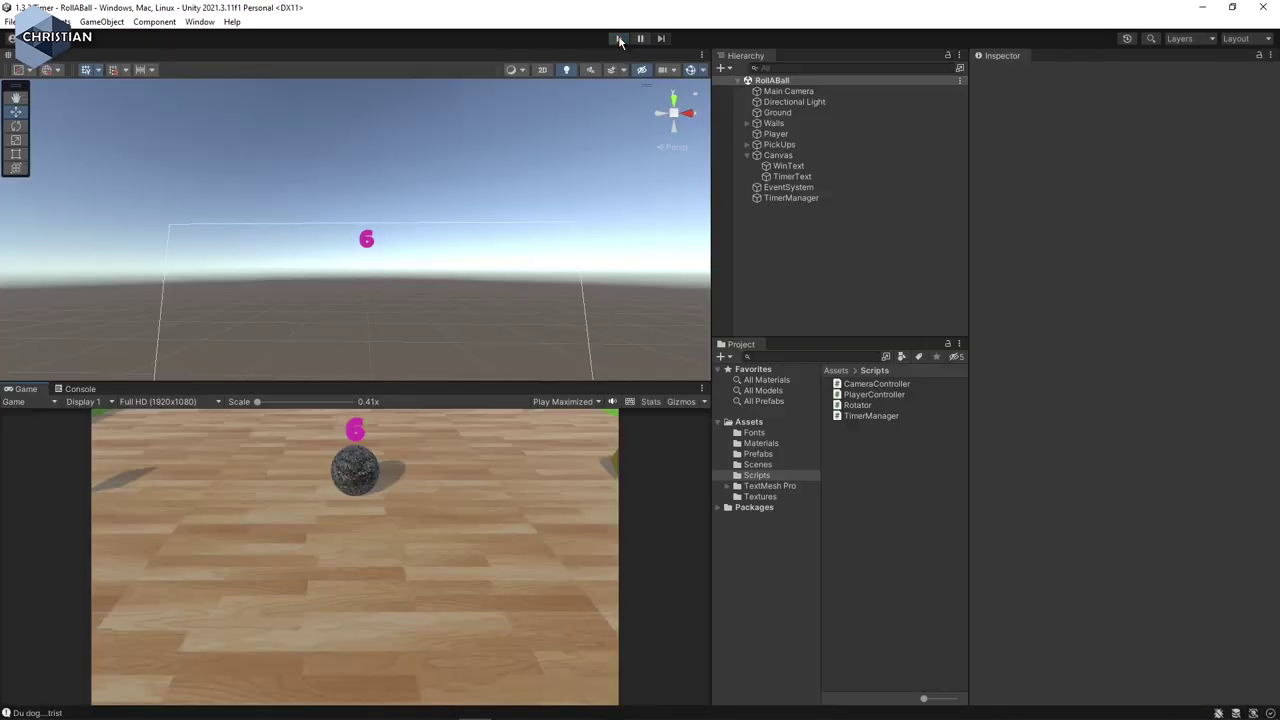
# Play-test until the countdown hits zero and shows DU DOG! HA!, then stop play mode.
pyautogui.click(620, 41)
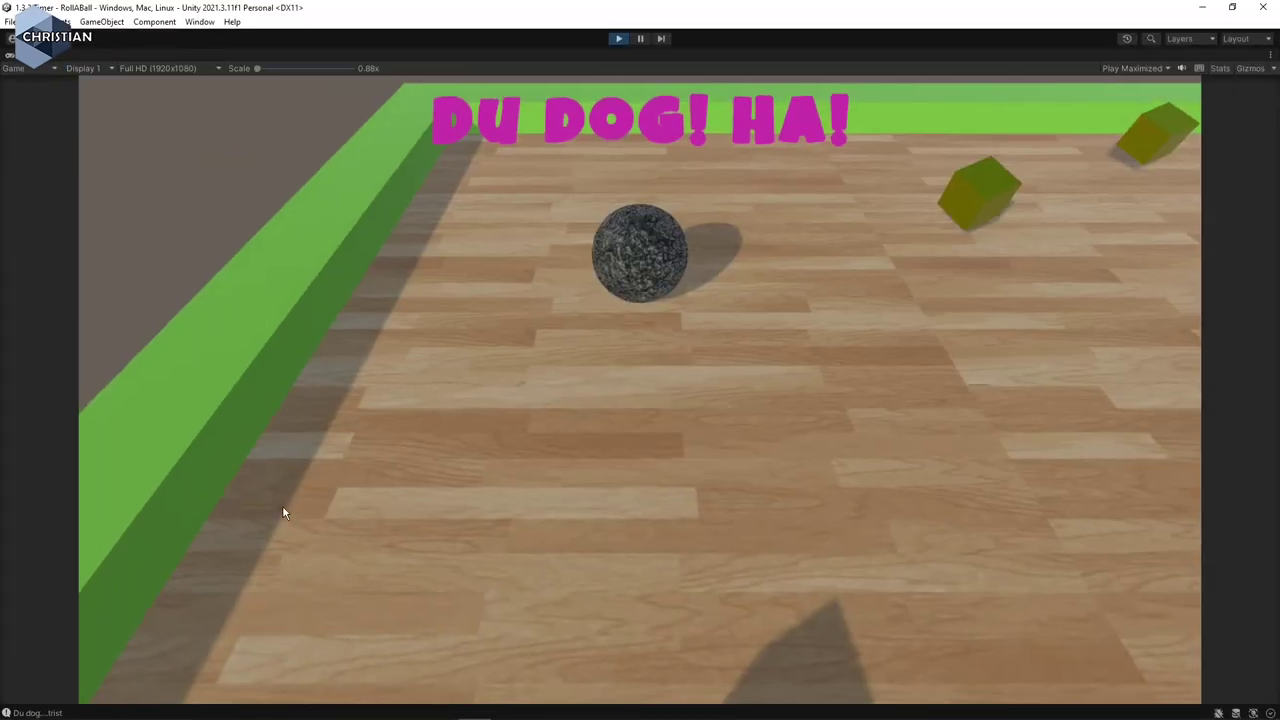
pyautogui.click(618, 40)
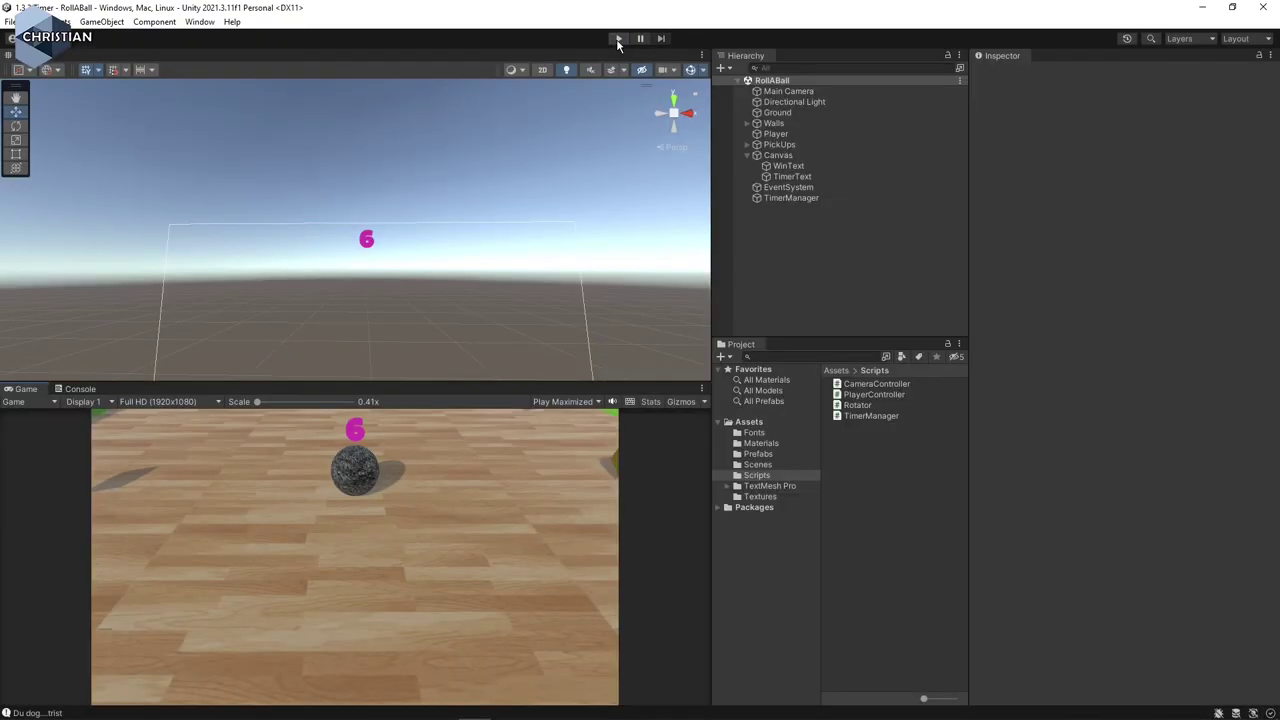